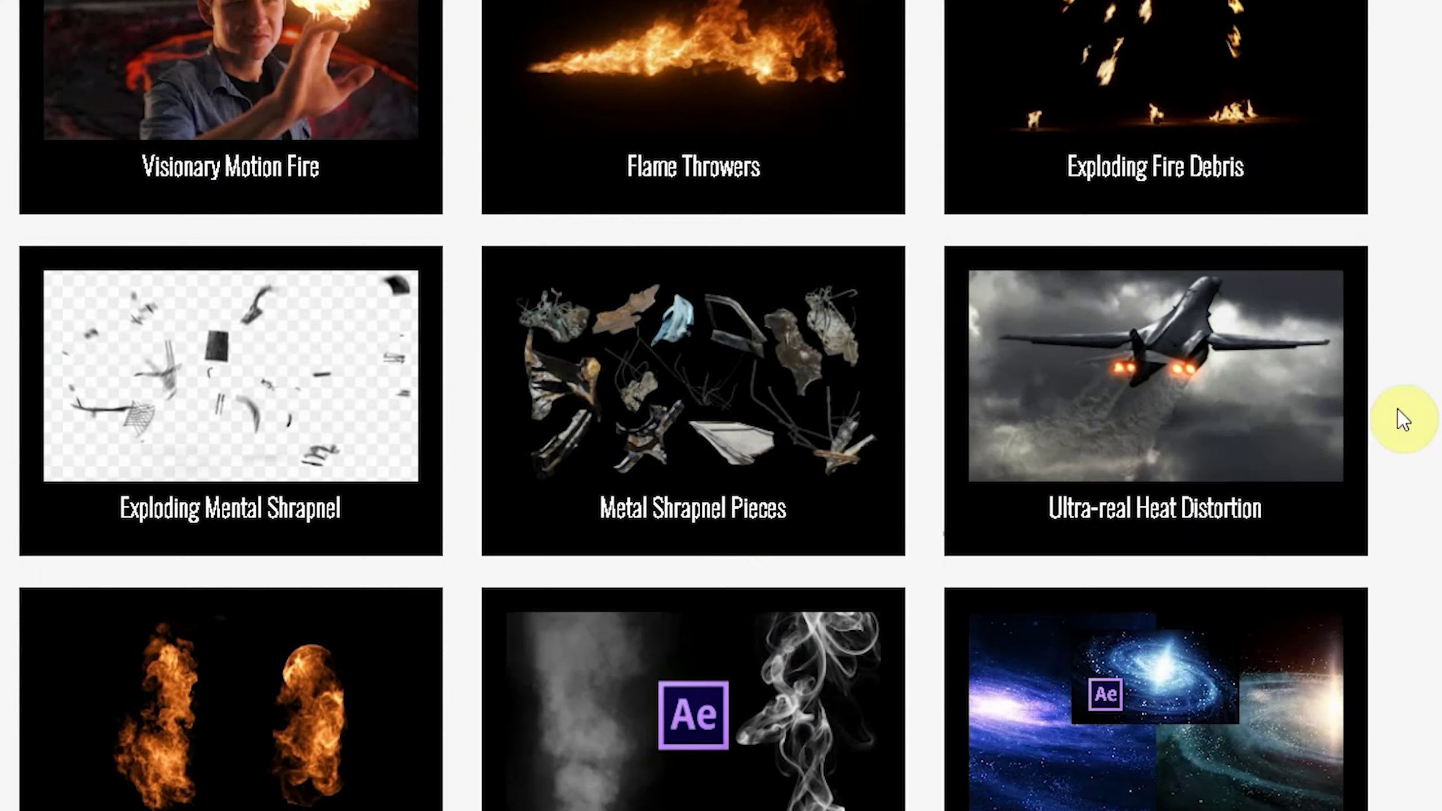
pyautogui.click(1186, 346)
pyautogui.moveTo(828, 202); pyautogui.dragTo(1187, 200)
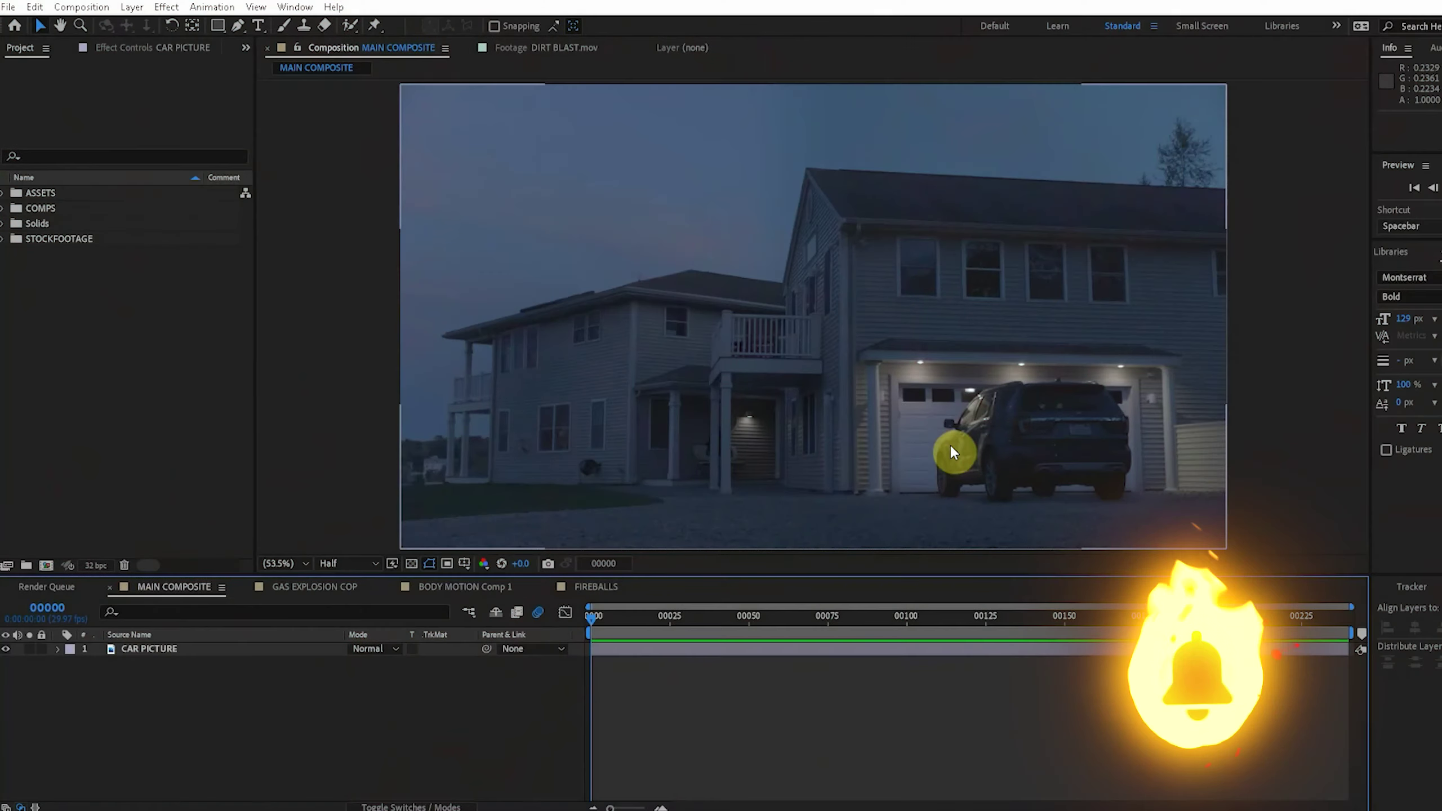
# Ready the Pen tool on the CAR PICTURE layer and set the composition preview resolution to Full
pyautogui.scroll(2, 1053, 473)
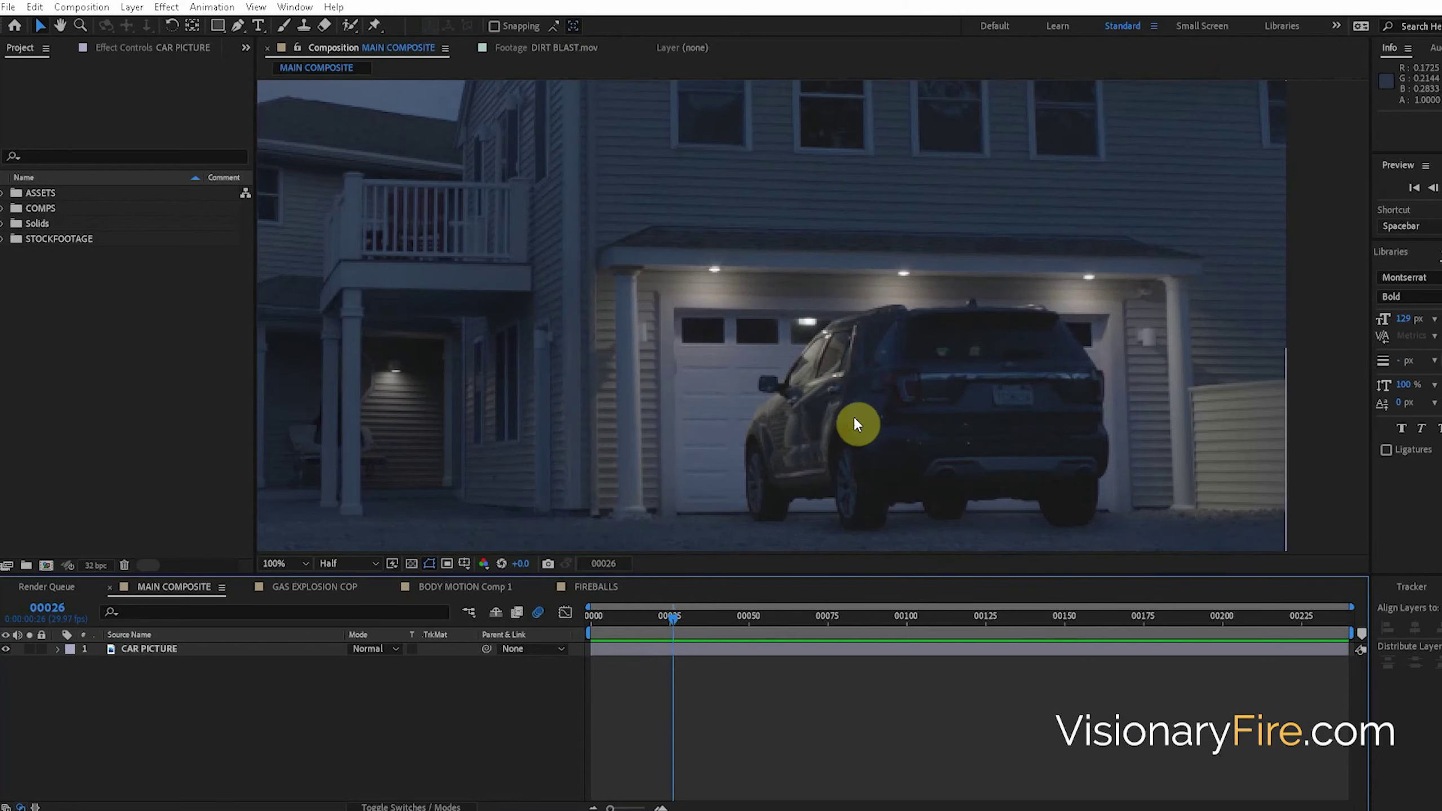
pyautogui.moveTo(911, 451); pyautogui.dragTo(830, 408)
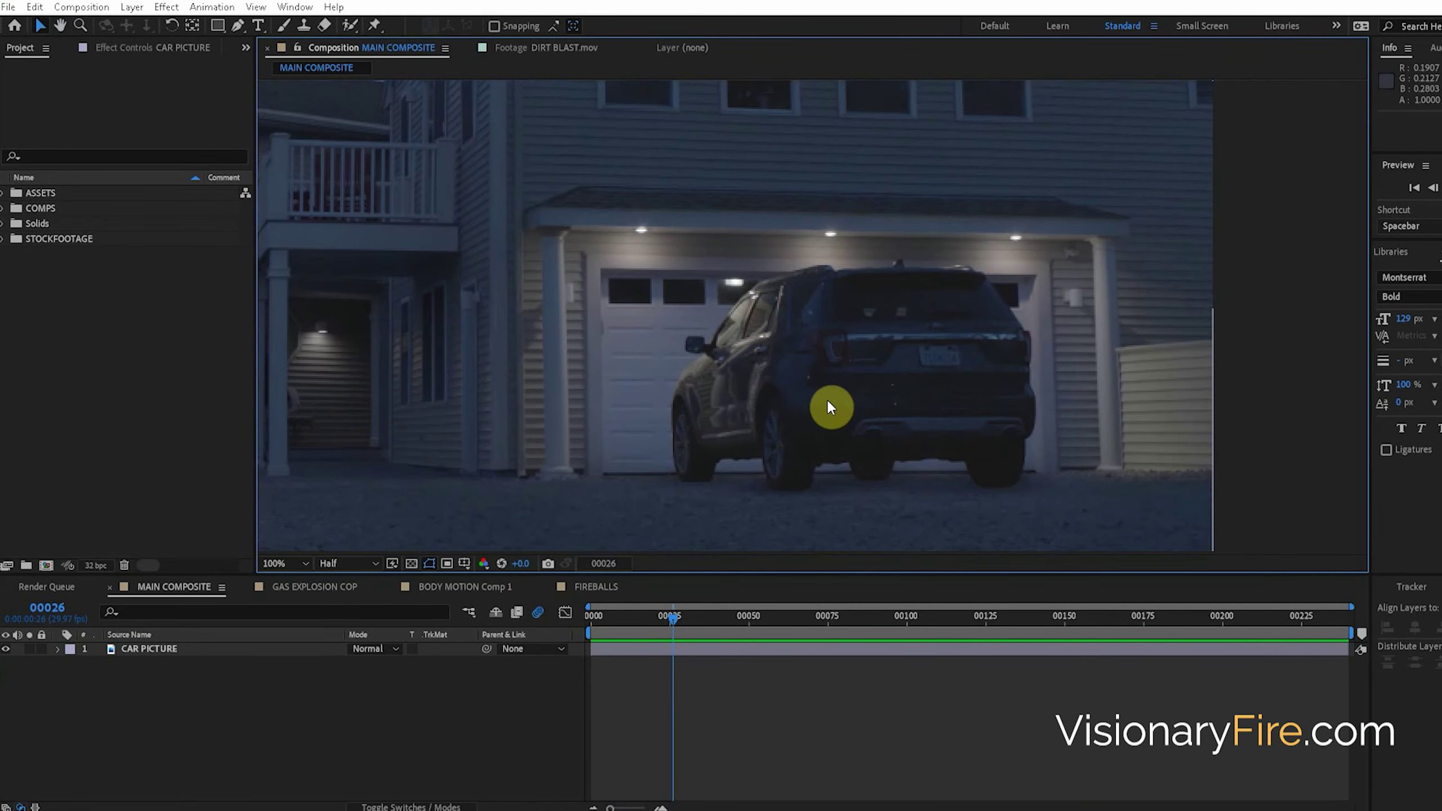
pyautogui.click(138, 648)
pyautogui.click(237, 25)
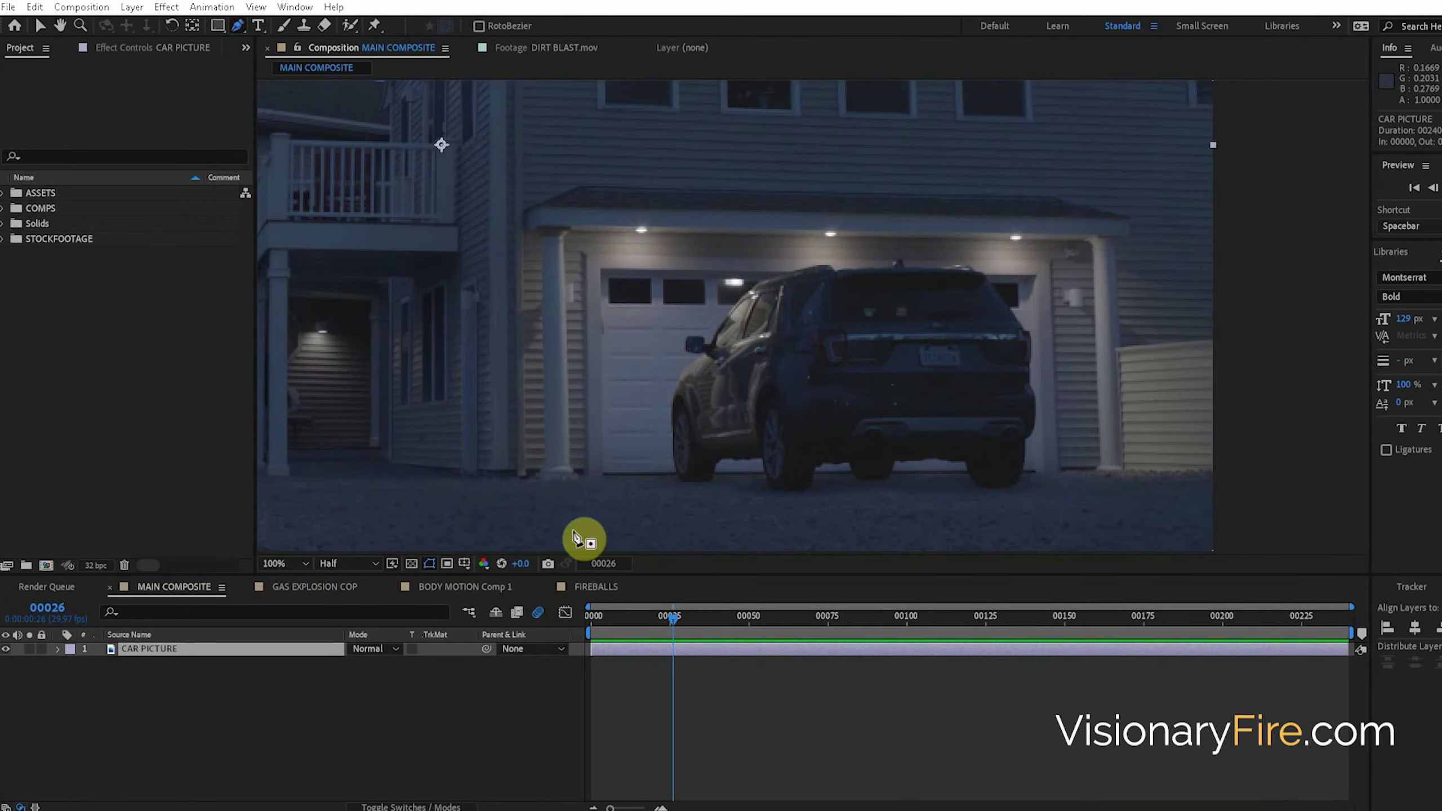
pyautogui.scroll(2, 716, 458)
pyautogui.click(346, 563)
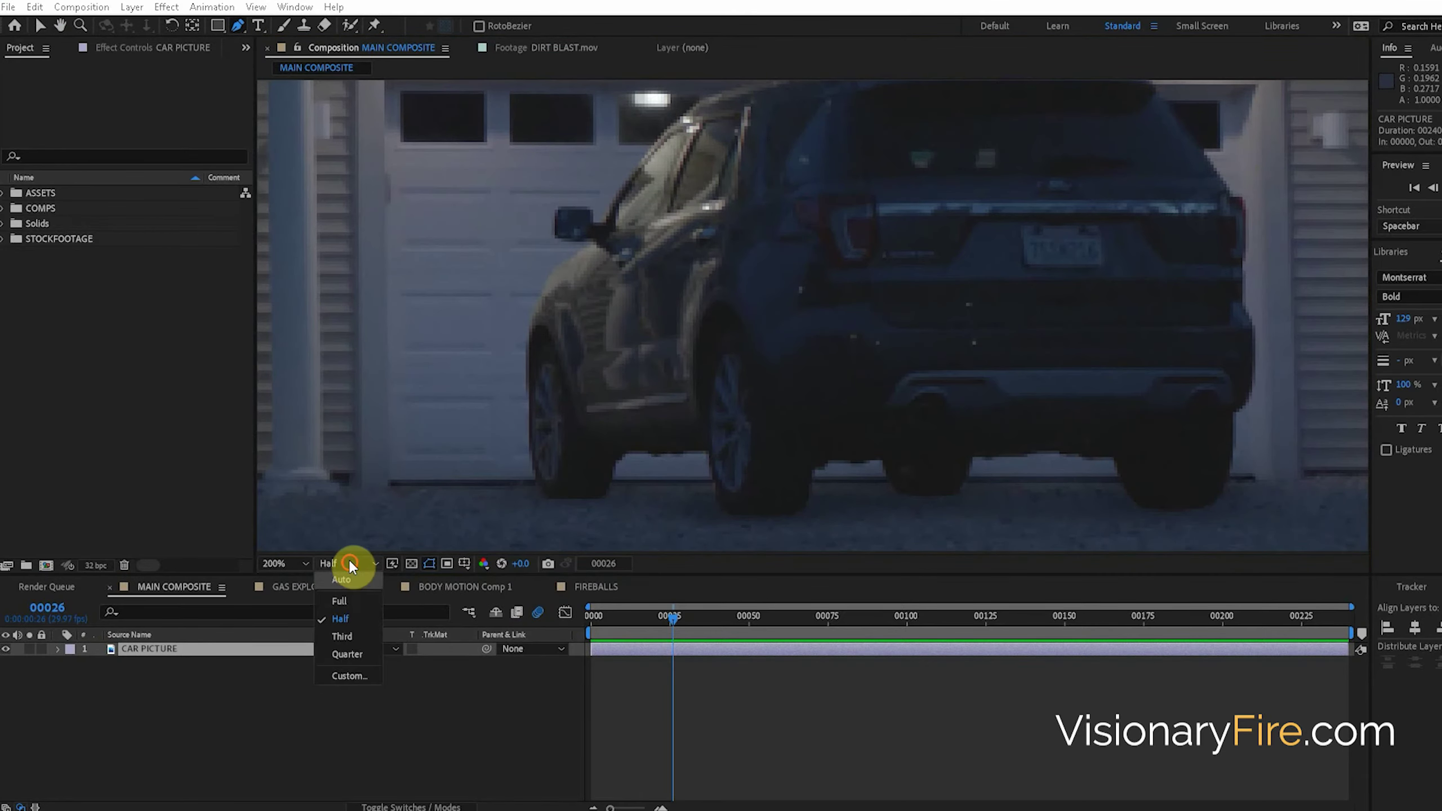
pyautogui.click(349, 581)
# Trace a closed mask with the Pen tool around the whole outline of the parked car, including its mirror, roof and wheels
pyautogui.scroll(2, 605, 482)
pyautogui.moveTo(793, 335); pyautogui.dragTo(831, 308)
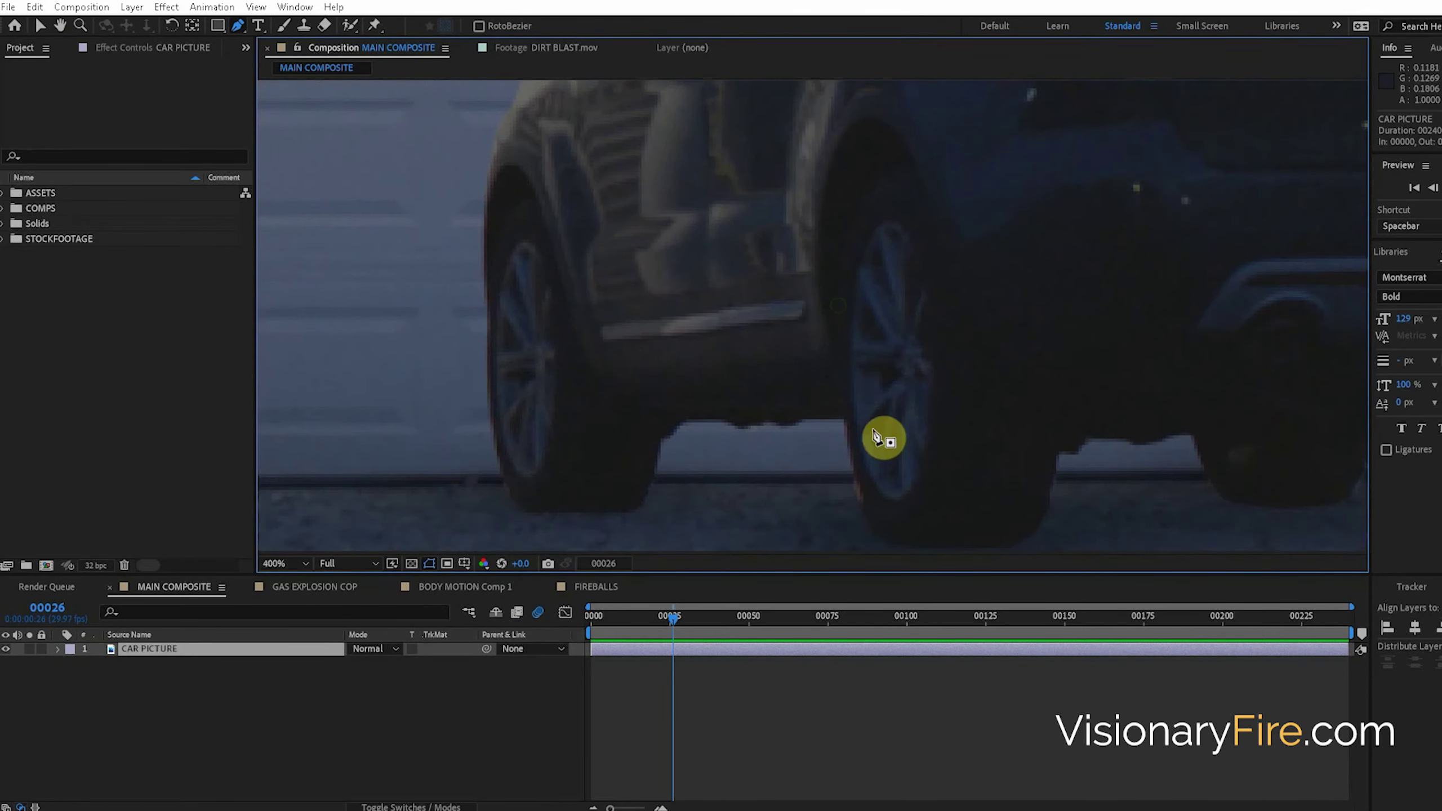
pyautogui.click(843, 421)
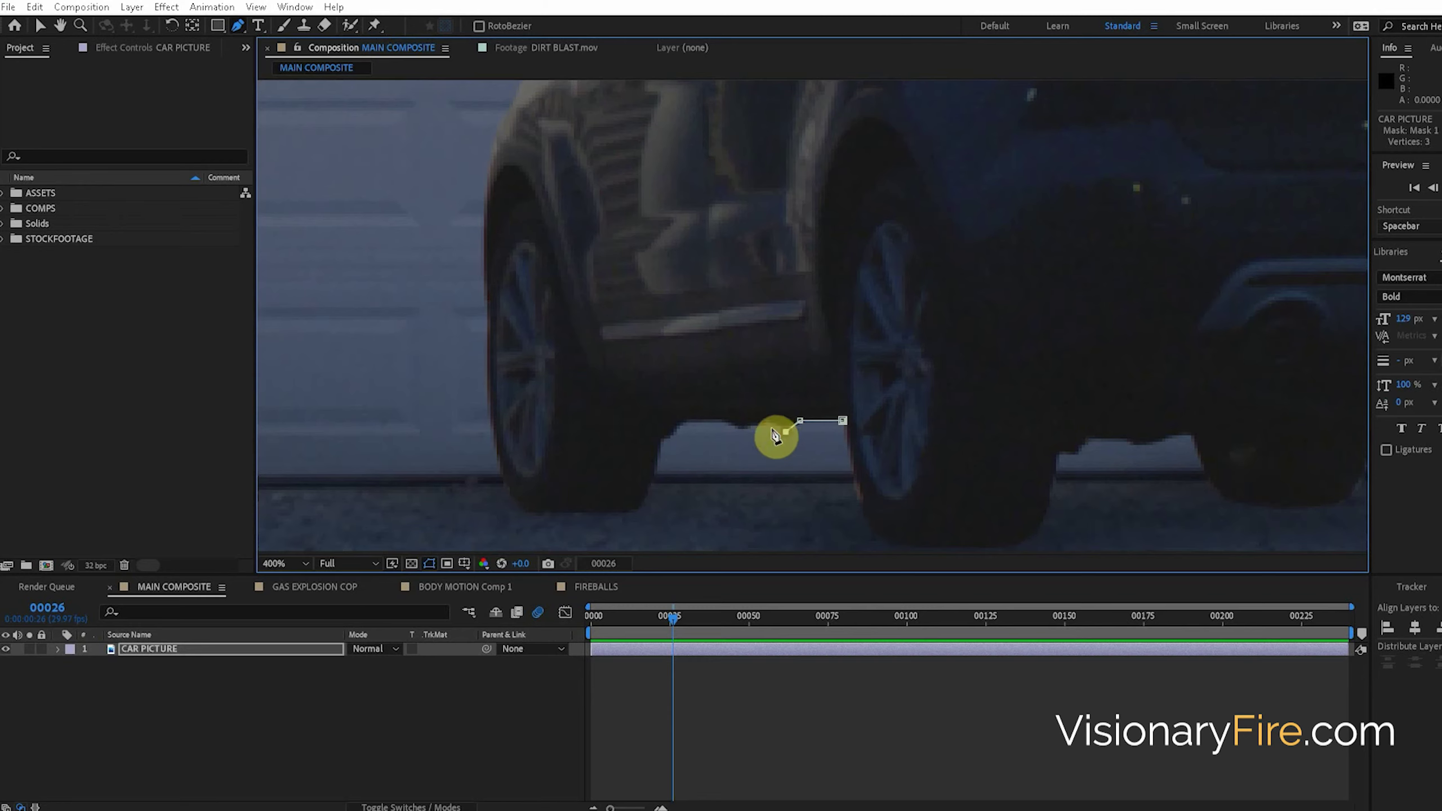
pyautogui.click(722, 423)
pyautogui.click(682, 420)
pyautogui.click(633, 518)
pyautogui.click(595, 206)
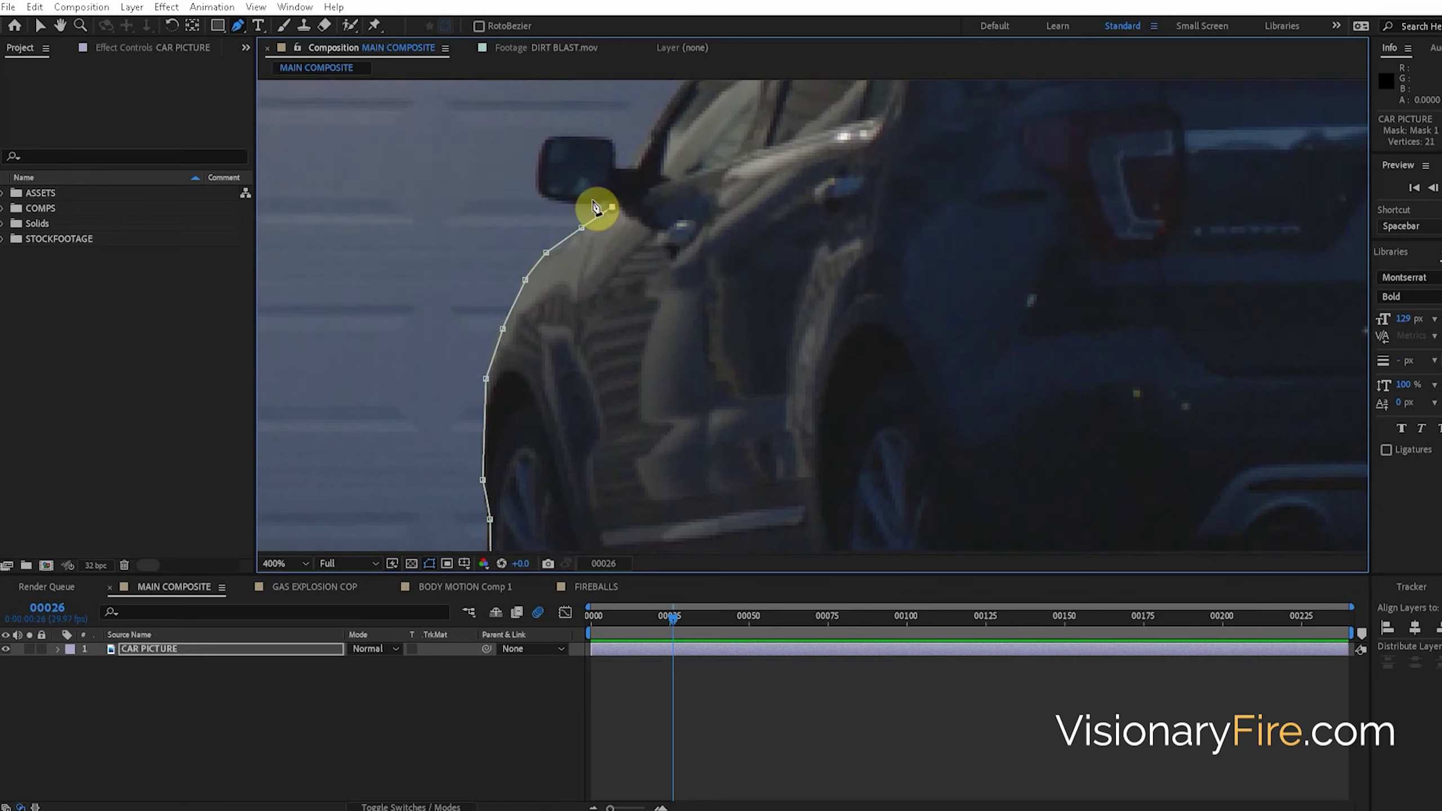
pyautogui.click(567, 484)
pyautogui.moveTo(643, 369); pyautogui.dragTo(654, 357)
pyautogui.moveTo(777, 240); pyautogui.dragTo(794, 234)
pyautogui.moveTo(937, 191); pyautogui.dragTo(963, 183)
pyautogui.click(982, 325)
pyautogui.click(936, 309)
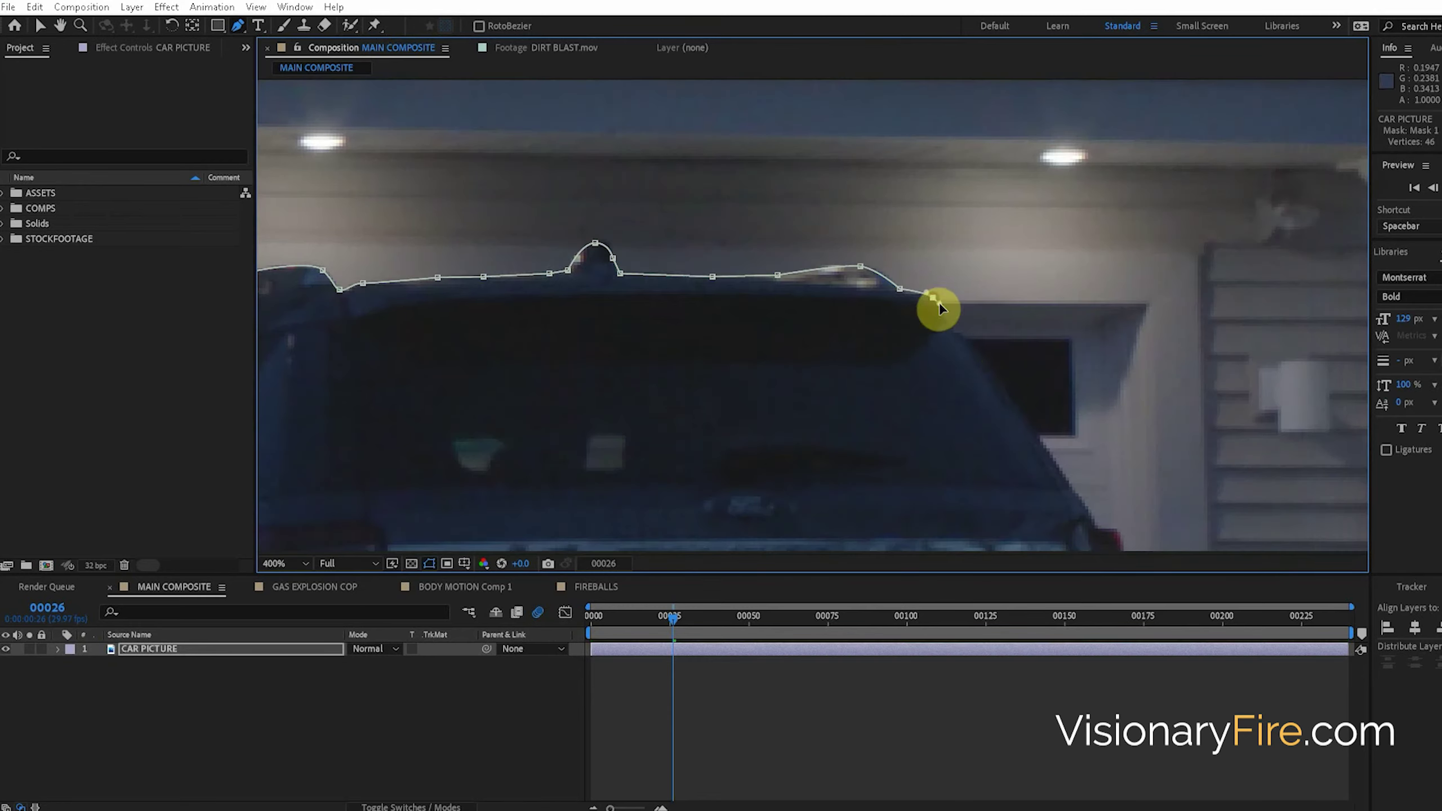
pyautogui.click(1023, 490)
pyautogui.click(946, 375)
pyautogui.click(696, 331)
pyautogui.click(521, 299)
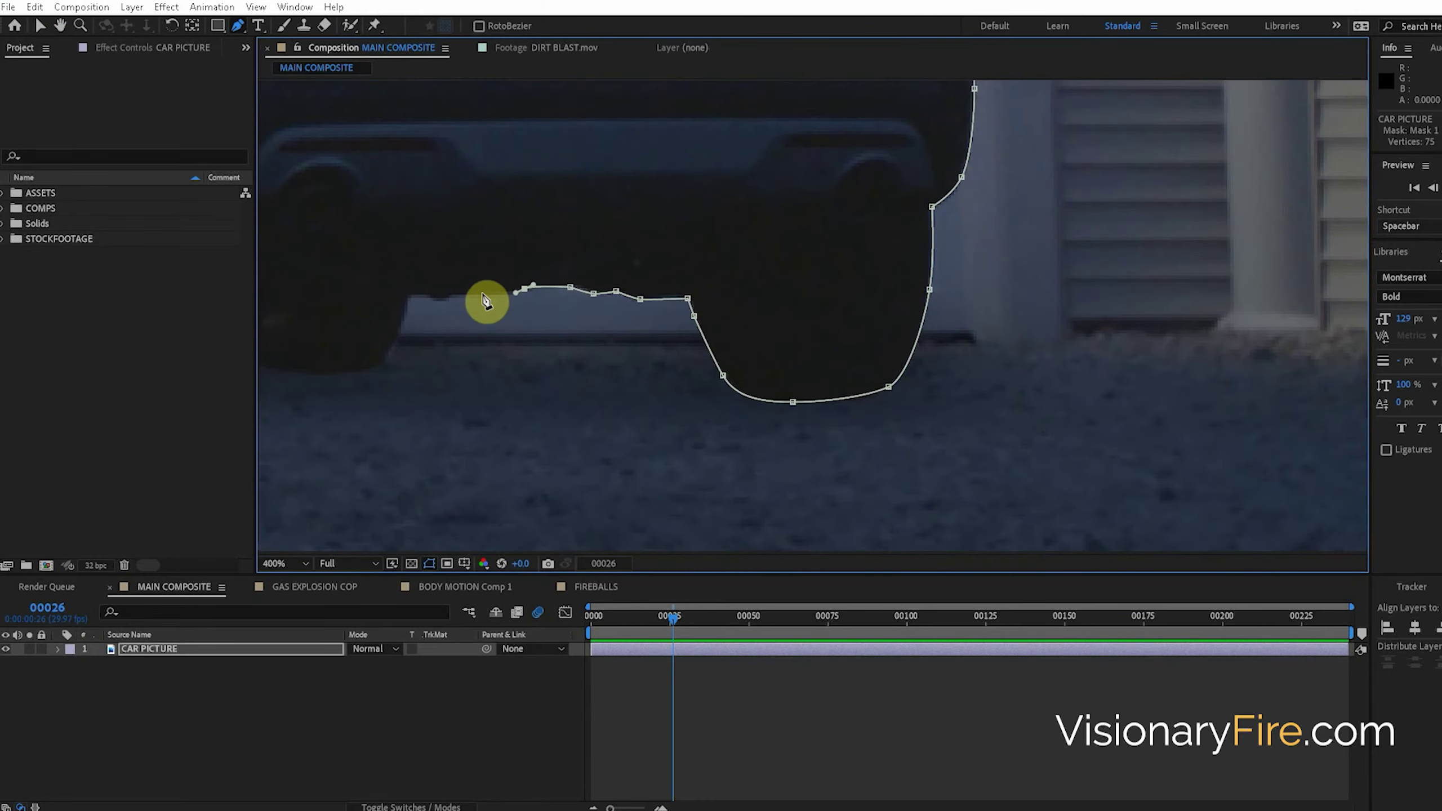
pyautogui.scroll(1, 862, 422)
pyautogui.click(992, 290)
pyautogui.scroll(-2, 970, 294)
pyautogui.click(611, 505)
pyautogui.scroll(-2, 702, 418)
# Apply the Key Cleaner effect to the masked CAR PICTURE layer
pyautogui.click(177, 650)
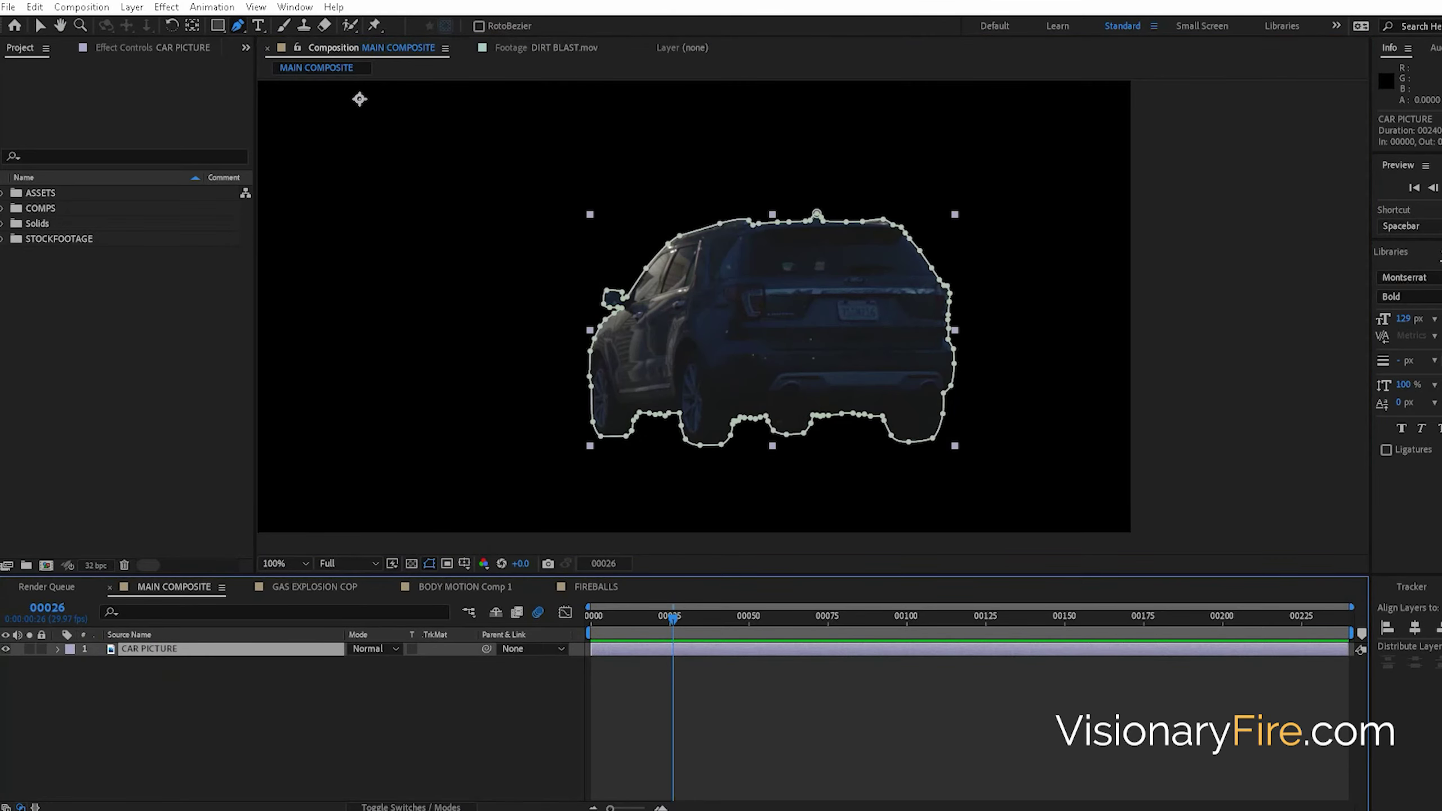
pyautogui.hotkey('ctrl', '5')
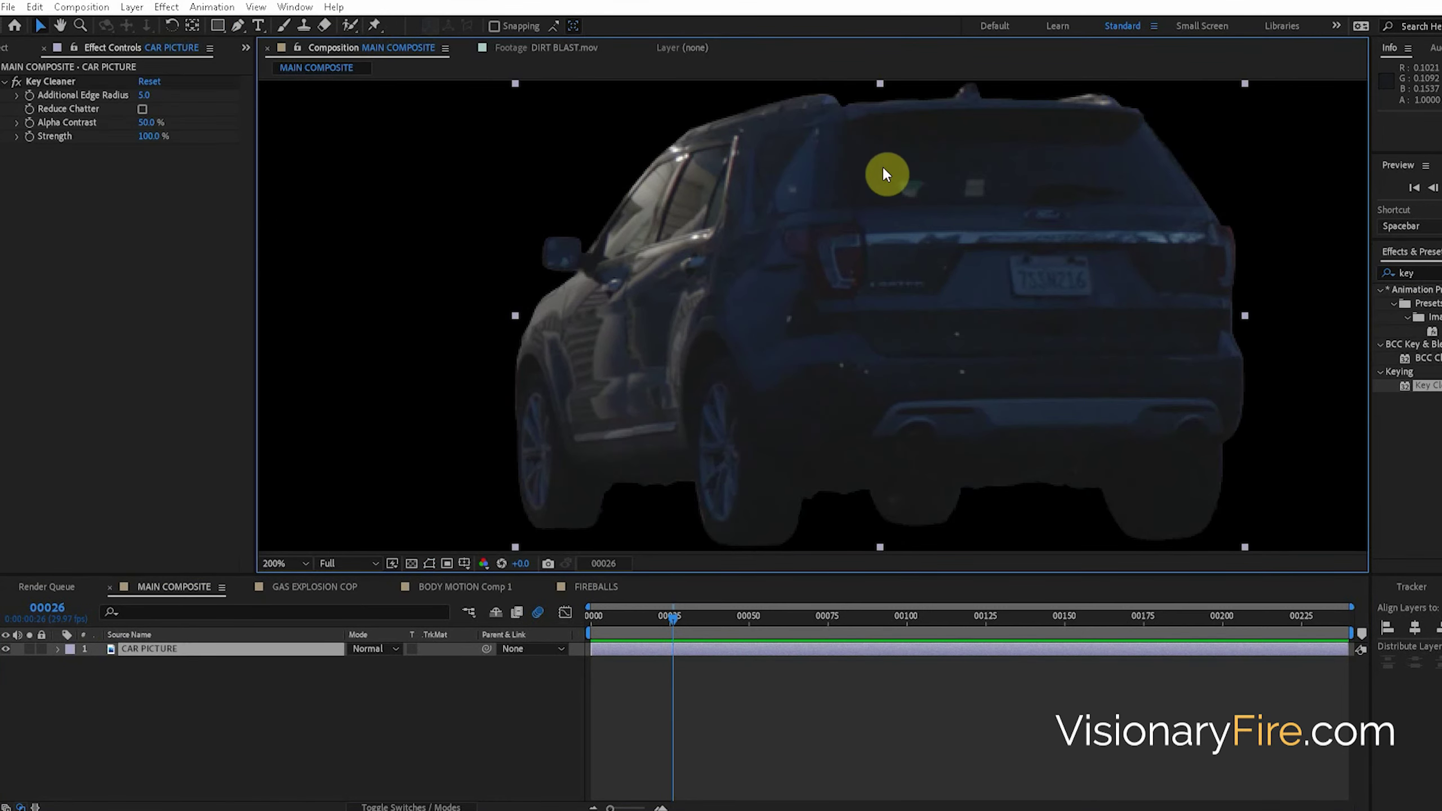
pyautogui.scroll(-4, 883, 174)
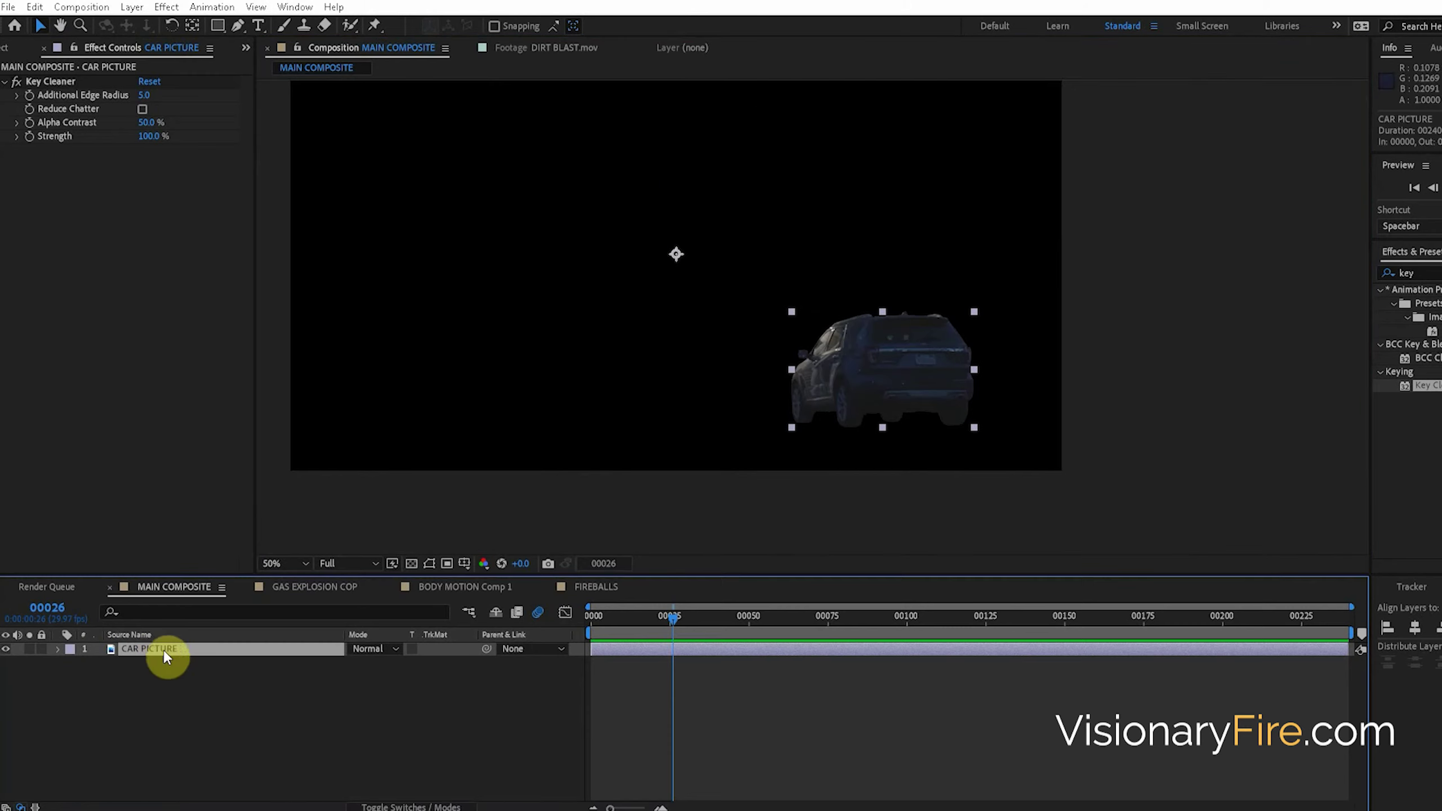
# Duplicate the CAR PICTURE layer and delete the mask and Key Cleaner effect from the lower copy
pyautogui.hotkey('ctrl', 'd')
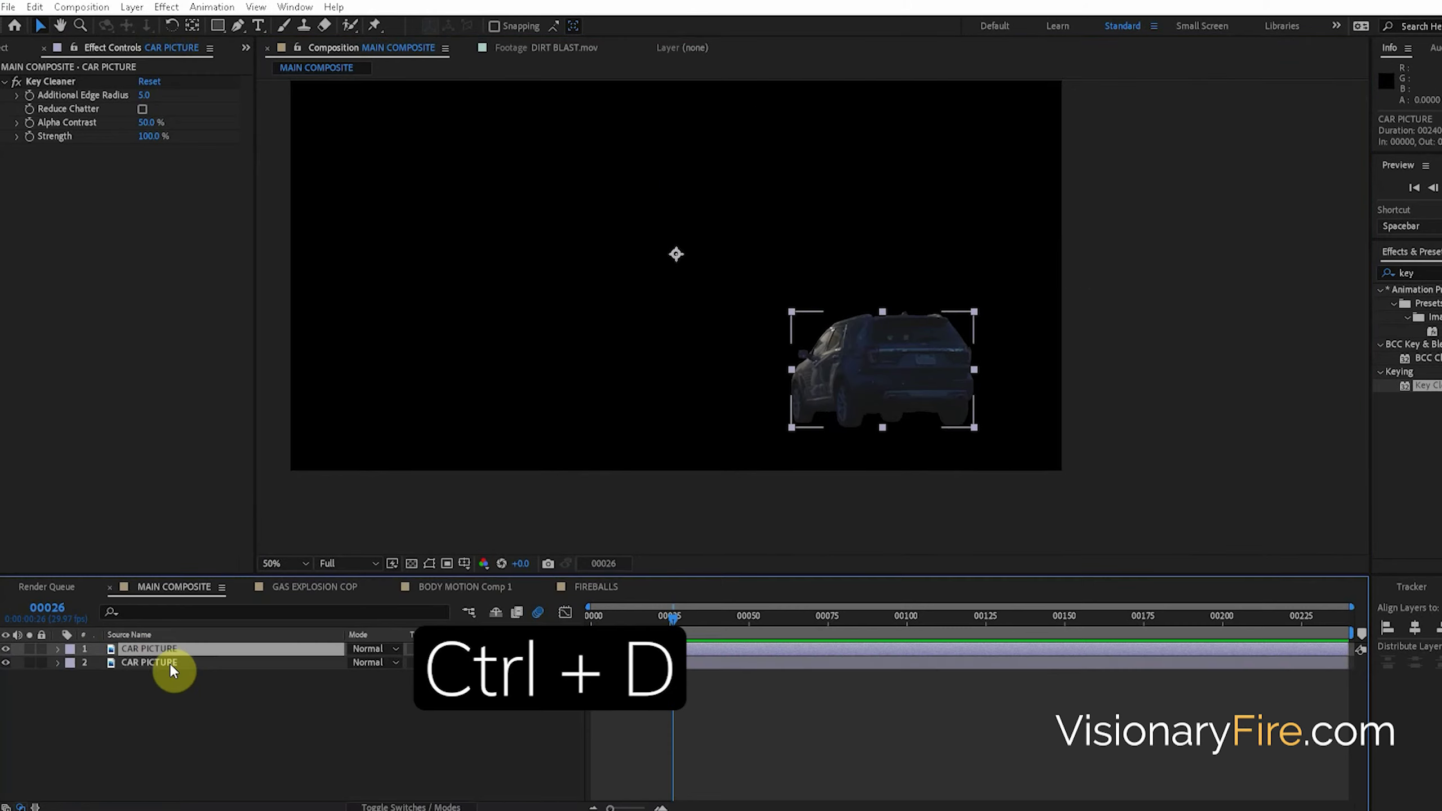
pyautogui.click(164, 662)
pyautogui.press('m')
pyautogui.click(143, 676)
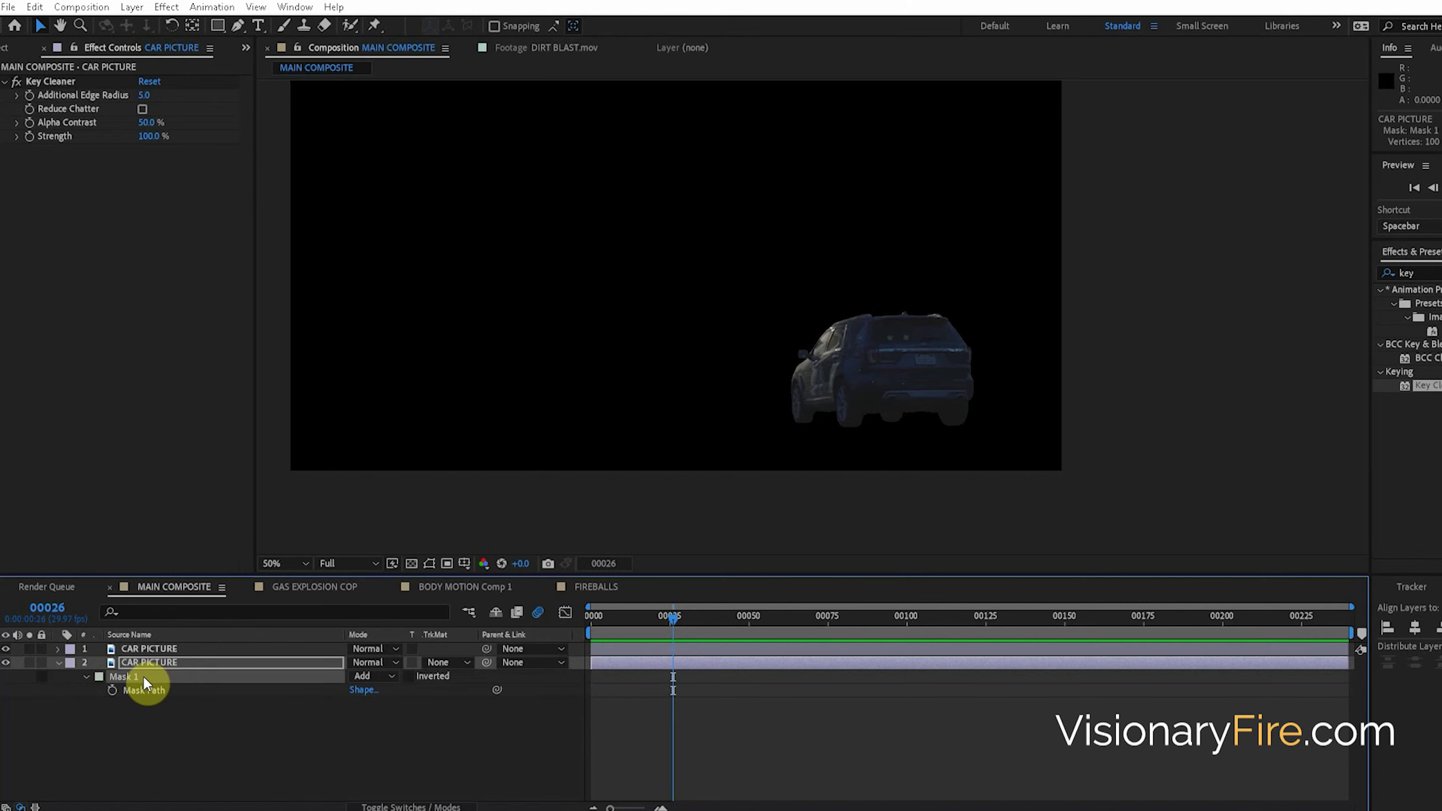
pyautogui.press('Delete')
pyautogui.click(70, 80)
pyautogui.press('Delete')
pyautogui.scroll(1, 867, 352)
pyautogui.moveTo(867, 351); pyautogui.dragTo(671, 339)
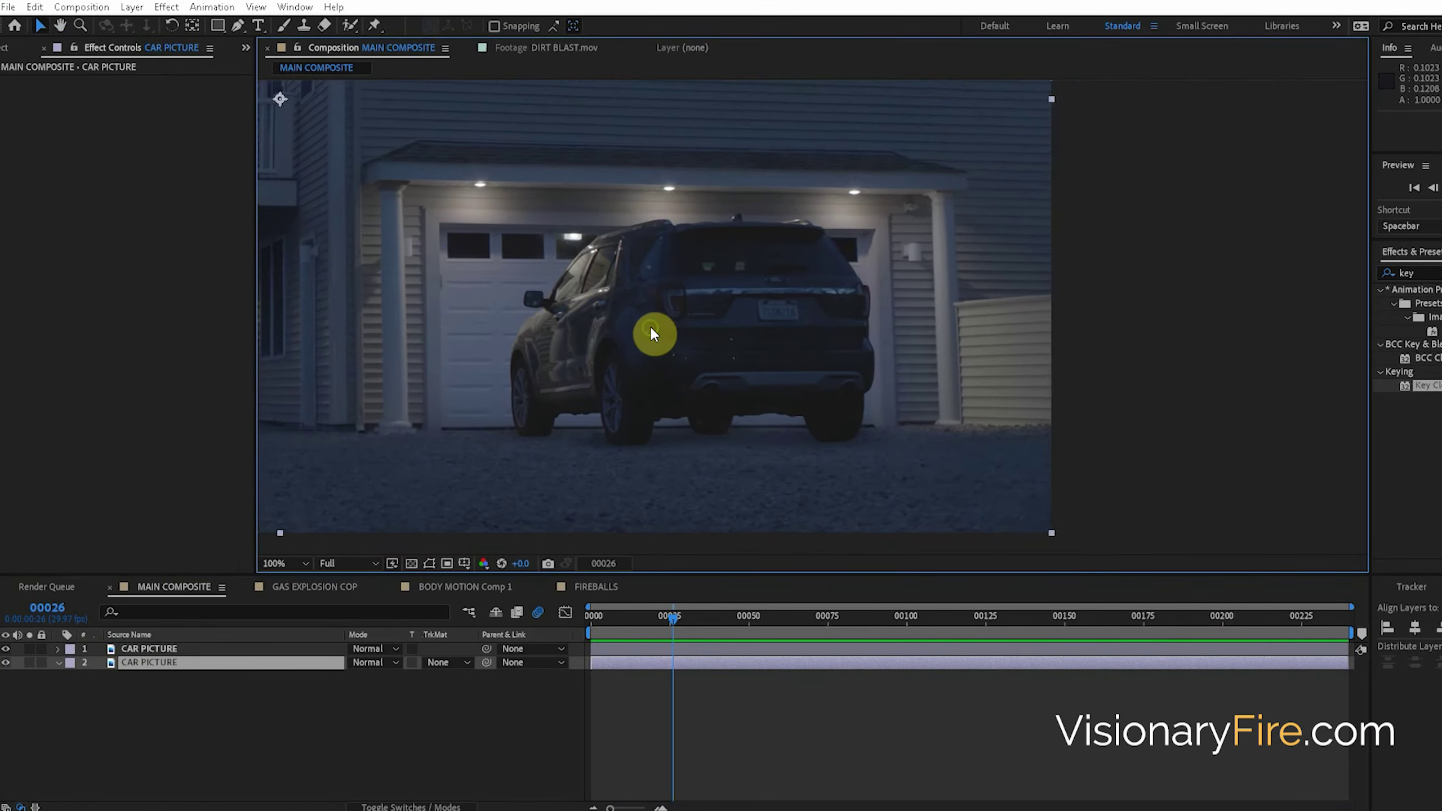
# Move the masked car cutout aside to check the picture behind it, and return it to its place
pyautogui.click(129, 647)
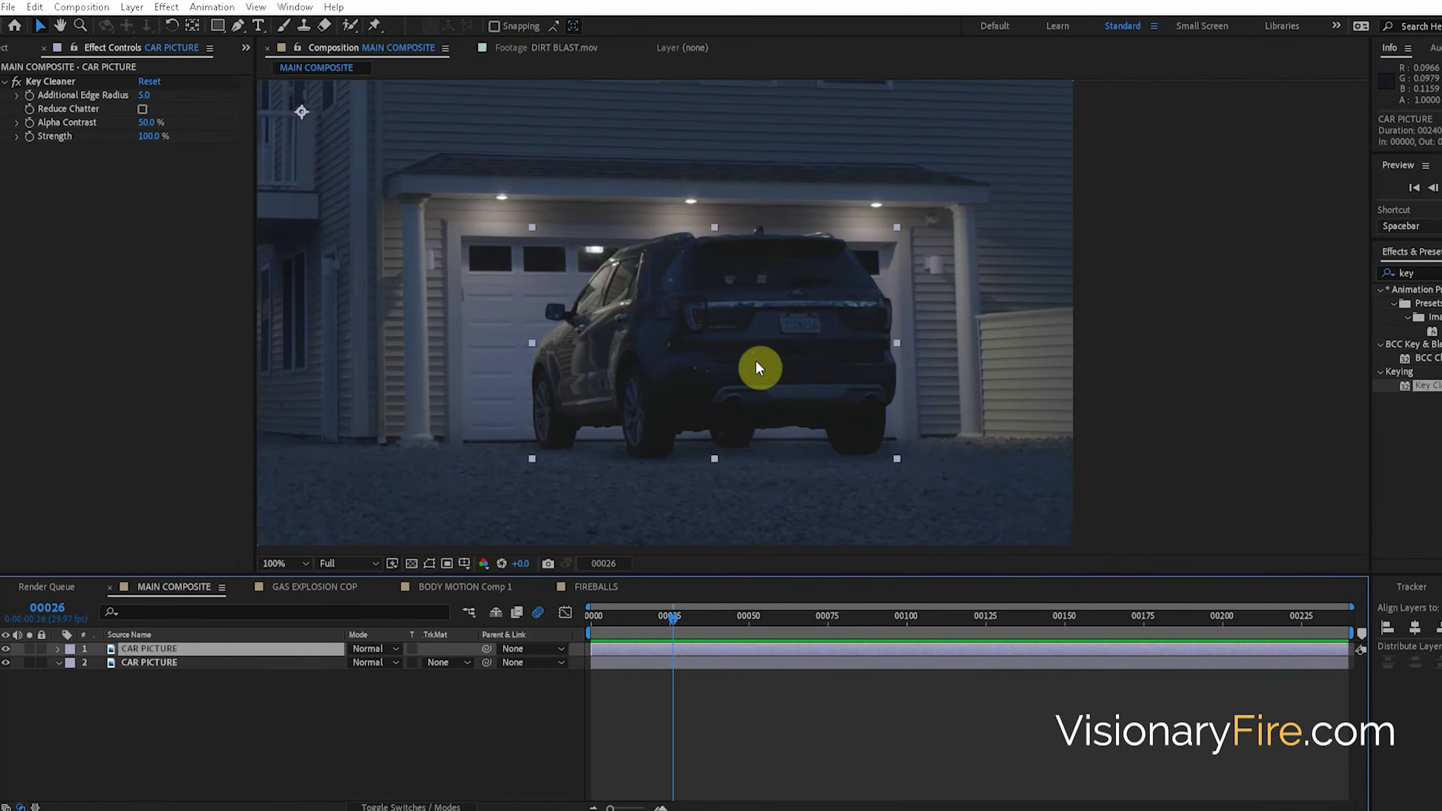
pyautogui.moveTo(742, 368); pyautogui.dragTo(524, 365)
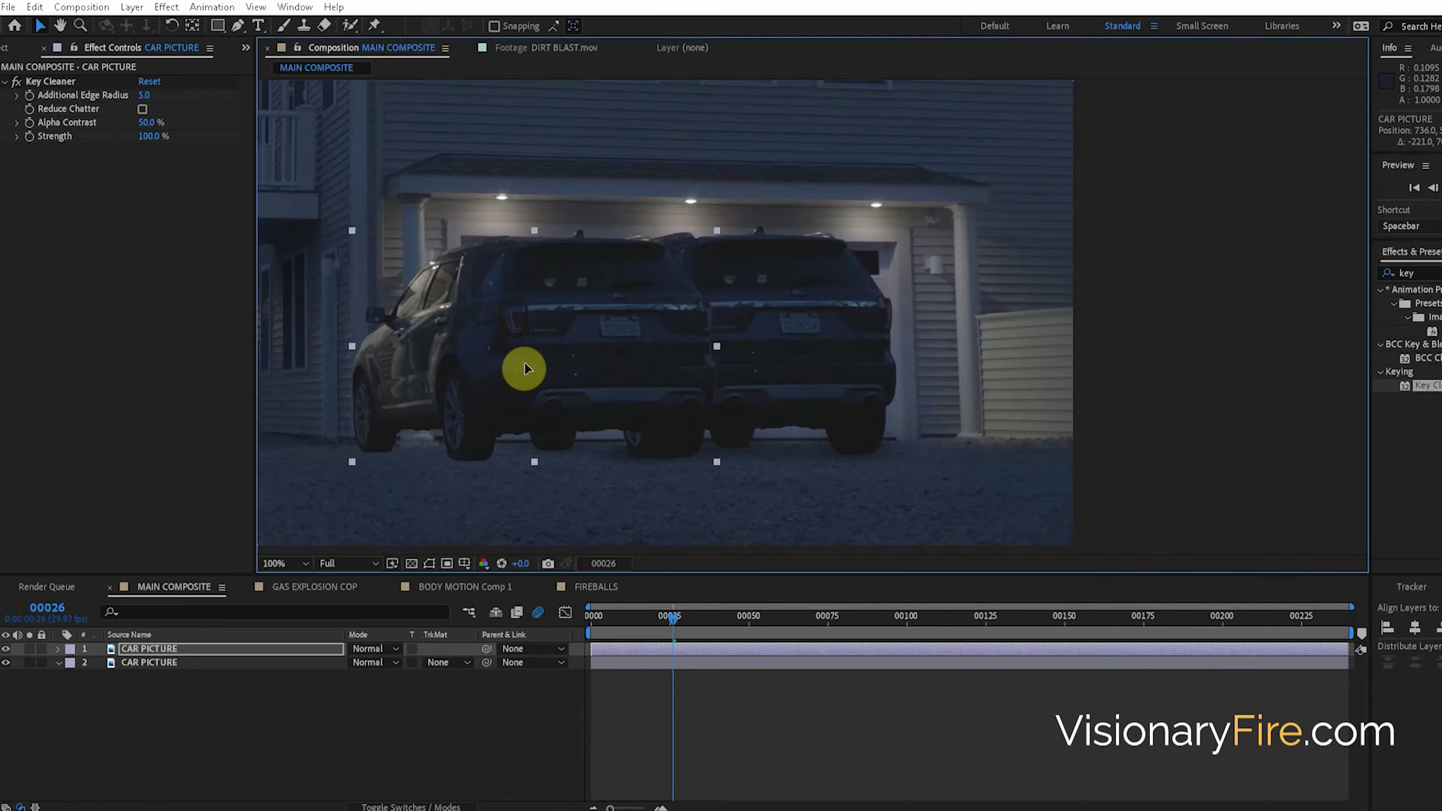
pyautogui.moveTo(525, 364); pyautogui.dragTo(784, 354)
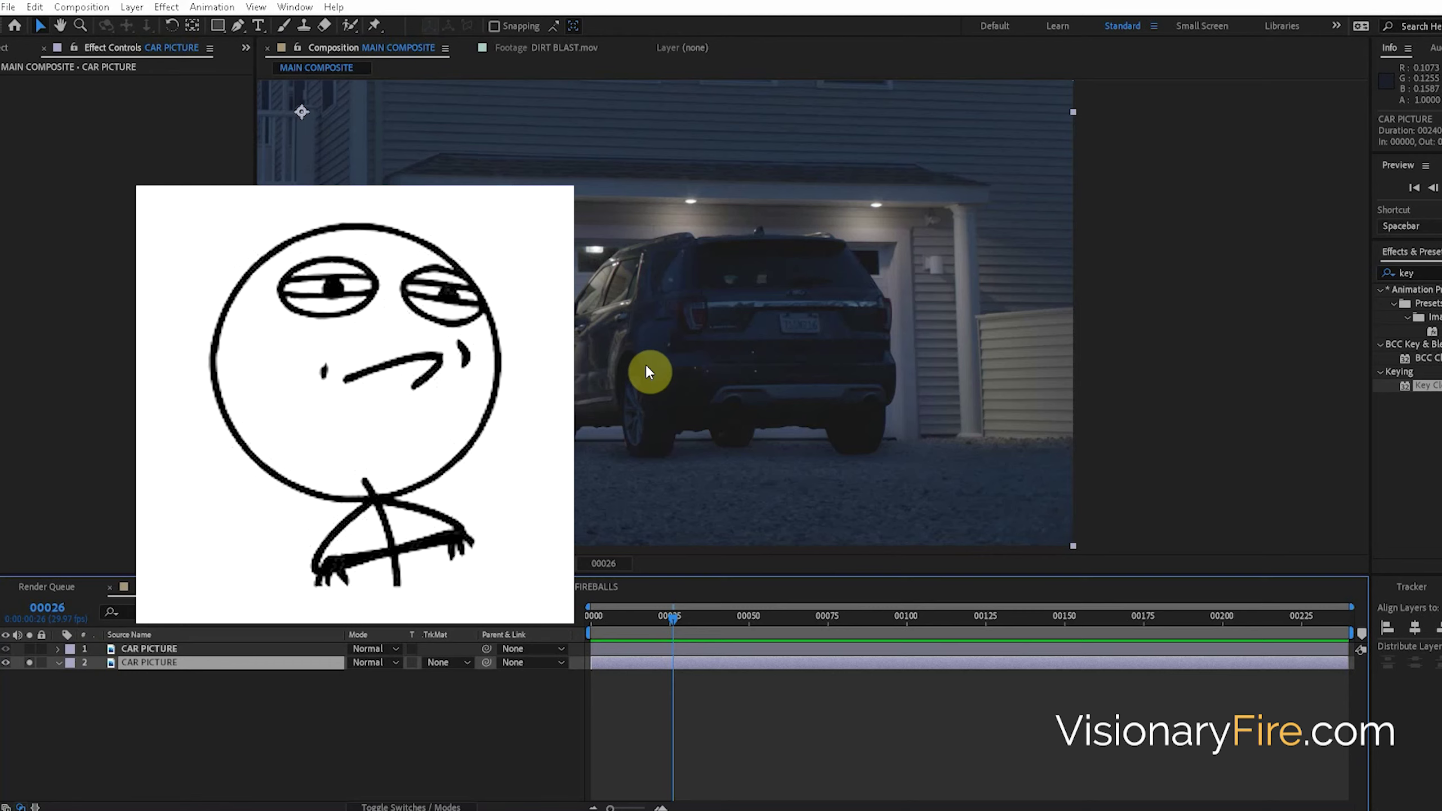
# Solo the lower CAR PICTURE layer and queue the current frame for rendering as a Photoshop still
pyautogui.scroll(-3, 647, 372)
pyautogui.moveTo(689, 316); pyautogui.dragTo(753, 368)
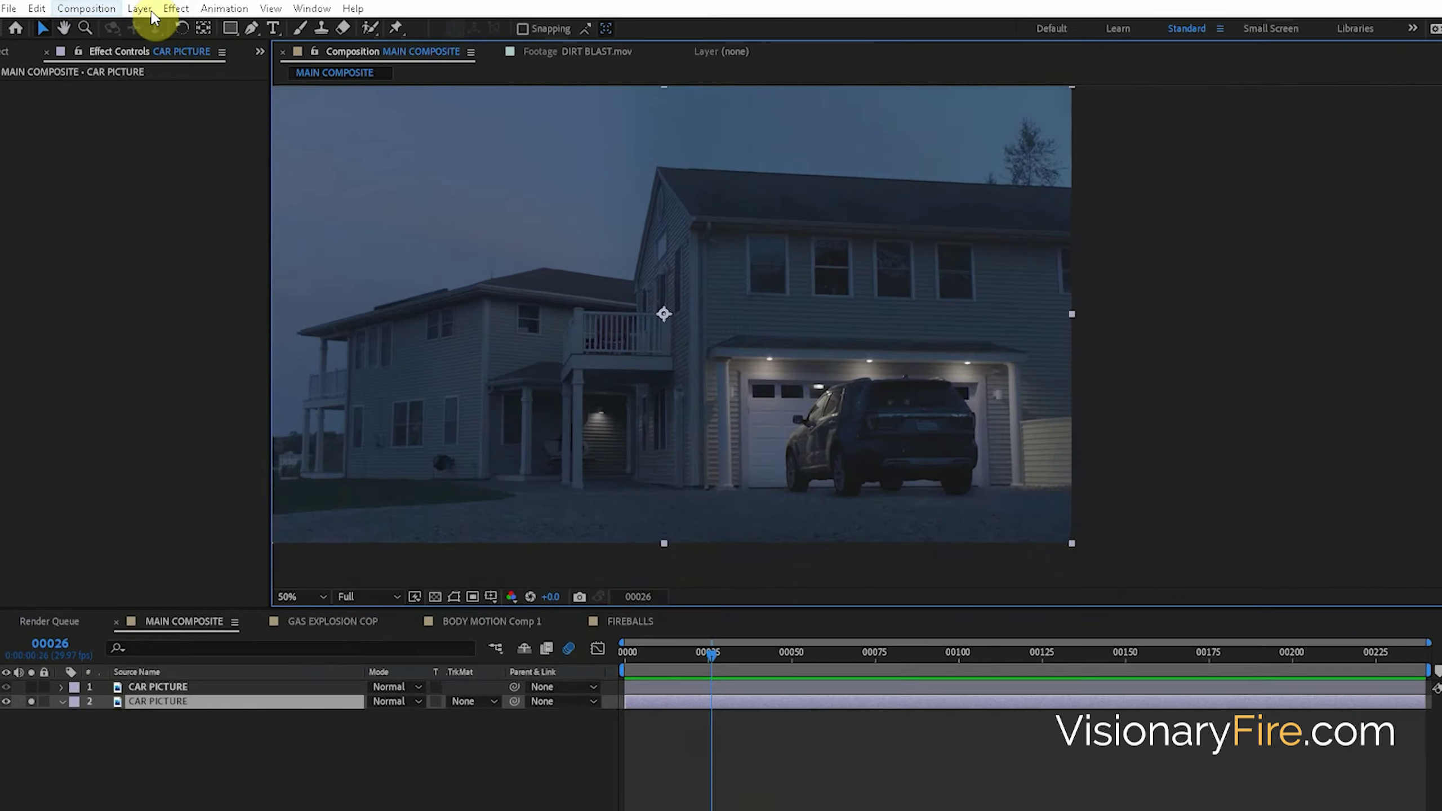
pyautogui.click(81, 7)
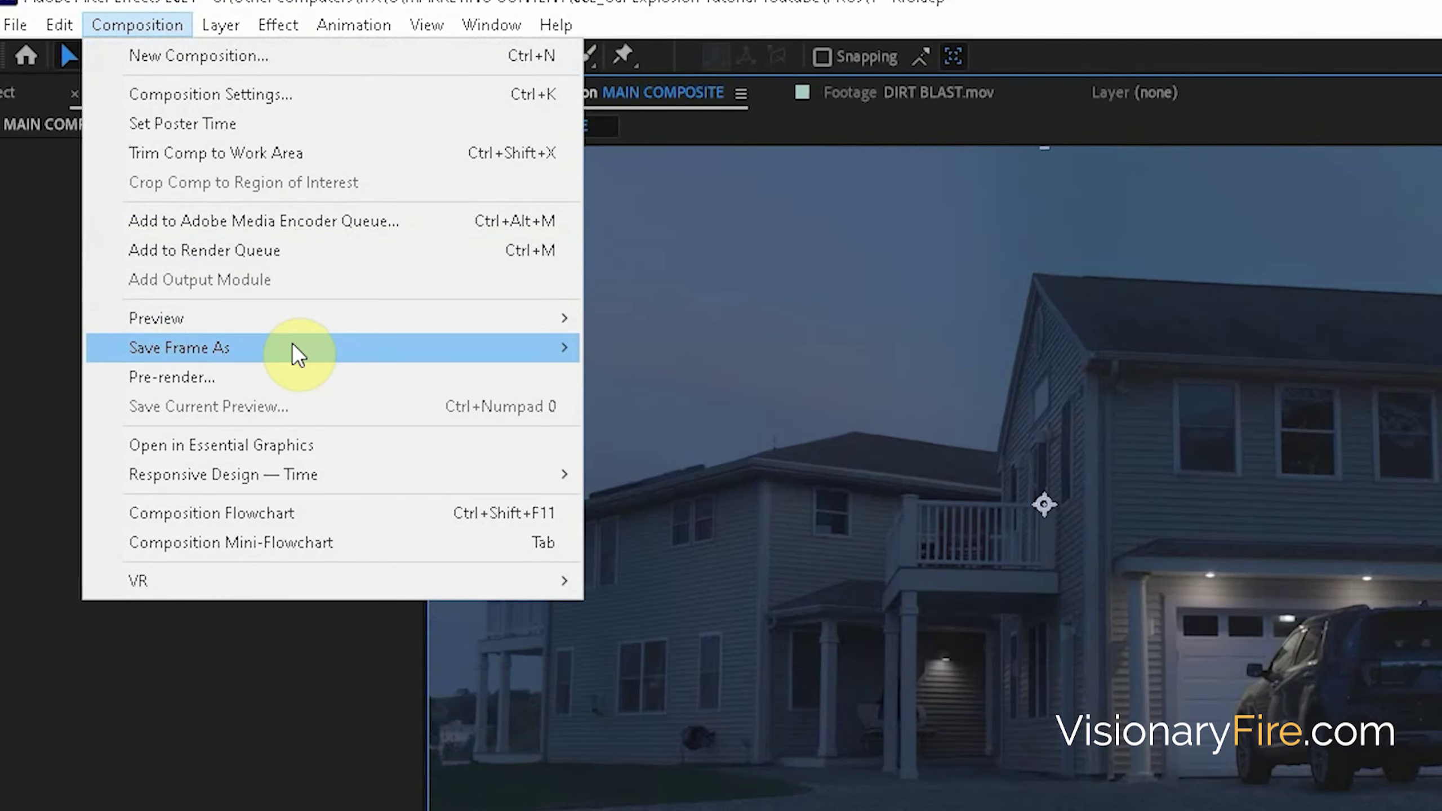
pyautogui.click(653, 344)
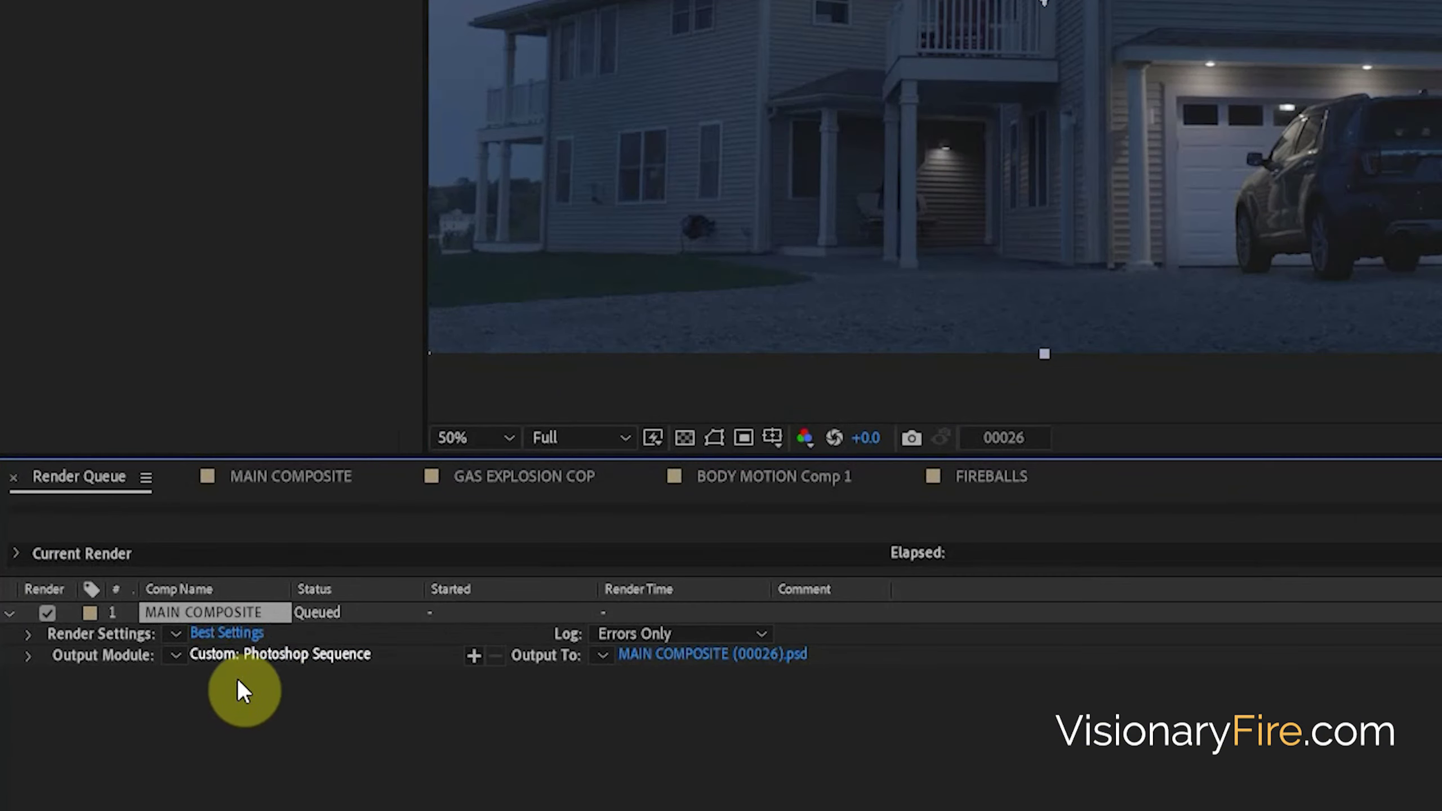
# Set the output module's post-render action to Import and render the frame as BACKGROUND.psd
pyautogui.click(273, 655)
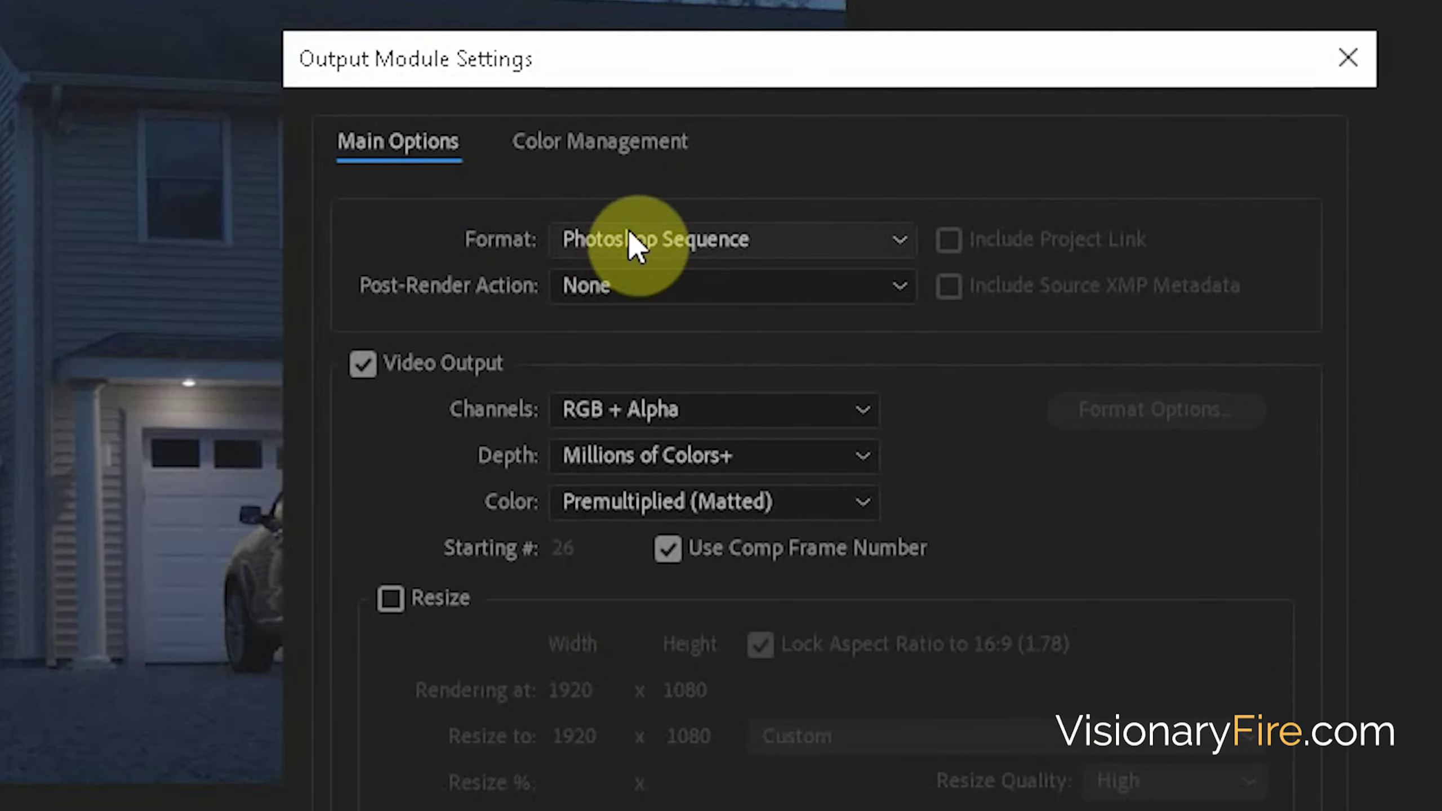
pyautogui.click(617, 285)
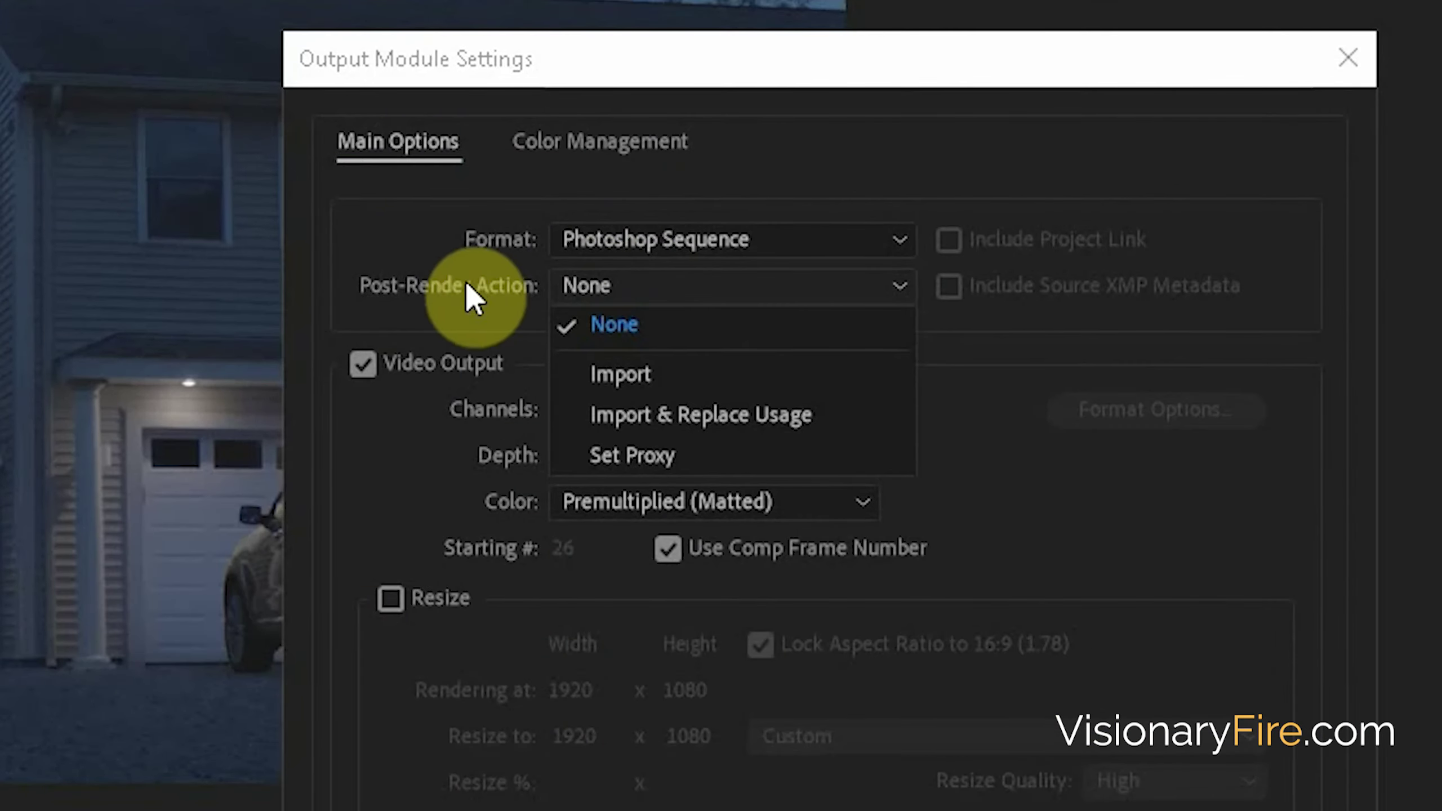
pyautogui.click(652, 375)
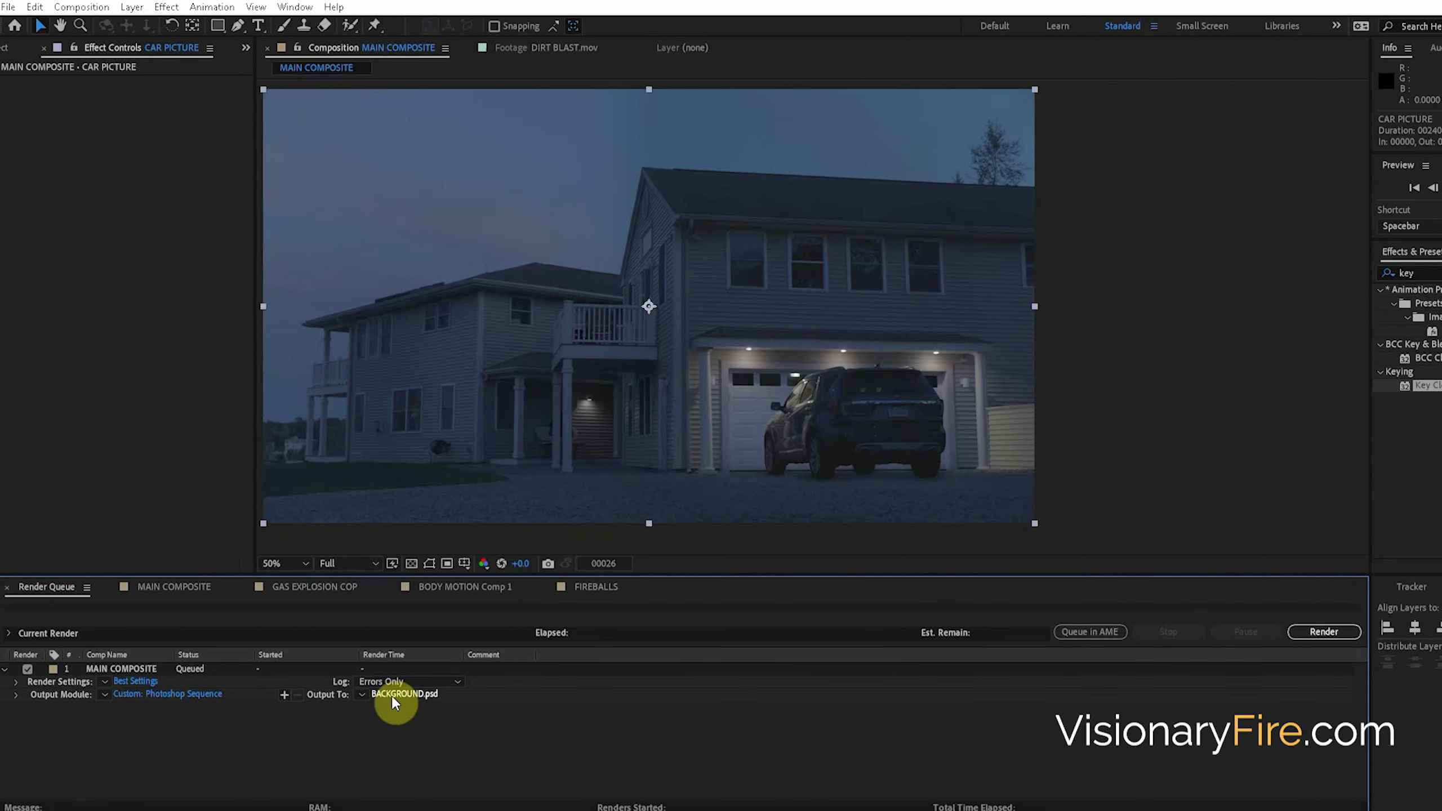
pyautogui.click(1324, 631)
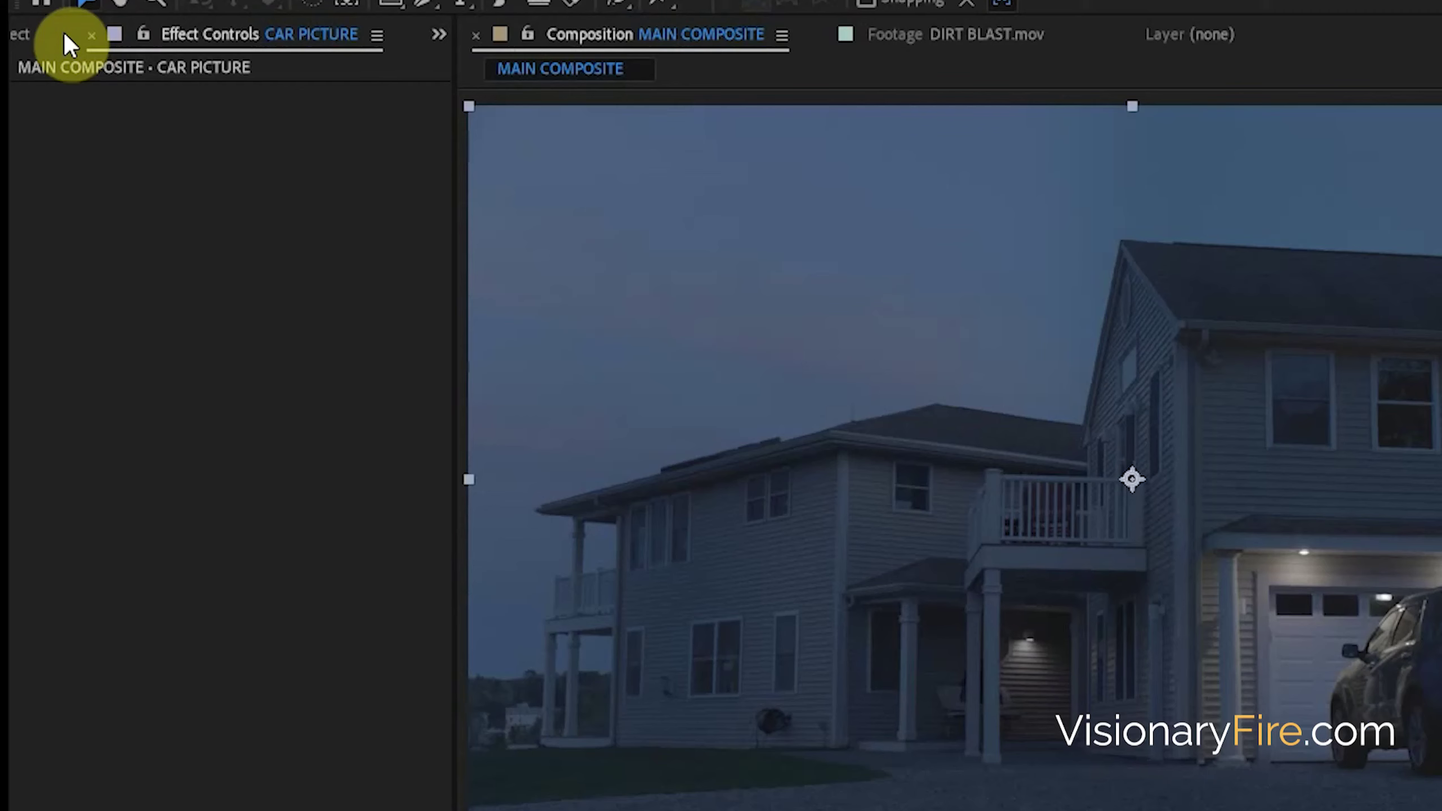
# Replace the lower CAR PICTURE layer with the rendered BACKGROUND.psd and open that file in Photoshop
pyautogui.click(12, 48)
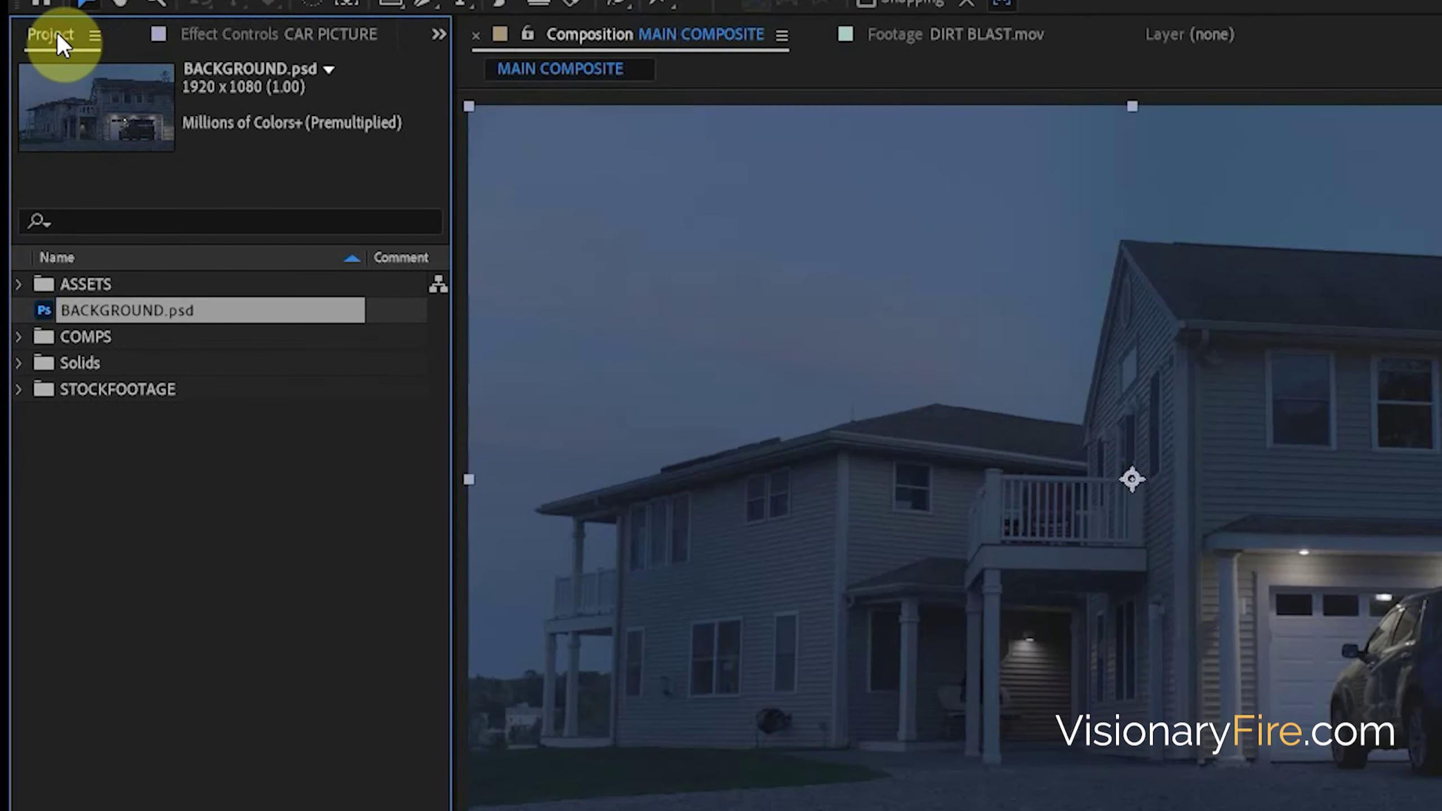
pyautogui.rightClick(127, 307)
pyautogui.click(353, 638)
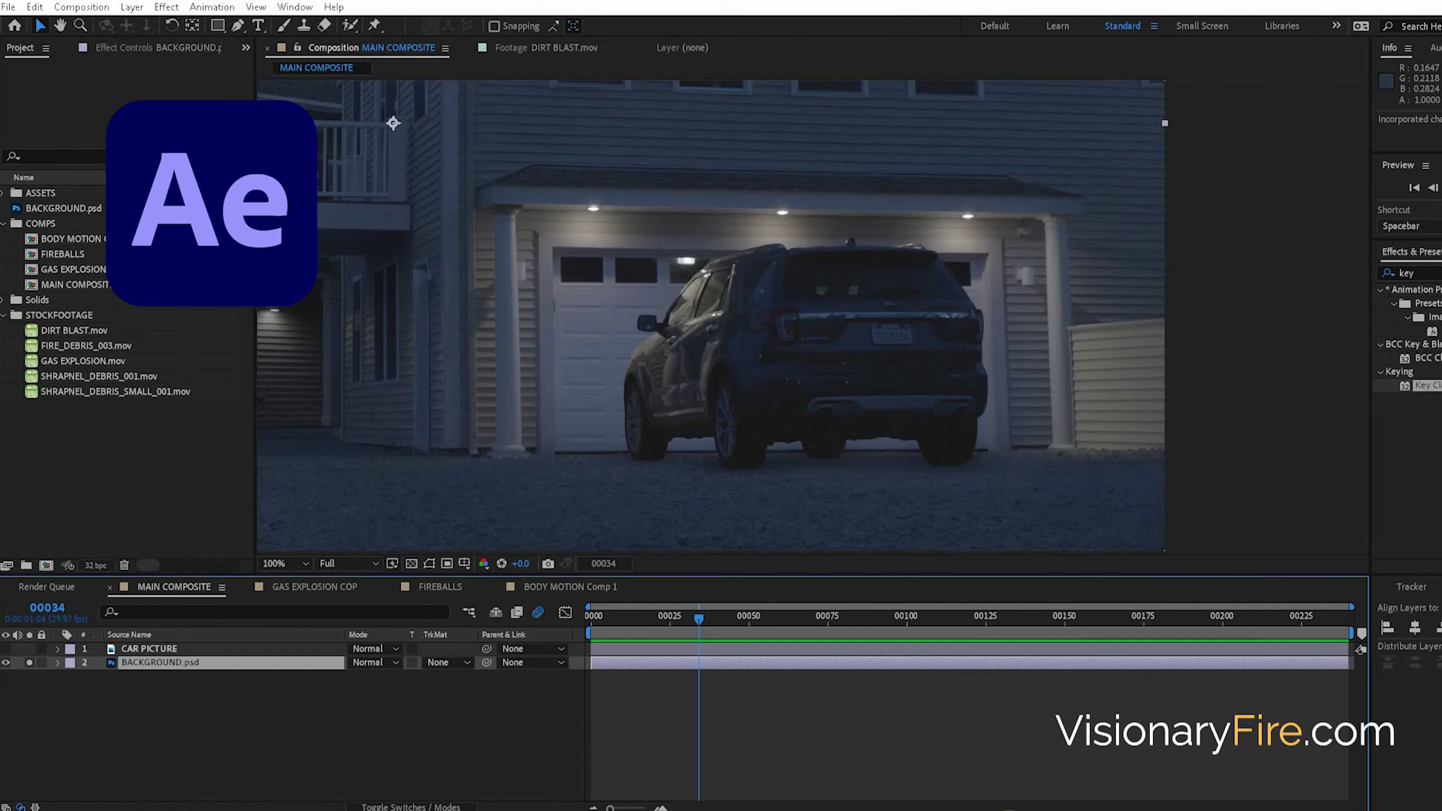
pyautogui.click(871, 673)
pyautogui.click(786, 291)
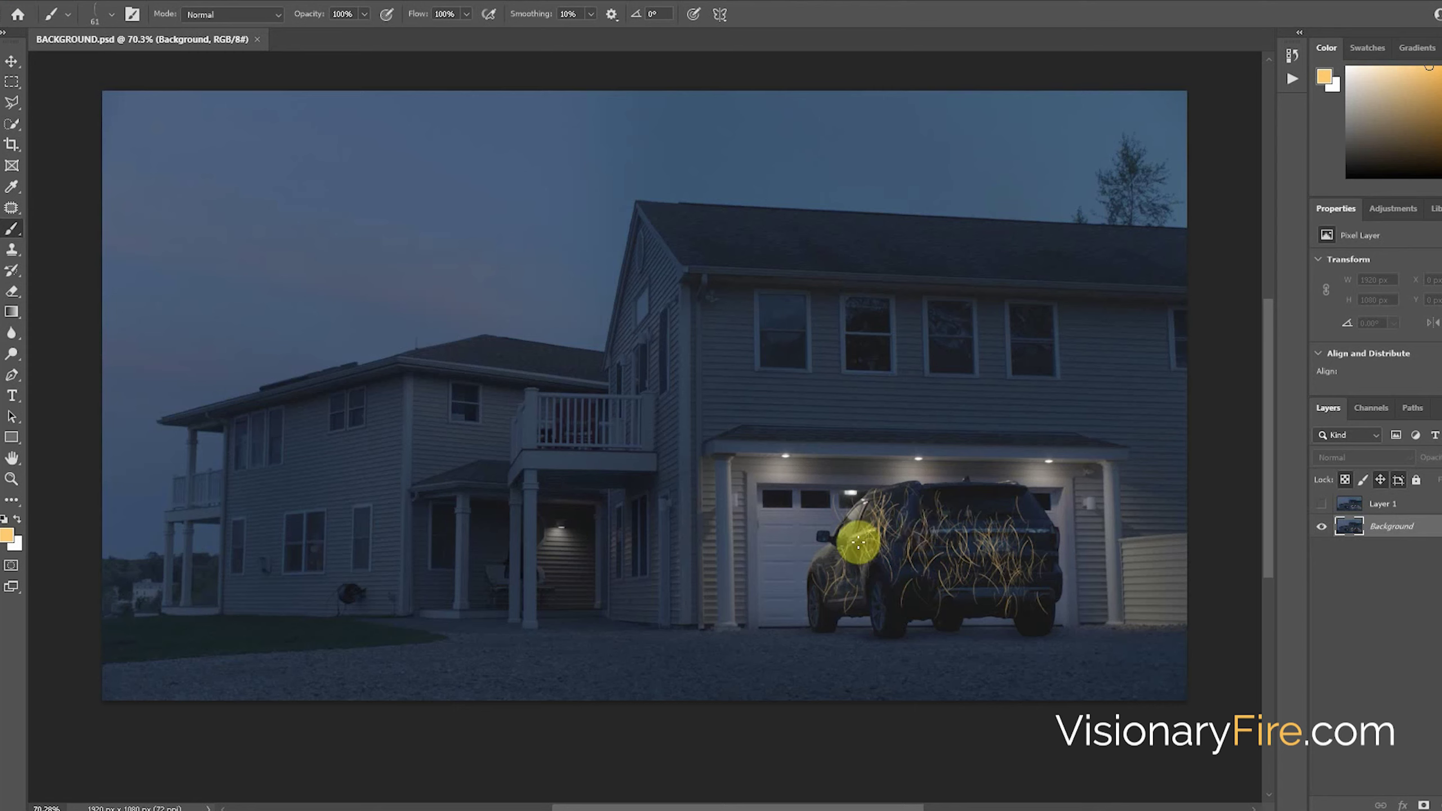
# Try painting over the car with the brush in a violet colour
pyautogui.click(1440, 102)
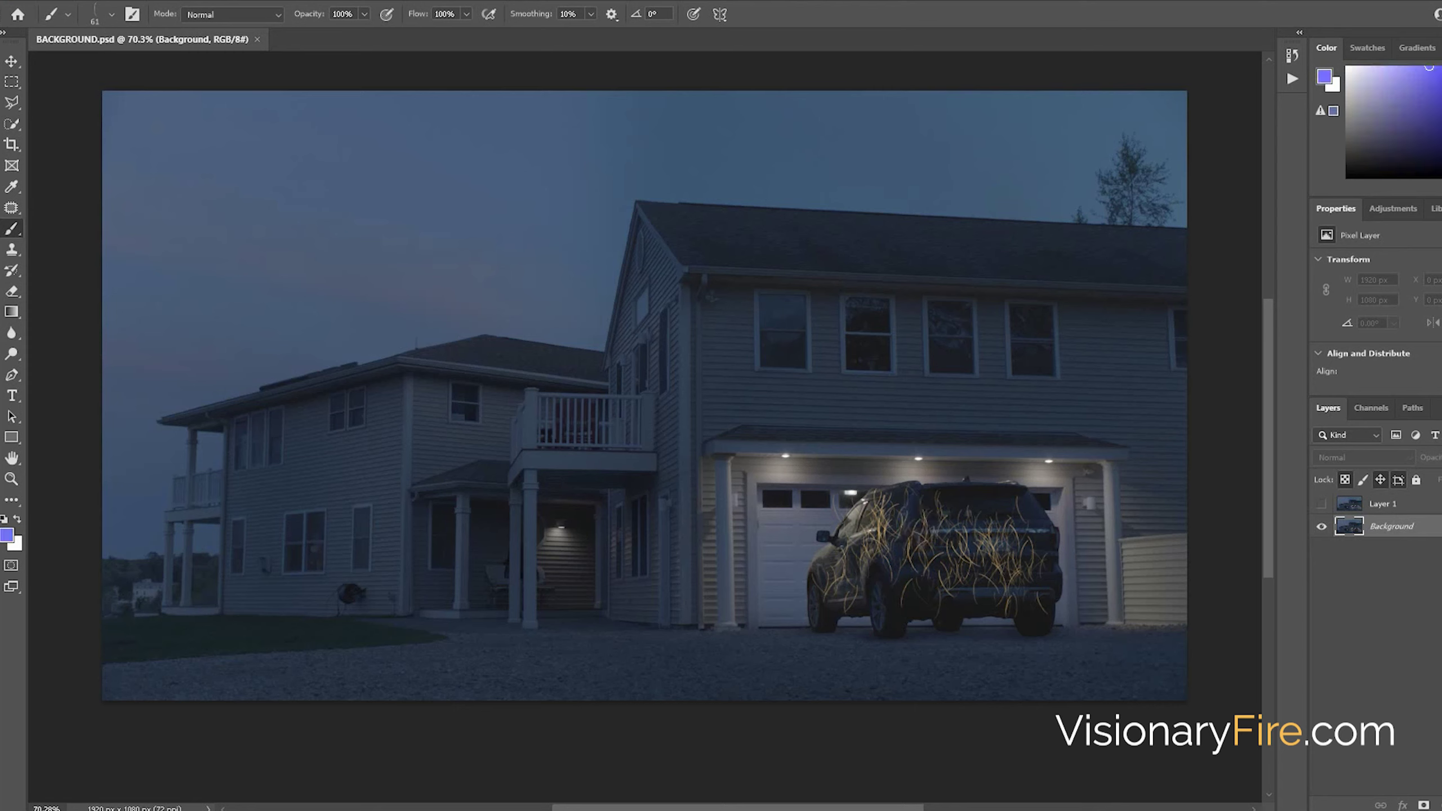
pyautogui.moveTo(881, 535)
pyautogui.mouseDown()
pyautogui.moveTo(1000, 567)
pyautogui.moveTo(969, 523)
pyautogui.moveTo(842, 546)
pyautogui.moveTo(1106, 534)
pyautogui.mouseUp()
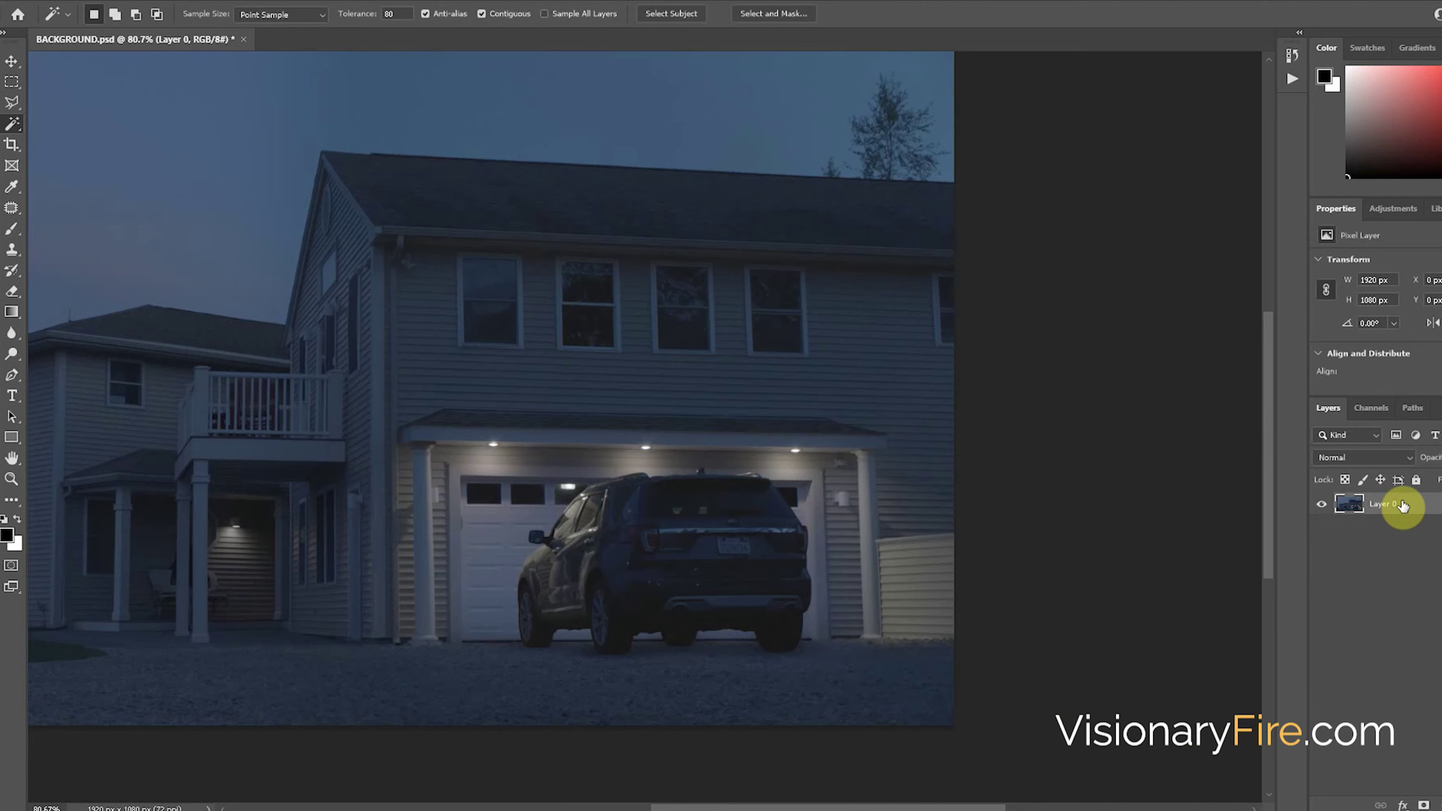
# Select the car with the Quick Selection tool and feather the selection's edge in Select and Mask
pyautogui.click(19, 131)
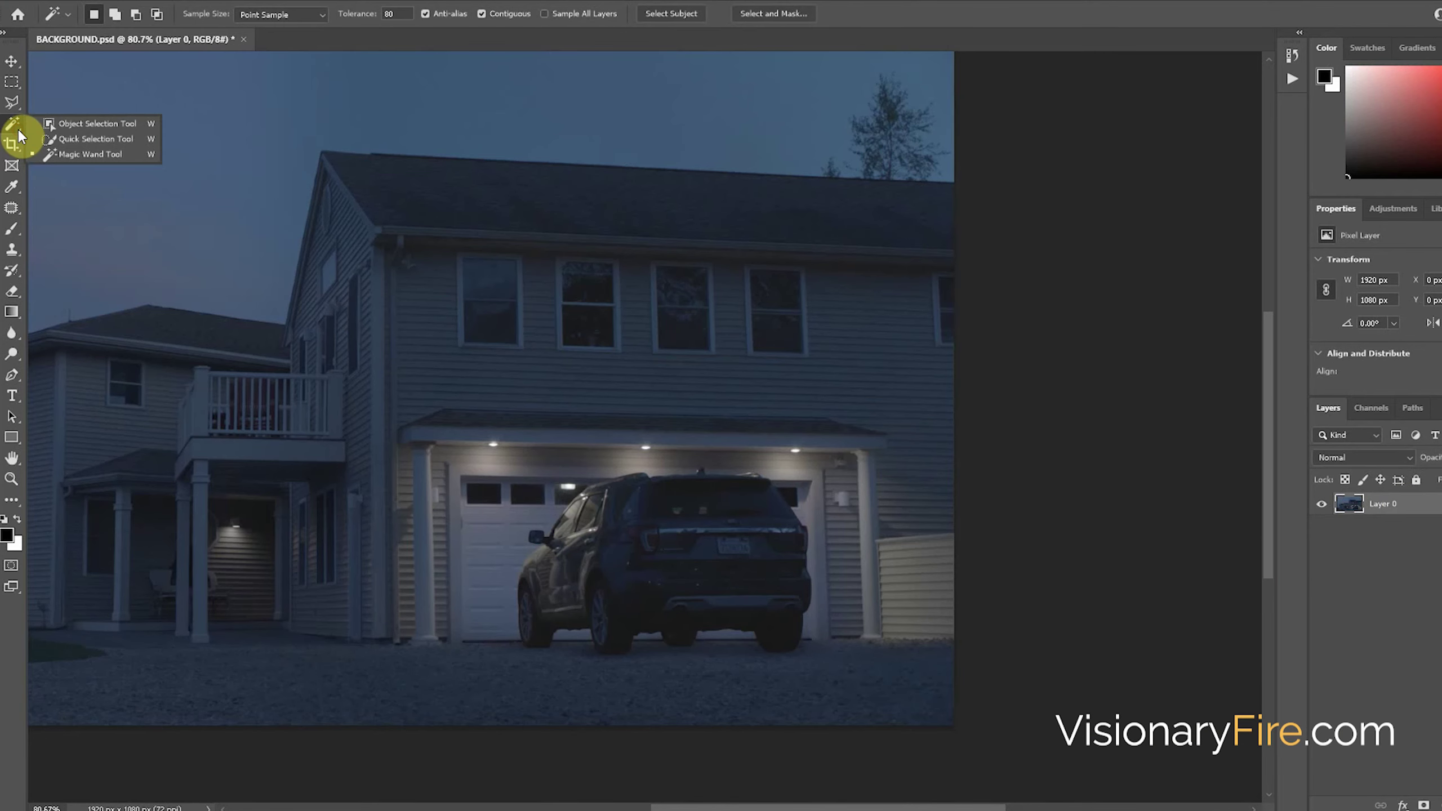
pyautogui.click(94, 139)
pyautogui.moveTo(734, 602)
pyautogui.mouseDown()
pyautogui.moveTo(663, 677)
pyautogui.moveTo(690, 636)
pyautogui.moveTo(678, 666)
pyautogui.mouseUp()
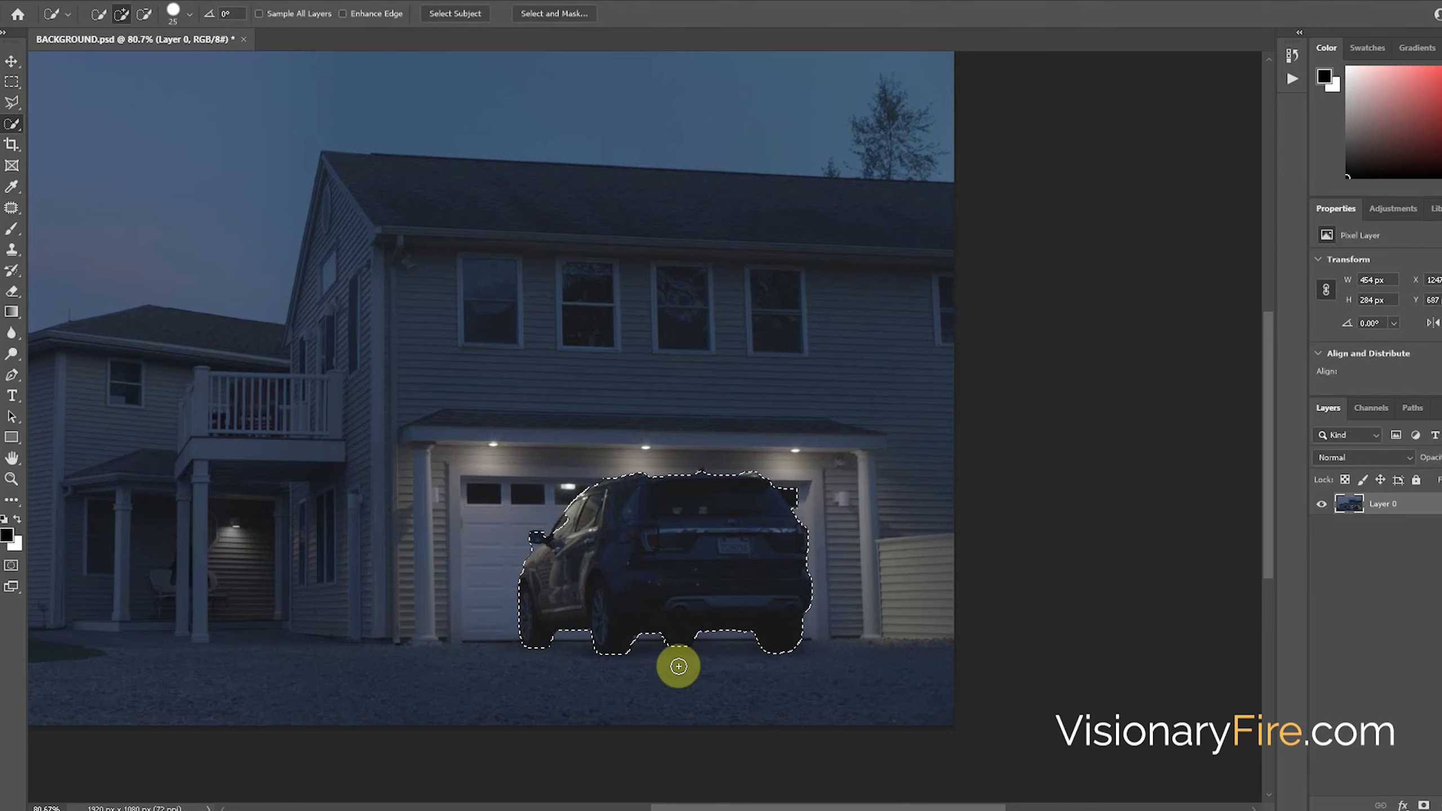
pyautogui.click(538, 16)
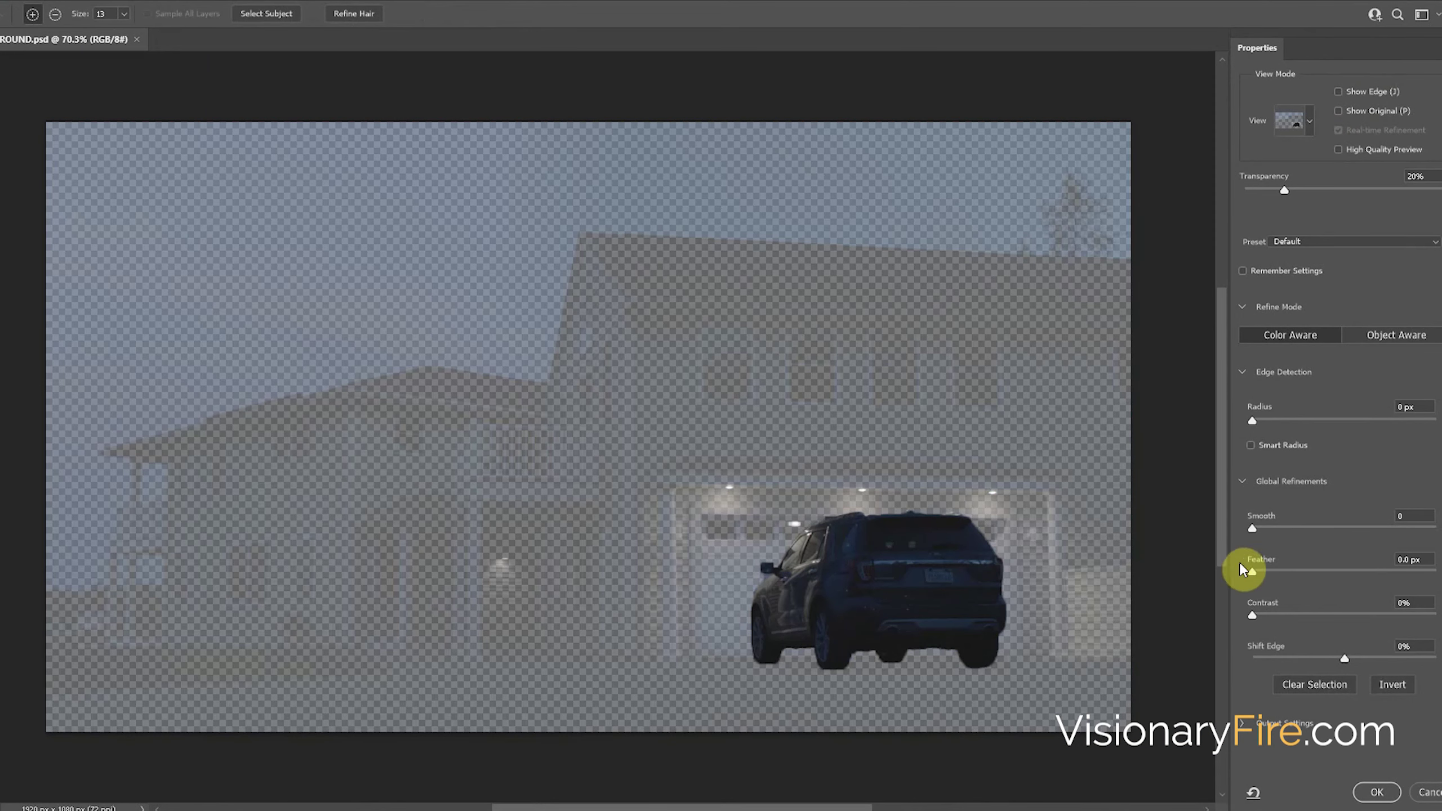
pyautogui.moveTo(1254, 572); pyautogui.dragTo(1287, 572)
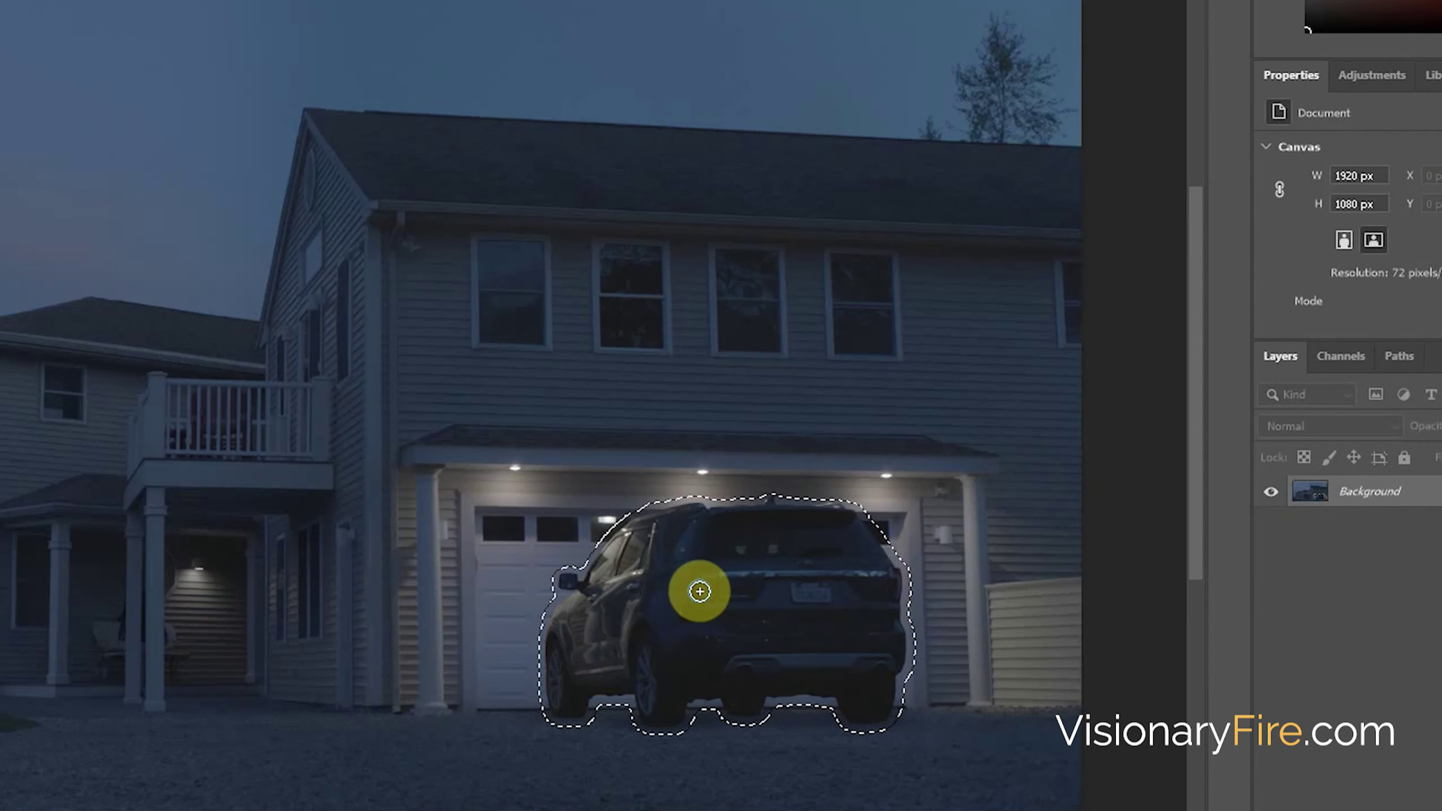
# Fill the selected car area with content generated from the surrounding house and driveway, and clear the selection
pyautogui.rightClick(902, 573)
pyautogui.click(740, 429)
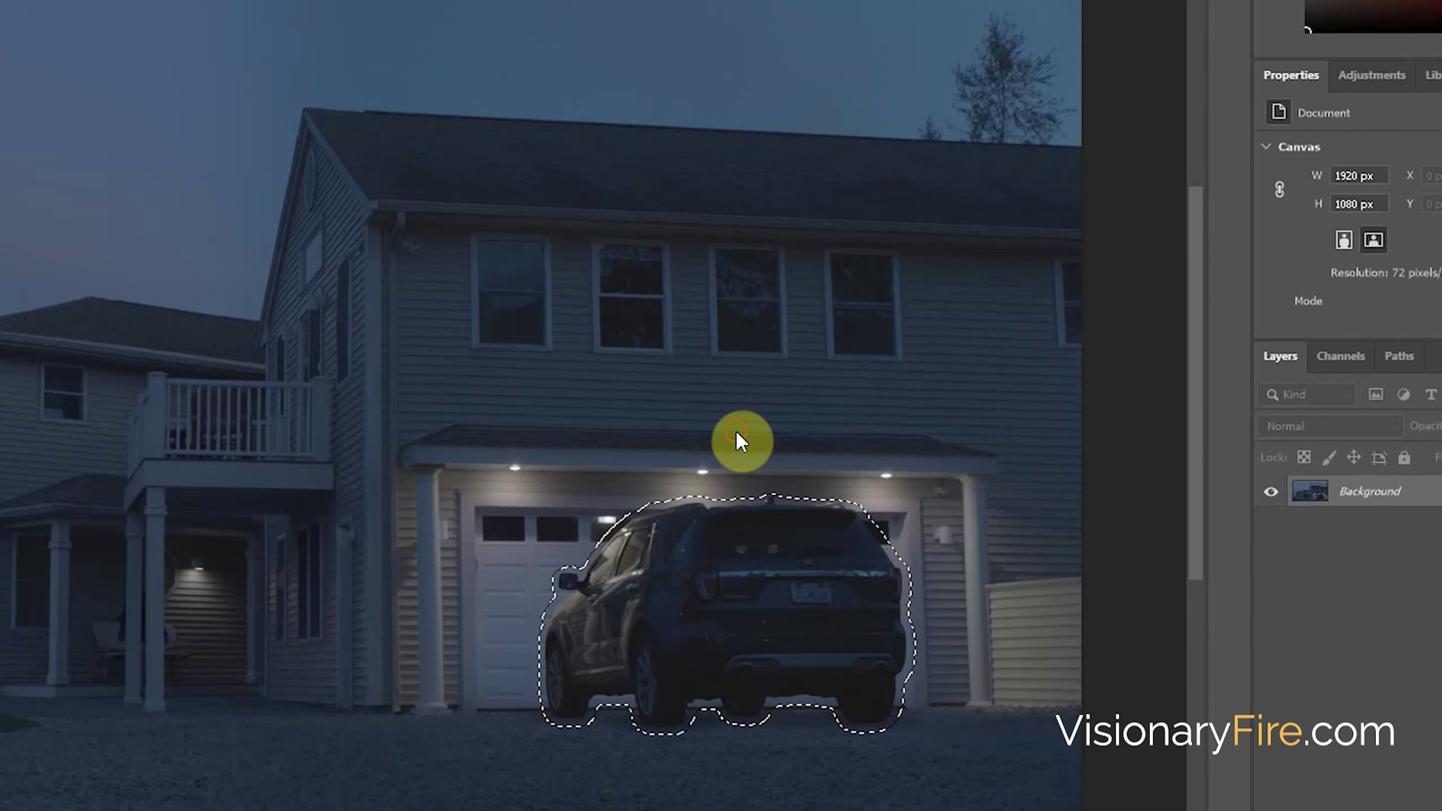
pyautogui.click(987, 153)
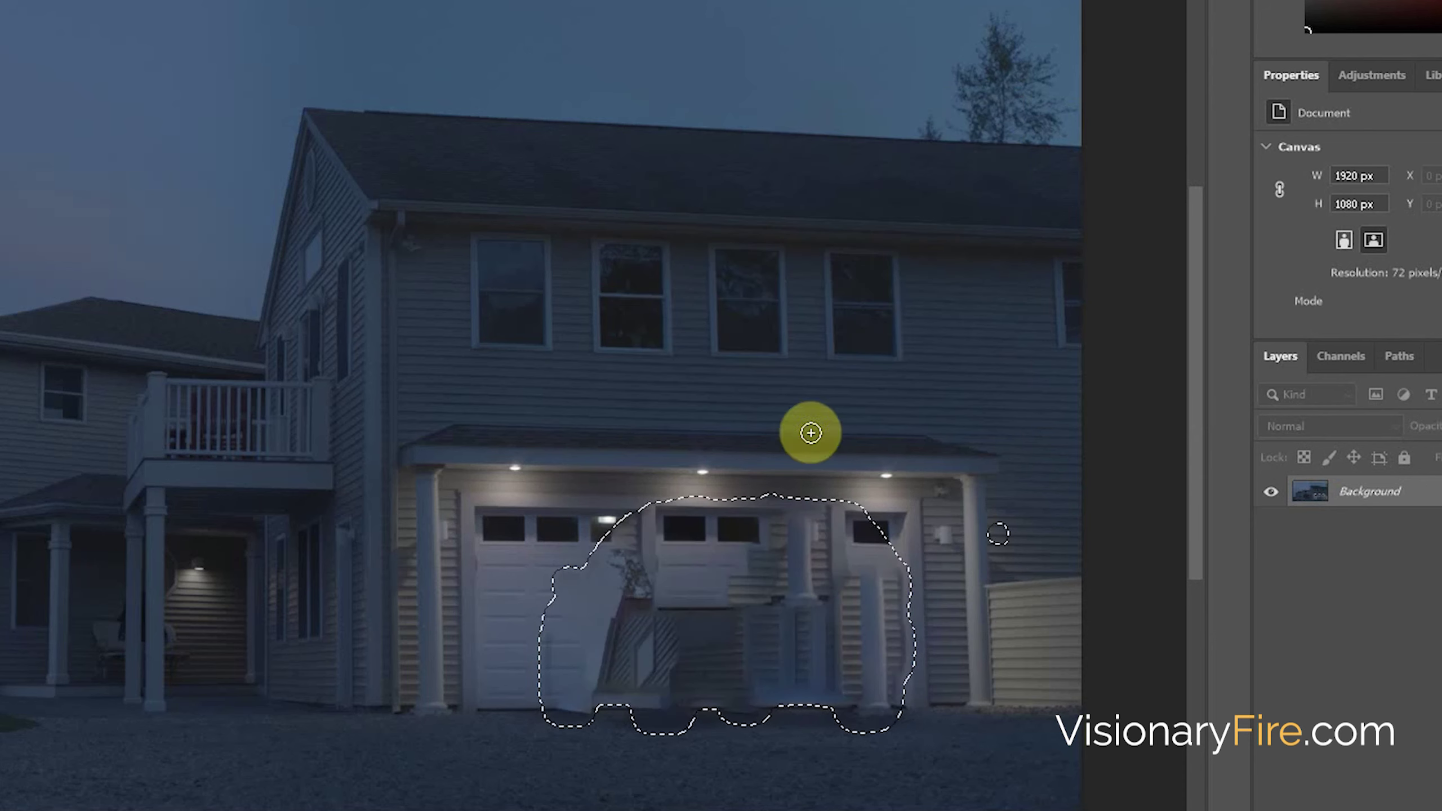
pyautogui.hotkey('ctrl', 'd')
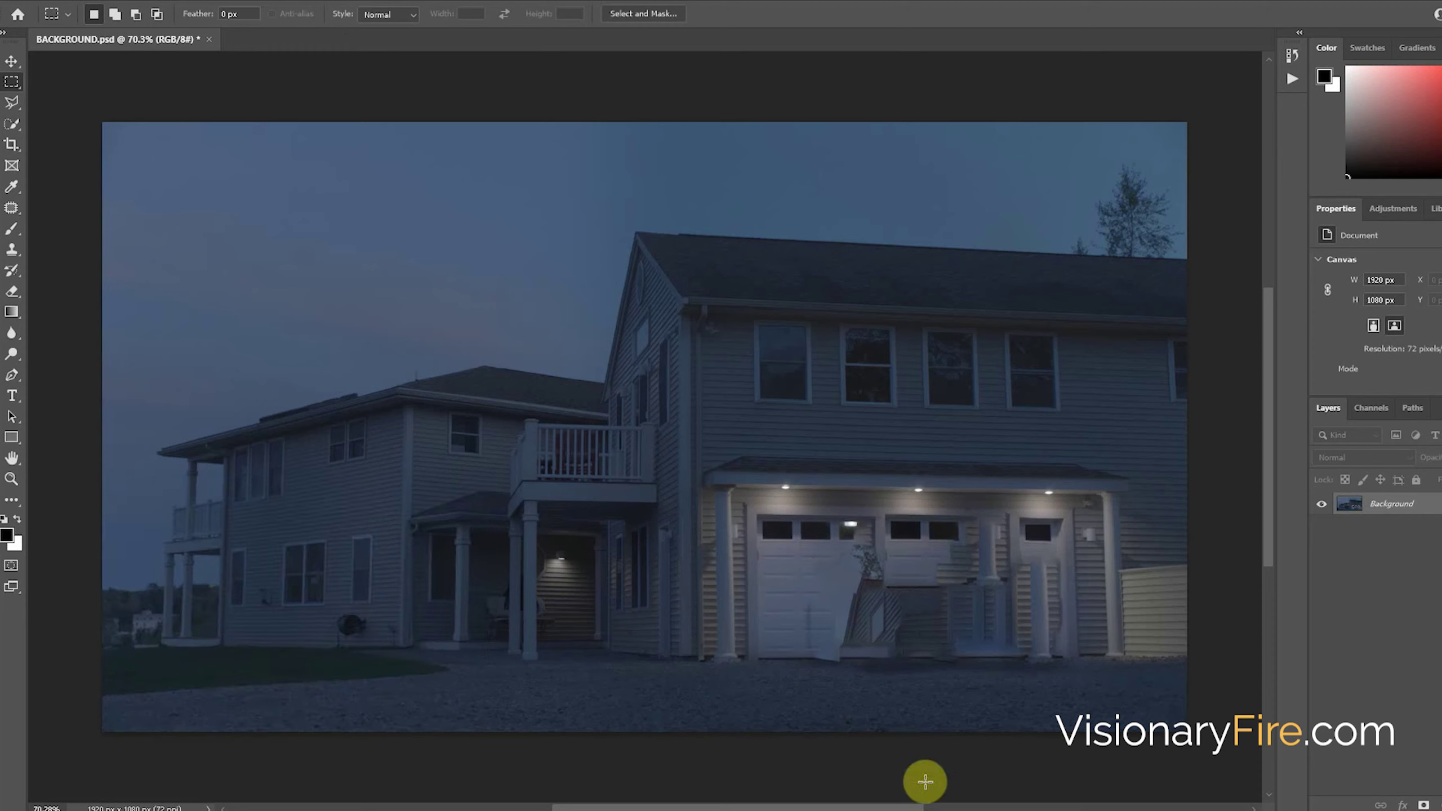
# Save BACKGROUND.psd, switch to After Effects and shift the CAR PICTURE layer over the updated plate
pyautogui.hotkey('ctrl', 's')
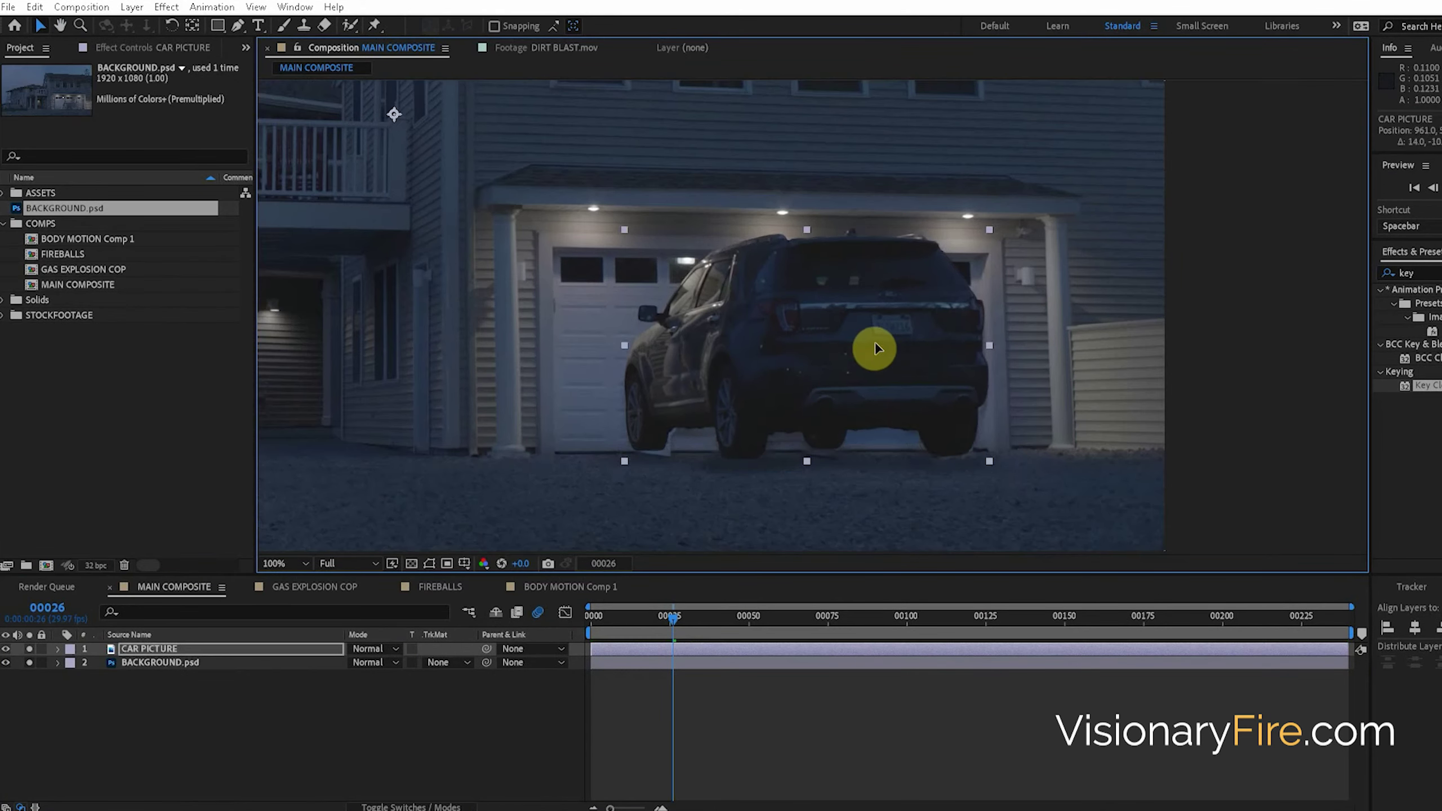
pyautogui.moveTo(874, 349)
pyautogui.mouseDown()
pyautogui.moveTo(887, 337)
pyautogui.moveTo(844, 323)
pyautogui.moveTo(891, 351)
pyautogui.mouseUp()
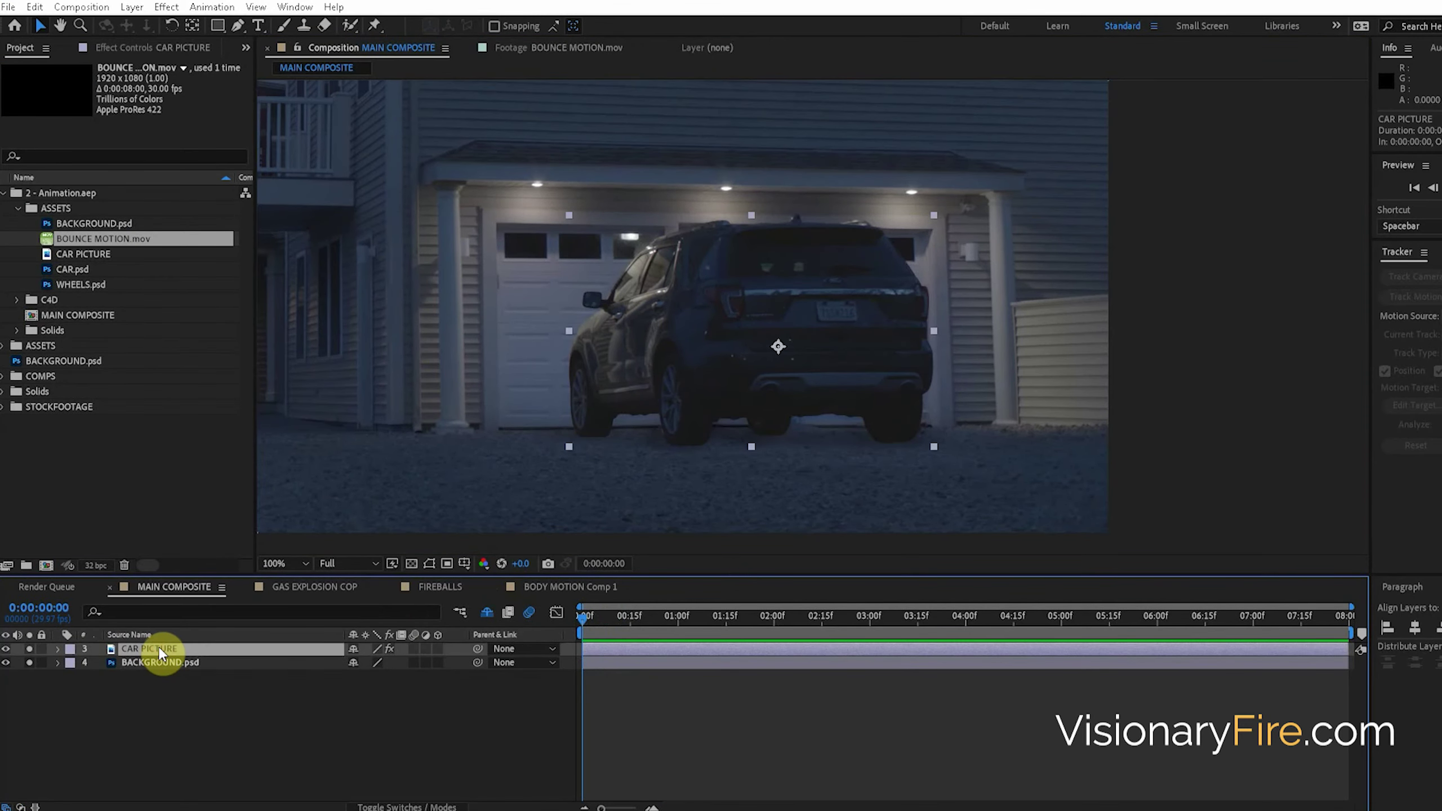
# Duplicate the CAR PICTURE layer, draw a second mask around the rear left wheel and set that mask's mode to Intersect
pyautogui.hotkey('ctrl', 'd')
pyautogui.click(237, 24)
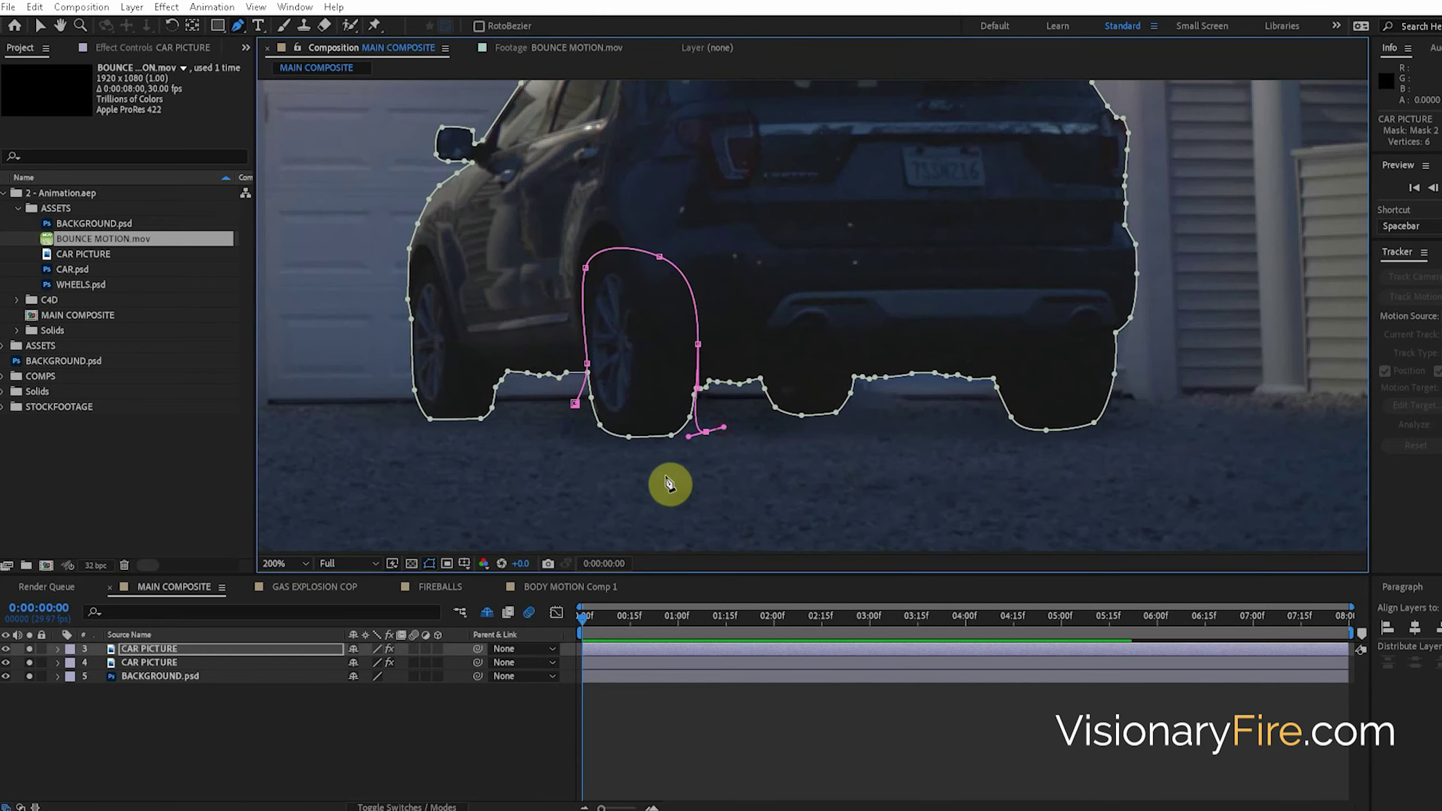
pyautogui.moveTo(597, 466); pyautogui.dragTo(561, 442)
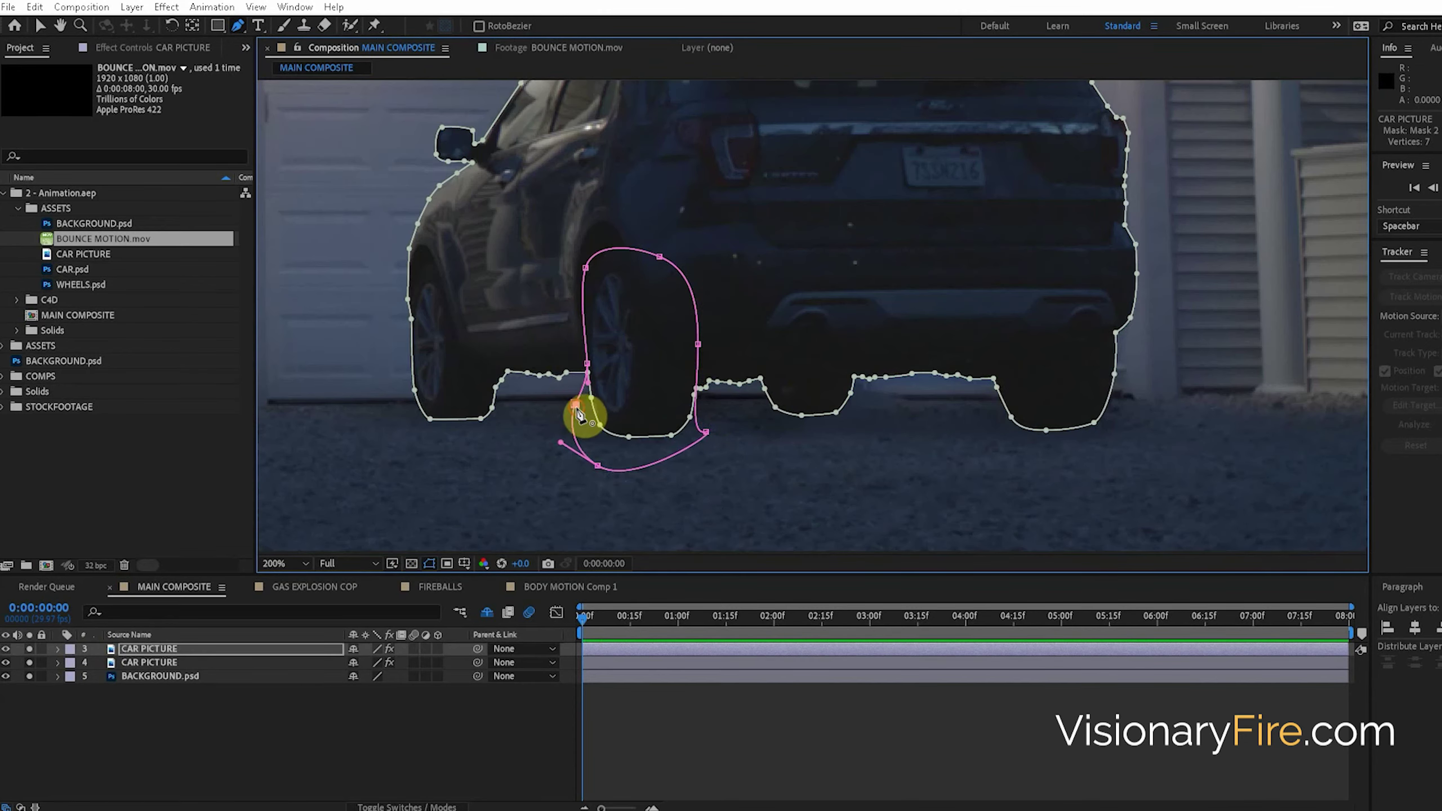
pyautogui.press('m')
pyautogui.click(369, 690)
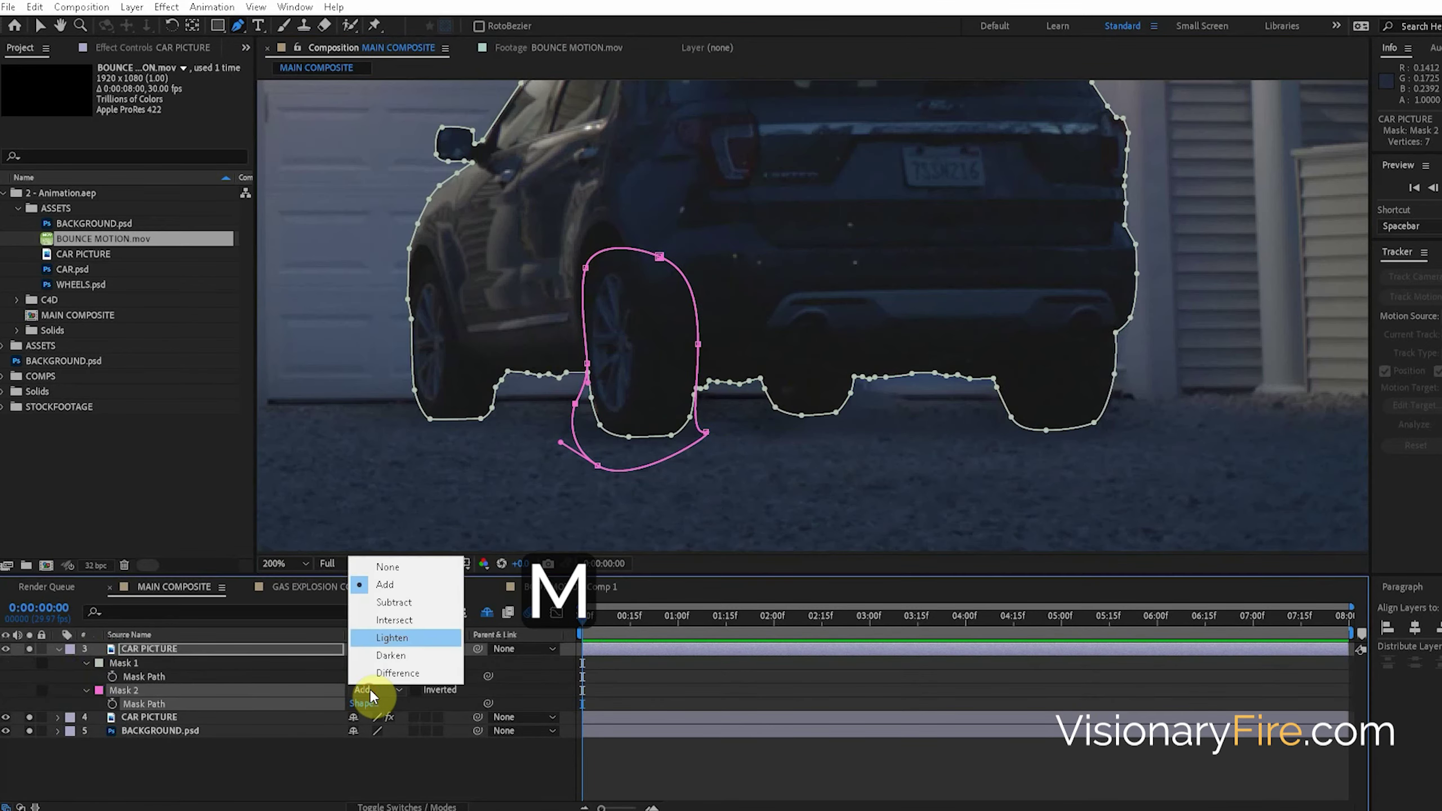
pyautogui.click(415, 620)
# Duplicate the WH BL layer, move its mask to the rear right wheel as WH BR, and adjust the mask on a further copy
pyautogui.hotkey('ctrl', 'd')
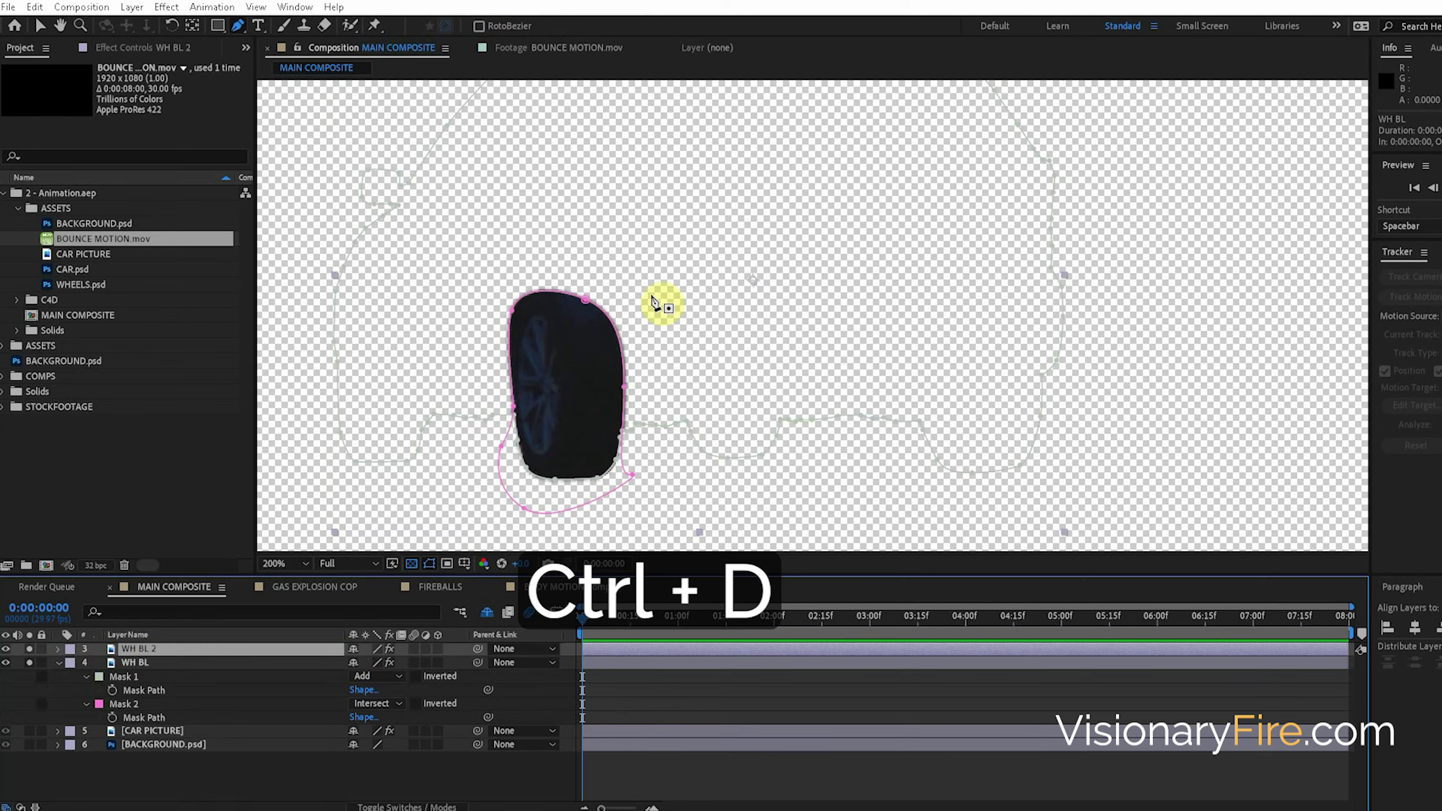
pyautogui.press('v')
pyautogui.moveTo(634, 481); pyautogui.dragTo(997, 467)
pyautogui.write('WH BR')
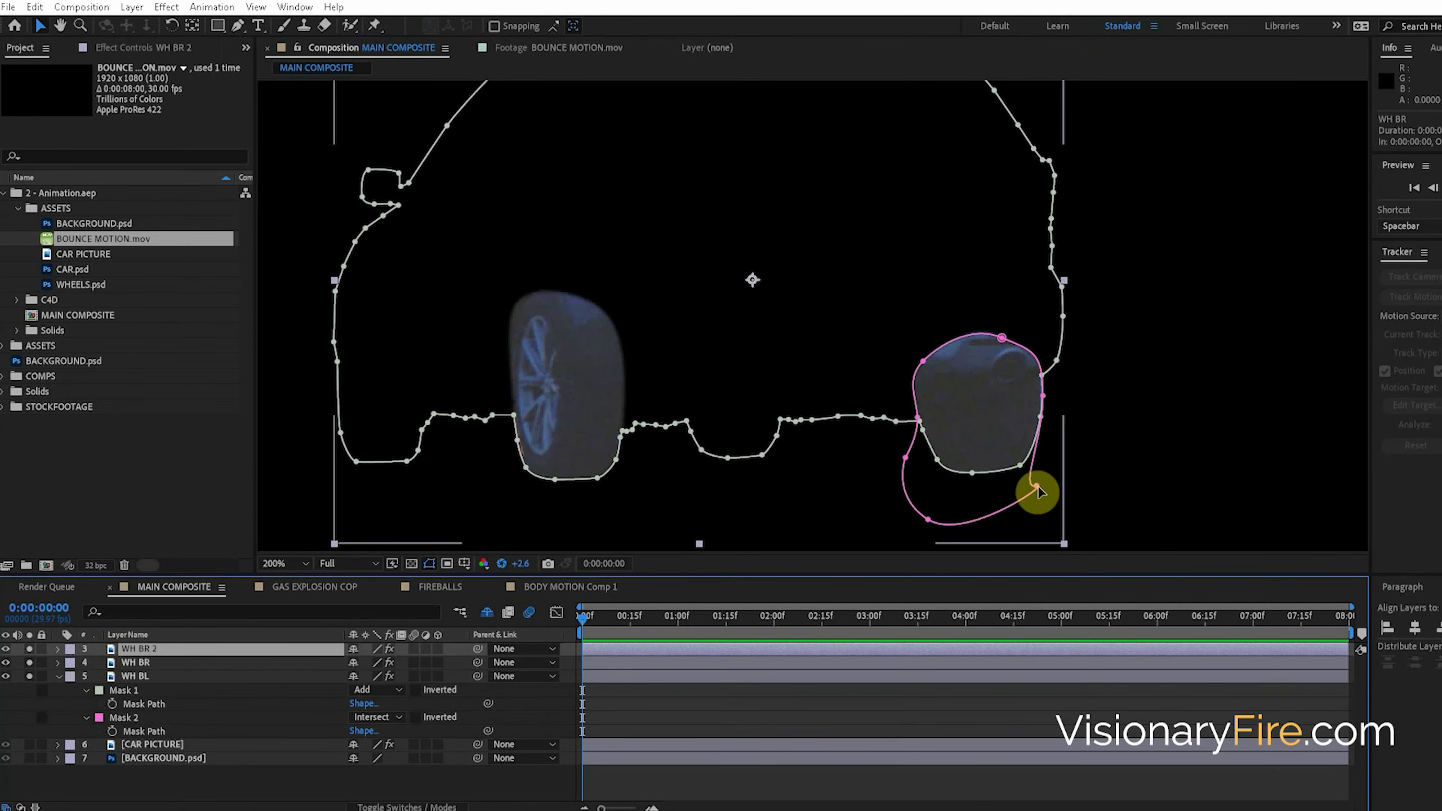
pyautogui.click(1036, 490)
pyautogui.moveTo(1036, 489); pyautogui.dragTo(965, 476)
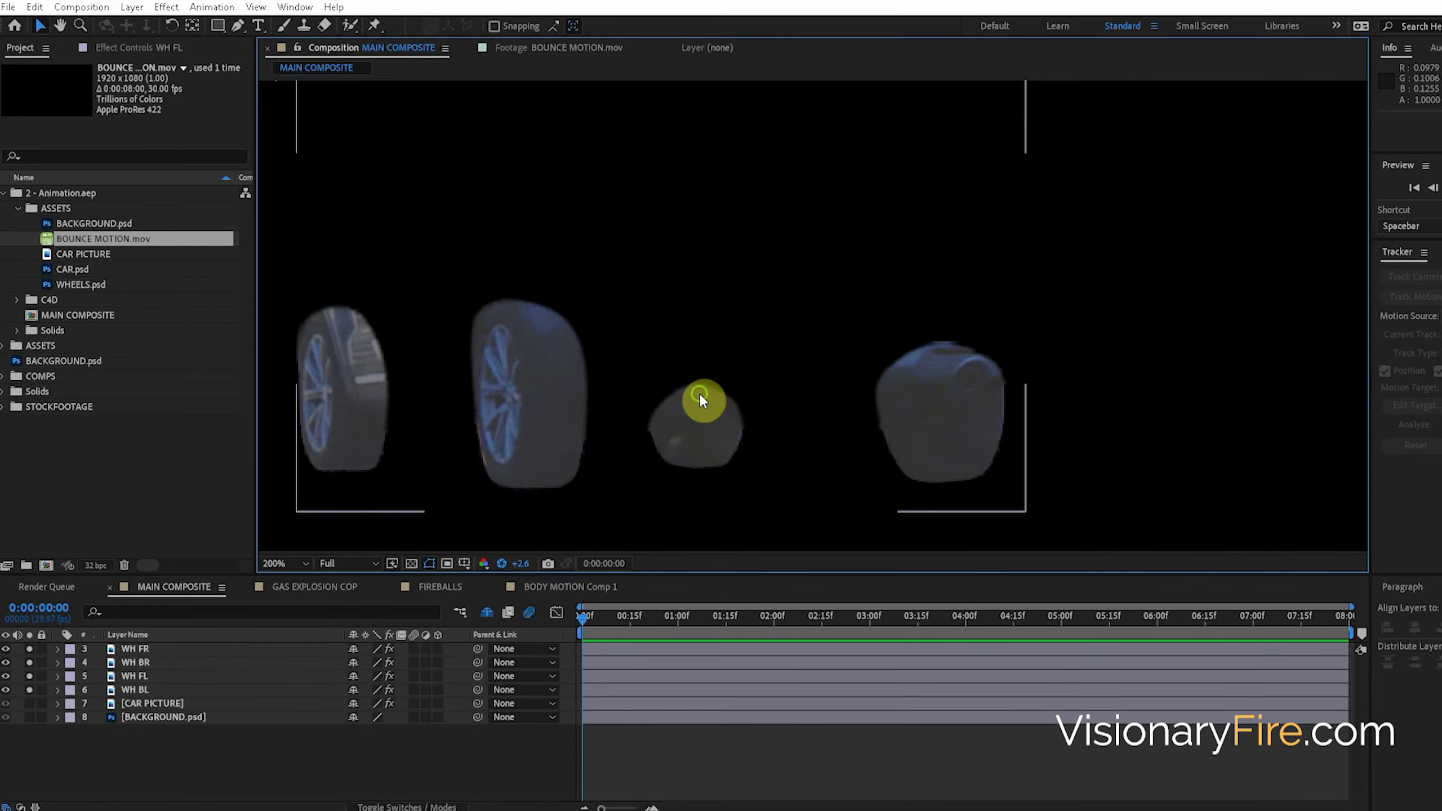
# Show the car picture with the isolated wheels and move the four wheel layers down and slightly left below the wheel wells
pyautogui.moveTo(700, 399); pyautogui.dragTo(788, 344)
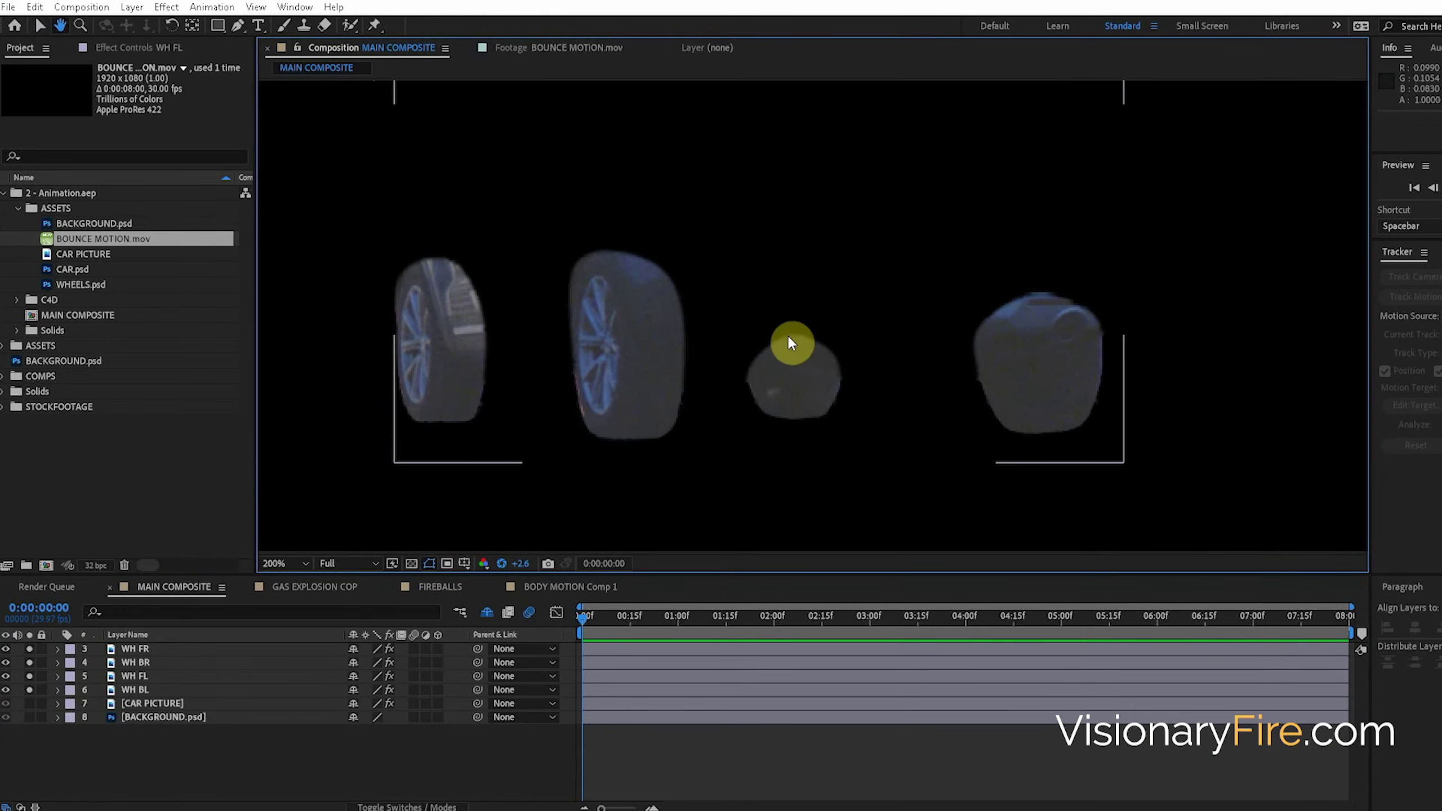
pyautogui.click(30, 704)
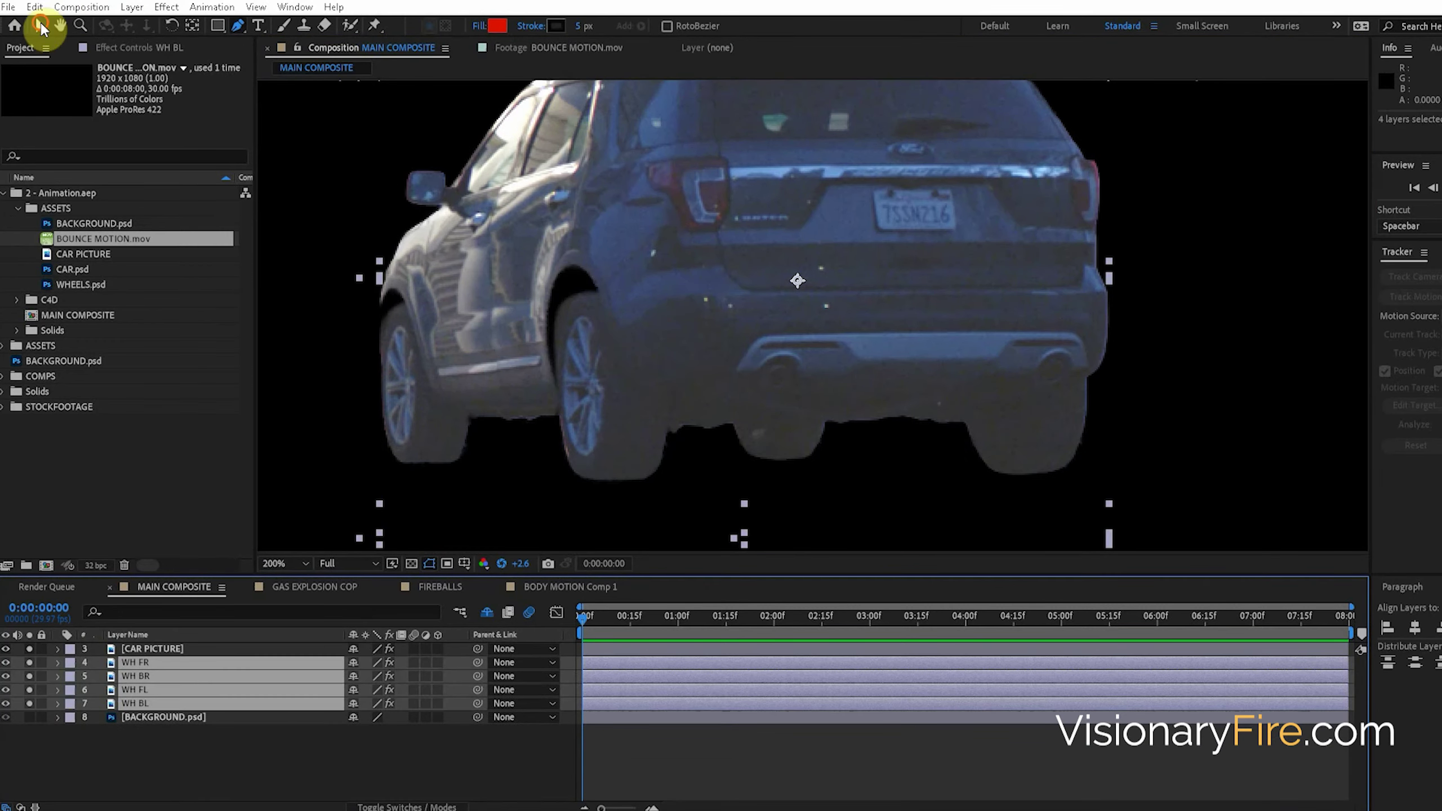
pyautogui.moveTo(601, 393); pyautogui.dragTo(601, 433)
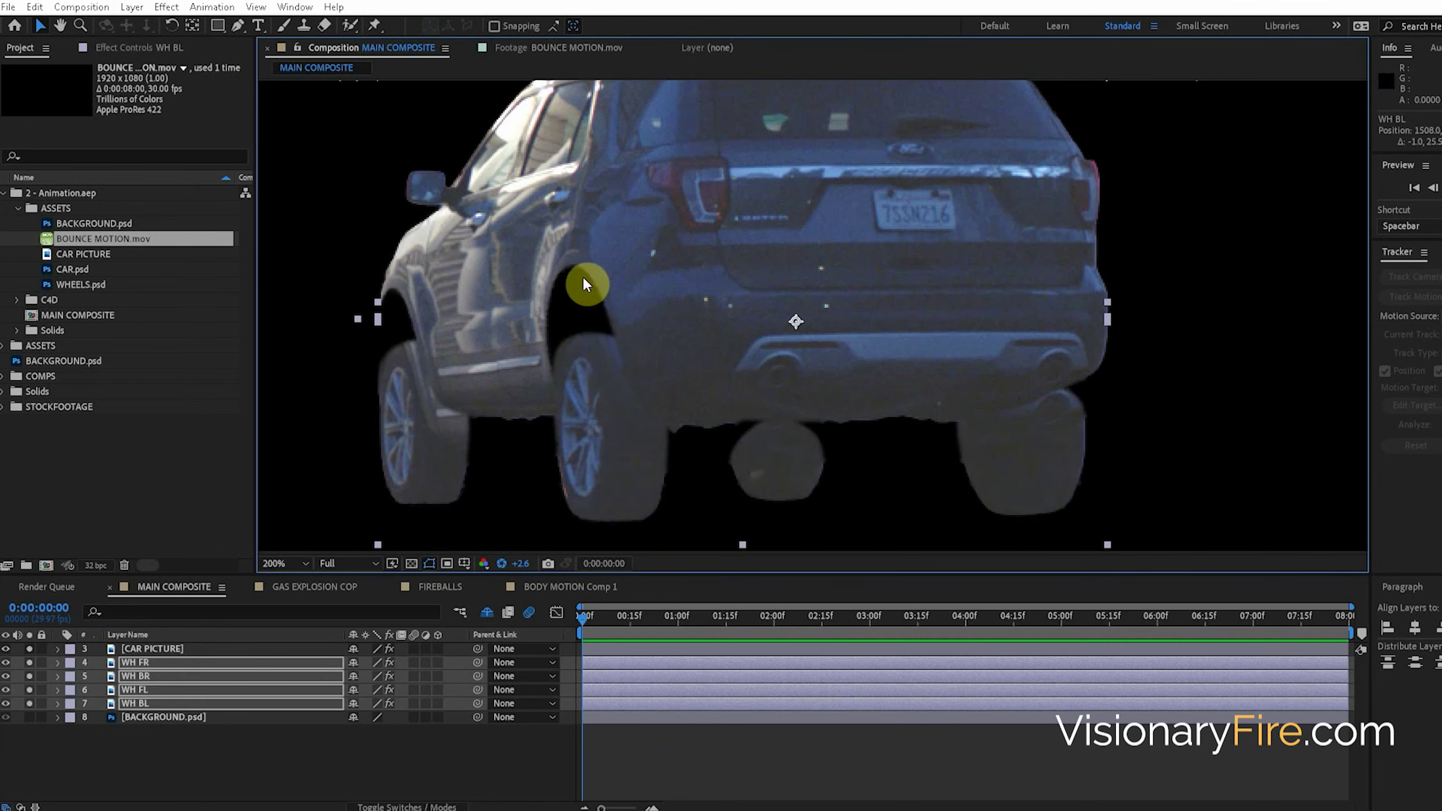
pyautogui.moveTo(570, 314); pyautogui.dragTo(564, 315)
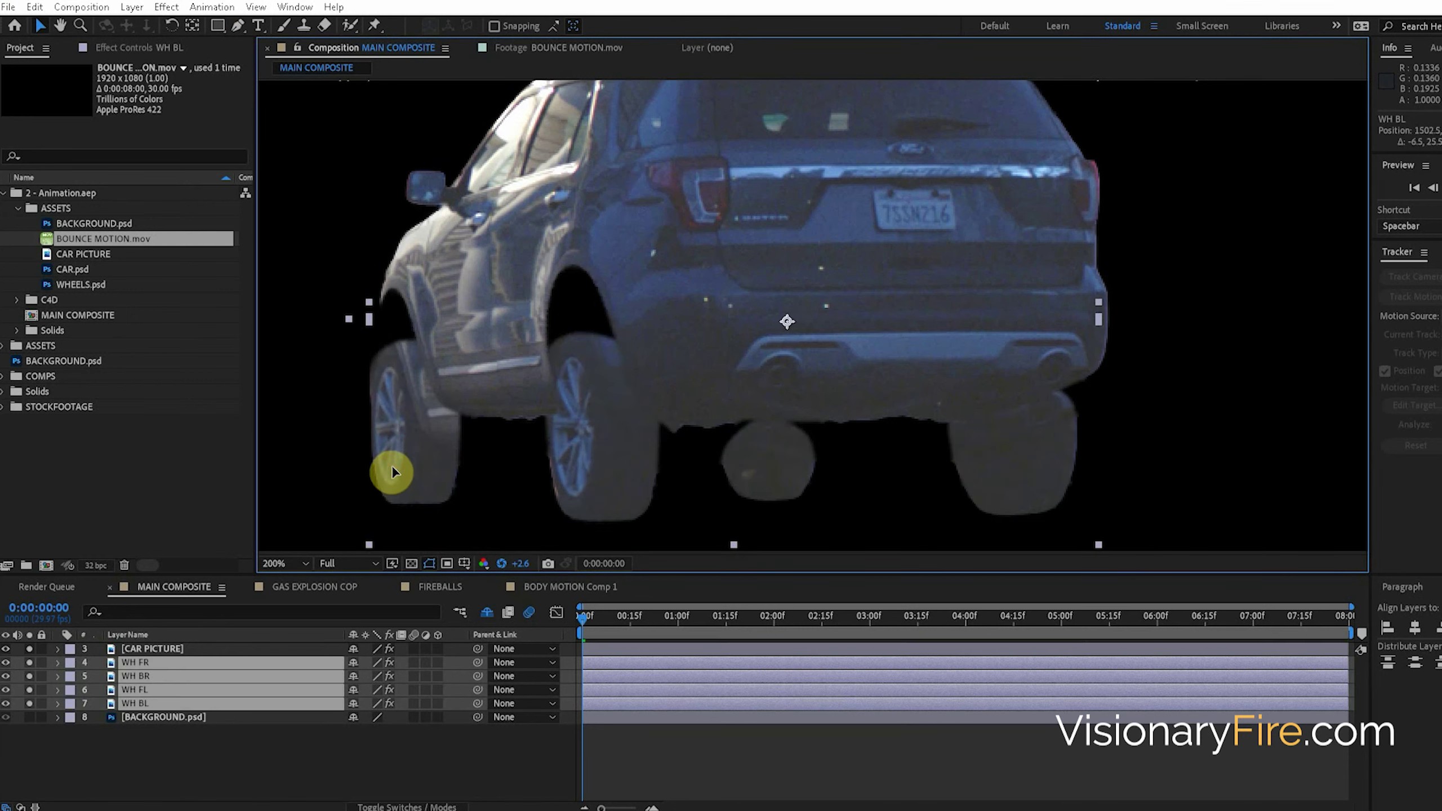
# Open the WH FL layer and clone dark tire texture over the bodywork remaining on the wheel with the Clone Stamp tool
pyautogui.click(398, 351)
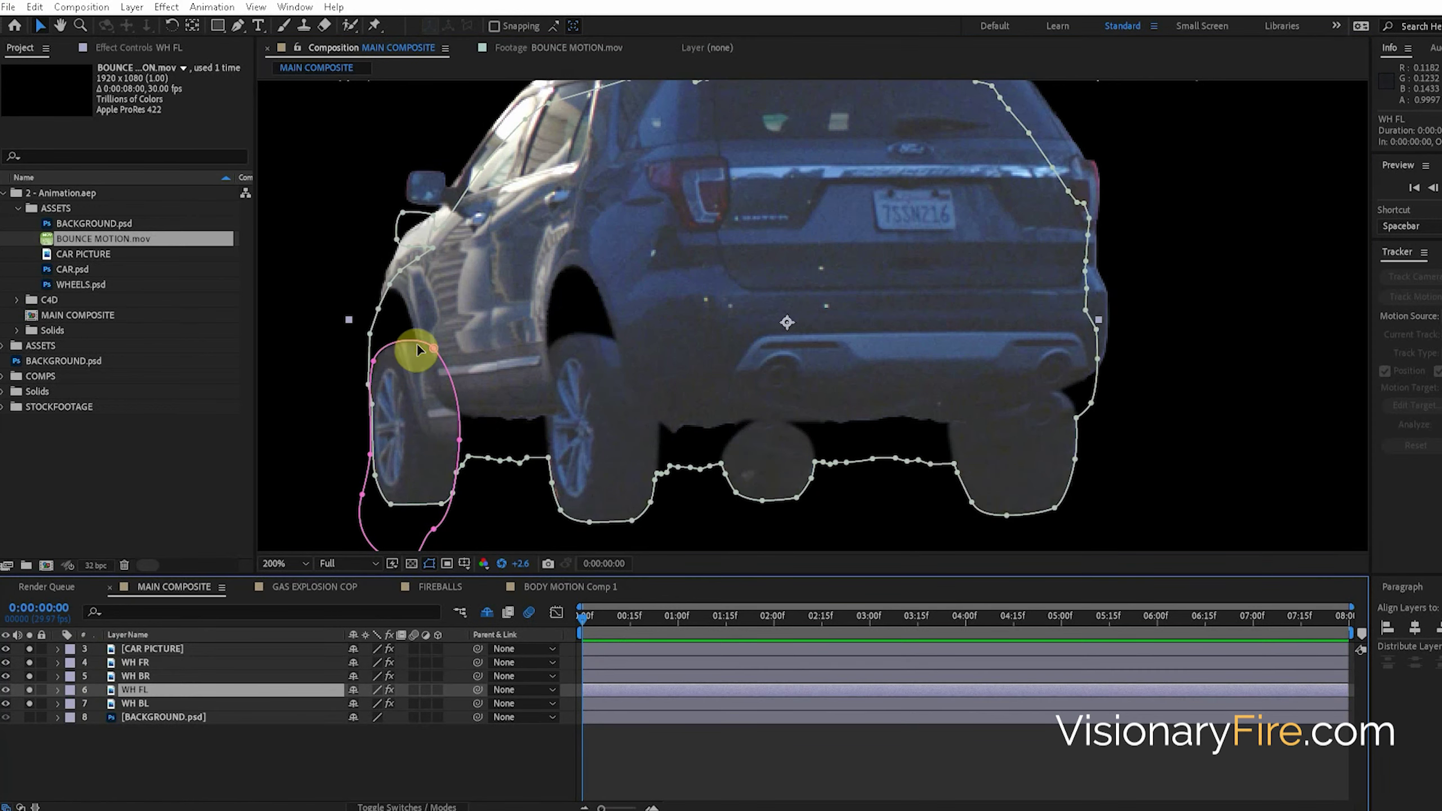
pyautogui.doubleClick(131, 691)
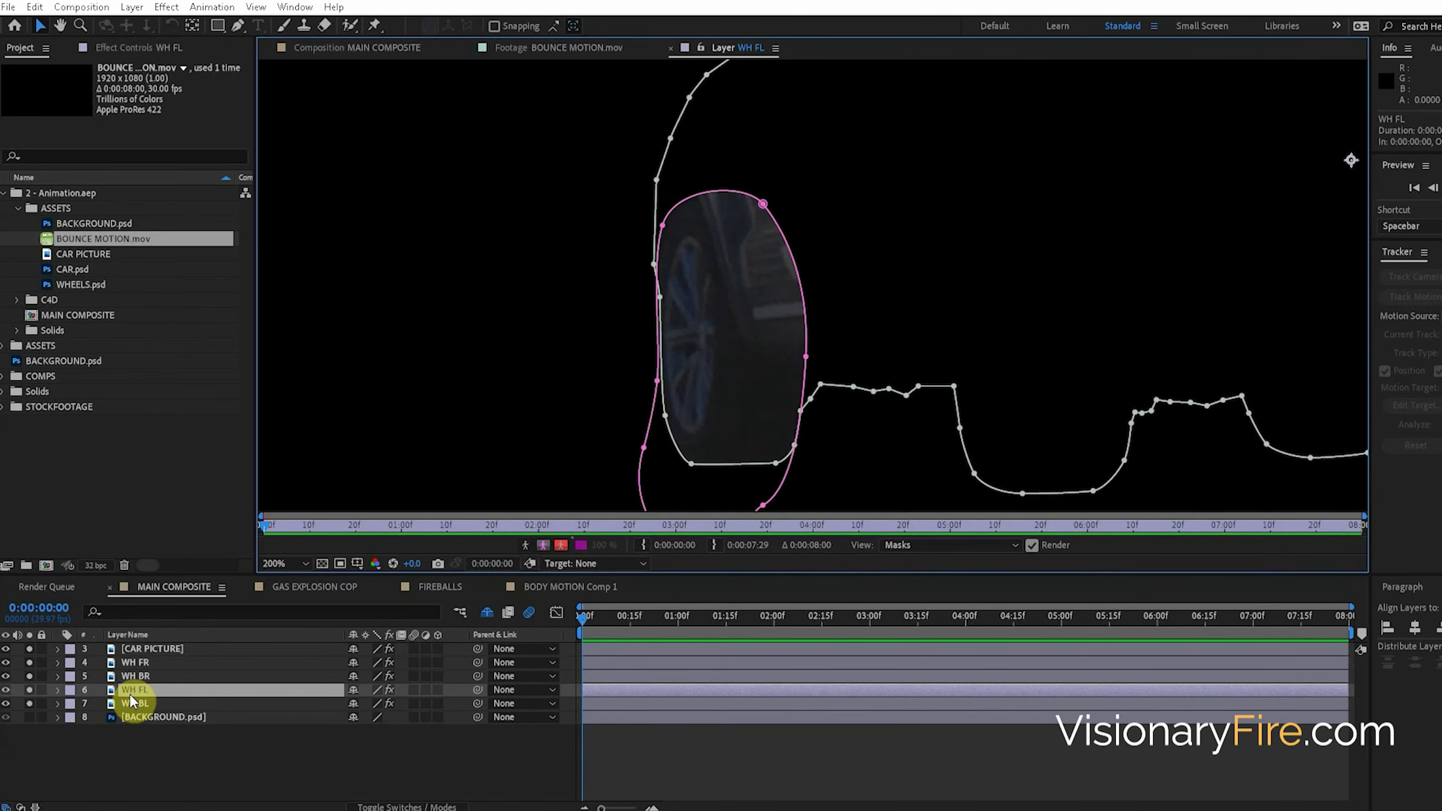
pyautogui.click(304, 25)
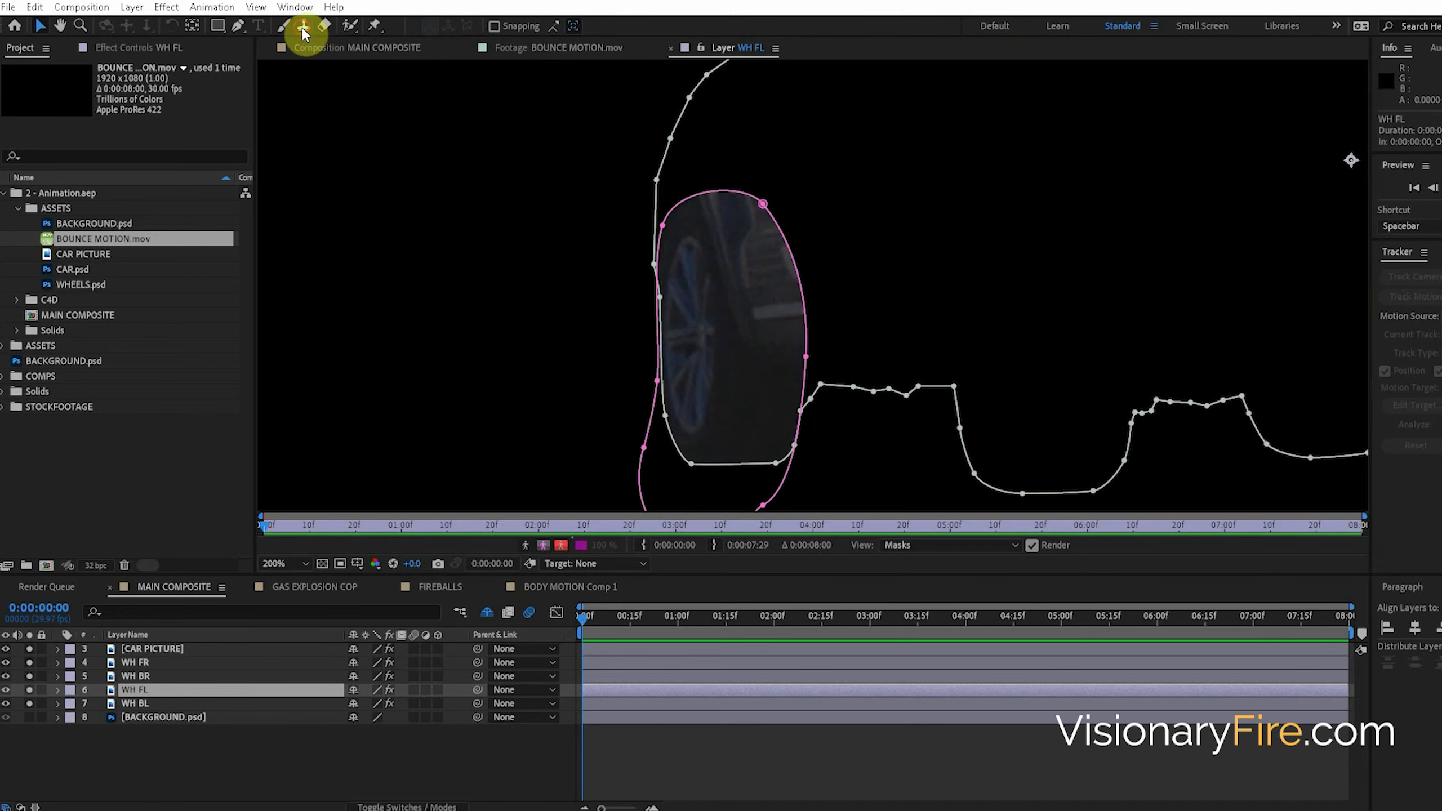
pyautogui.keyDown('alt'); pyautogui.click(761, 340); pyautogui.keyUp('alt')
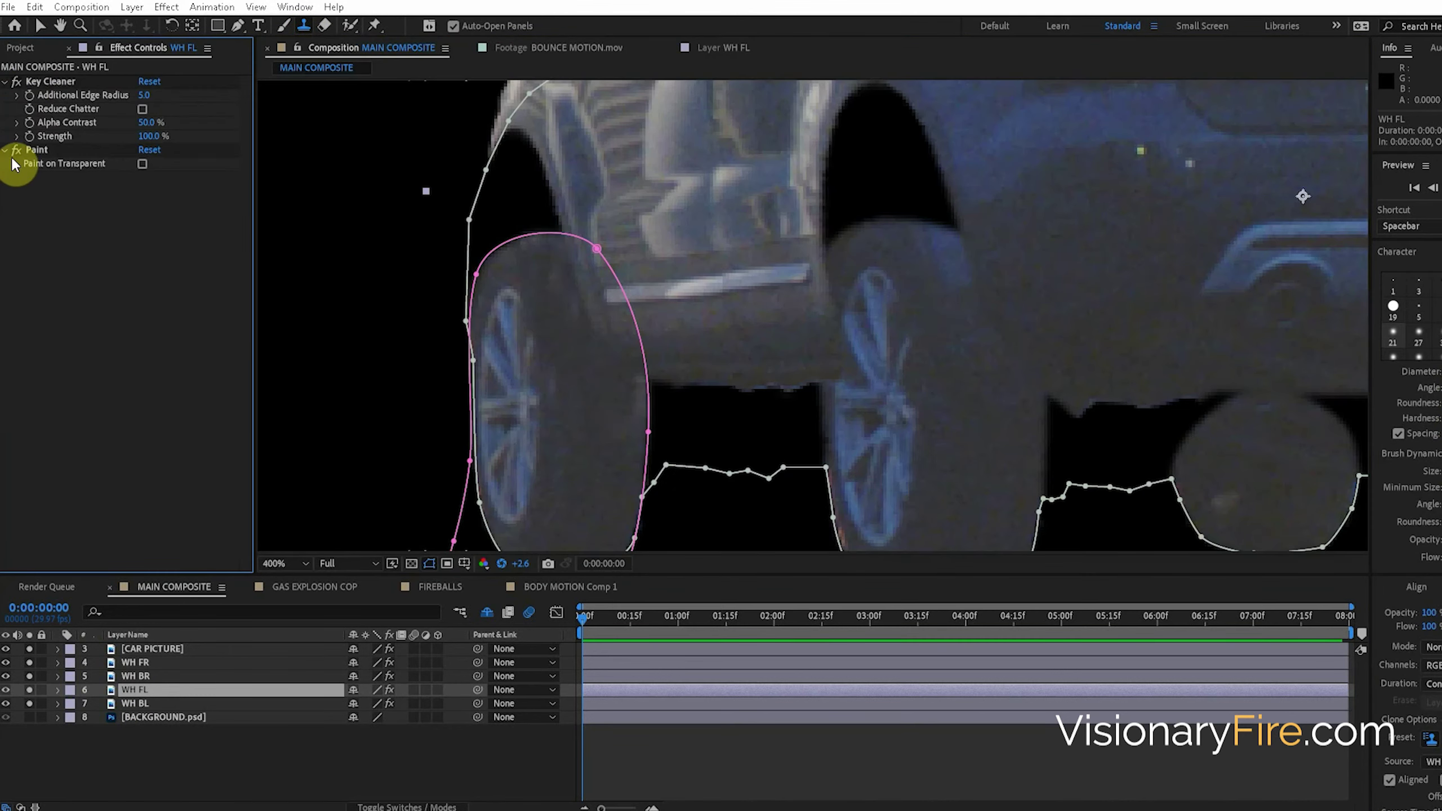
pyautogui.click(825, 372)
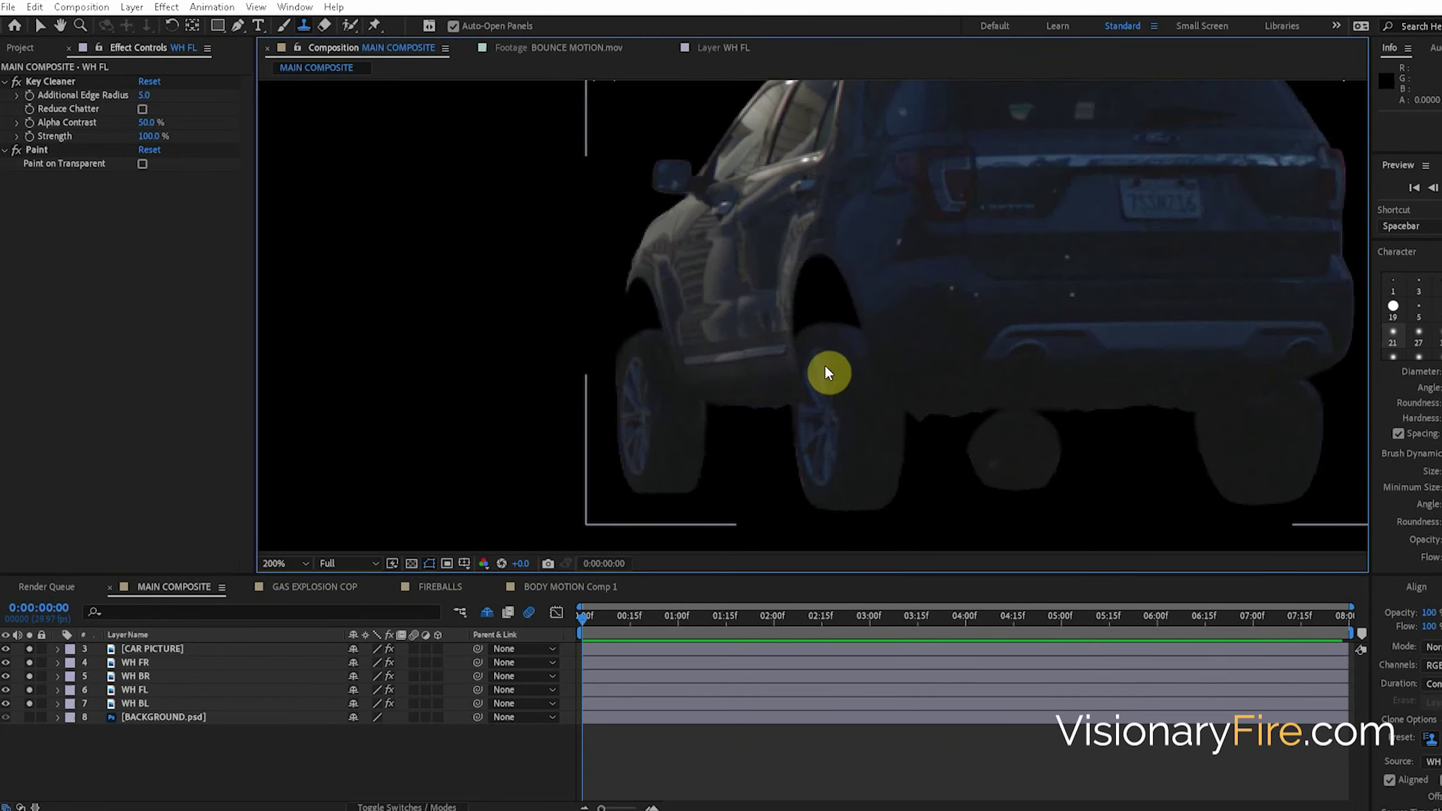
# Create a dark blue solid, place it between the wheel layers and the background, and mask it to fill the wheel wells
pyautogui.hotkey('ctrl', 'y')
pyautogui.click(1047, 647)
pyautogui.click(1081, 691)
pyautogui.moveTo(146, 653); pyautogui.dragTo(156, 717)
pyautogui.press('g')
pyautogui.moveTo(634, 281); pyautogui.dragTo(630, 297)
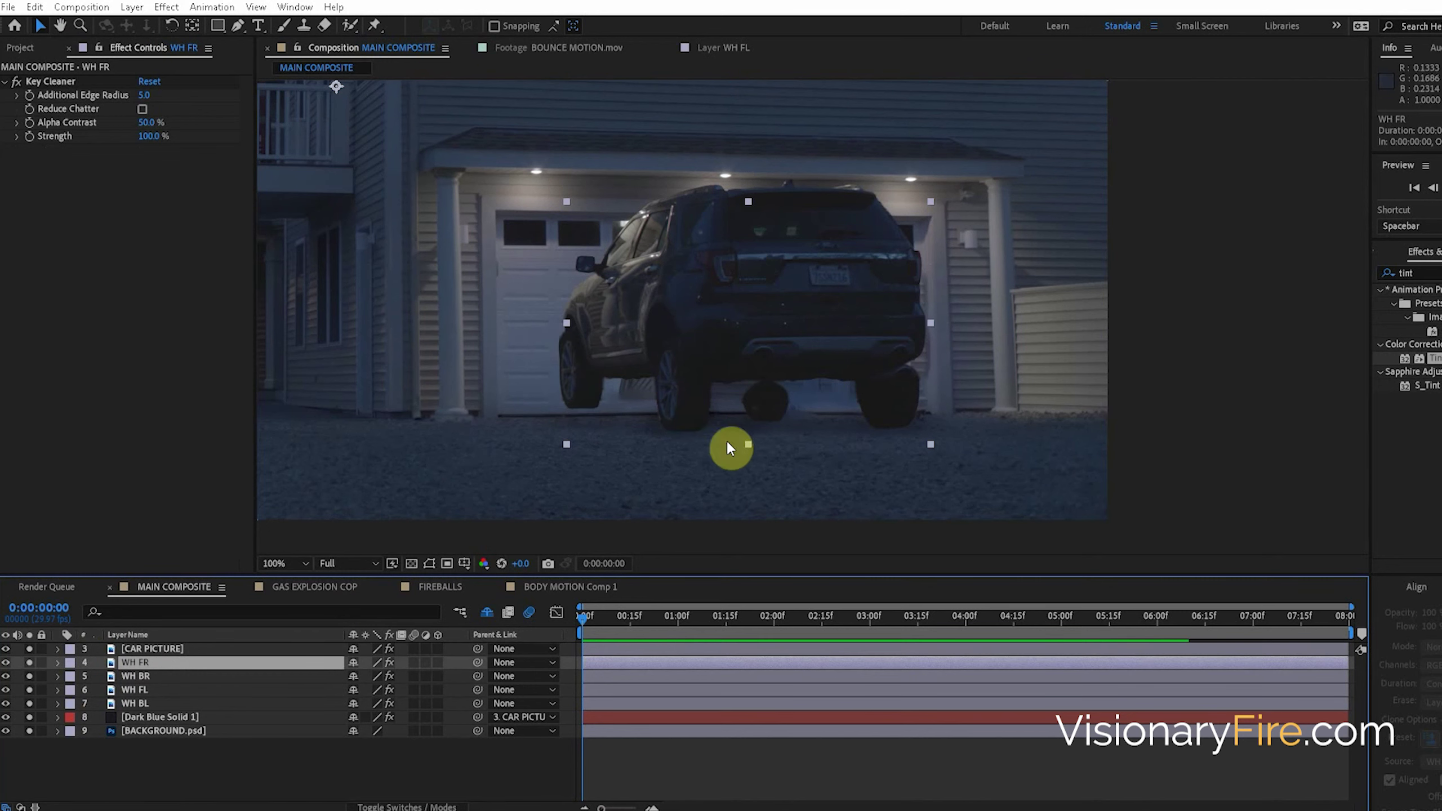
# Try moving a wheel upward toward the car body and scrub through the composition
pyautogui.moveTo(704, 423); pyautogui.dragTo(704, 391)
pyautogui.click(736, 400)
pyautogui.click(740, 630)
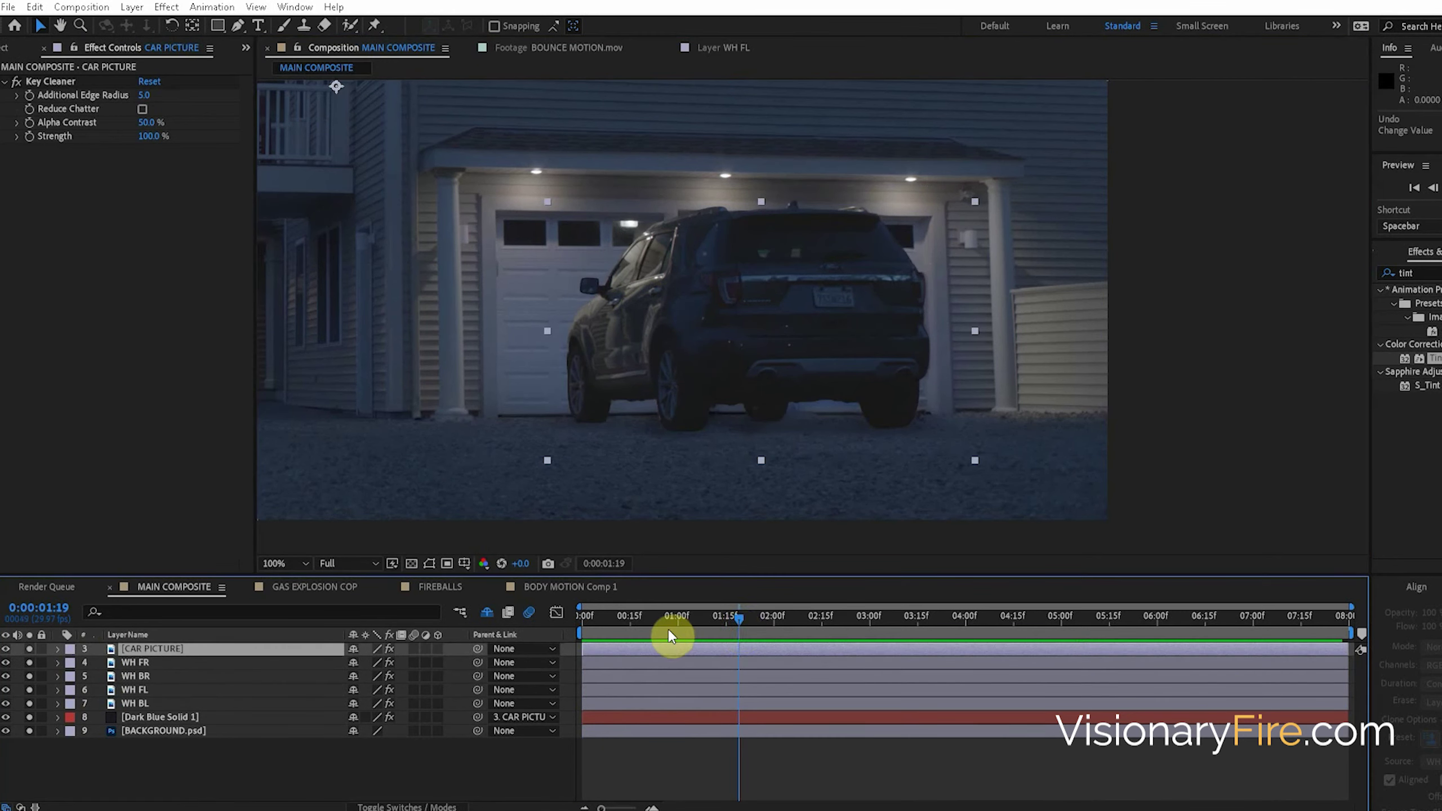
pyautogui.moveTo(728, 624); pyautogui.dragTo(827, 622)
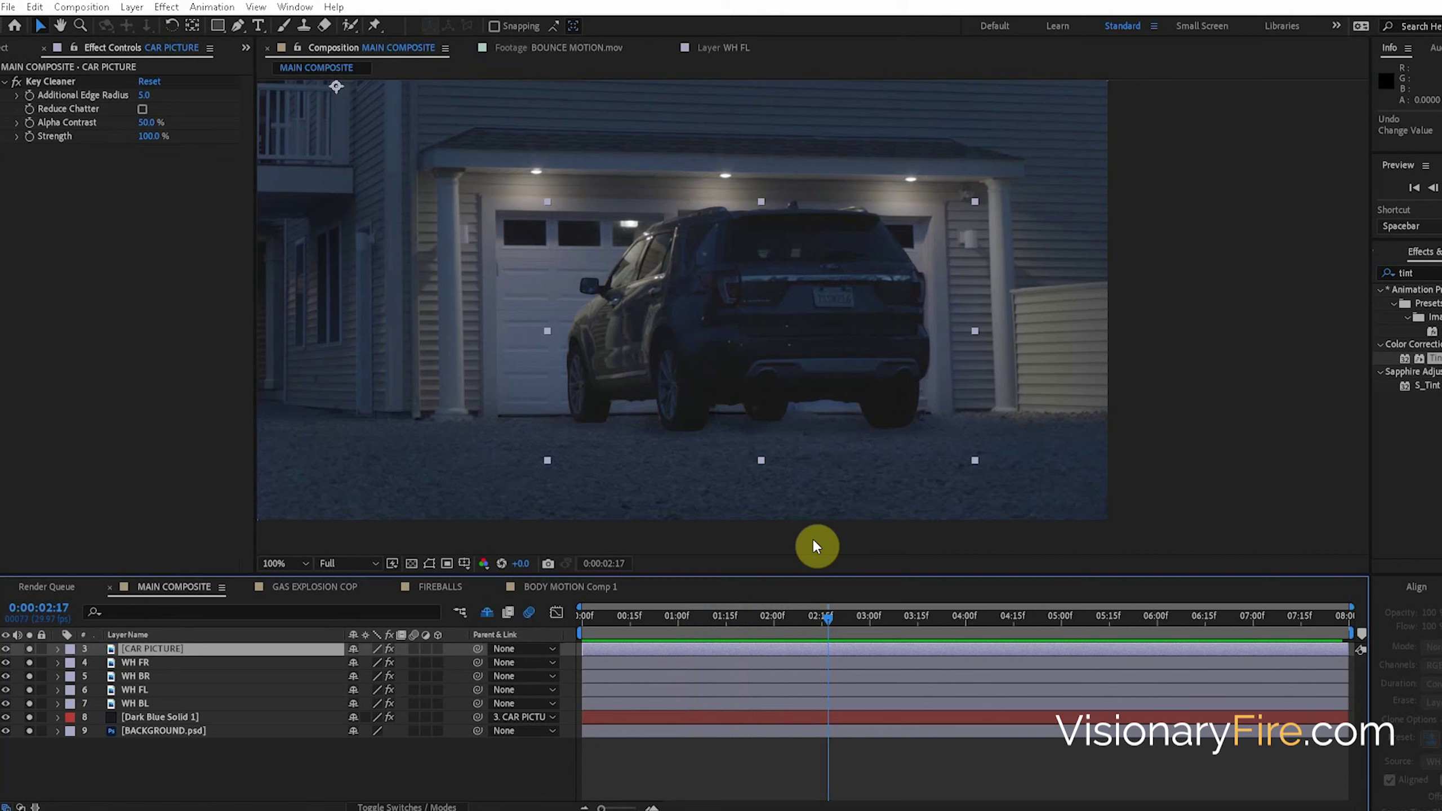
# Open the BOUNCE MOTION.mov footage from the project's ASSETS folder and play through its bouncing platform animation
pyautogui.click(18, 54)
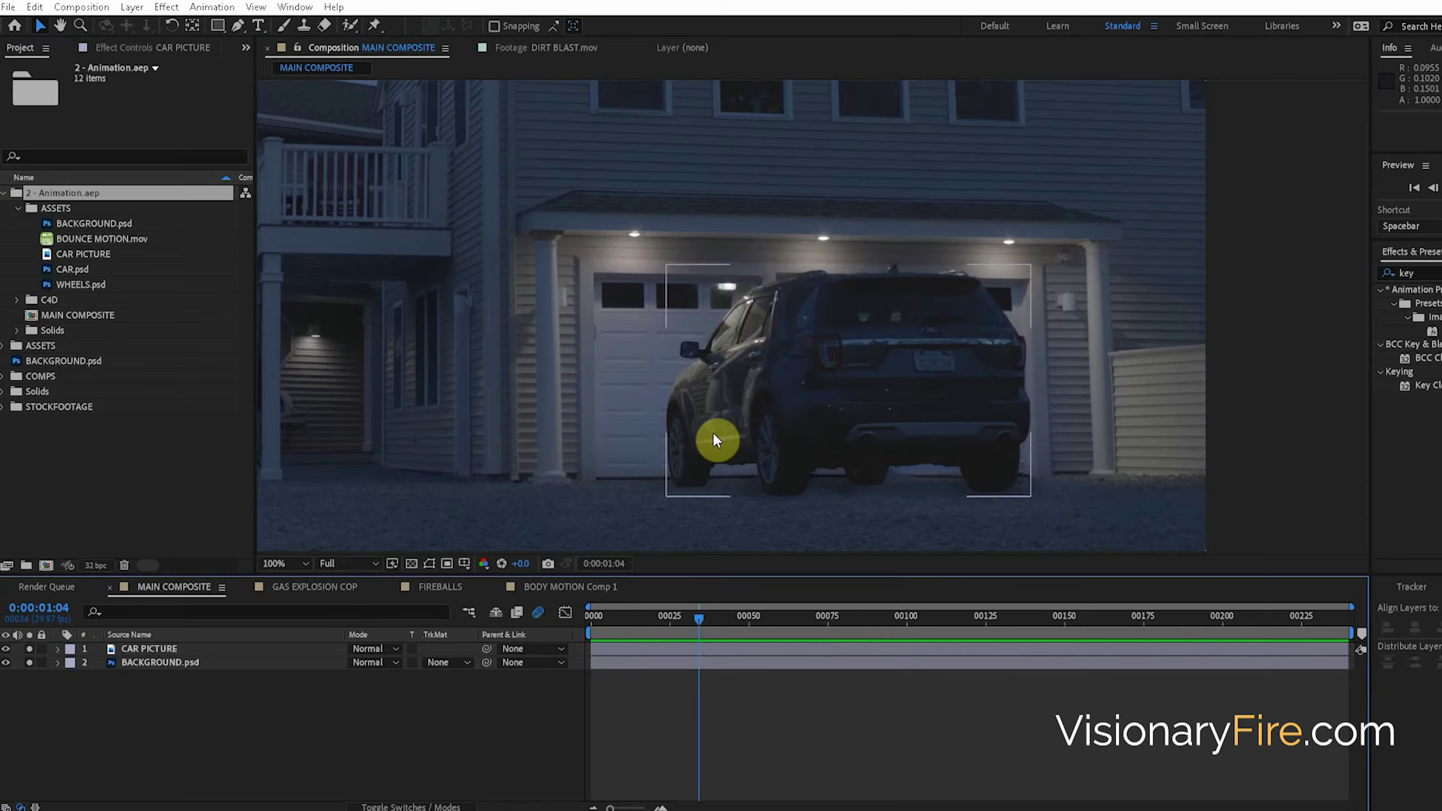
pyautogui.click(715, 441)
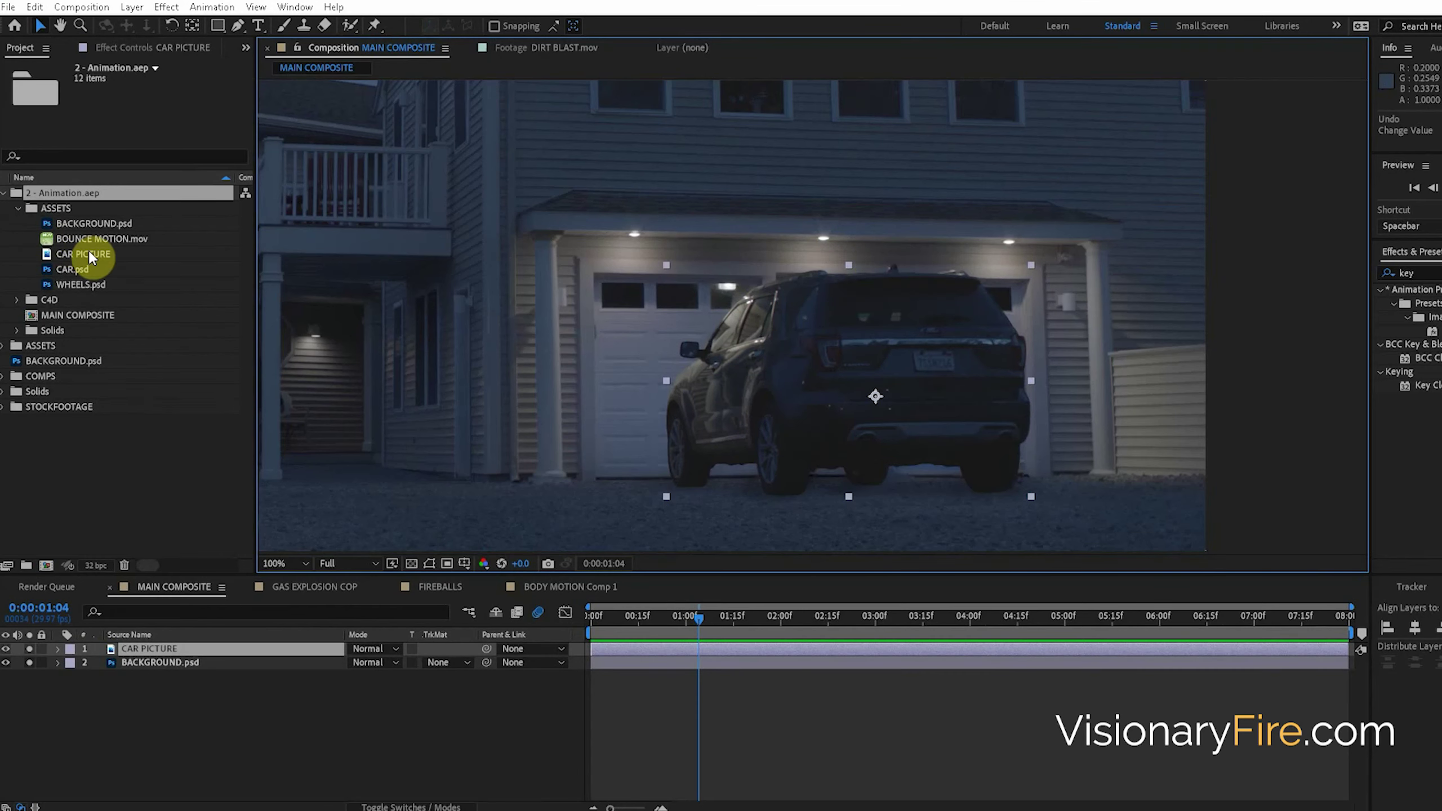
pyautogui.click(82, 241)
pyautogui.doubleClick(82, 241)
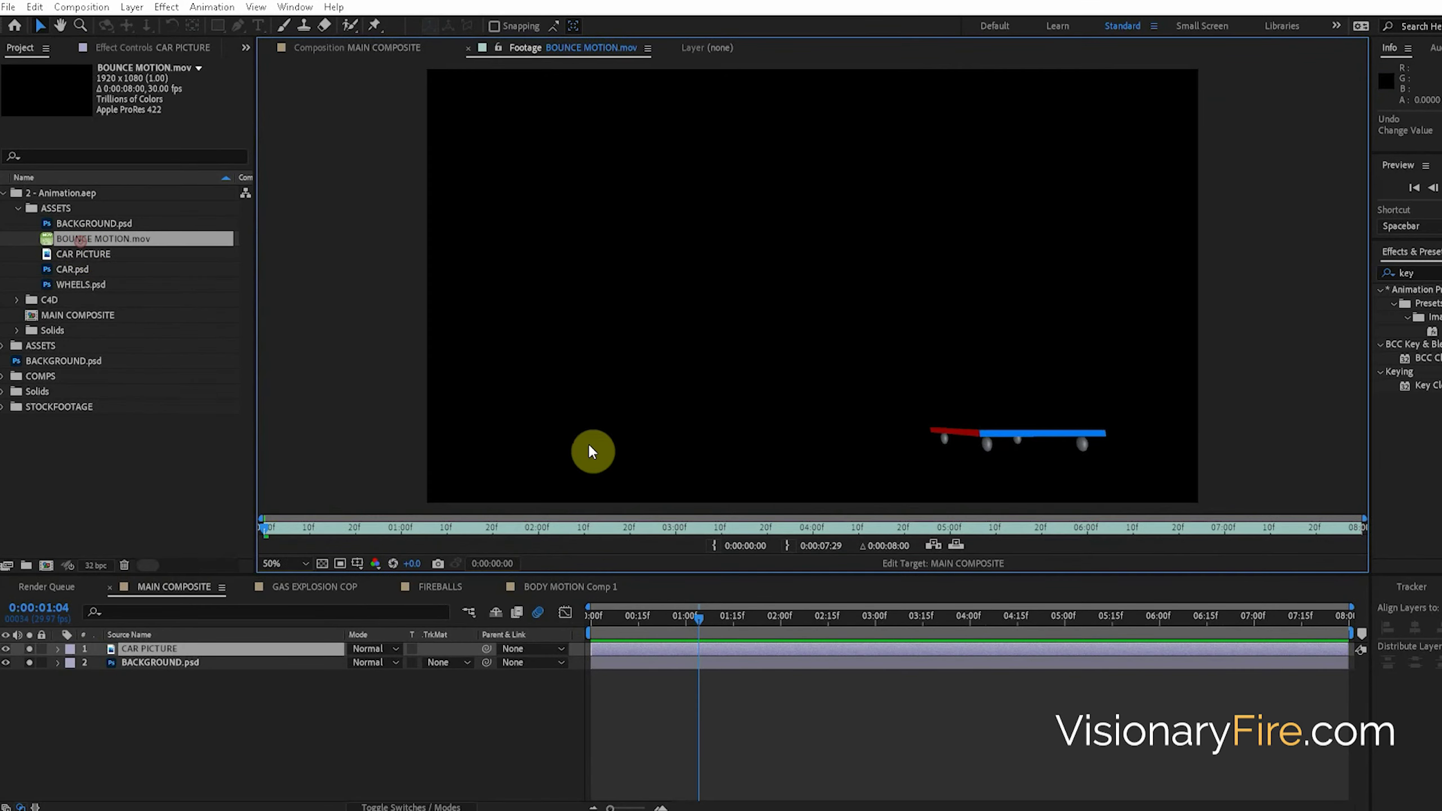
pyautogui.press('space')
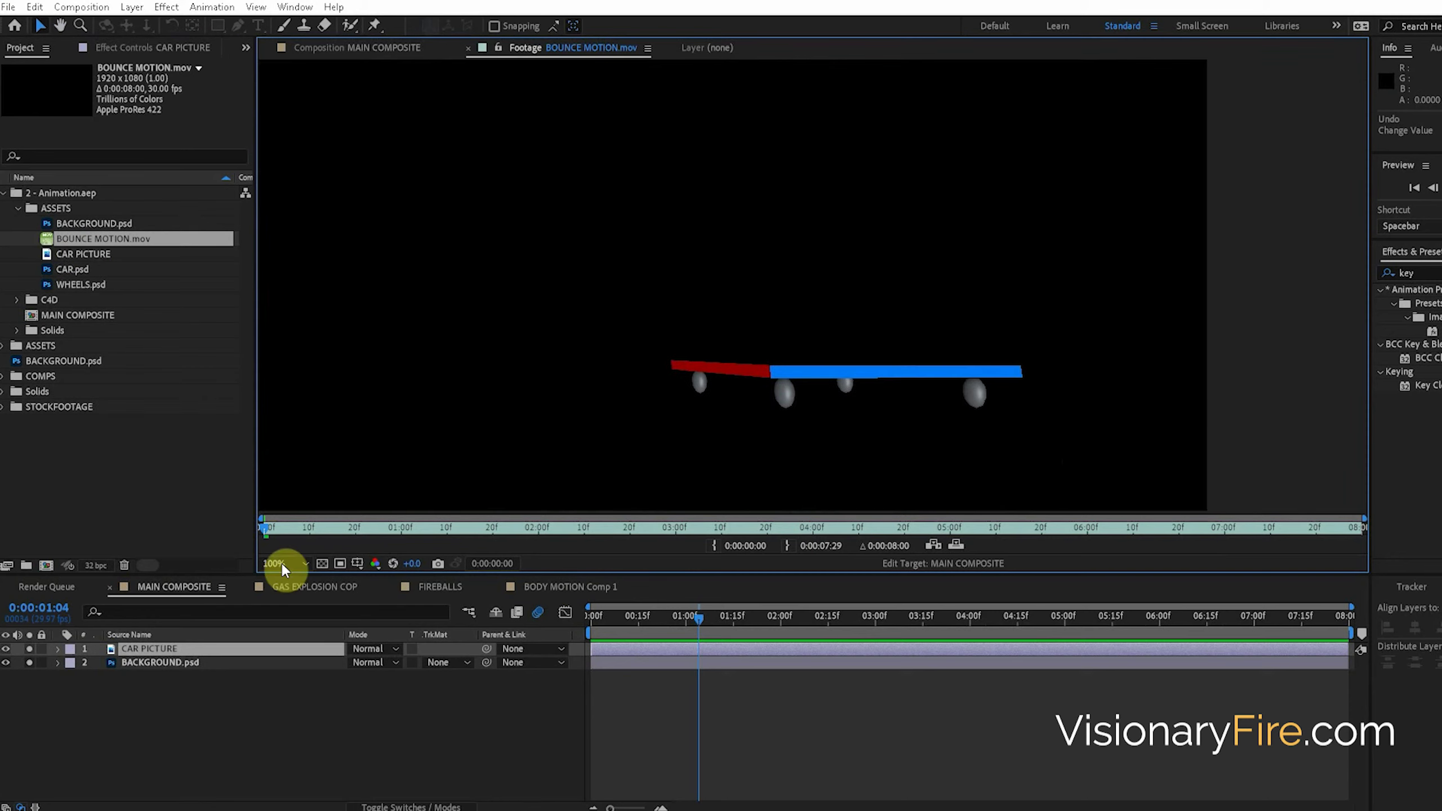
pyautogui.click(1434, 187)
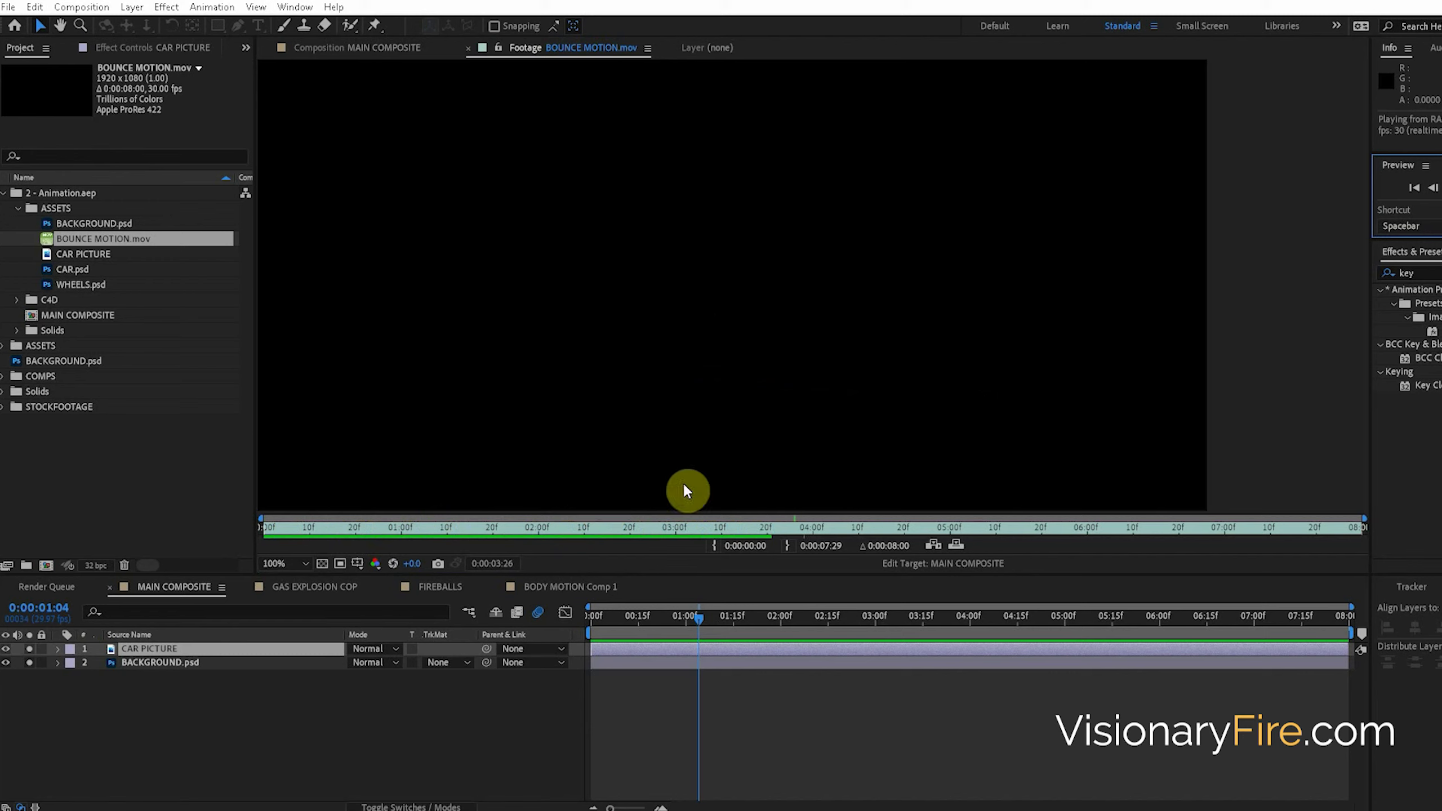
pyautogui.click(589, 545)
pyautogui.click(1434, 188)
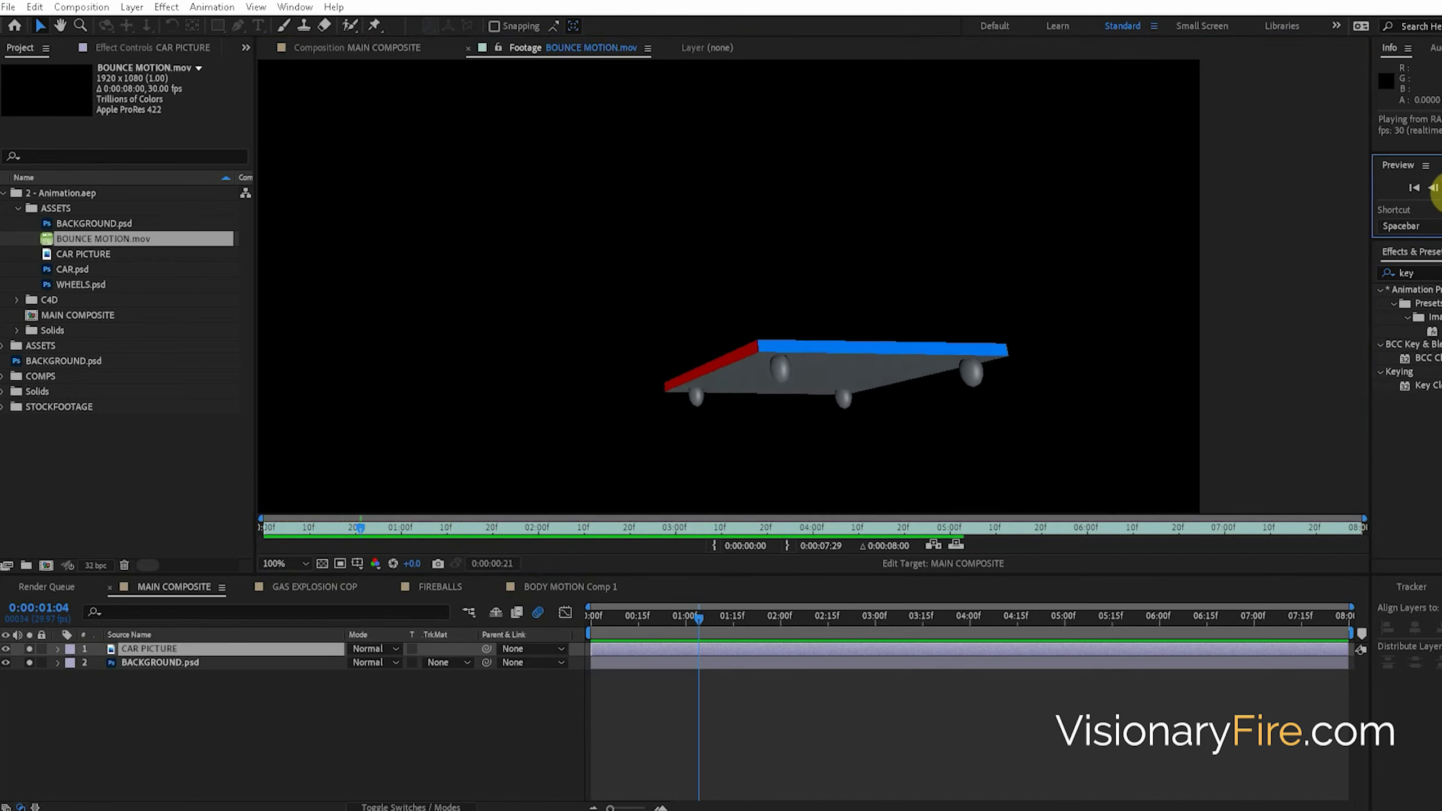
pyautogui.click(1311, 277)
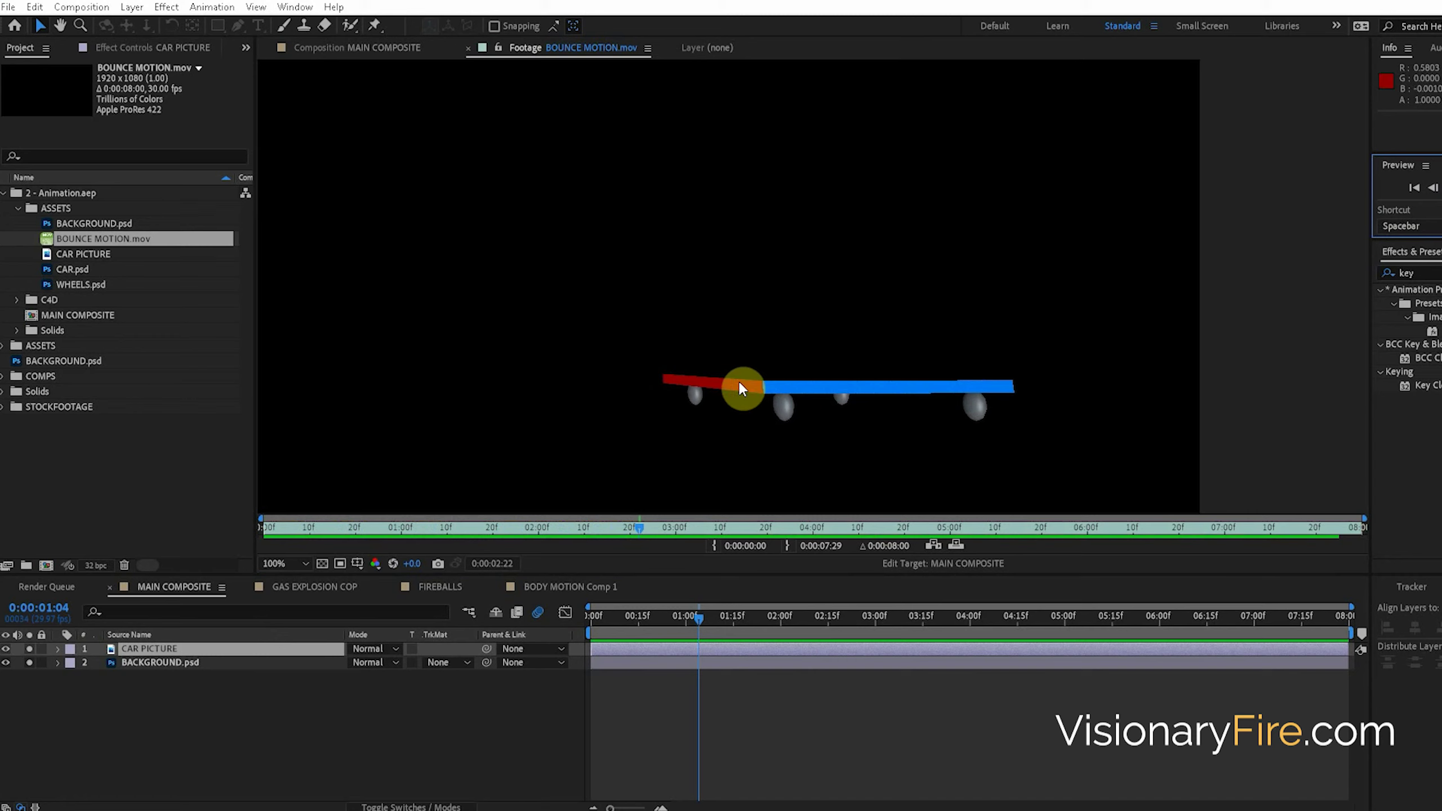
pyautogui.moveTo(653, 528); pyautogui.dragTo(401, 528)
# Add BOUNCE MOTION.mov to MAIN COMPOSITE as the top layer above CAR PICTURE
pyautogui.click(382, 45)
pyautogui.moveTo(102, 239); pyautogui.dragTo(219, 634)
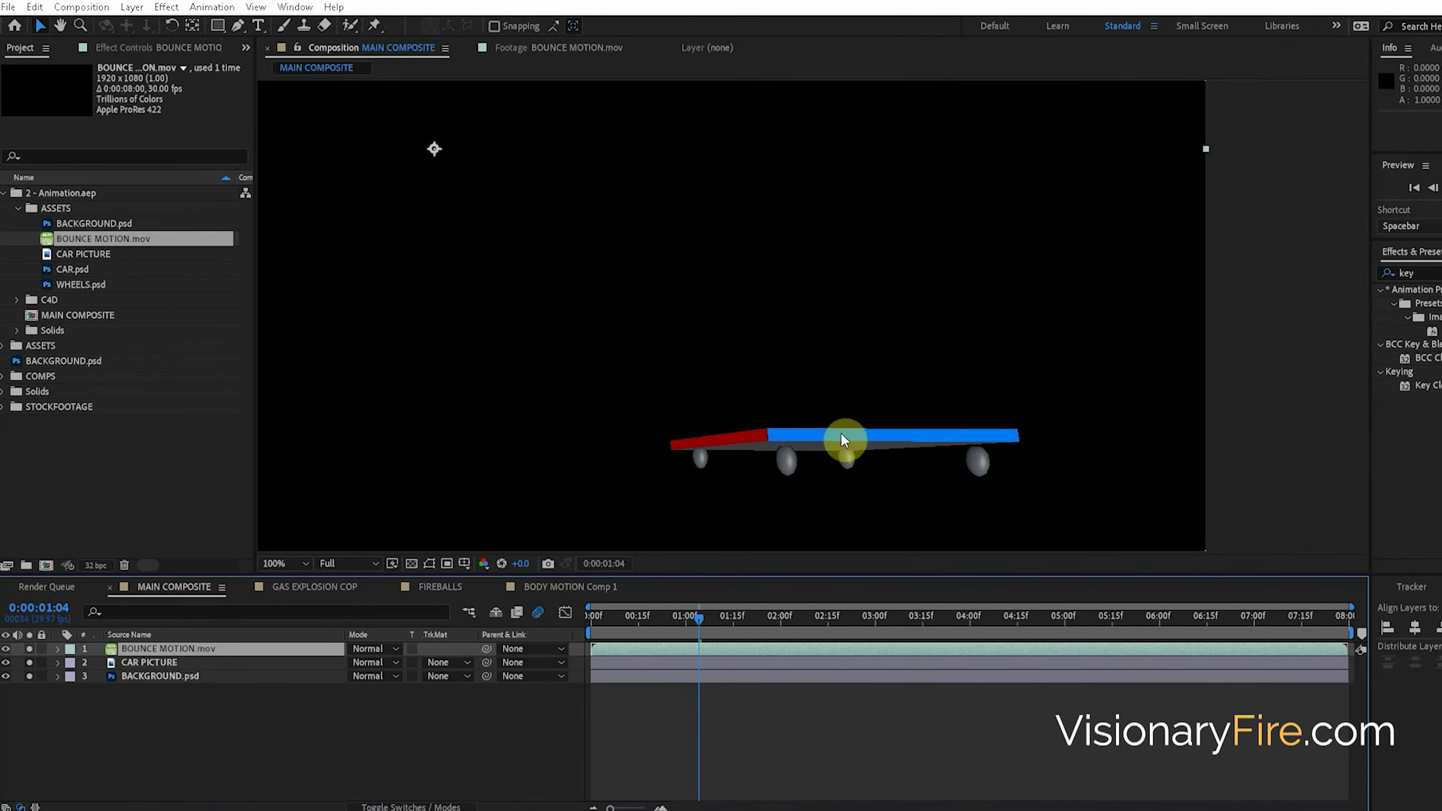
# Start motion tracking on the BOUNCE MOTION.mov layer
pyautogui.scroll(-1, 908, 441)
pyautogui.moveTo(912, 420); pyautogui.dragTo(809, 444)
pyautogui.scroll(1, 669, 418)
pyautogui.moveTo(661, 423); pyautogui.dragTo(758, 359)
pyautogui.press('v')
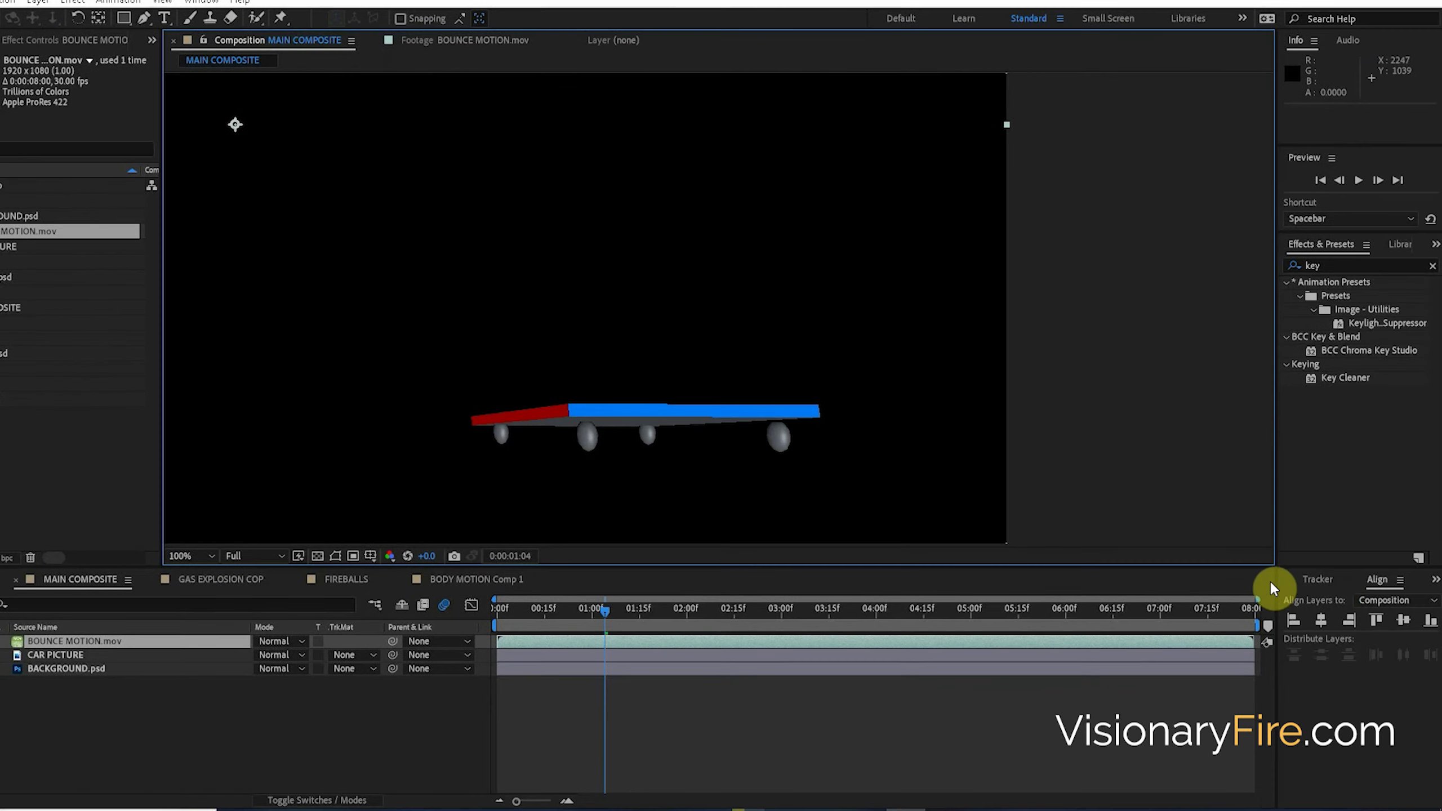
pyautogui.click(1322, 579)
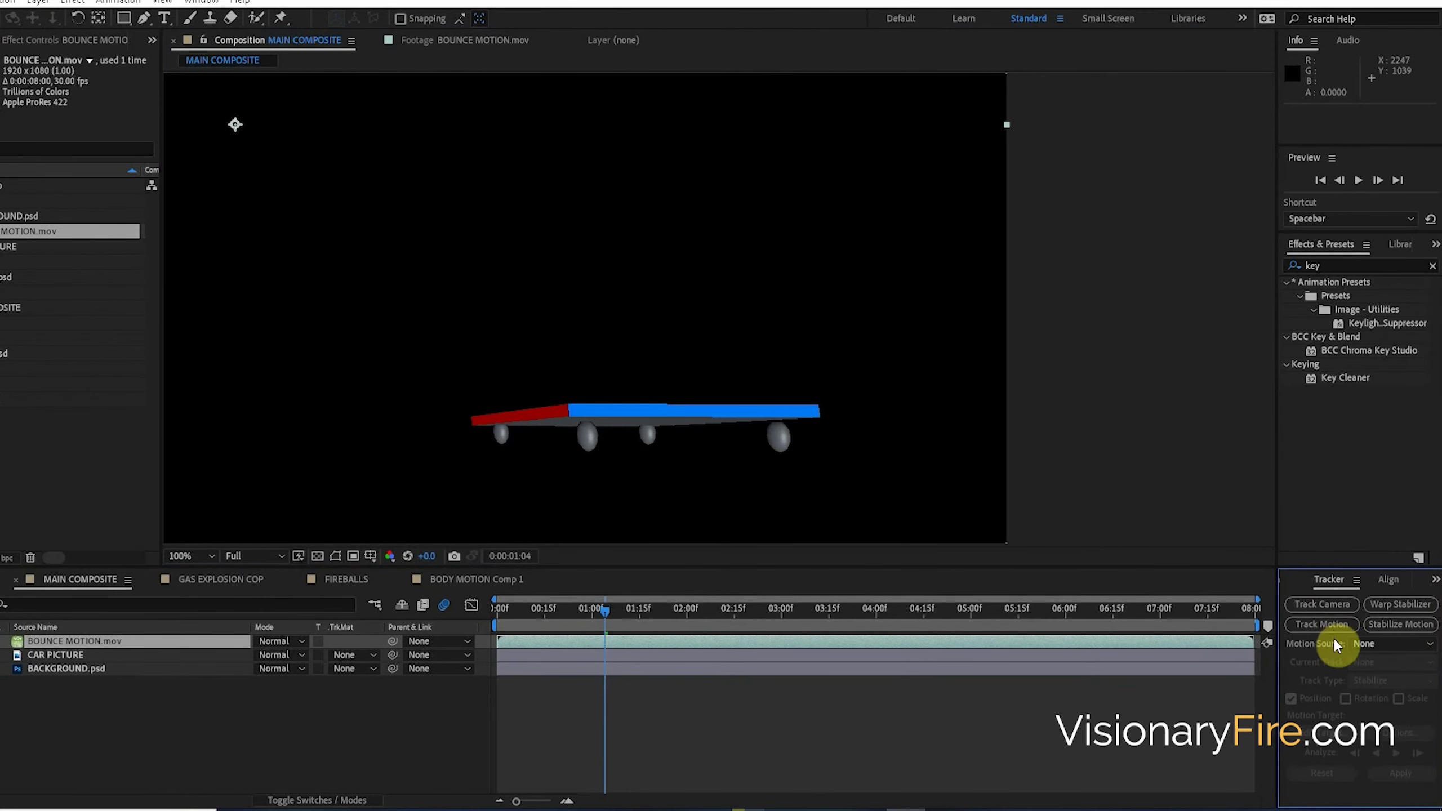
pyautogui.click(1321, 623)
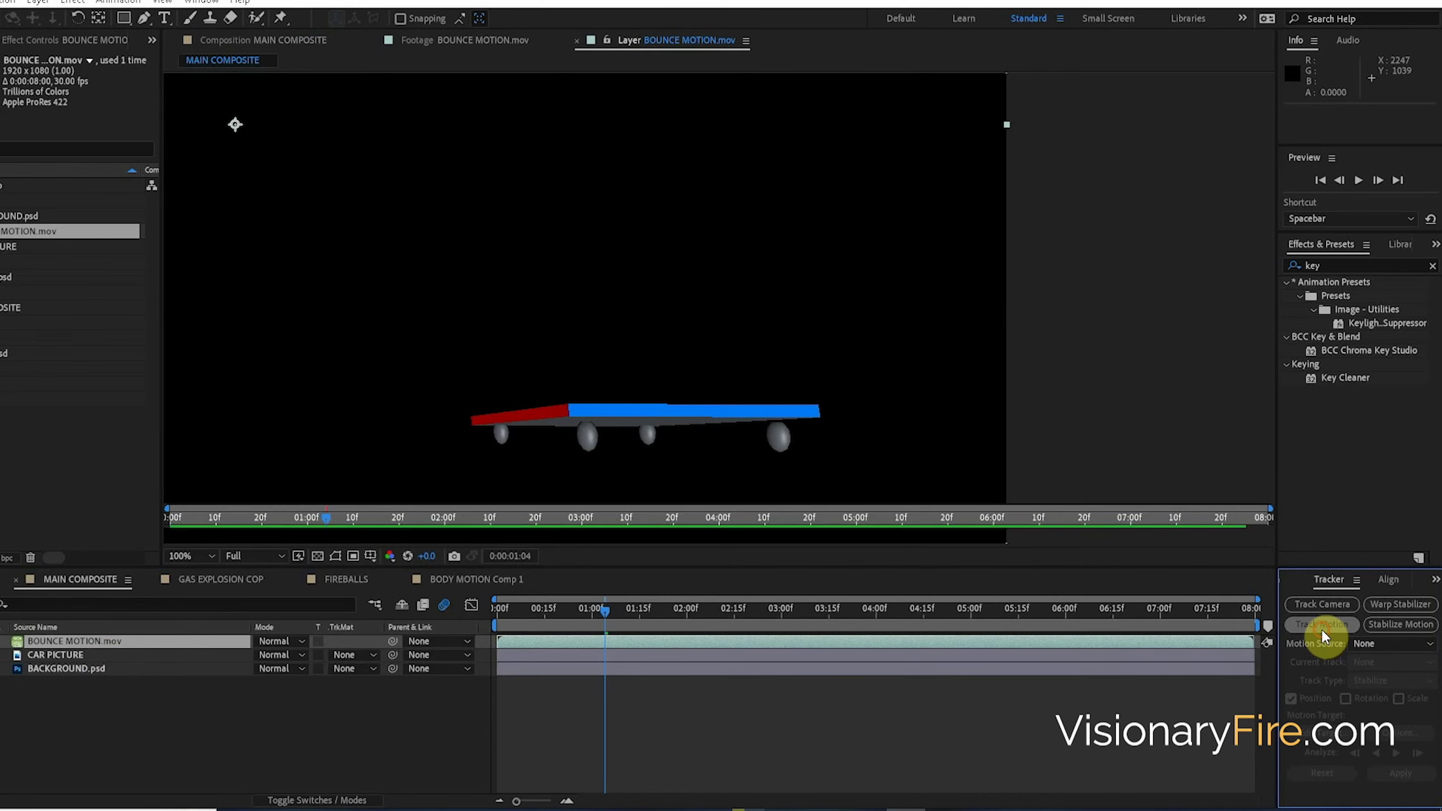
# Track the platform's position, rotation and scale forward, using track points on its outer red corner and the far end of its blue edge
pyautogui.moveTo(735, 281); pyautogui.dragTo(886, 356)
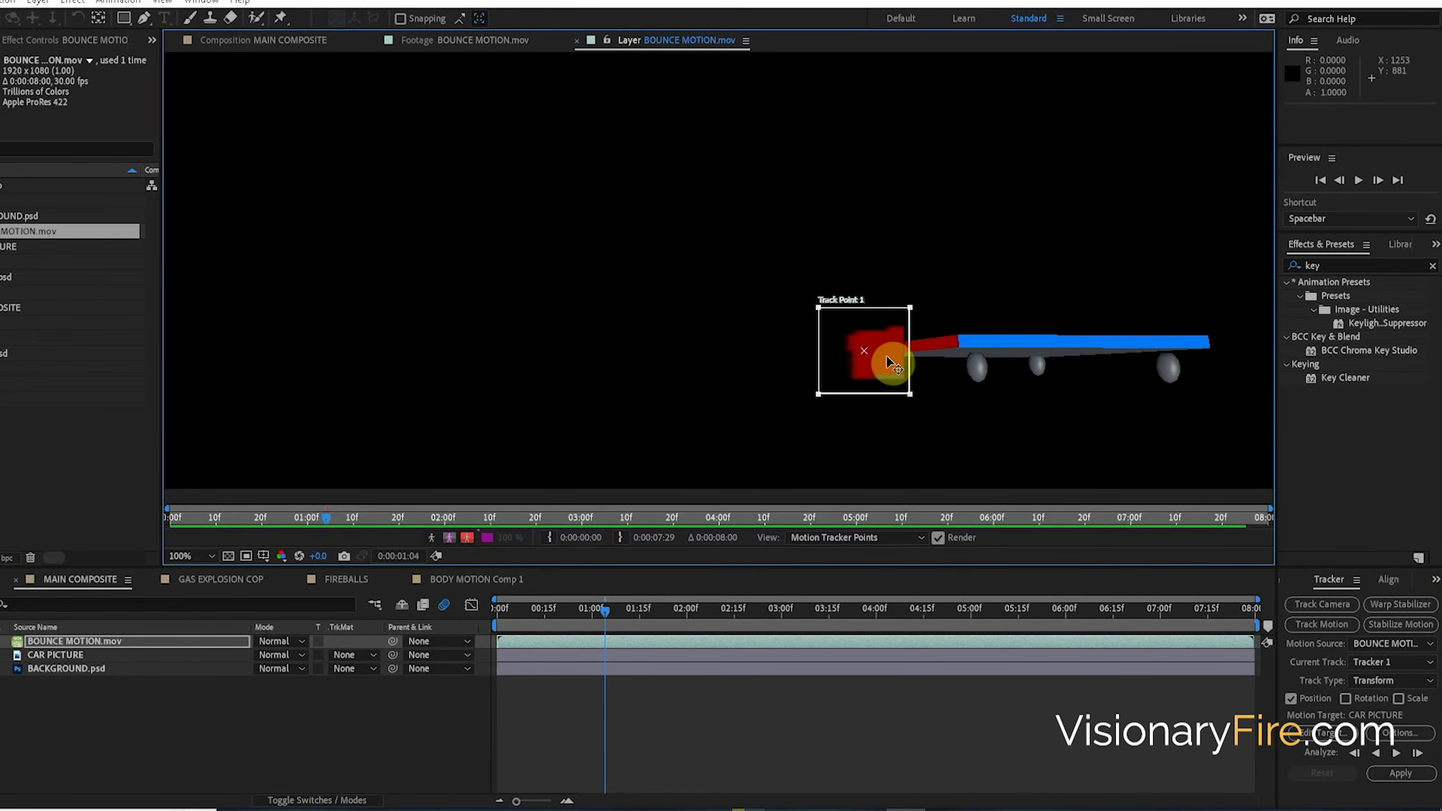
pyautogui.click(1365, 699)
pyautogui.click(1419, 699)
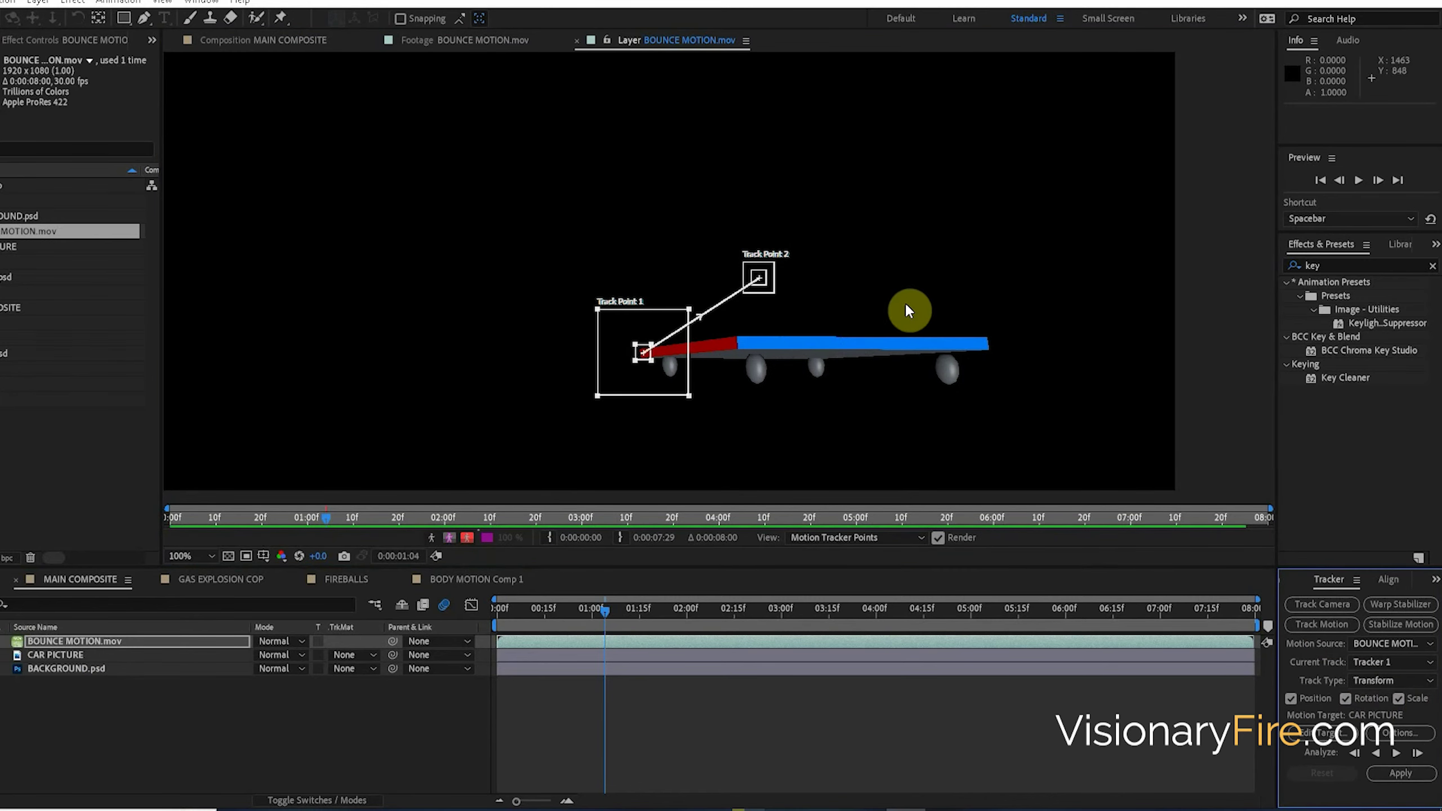
pyautogui.moveTo(773, 307); pyautogui.dragTo(974, 364)
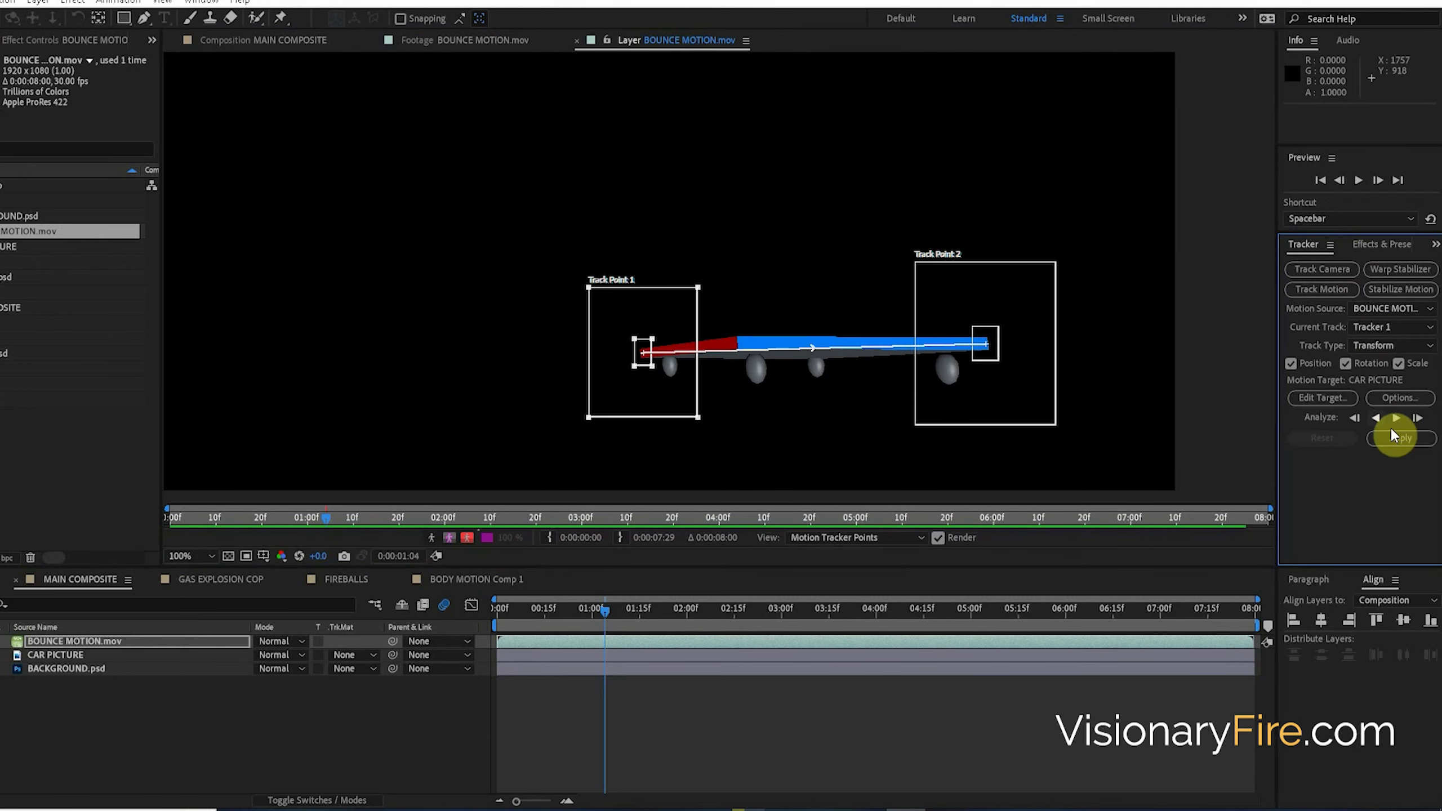
pyautogui.click(1393, 419)
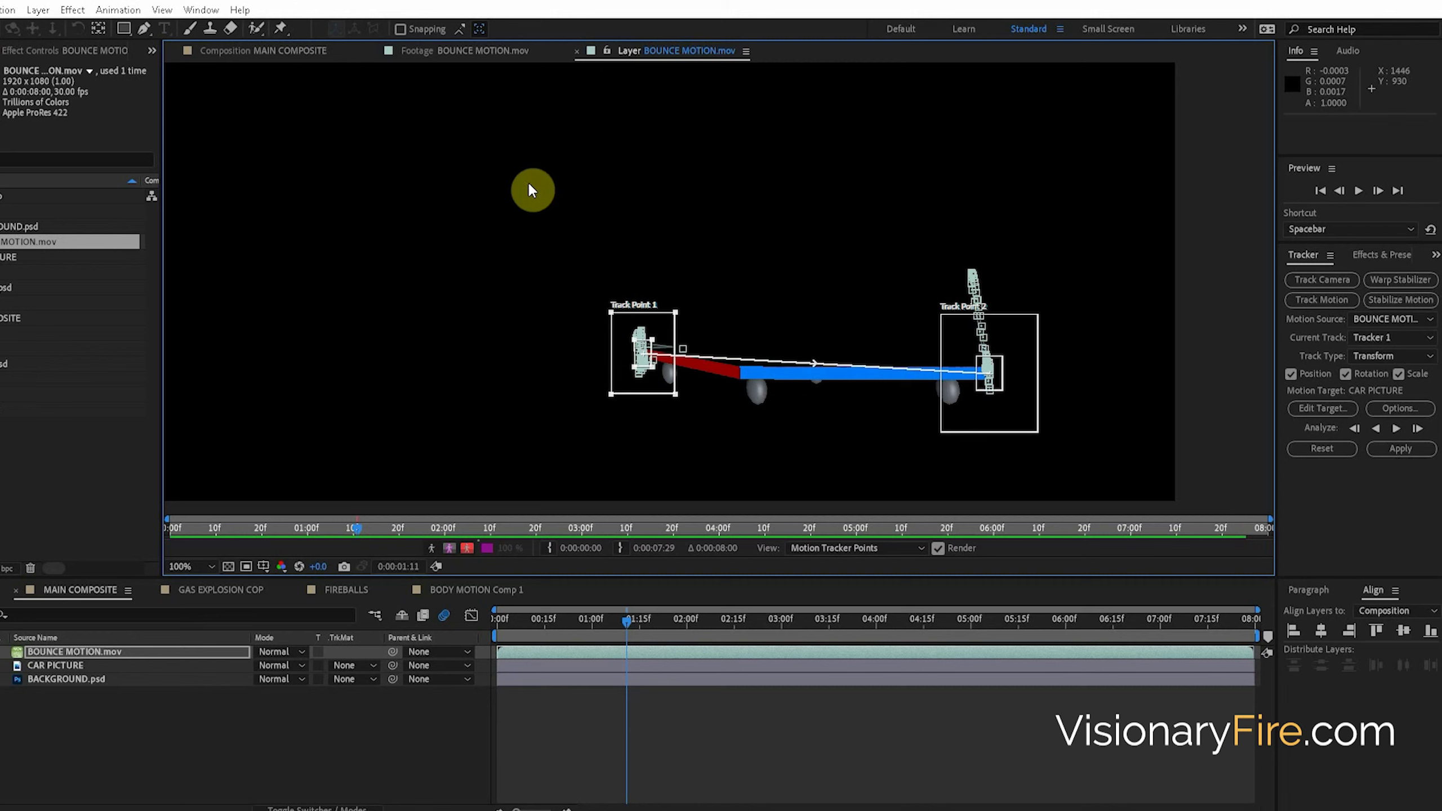
# Create a null object named BOUNCE MOTION and apply the tracking data to it
pyautogui.click(37, 10)
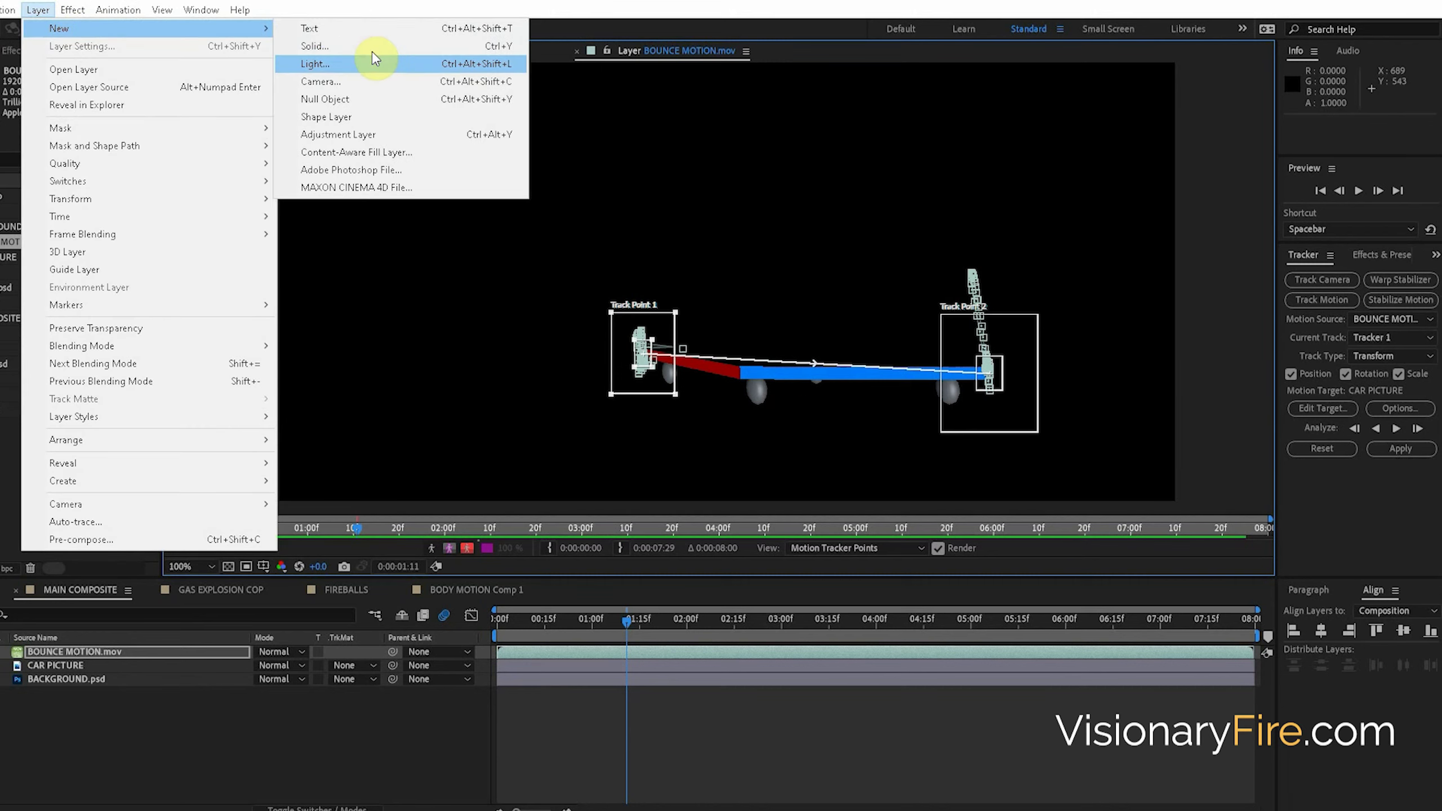
pyautogui.click(448, 107)
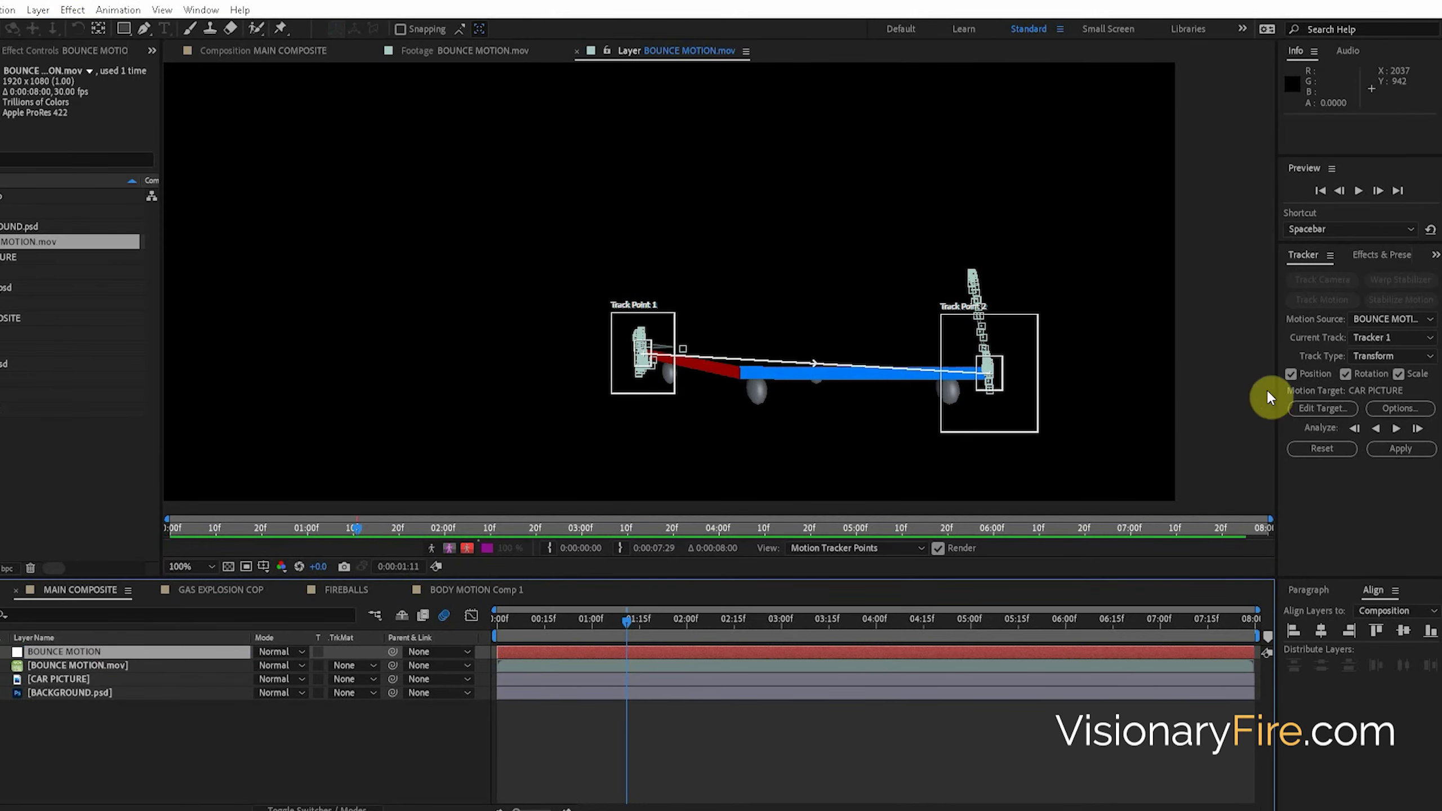
pyautogui.click(1305, 408)
pyautogui.click(700, 454)
pyautogui.click(1399, 449)
pyautogui.click(679, 424)
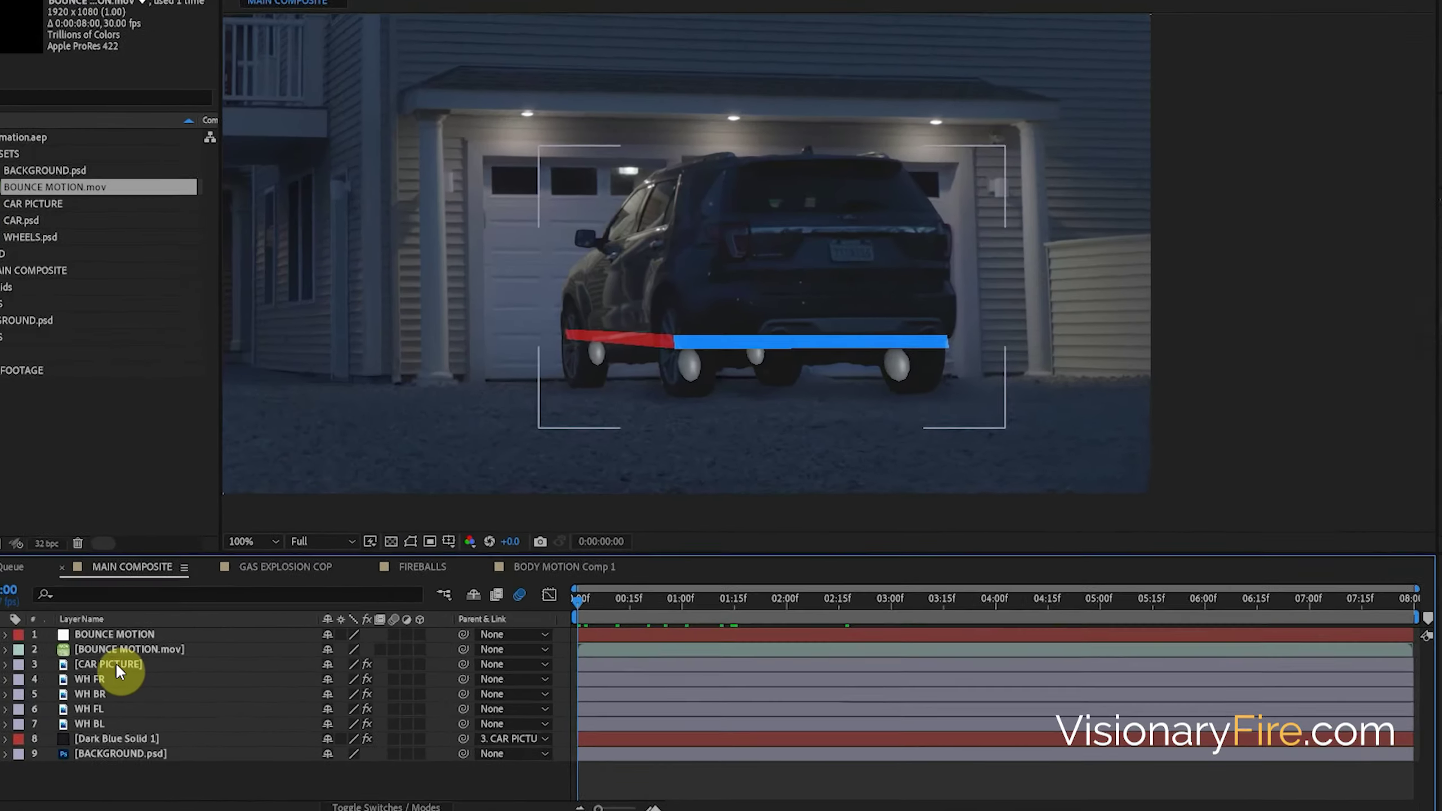
# Parent the CAR PICTURE layer to the BOUNCE MOTION null and scrub ahead to 0:00:00:15
pyautogui.click(68, 678)
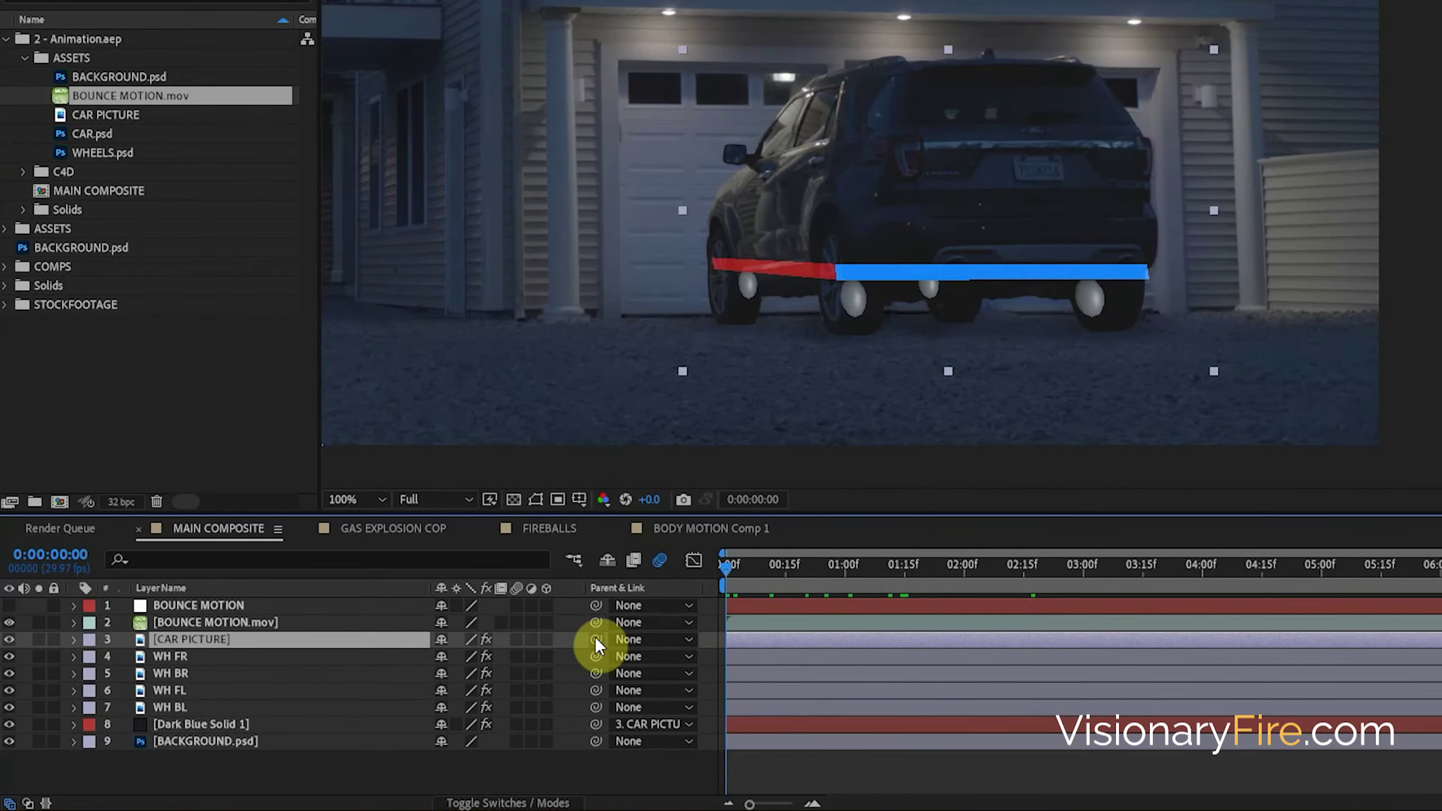
pyautogui.moveTo(596, 640); pyautogui.dragTo(219, 603)
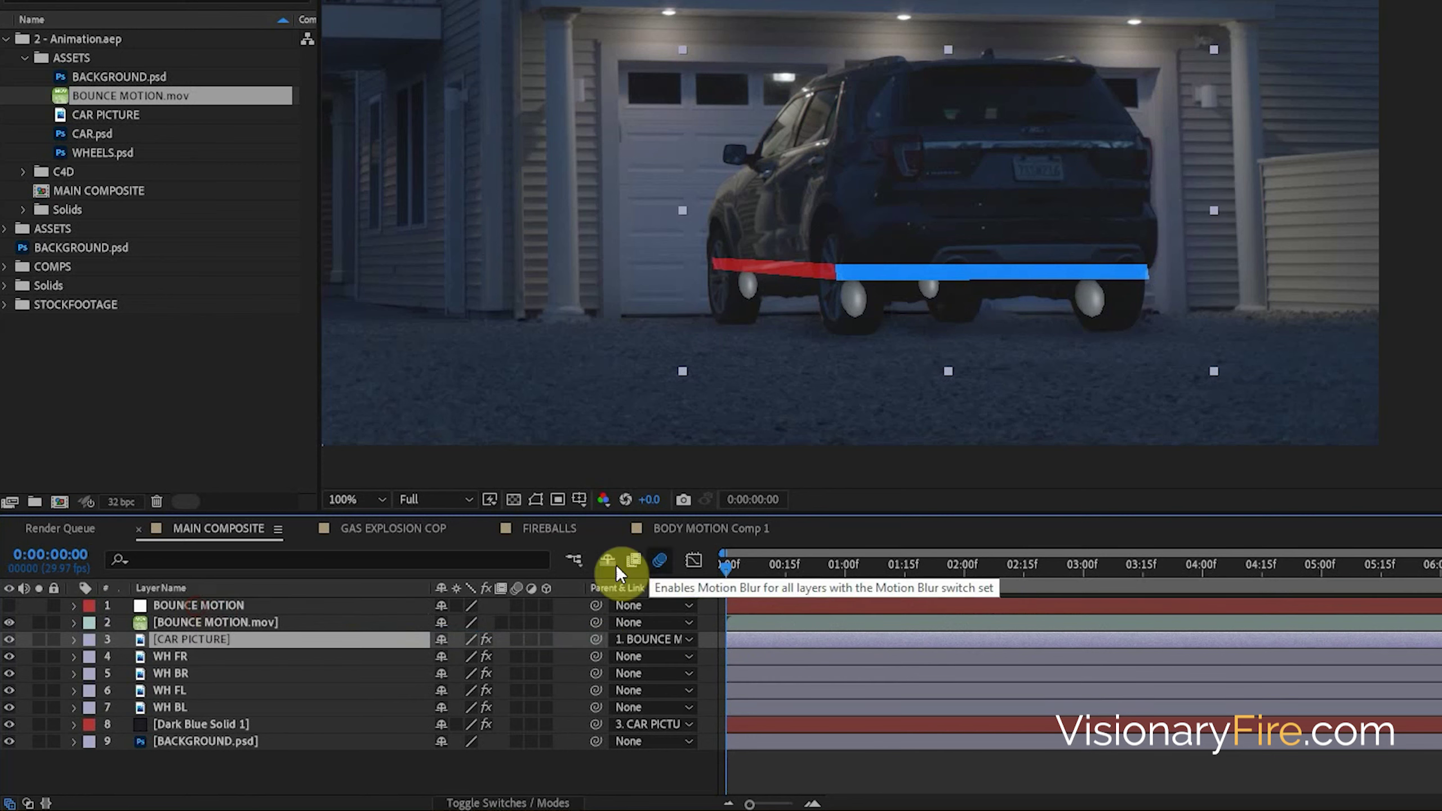
pyautogui.moveTo(716, 565); pyautogui.dragTo(784, 577)
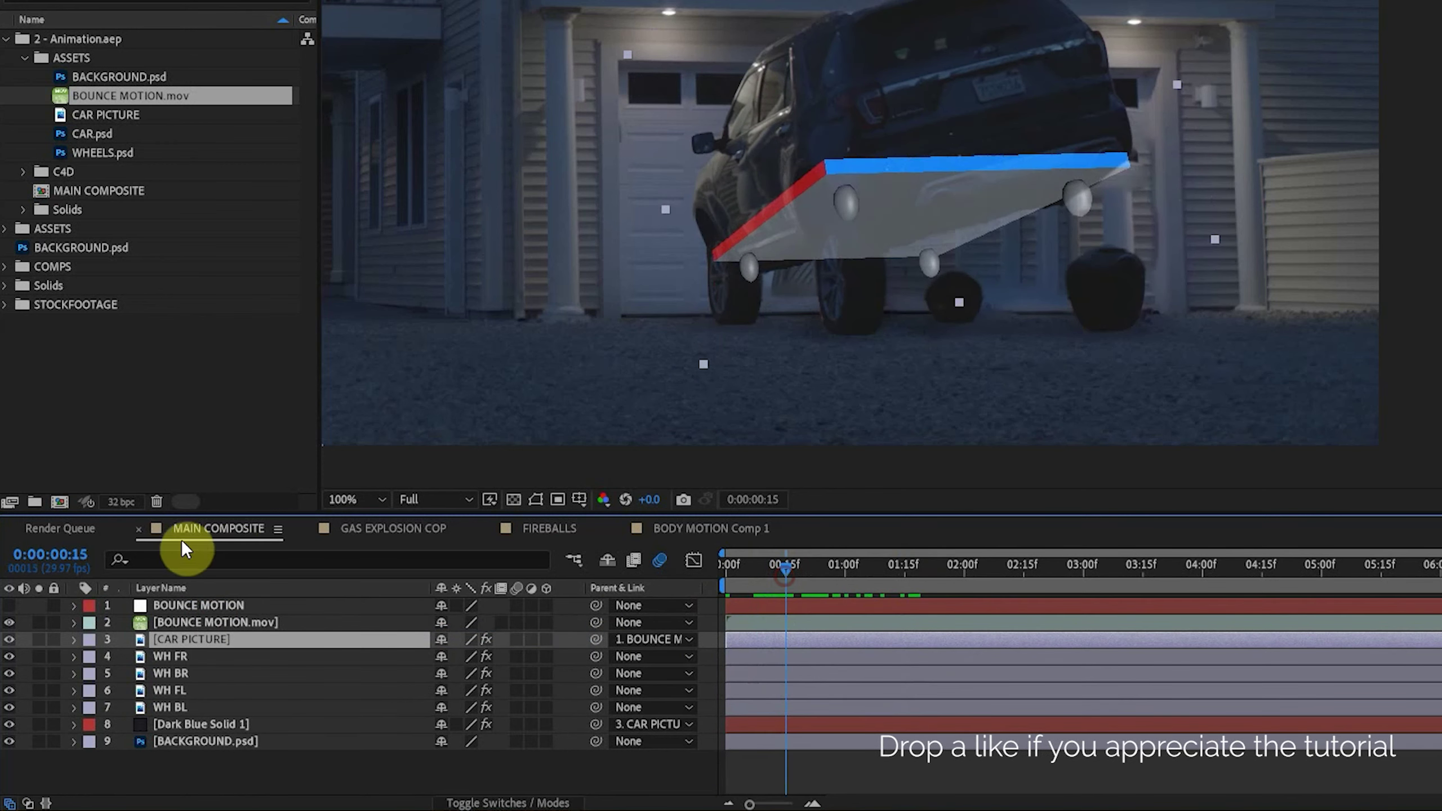
# Hide the BOUNCE MOTION.mov layer and preview the car's bounce
pyautogui.click(9, 622)
pyautogui.press('space')
pyautogui.press('F2')
pyautogui.press('u')
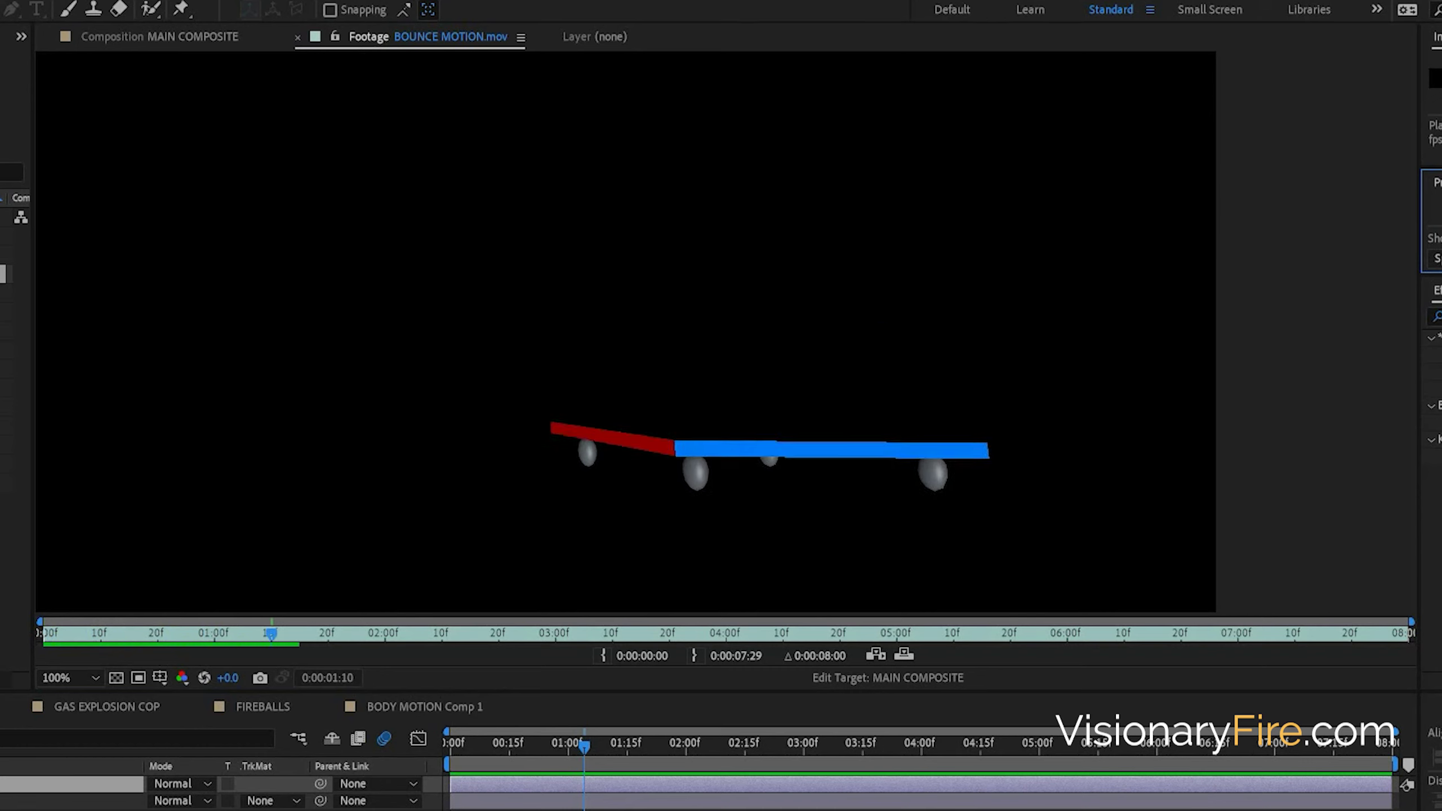
# Review the BOUNCE MOTION.mov footage, and create a new MAXON Cinema 4D file named CAR MOTION in the project
pyautogui.press('space')
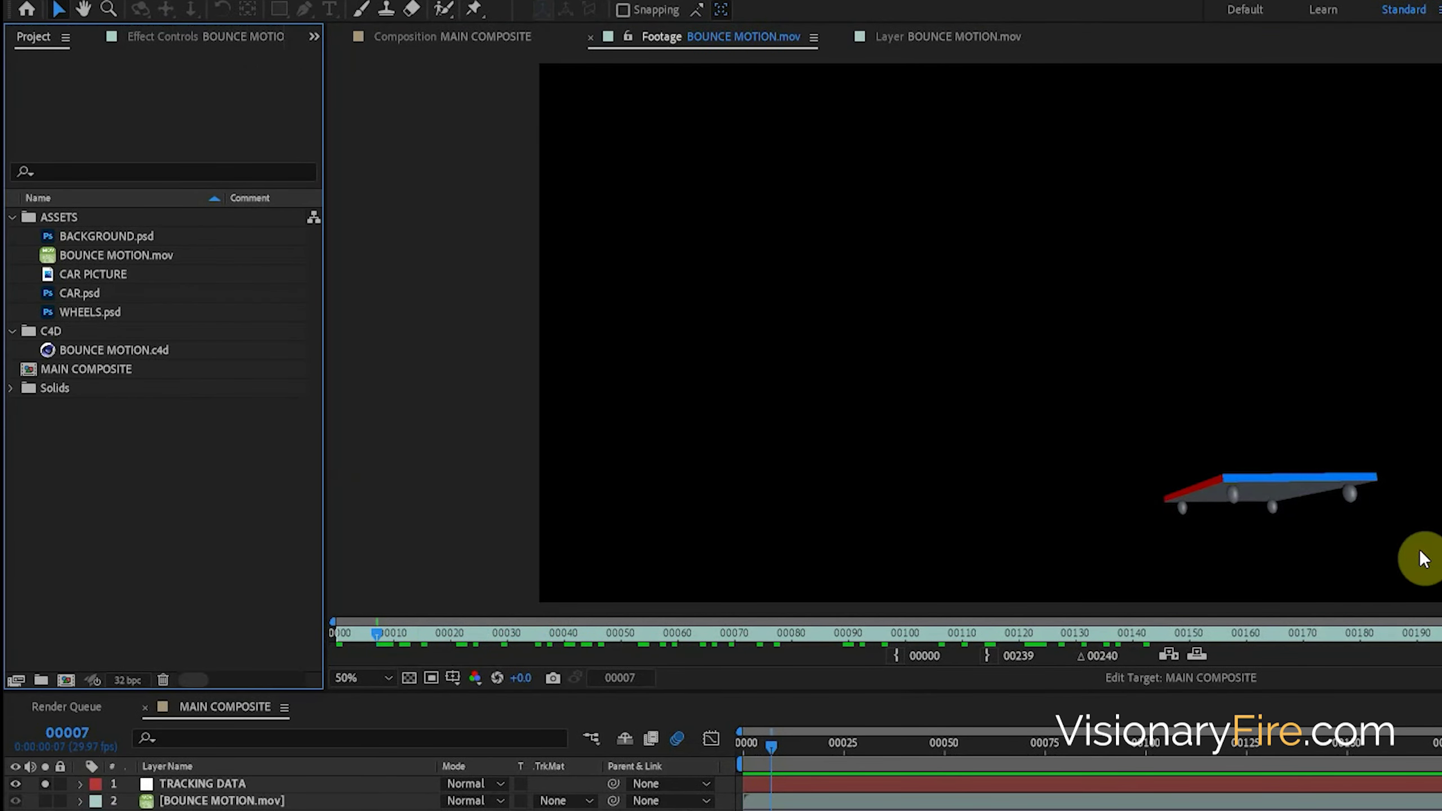
pyautogui.moveTo(980, 634); pyautogui.dragTo(483, 647)
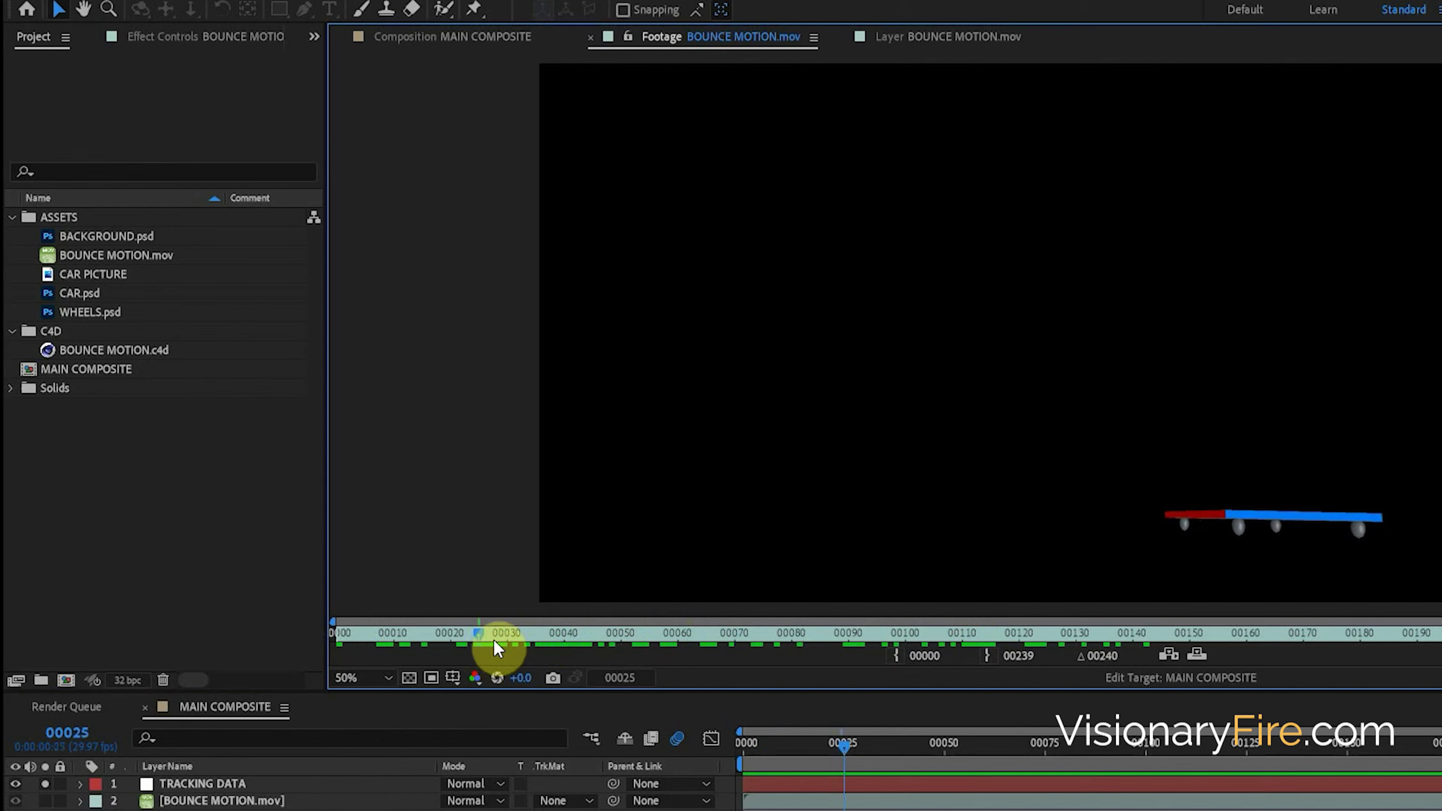
pyautogui.rightClick(129, 443)
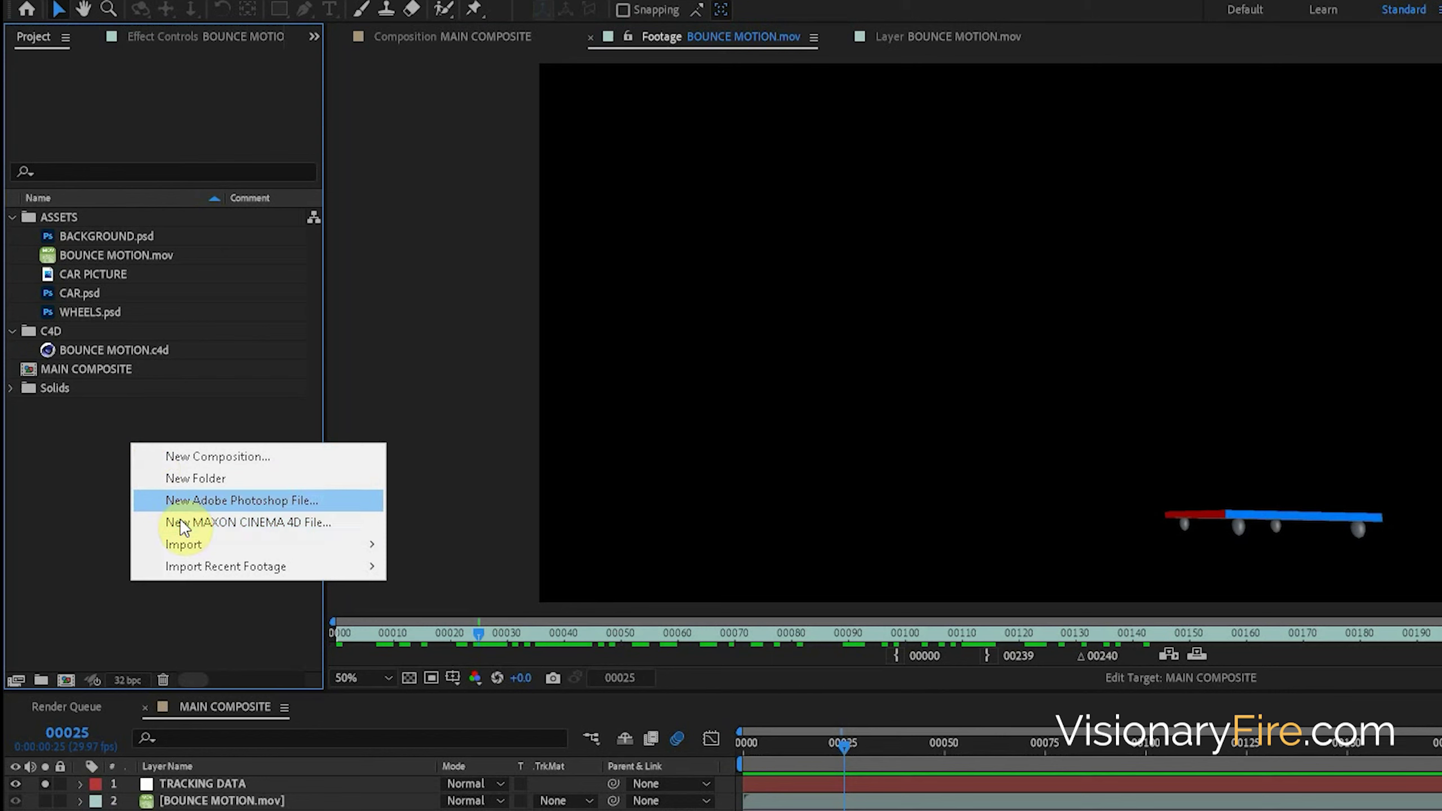
pyautogui.click(305, 521)
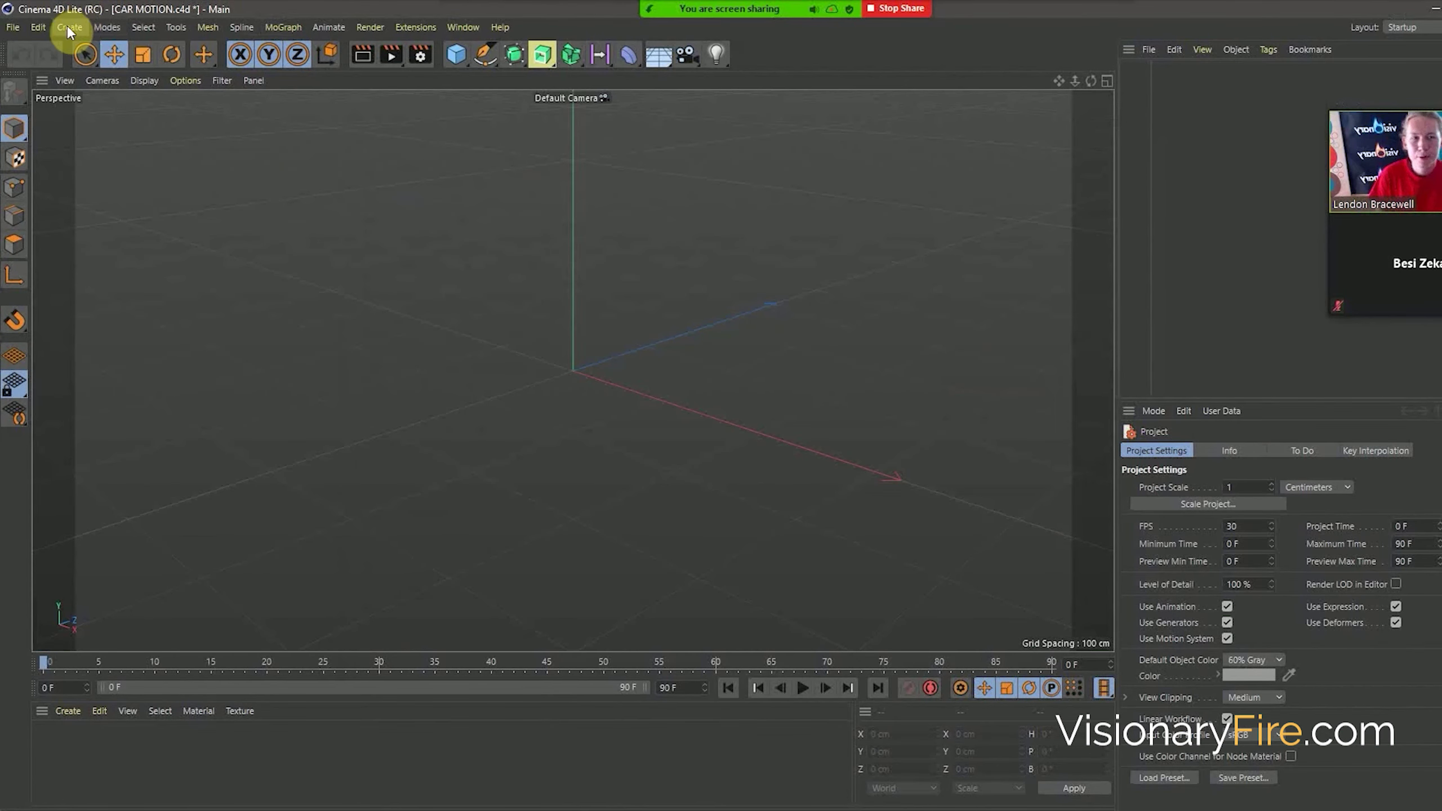
# Merge the prepared scene with its Background, Camera, WHEELS and BODY objects into CAR MOTION.c4d and play its animation
pyautogui.click(13, 26)
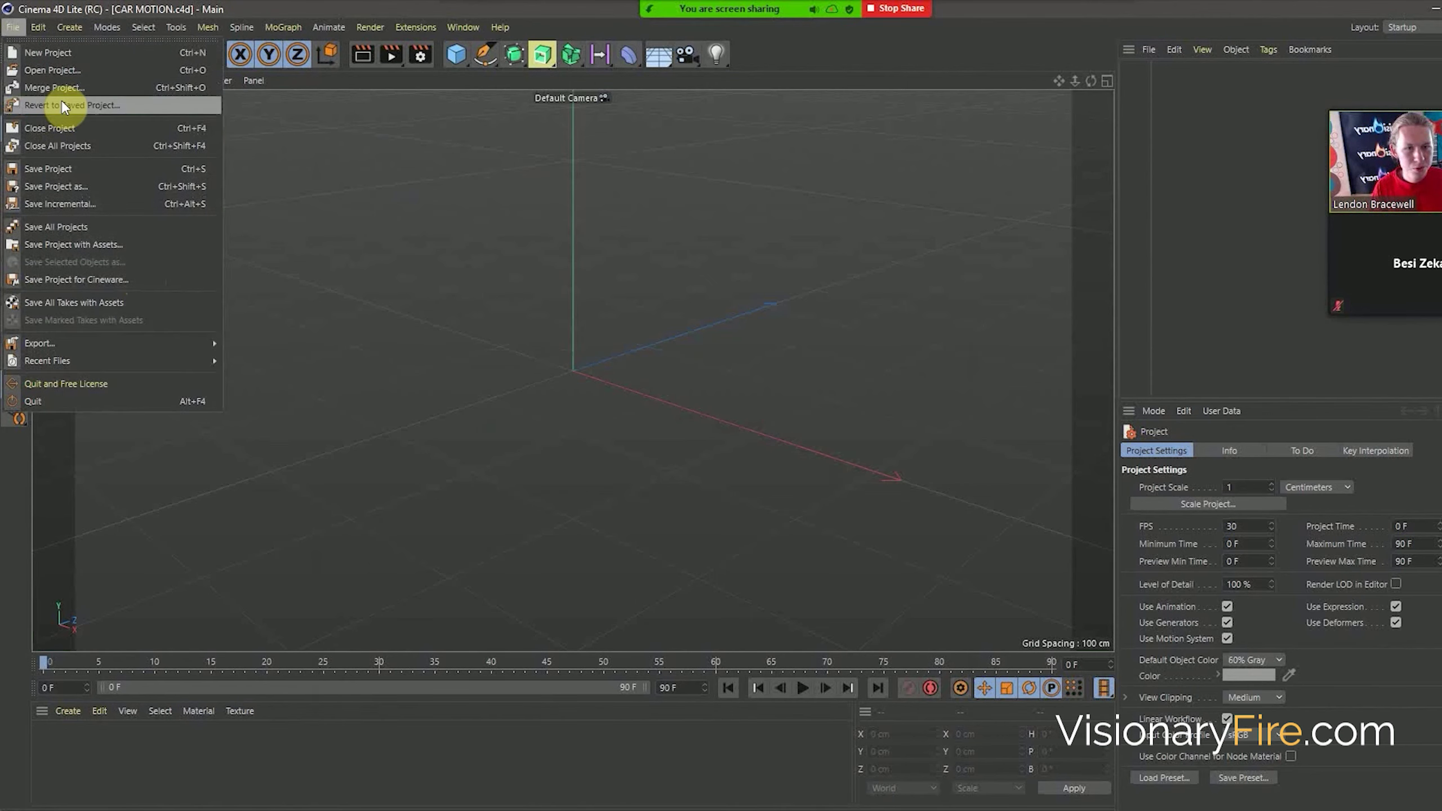
pyautogui.click(60, 82)
pyautogui.doubleClick(272, 312)
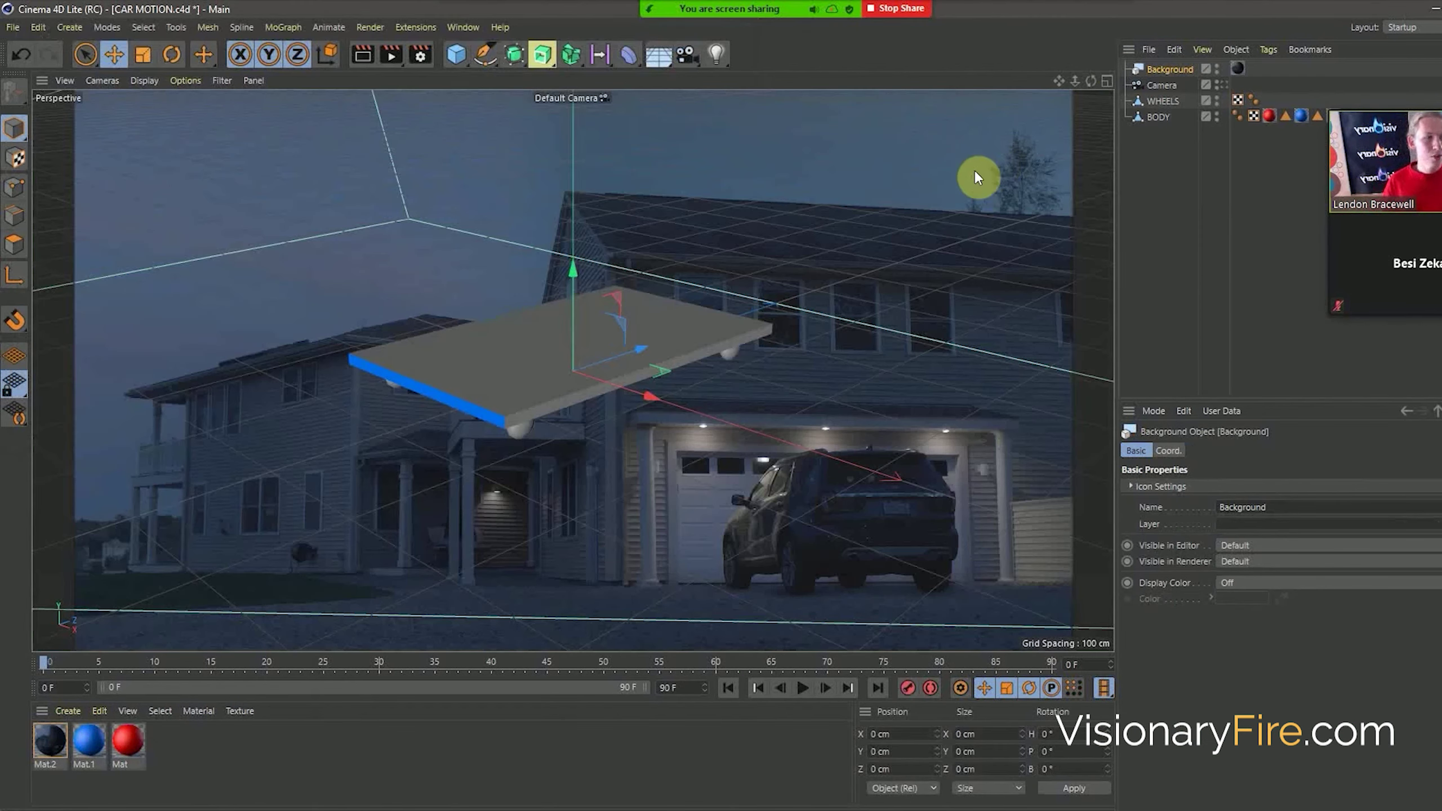
pyautogui.click(802, 687)
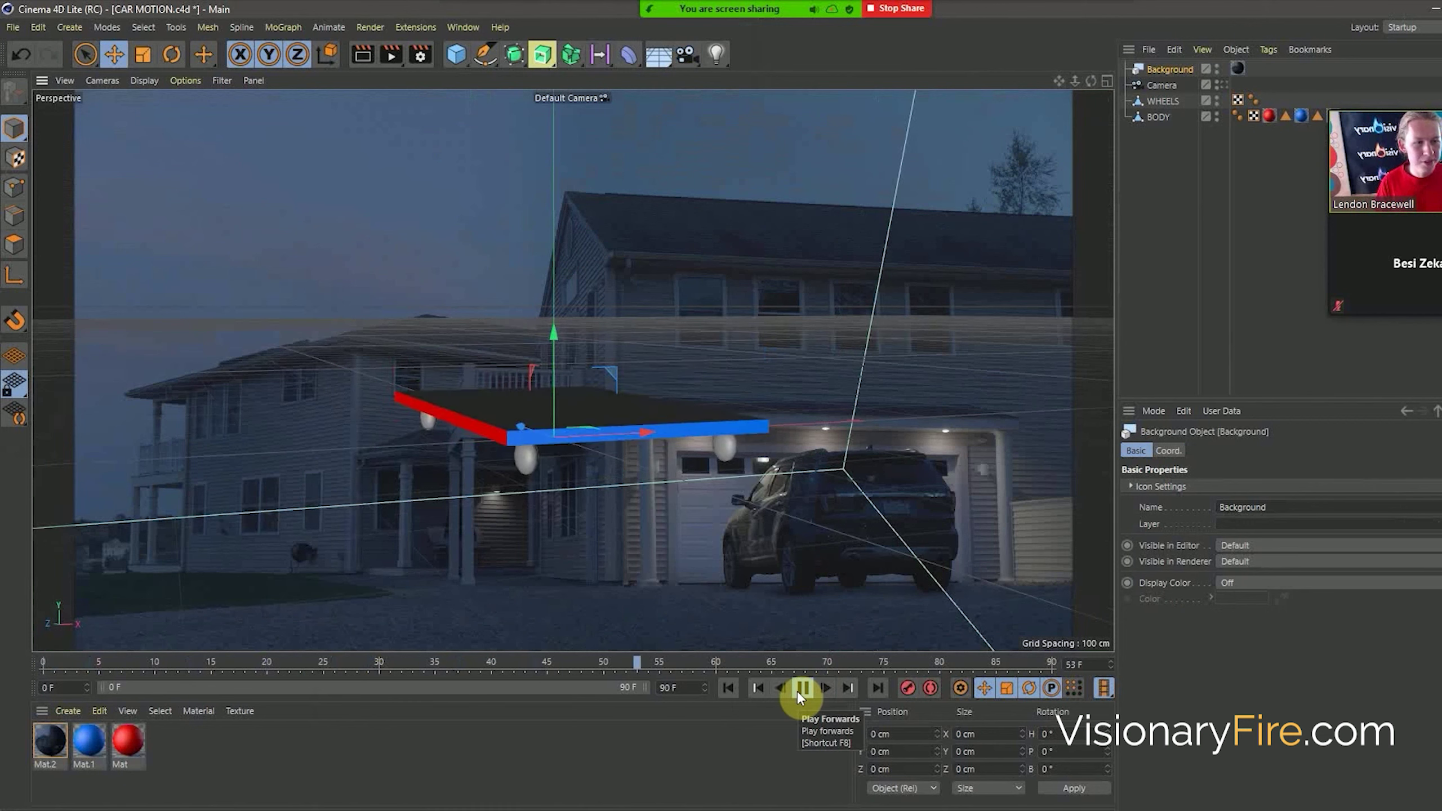
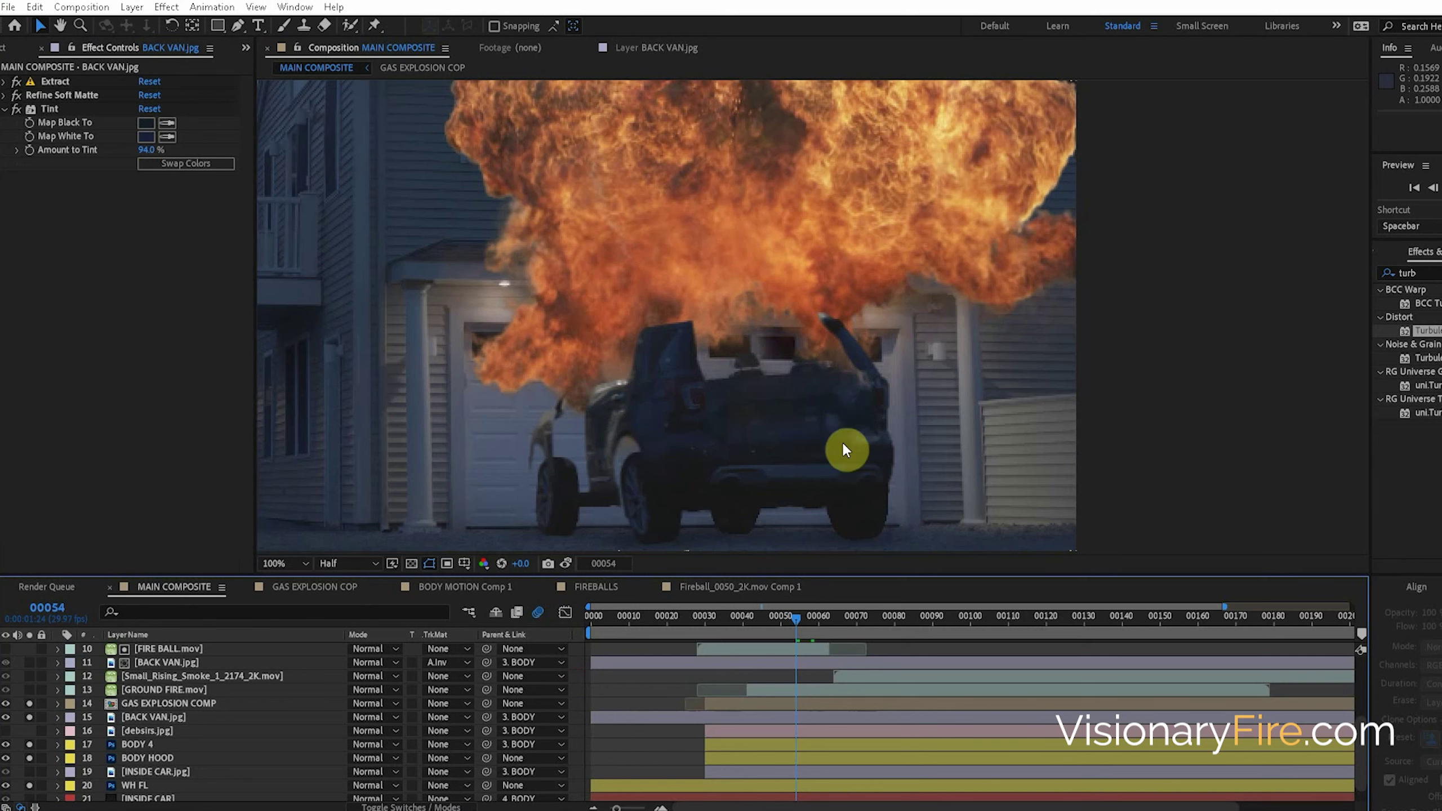
# Examine the masked dashboard cut-out in the INSIDE CAR.jpg layer, and return to MAIN COMPOSITE
pyautogui.moveTo(795, 617); pyautogui.dragTo(792, 620)
pyautogui.doubleClick(161, 771)
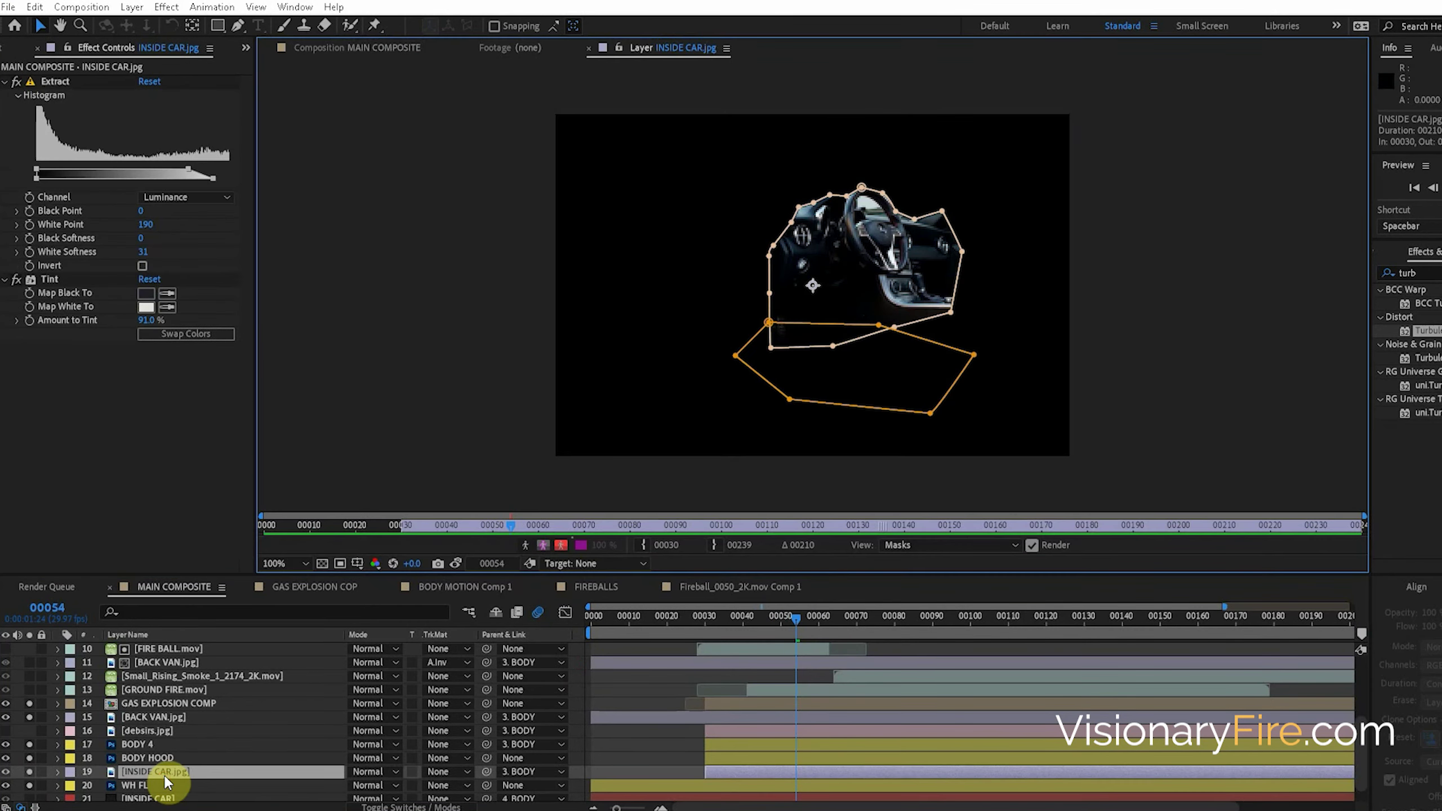
pyautogui.scroll(2, 926, 283)
pyautogui.scroll(-1, 573, 435)
pyautogui.scroll(-1, 624, 324)
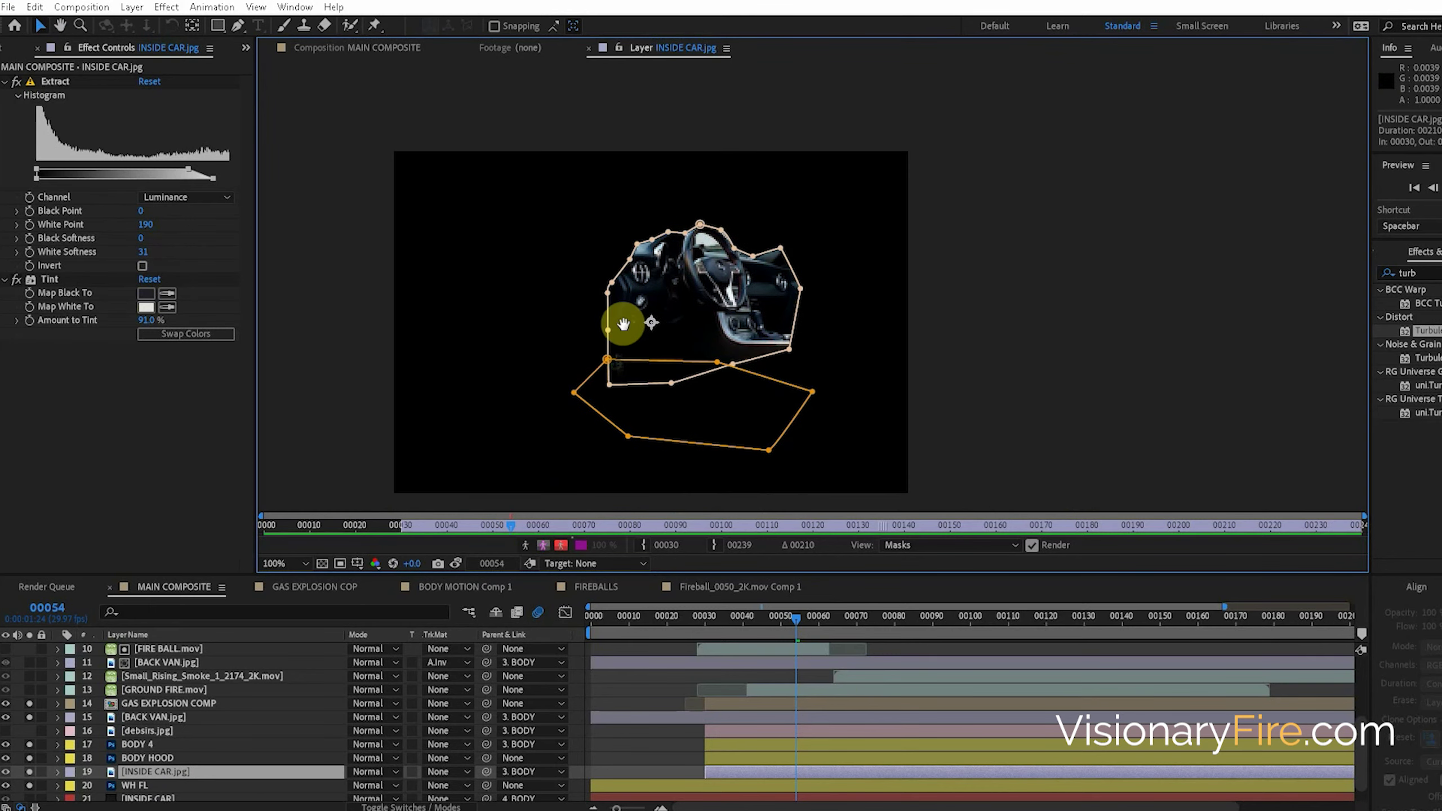
pyautogui.click(338, 50)
# Scrub MAIN COMPOSITE back to frame 47 and examine the car interior and flames up close
pyautogui.scroll(-1, 34, 778)
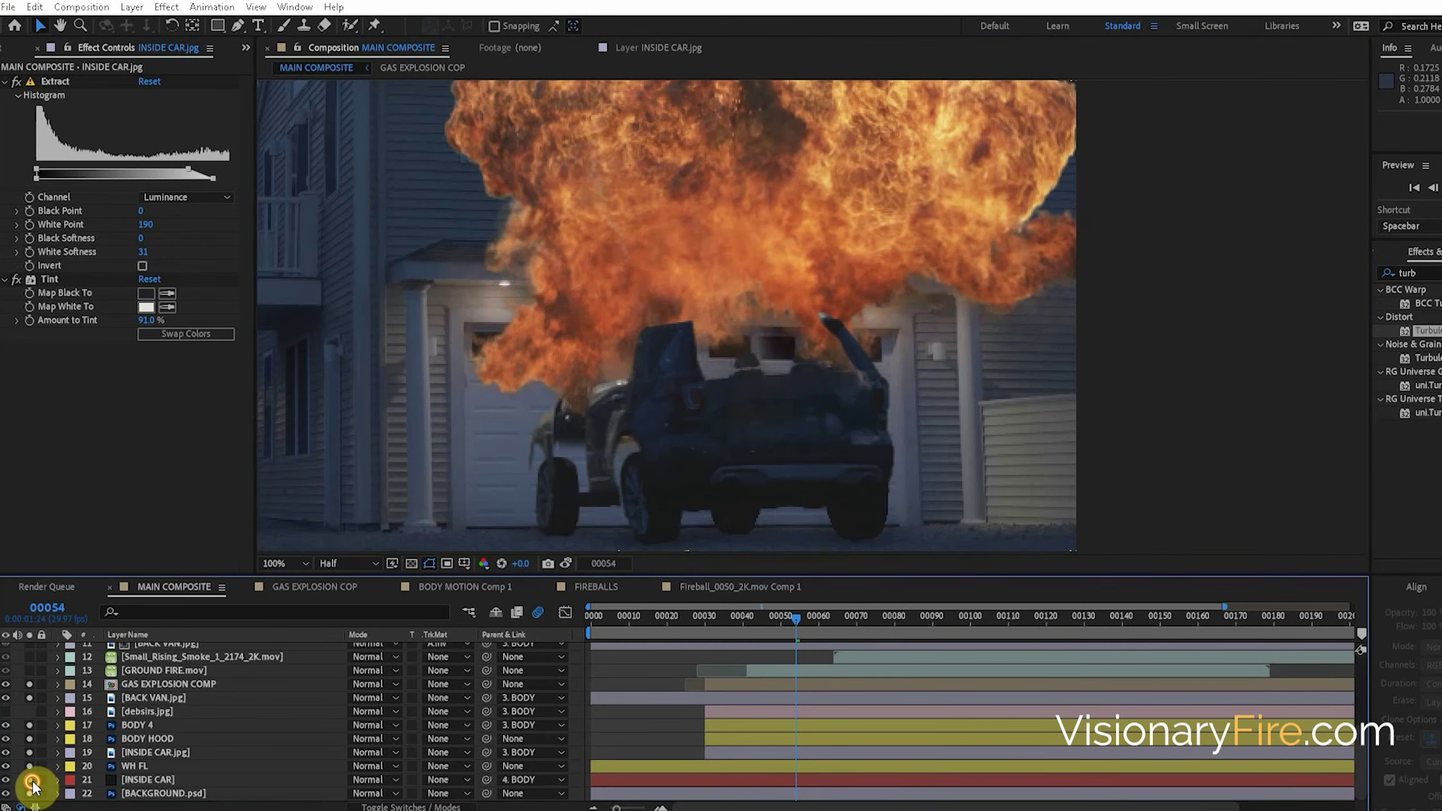
pyautogui.scroll(-2, 867, 467)
pyautogui.moveTo(808, 616); pyautogui.dragTo(769, 616)
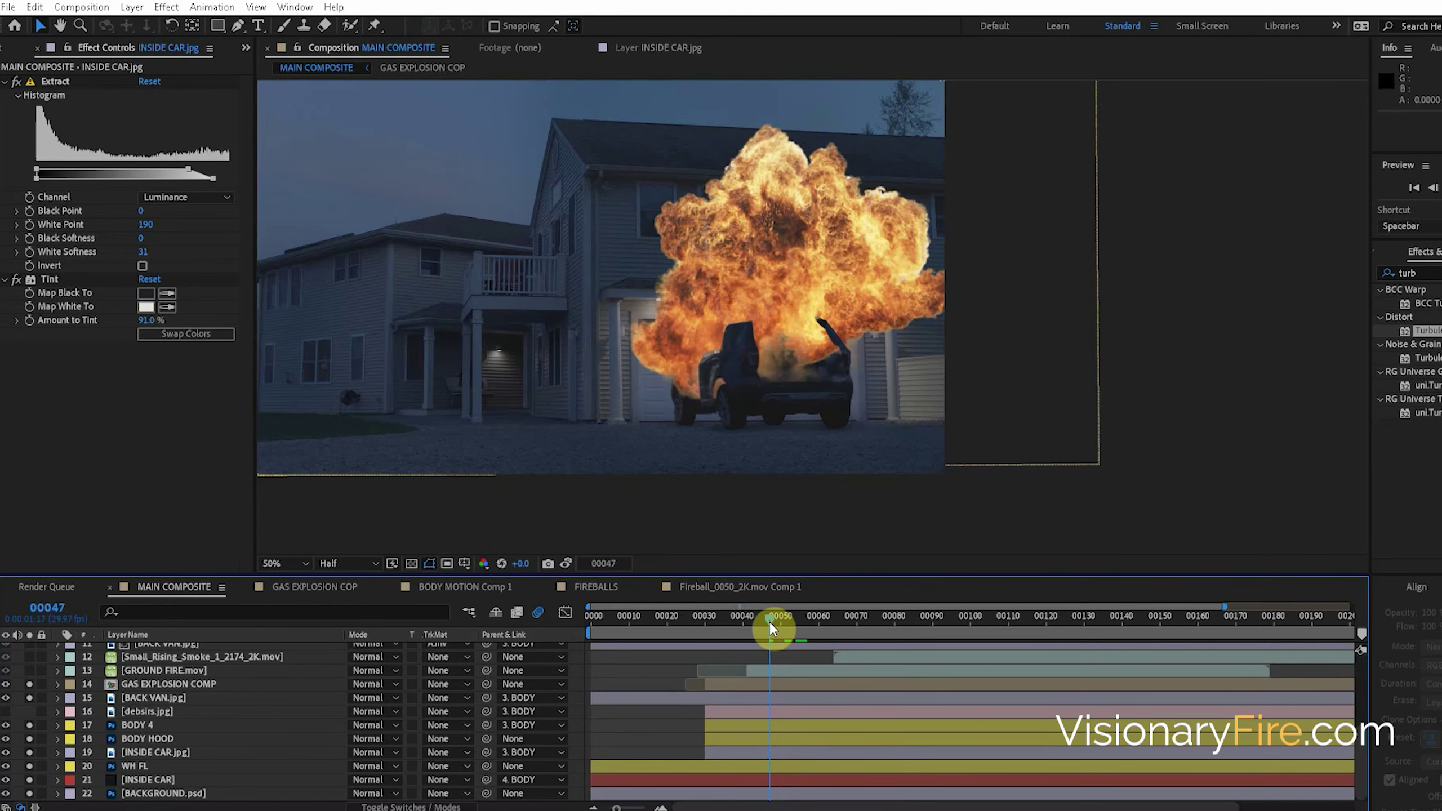
pyautogui.scroll(2, 734, 279)
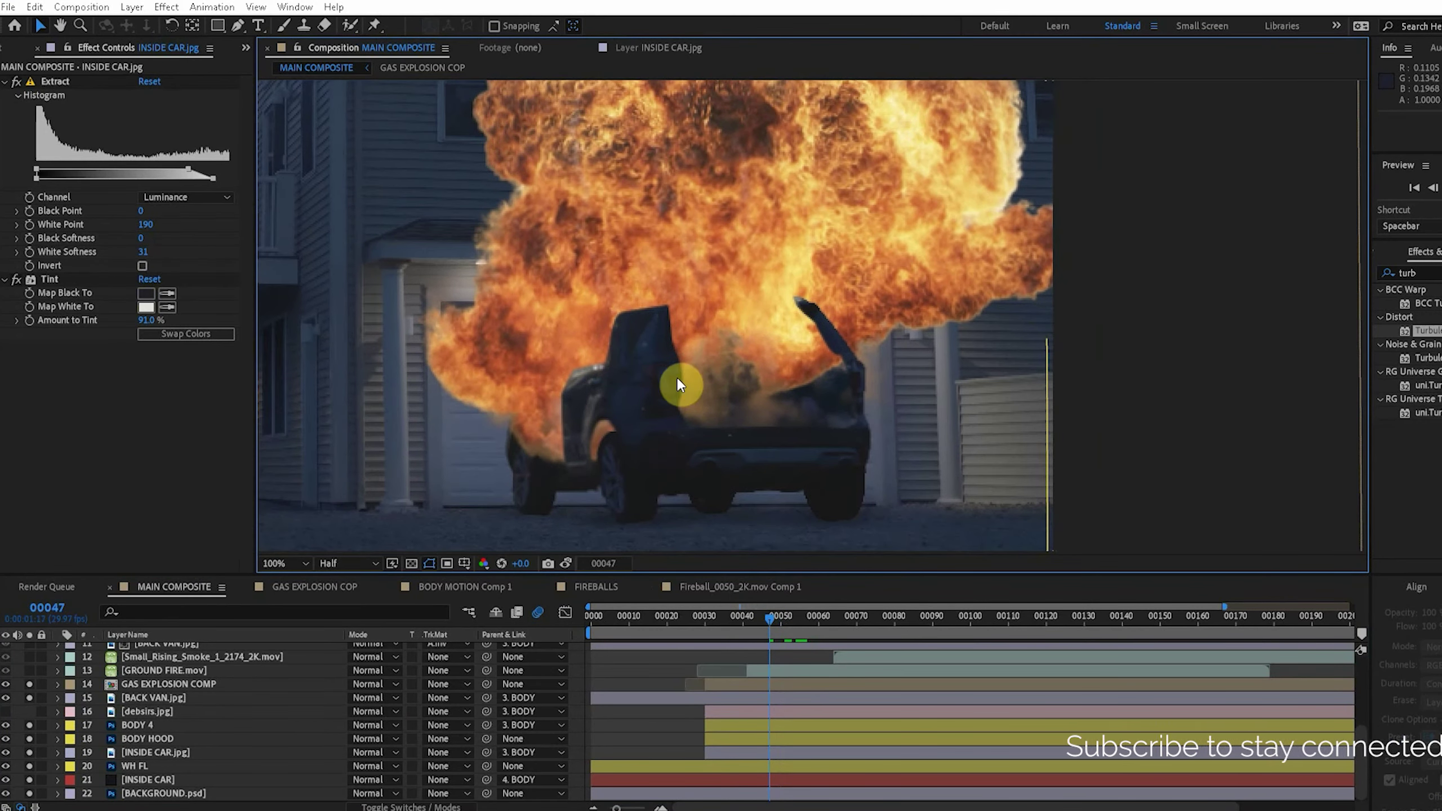
pyautogui.moveTo(660, 349); pyautogui.dragTo(625, 396)
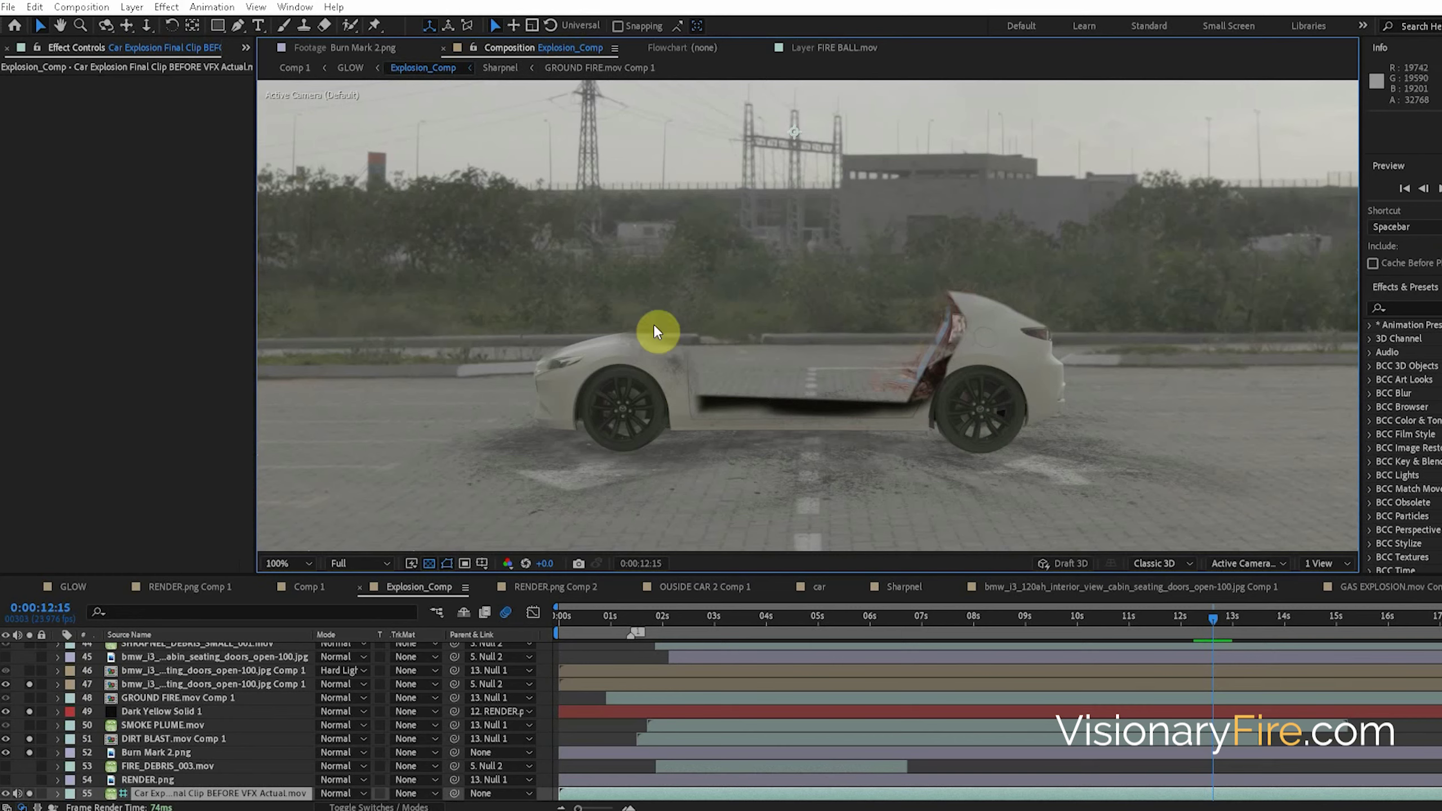
# Open the Sharpnel composition from Explosion_Comp and solo INSIDE CAR.jpg Comp 1 and the shrapnel layers above it
pyautogui.moveTo(614, 357); pyautogui.dragTo(574, 424)
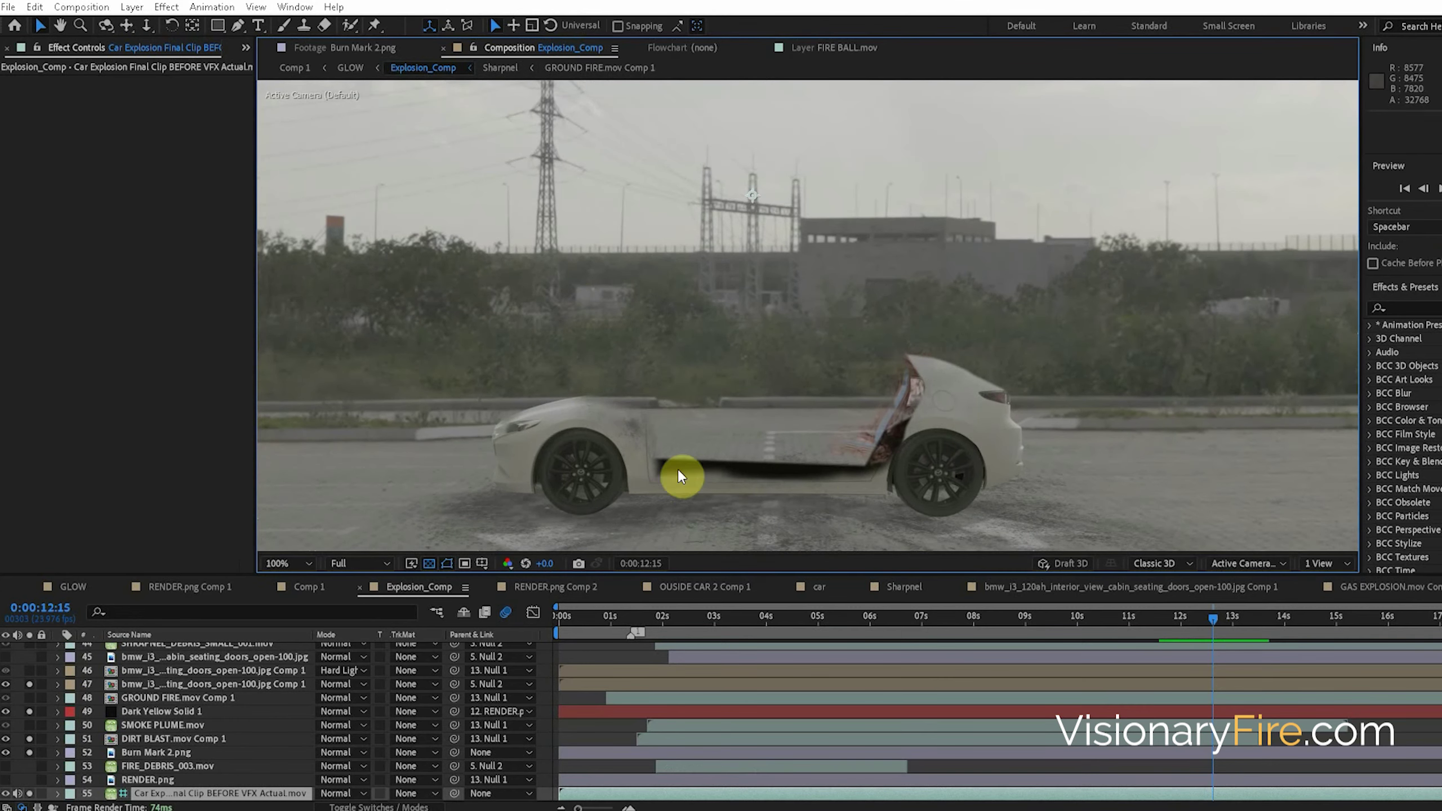
pyautogui.click(500, 67)
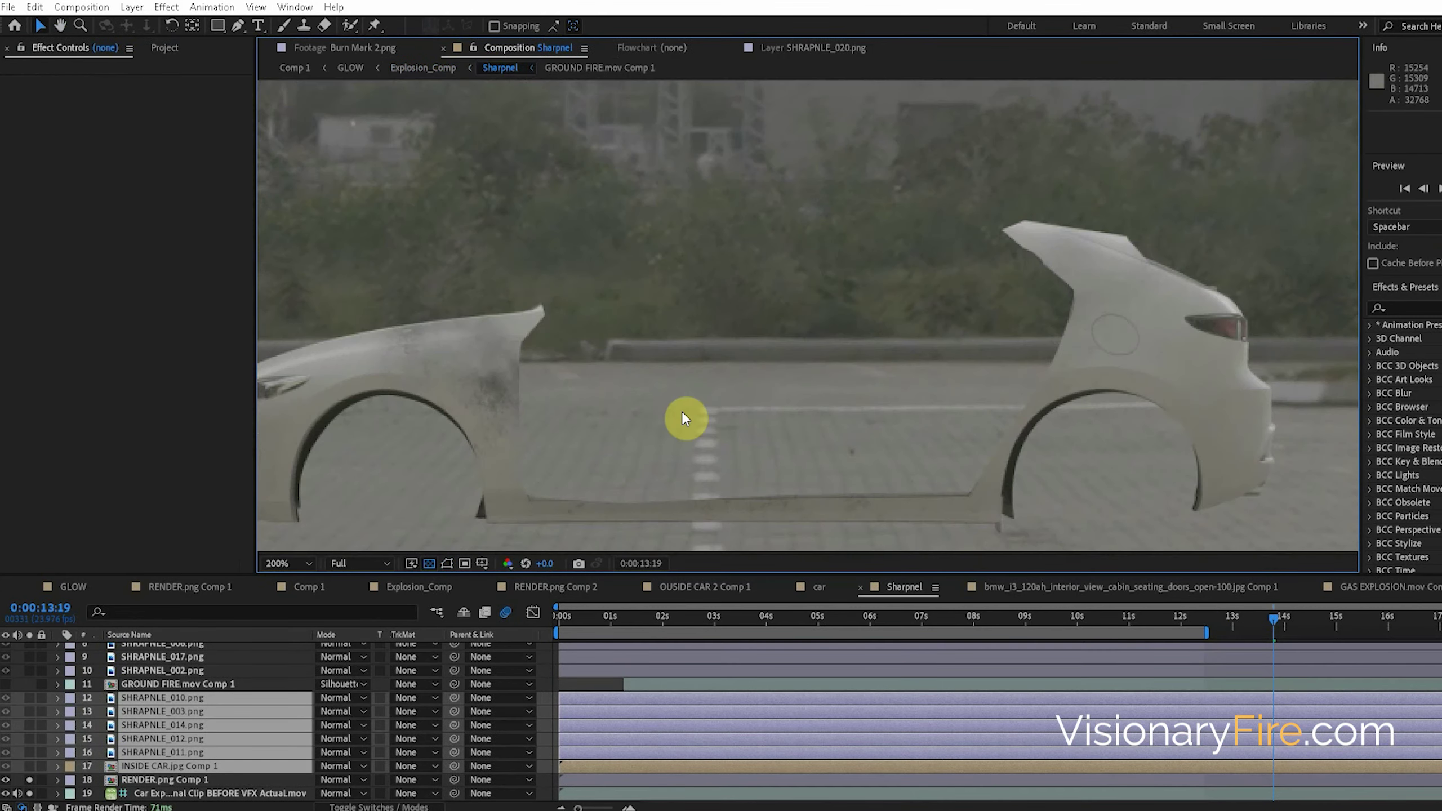
pyautogui.click(117, 779)
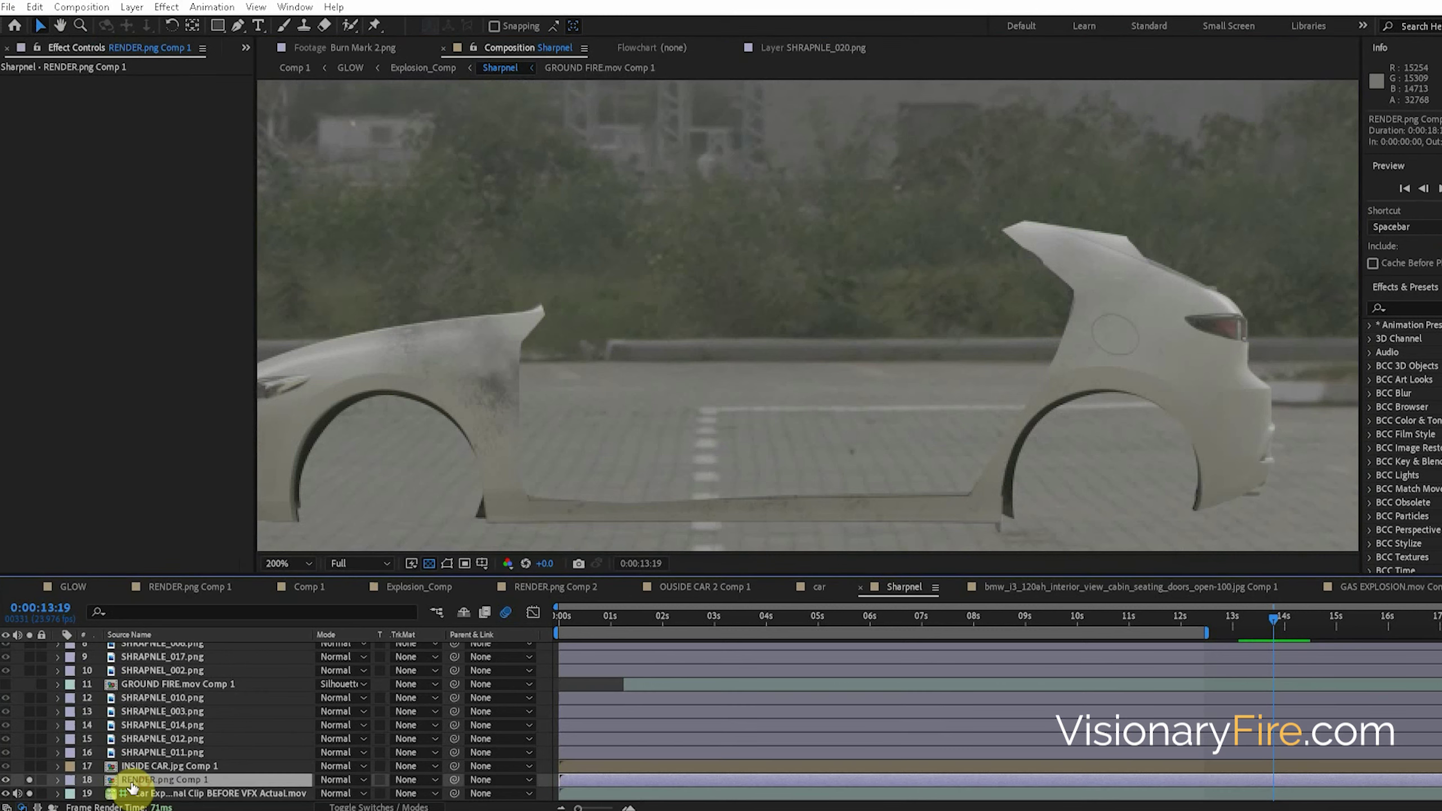
pyautogui.moveTo(25, 772); pyautogui.dragTo(29, 649)
pyautogui.press('/')
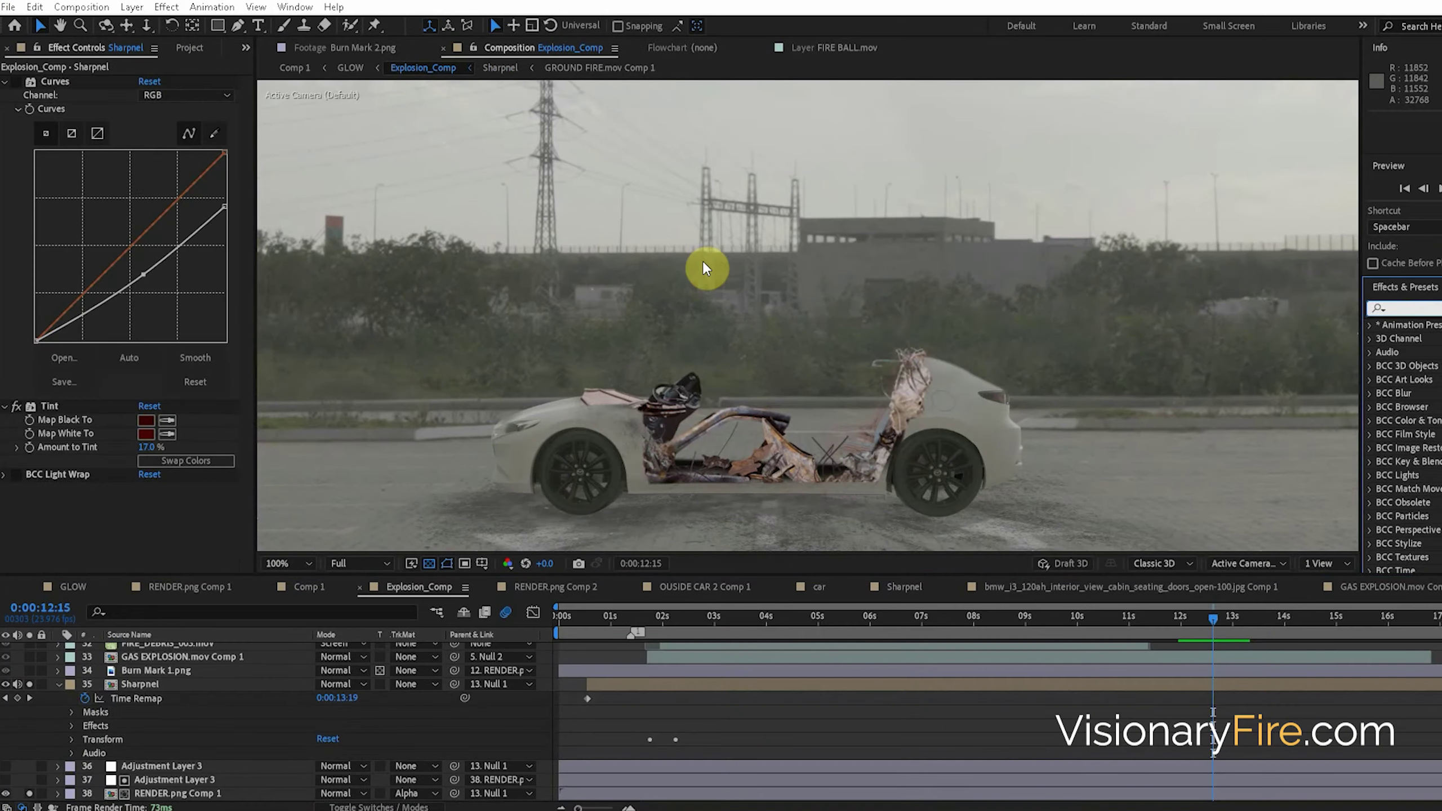
# Add a second Tint effect to the Sharpnel layer in Explosion_Comp, map both colors to grey, and adjust its Amount to Tint
pyautogui.click(750, 451)
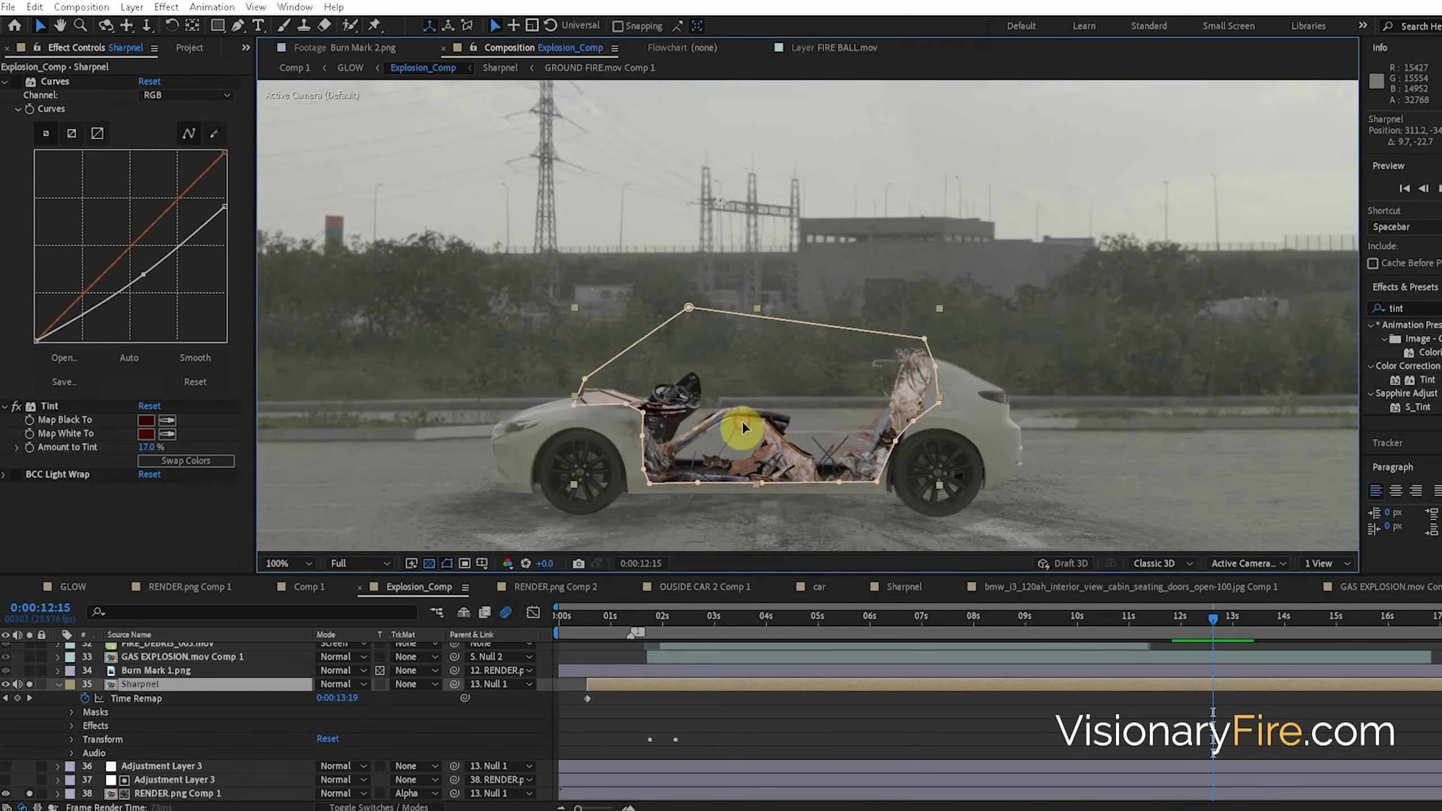
pyautogui.moveTo(1426, 379); pyautogui.dragTo(232, 441)
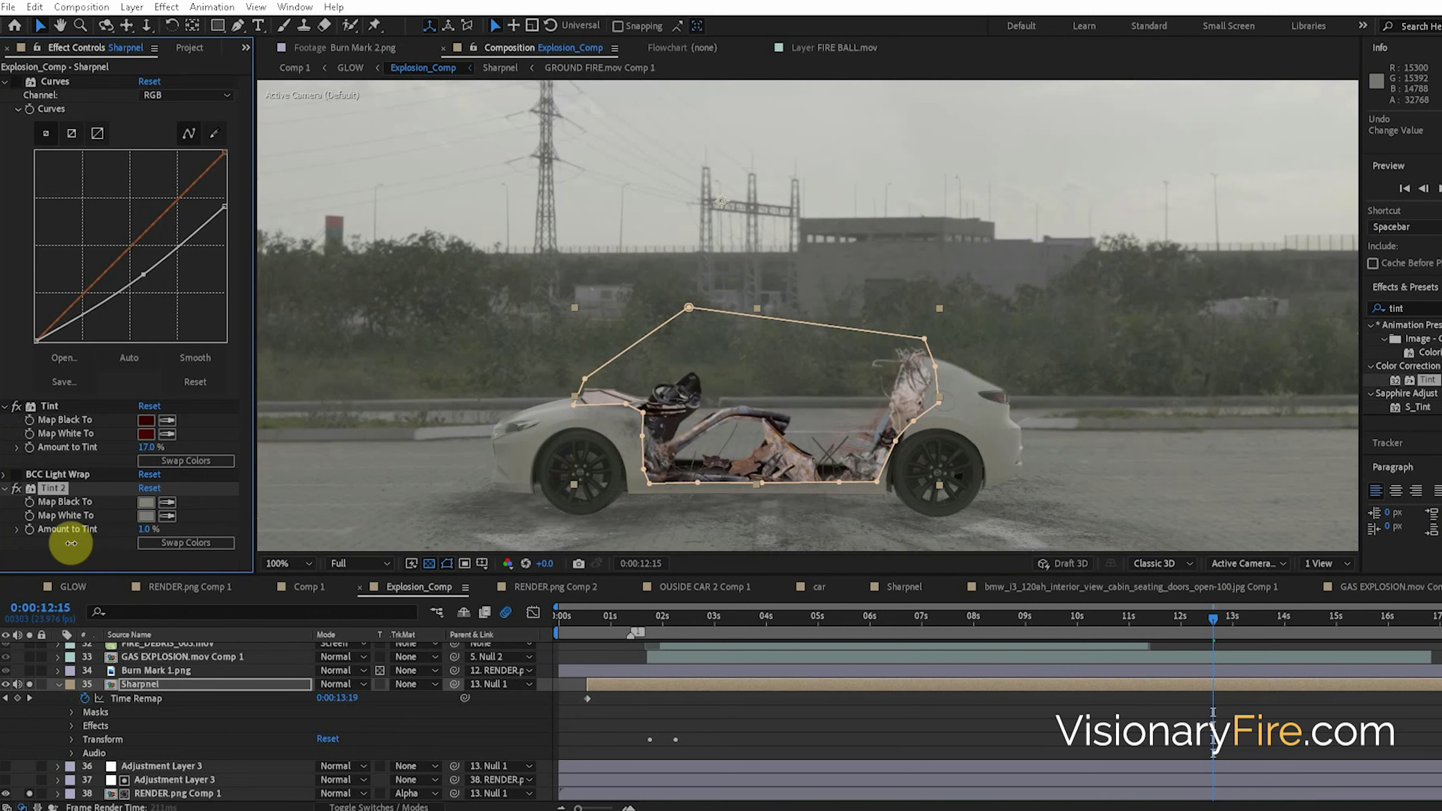
pyautogui.moveTo(84, 541); pyautogui.dragTo(82, 539)
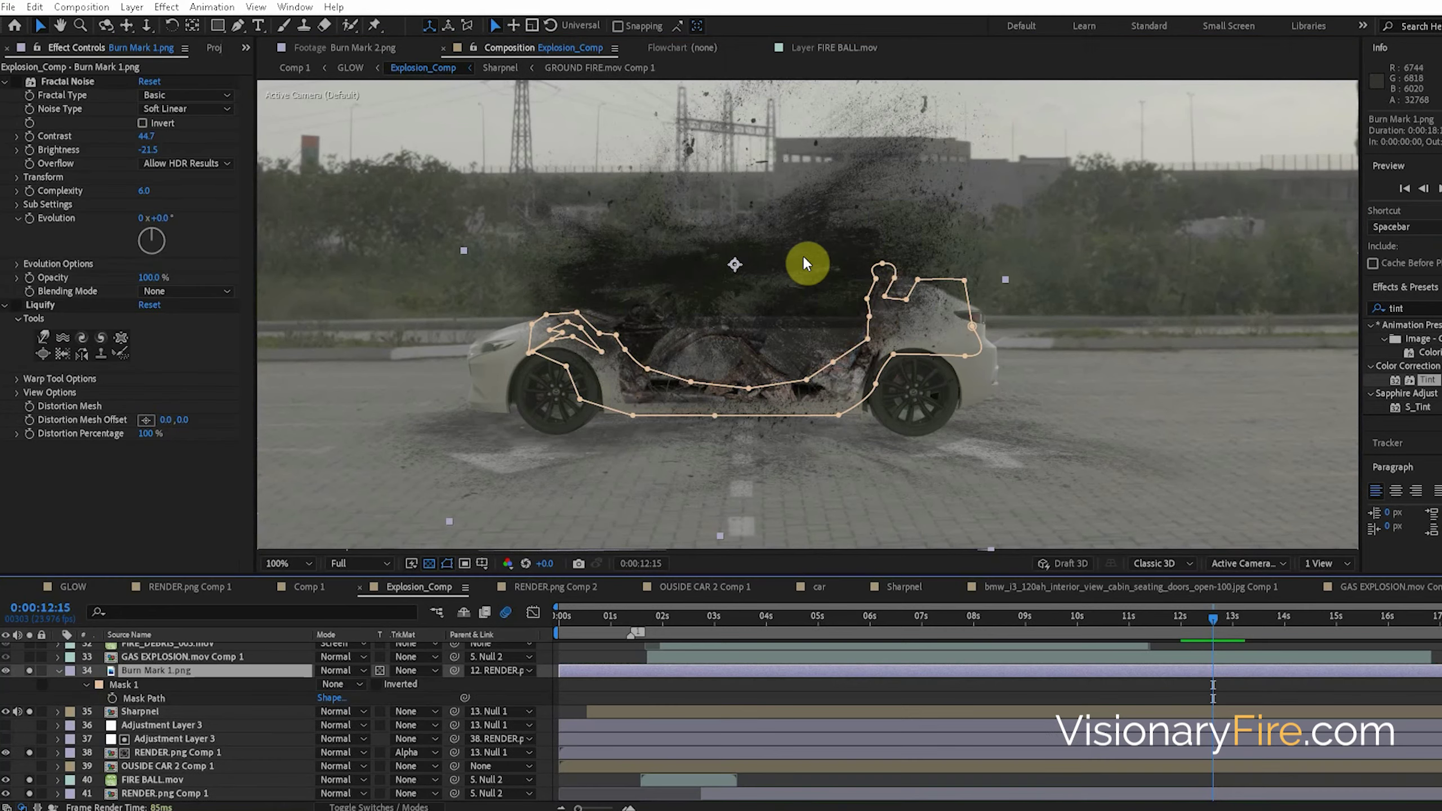
# Enable Fractal Noise on the Burn Mark 1.png layer and set its Mask 1 mode to Add
pyautogui.click(651, 455)
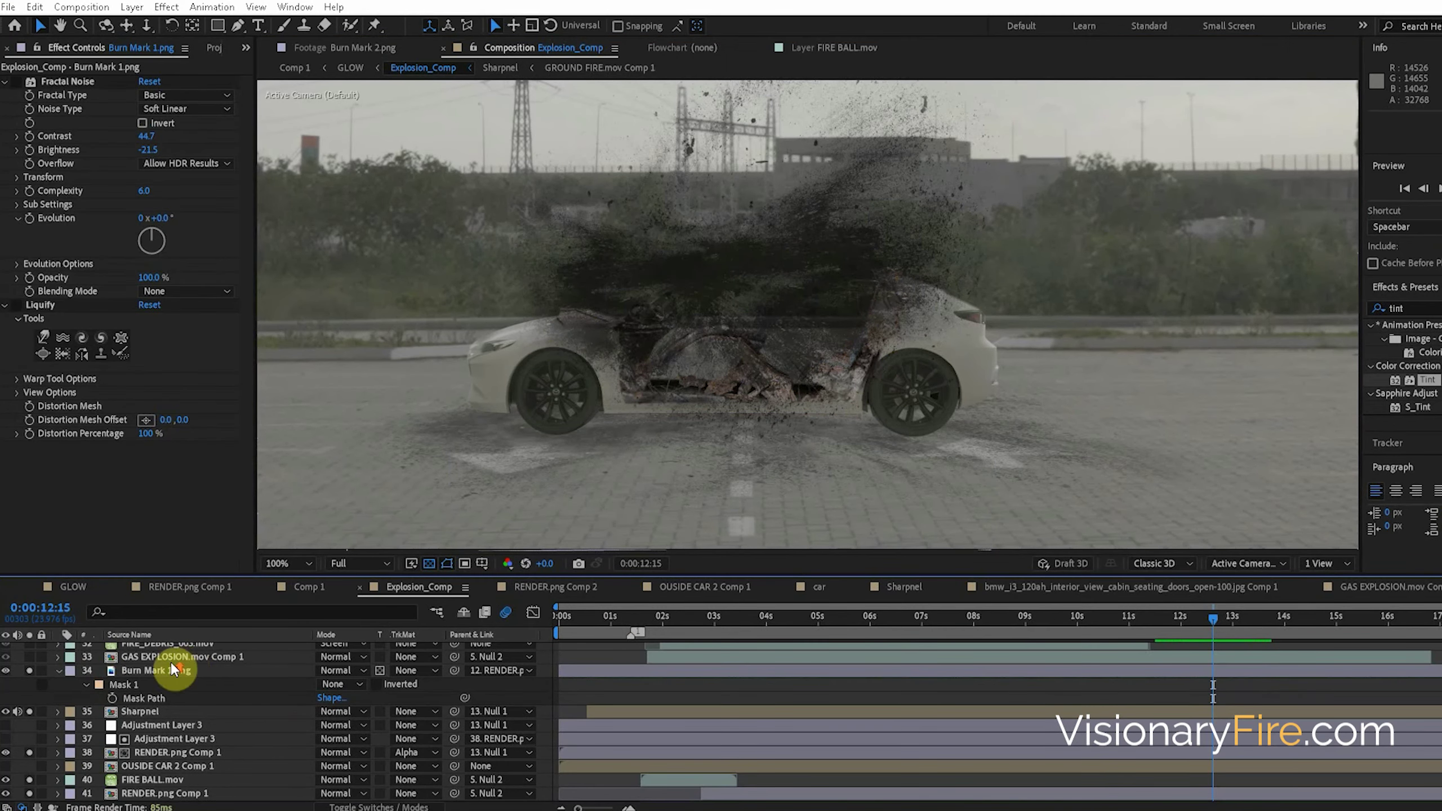
pyautogui.scroll(3, 181, 664)
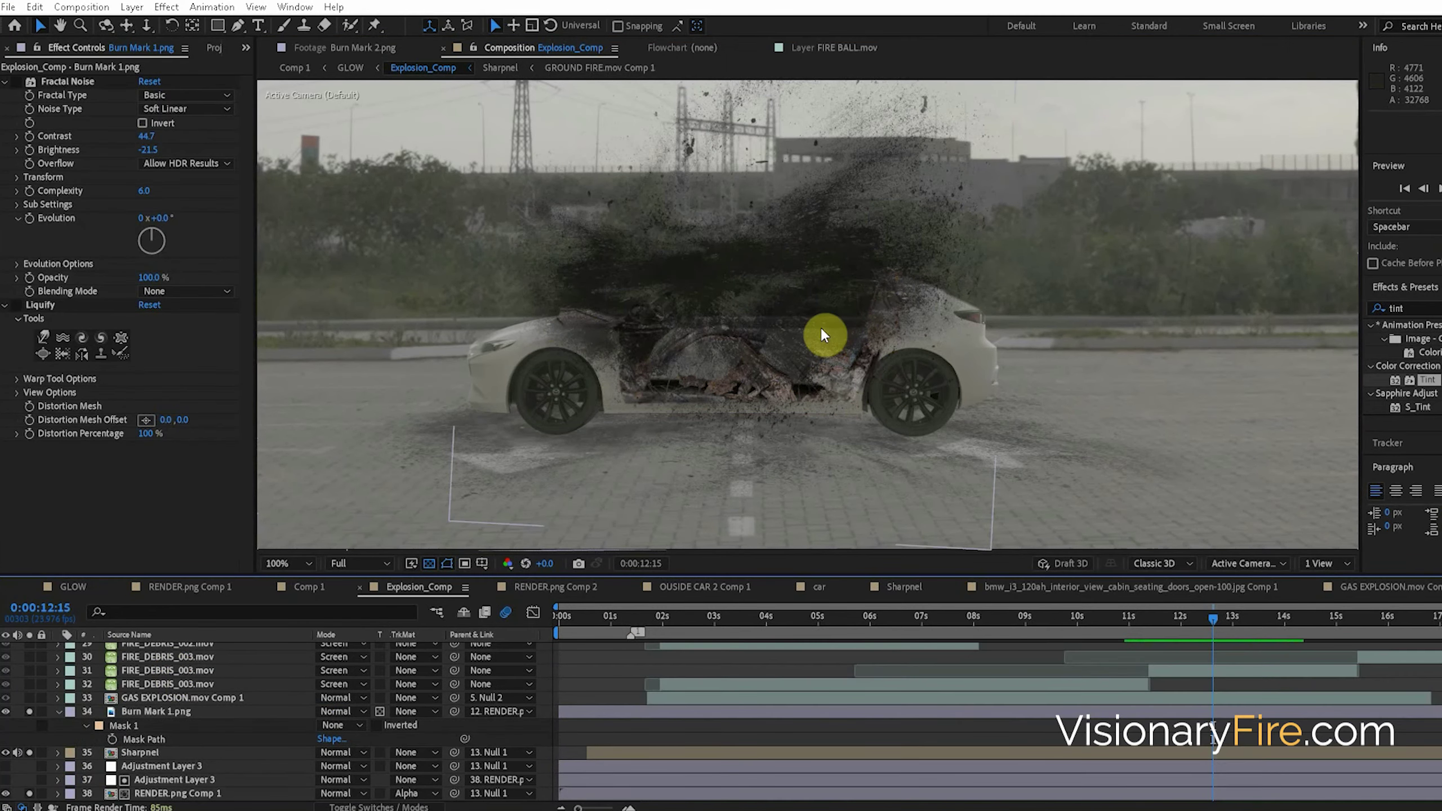
pyautogui.click(15, 84)
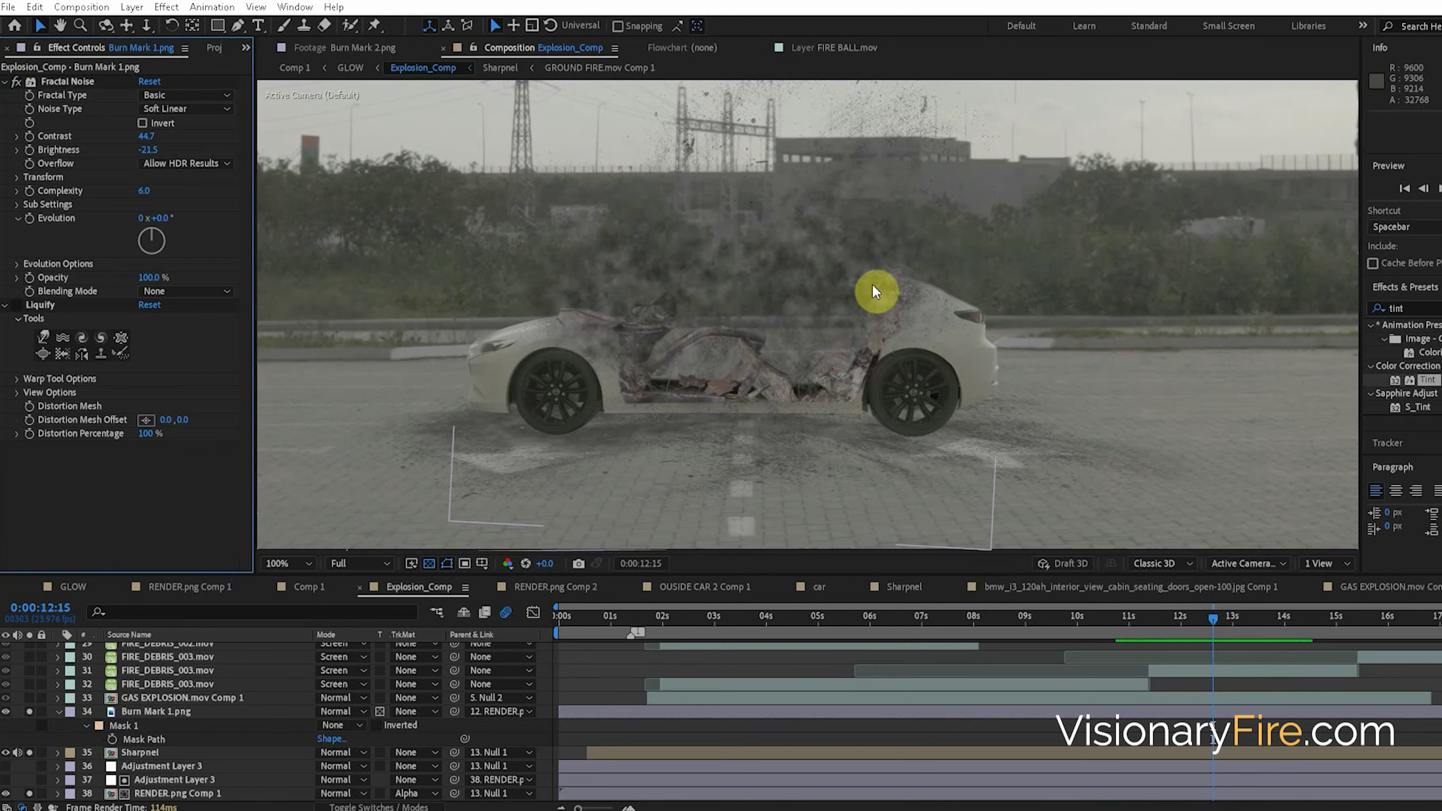
pyautogui.click(156, 713)
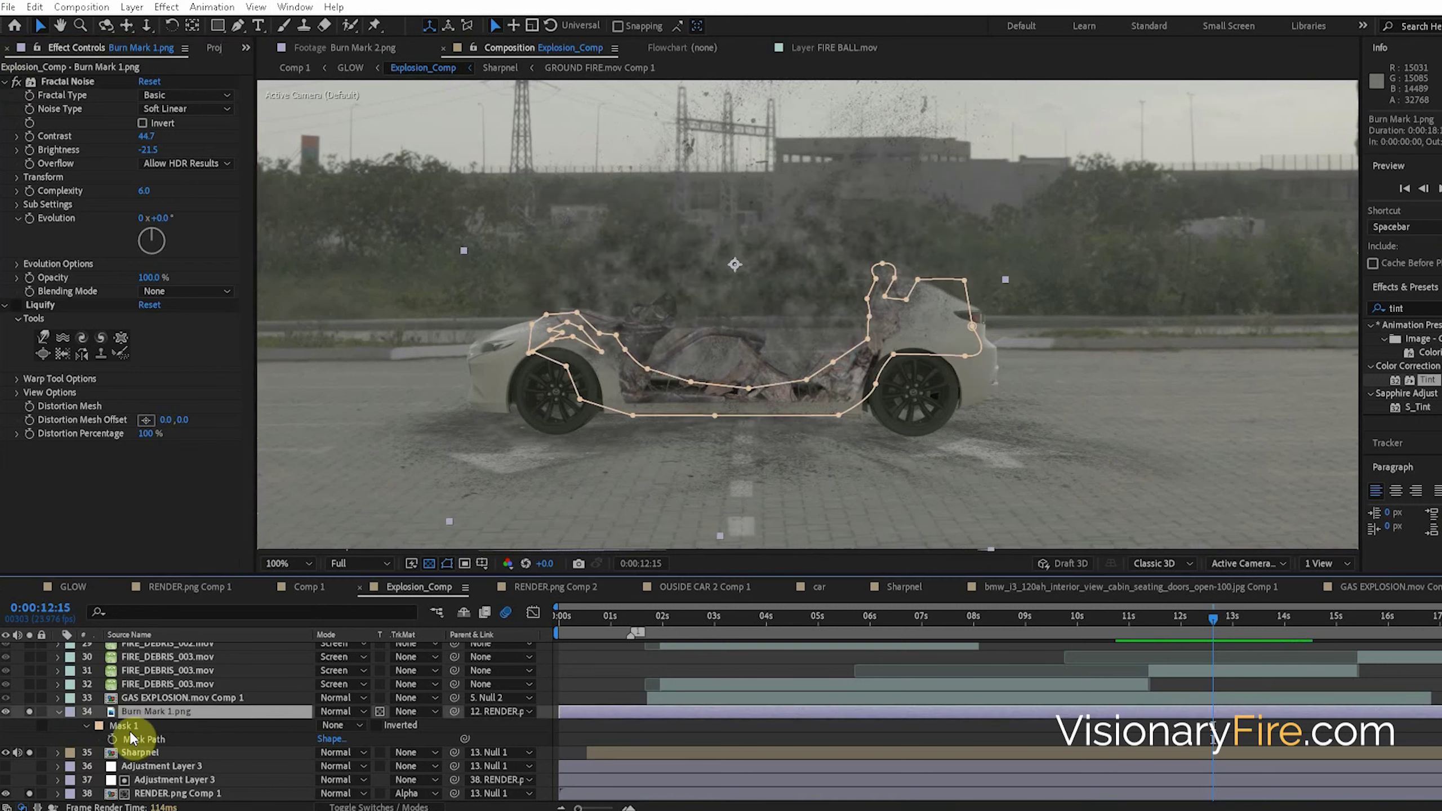
pyautogui.click(337, 725)
pyautogui.click(352, 619)
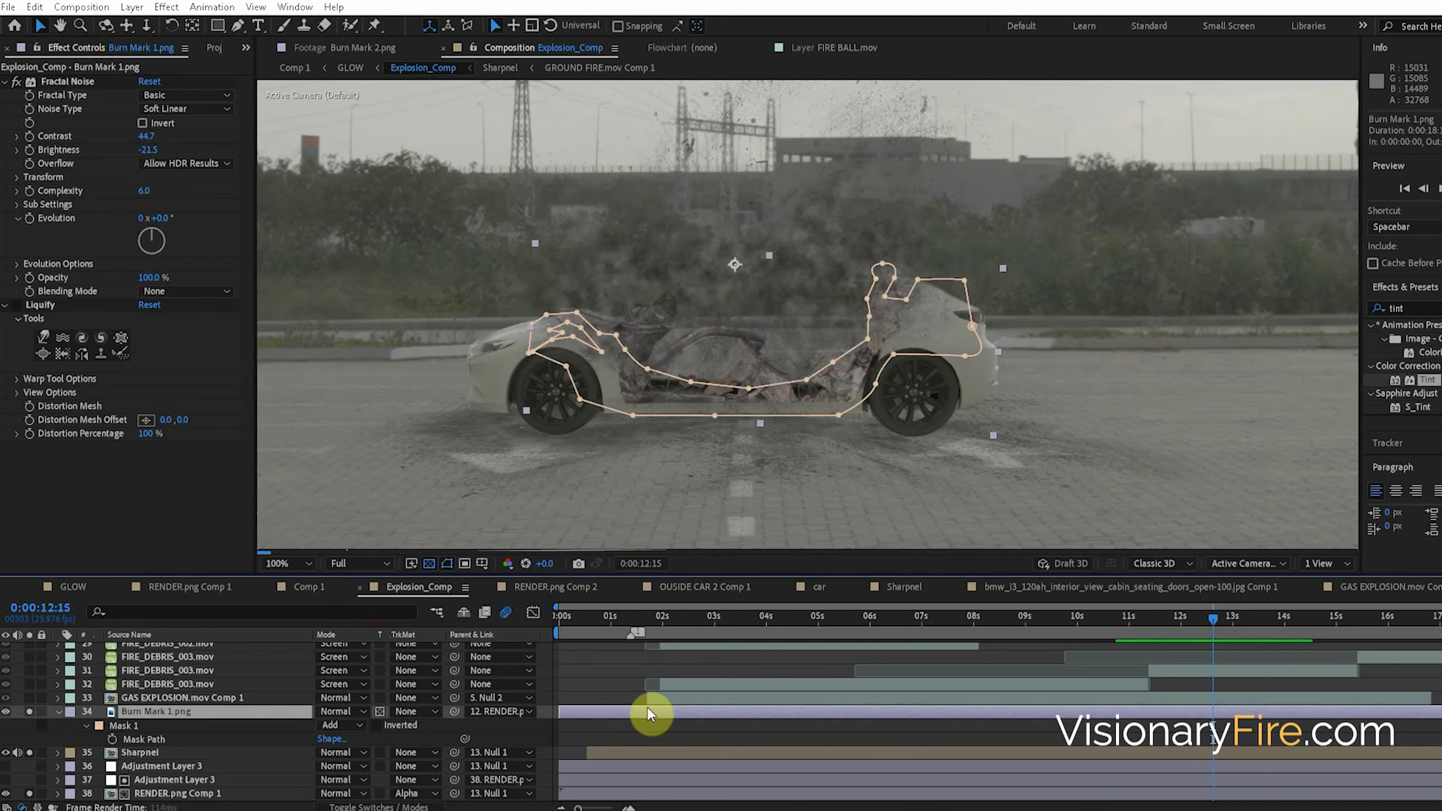
# Toggle the solo state of Burn Mark 1.png to compare the wreck with and without the burn mark
pyautogui.click(559, 722)
pyautogui.click(28, 712)
pyautogui.click(27, 712)
pyautogui.click(28, 712)
pyautogui.click(28, 713)
pyautogui.click(29, 711)
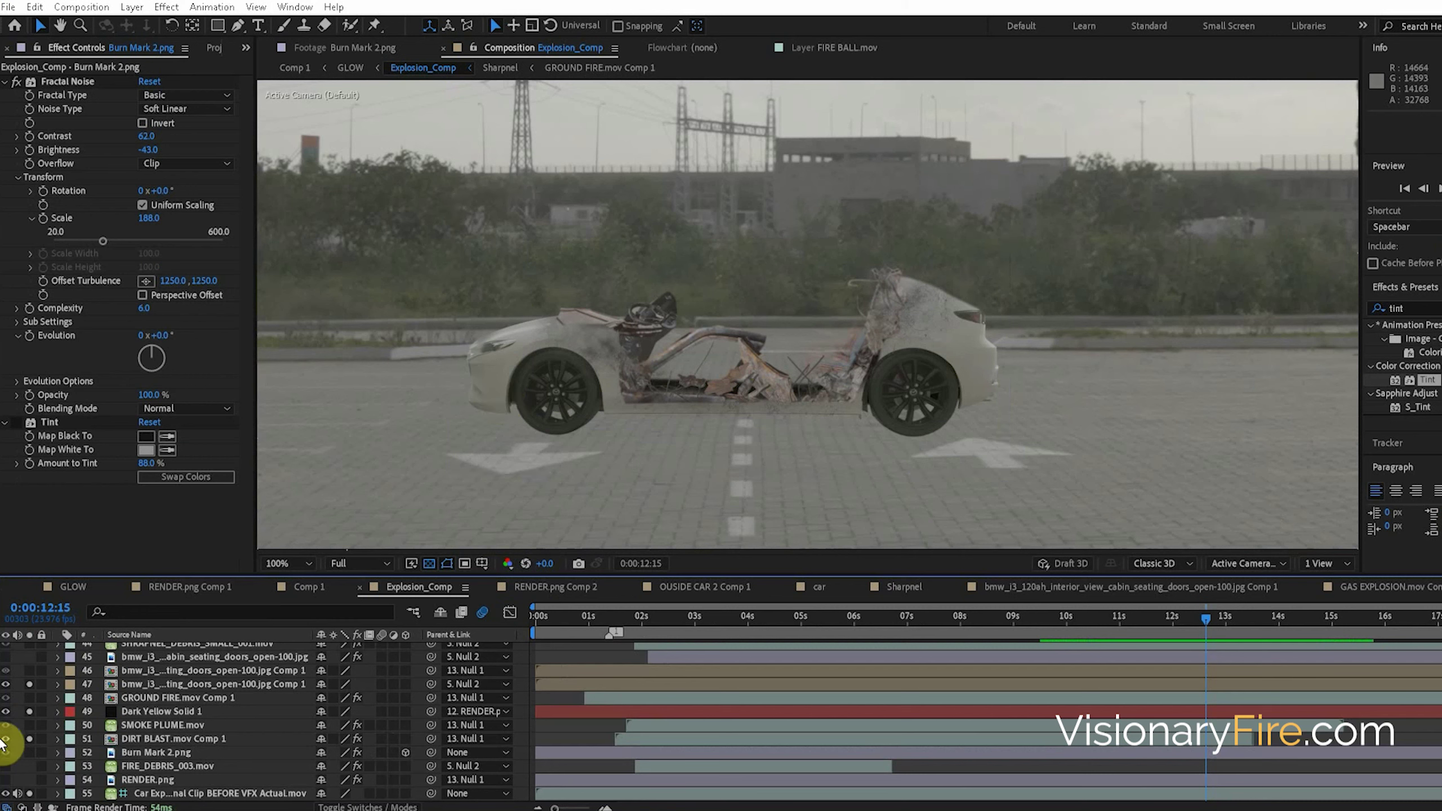
# Solo Burn Mark 2.png and try rotating its 3D layer over the ground beneath the car
pyautogui.click(29, 752)
pyautogui.click(166, 750)
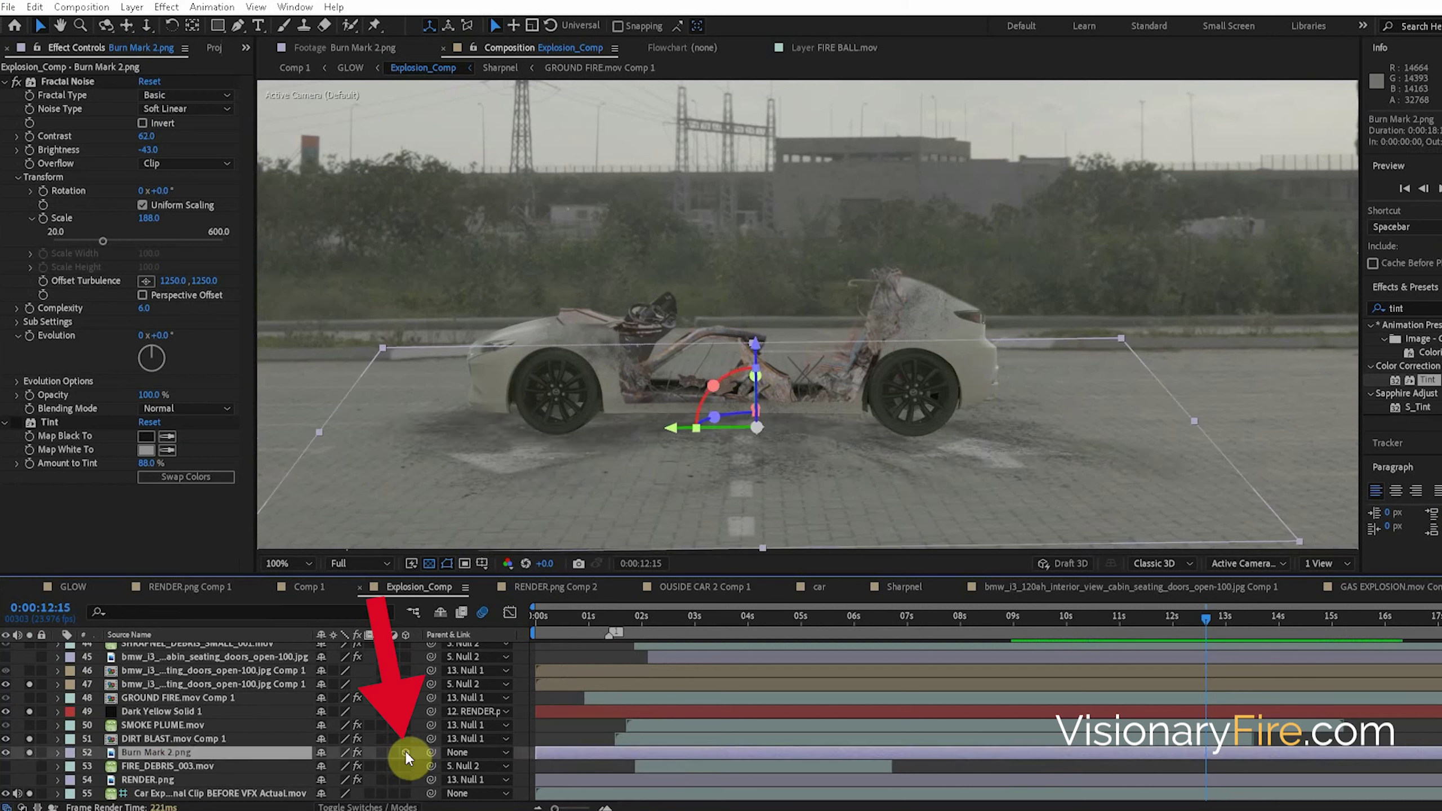
pyautogui.moveTo(756, 376)
pyautogui.mouseDown()
pyautogui.moveTo(763, 322)
pyautogui.moveTo(715, 374)
pyautogui.moveTo(744, 361)
pyautogui.moveTo(837, 427)
pyautogui.mouseUp()
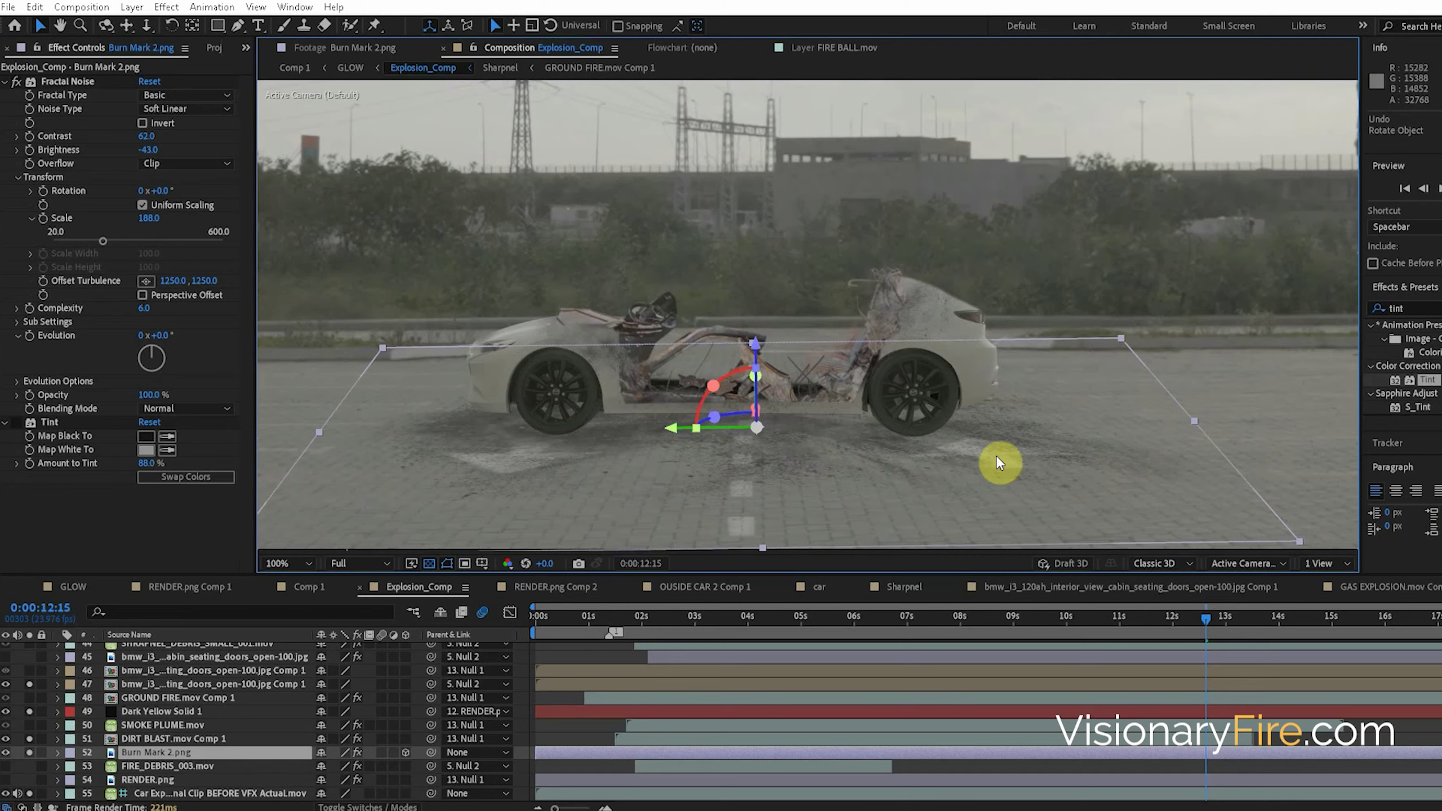
pyautogui.click(592, 436)
# Try repositioning GROUND FIRE.mov Comp 1 over the wreck in Explosion_Comp and inspect the car interior up close
pyautogui.scroll(1, 591, 436)
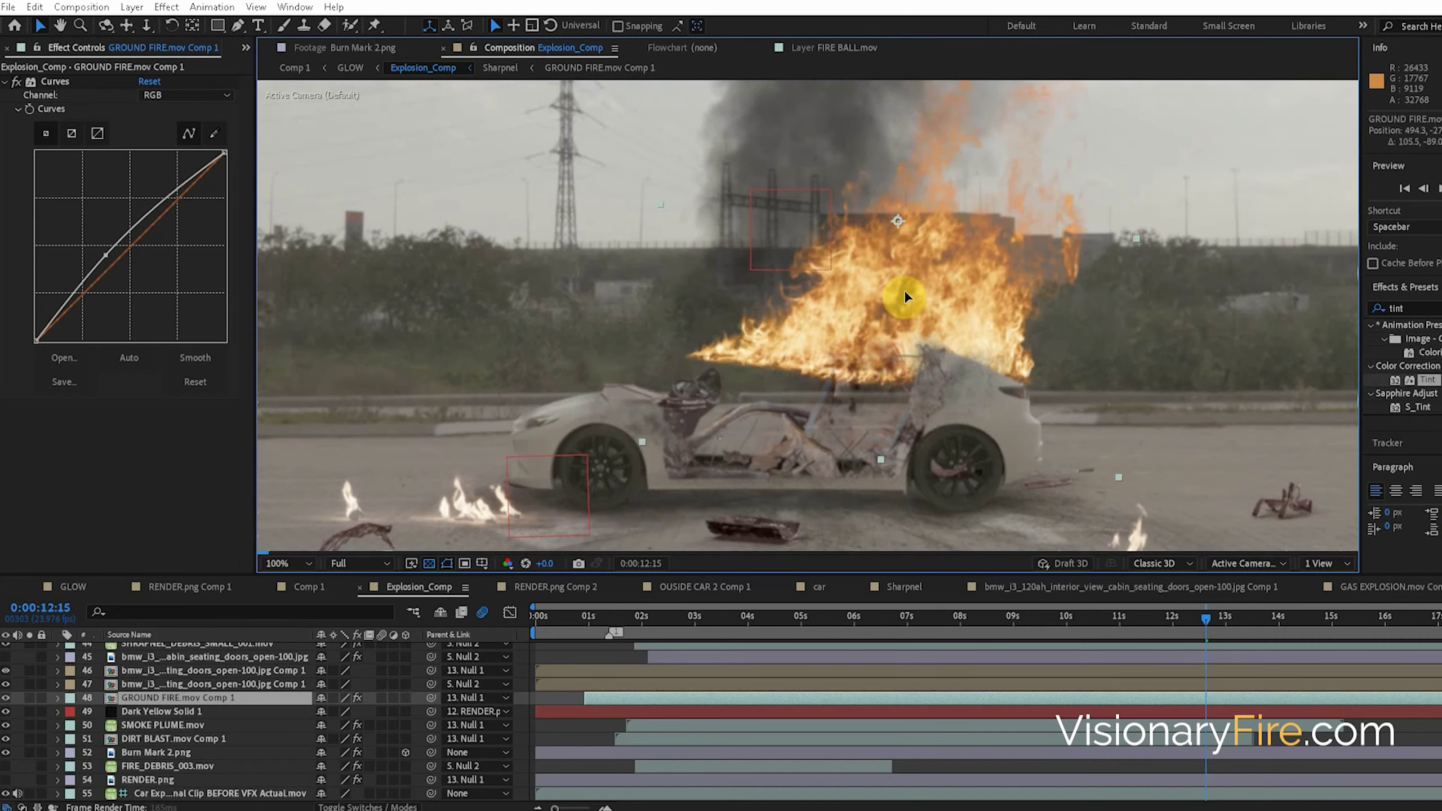
pyautogui.moveTo(903, 290); pyautogui.dragTo(831, 369)
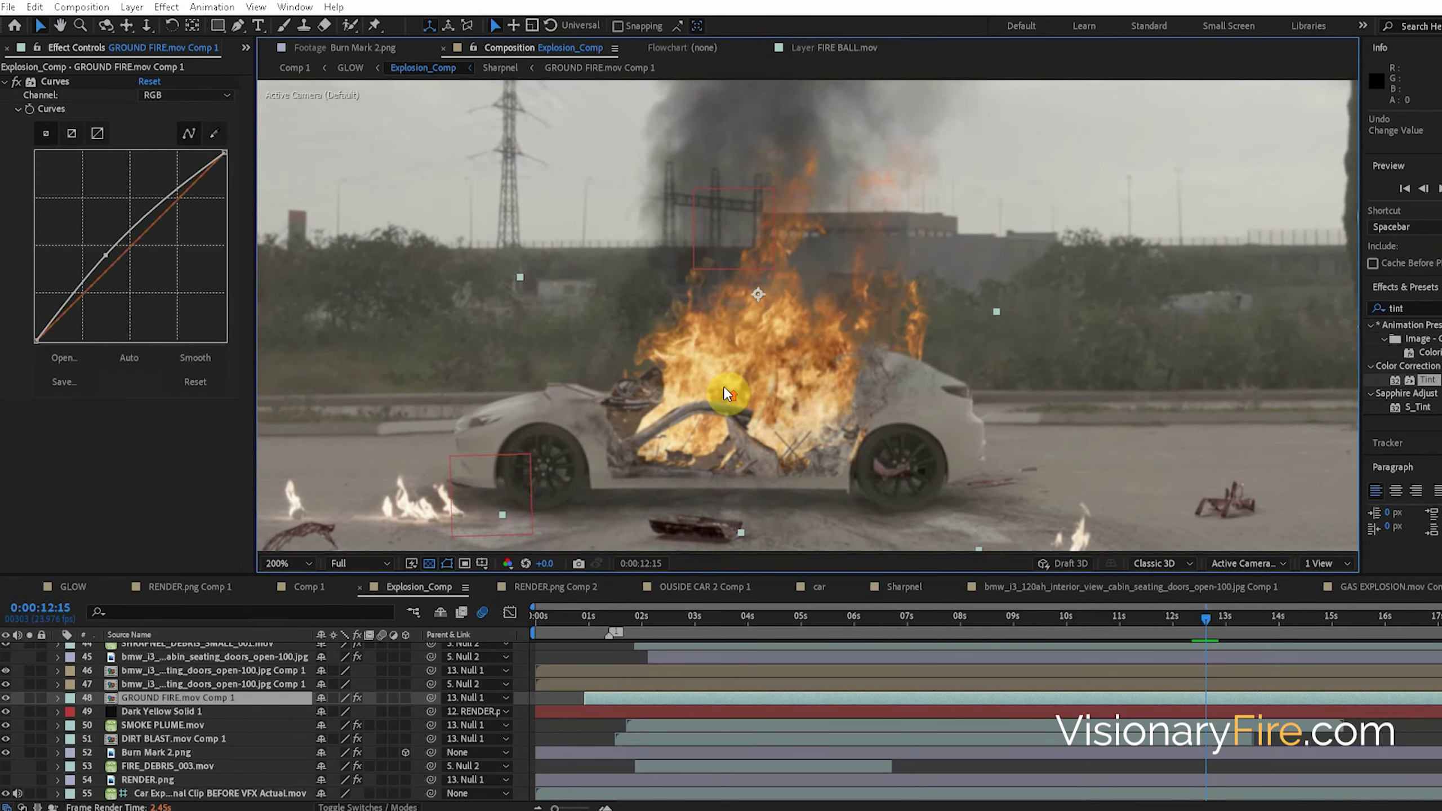
pyautogui.scroll(2, 723, 386)
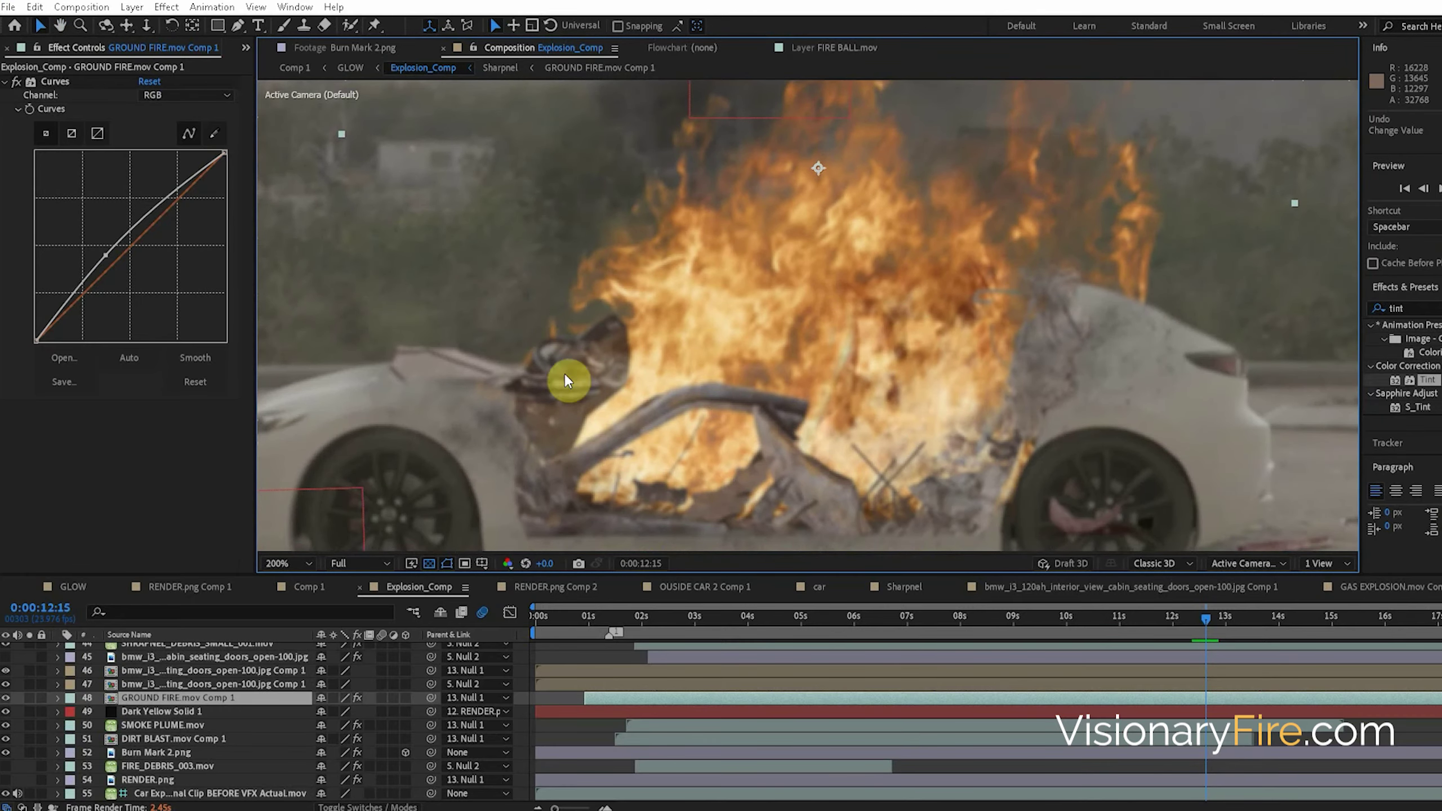
# Open the Sharpnel composition and toggle solo on GROUND FIRE.mov Comp 1 to examine how it affects the shrapnel
pyautogui.doubleClick(144, 730)
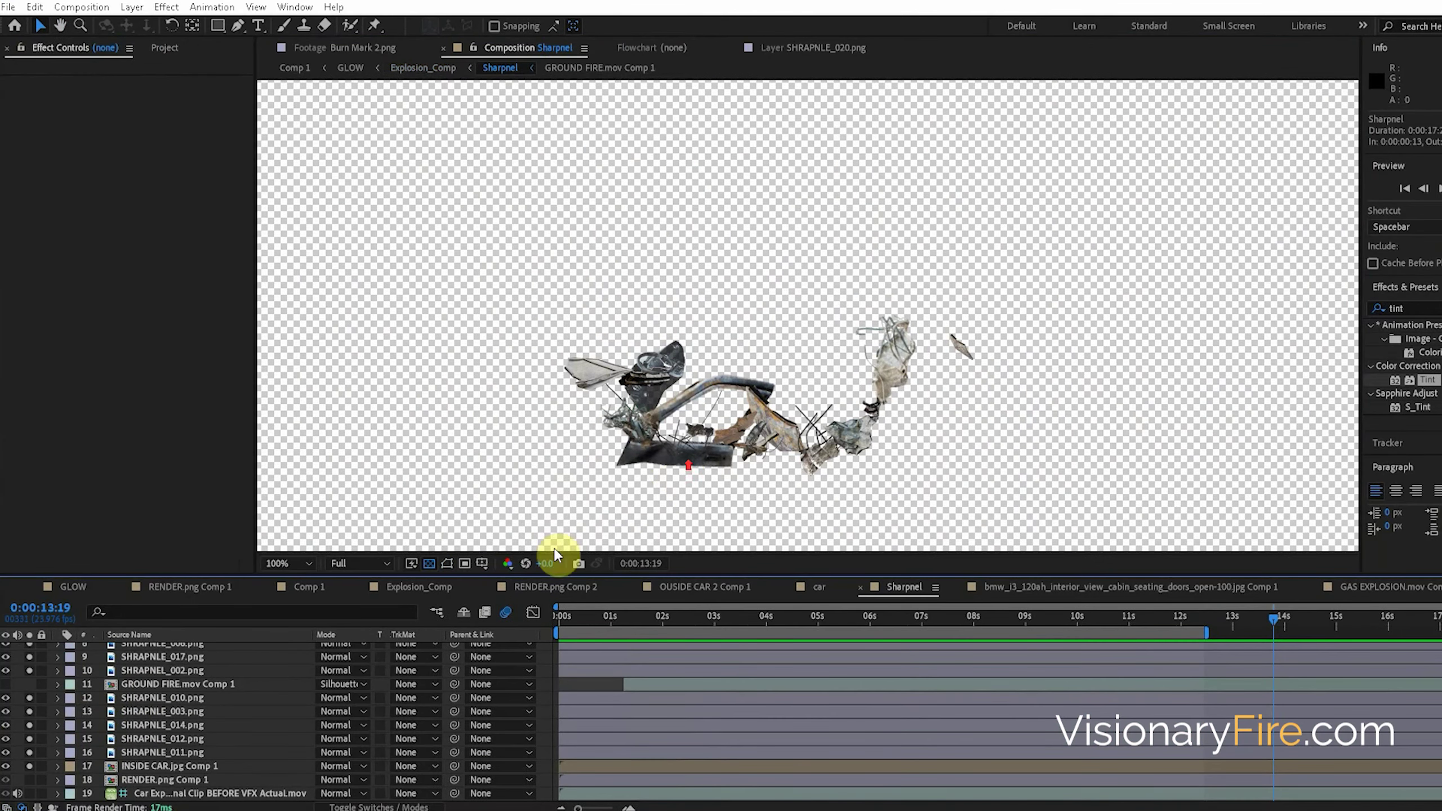
pyautogui.click(145, 685)
pyautogui.click(28, 683)
pyautogui.click(29, 683)
pyautogui.click(29, 684)
pyautogui.click(29, 684)
pyautogui.click(29, 685)
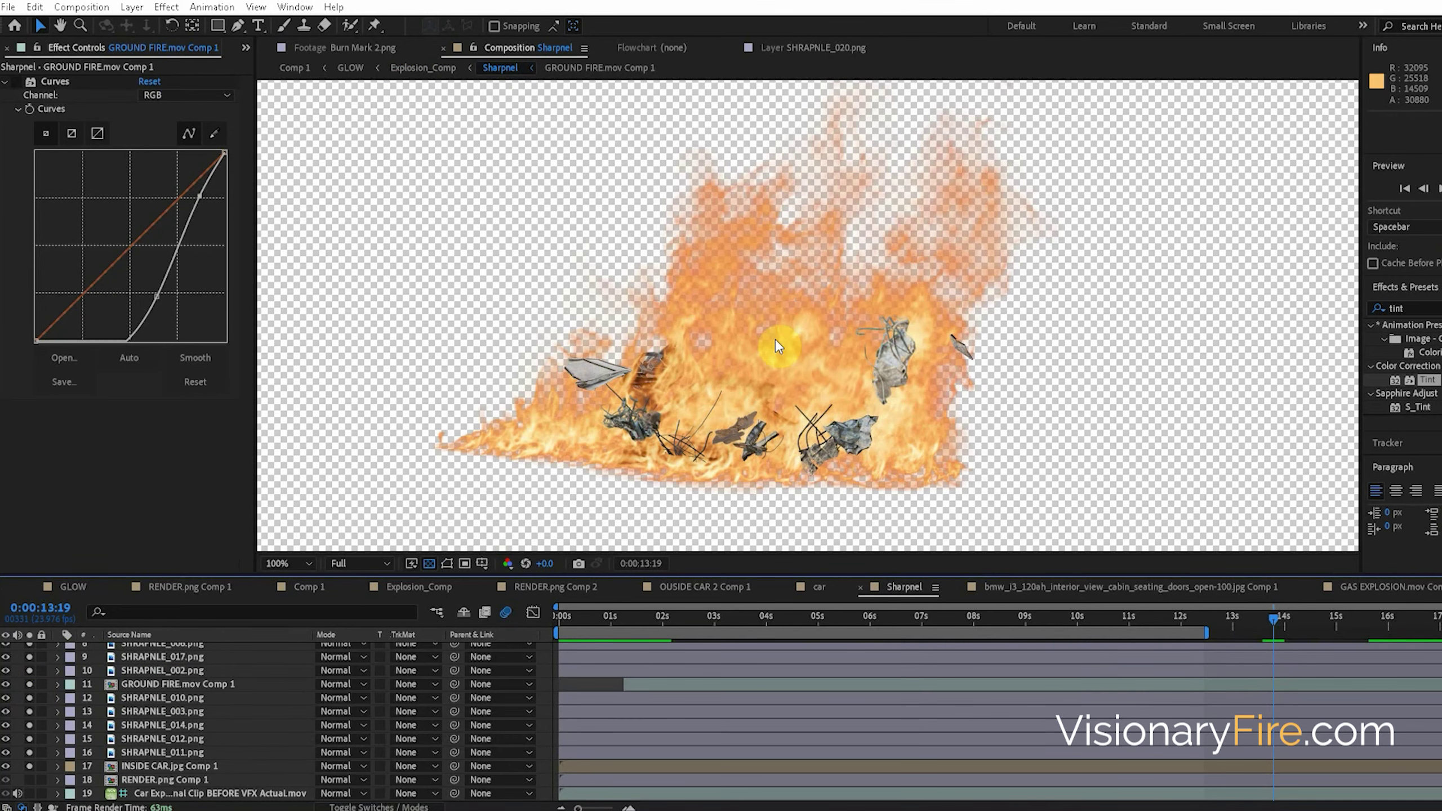
# Set the blending mode of GROUND FIRE.mov Comp 1 to Silhouette Luma and solo the layer with the shrapnel
pyautogui.click(199, 684)
pyautogui.click(366, 676)
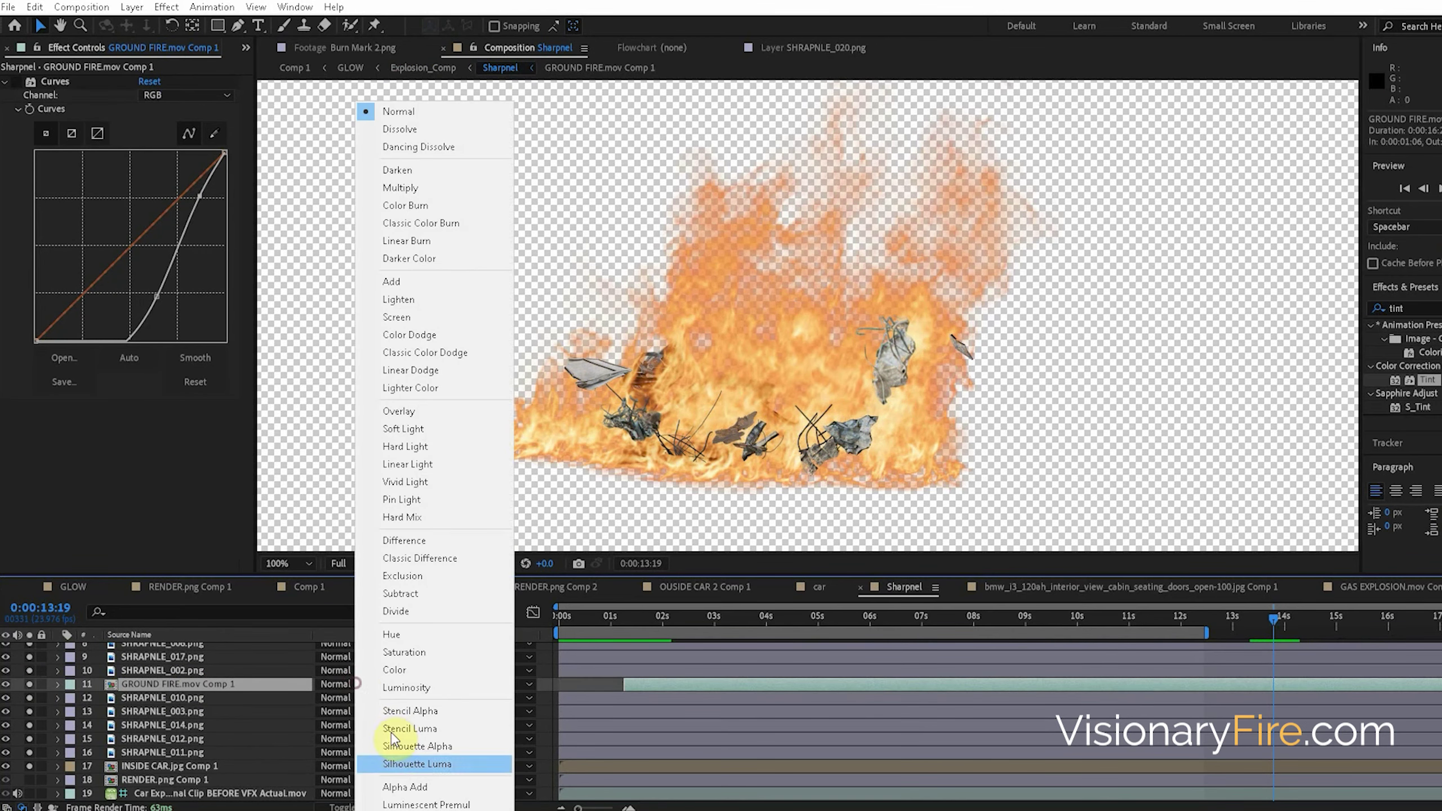
pyautogui.click(418, 772)
pyautogui.click(29, 685)
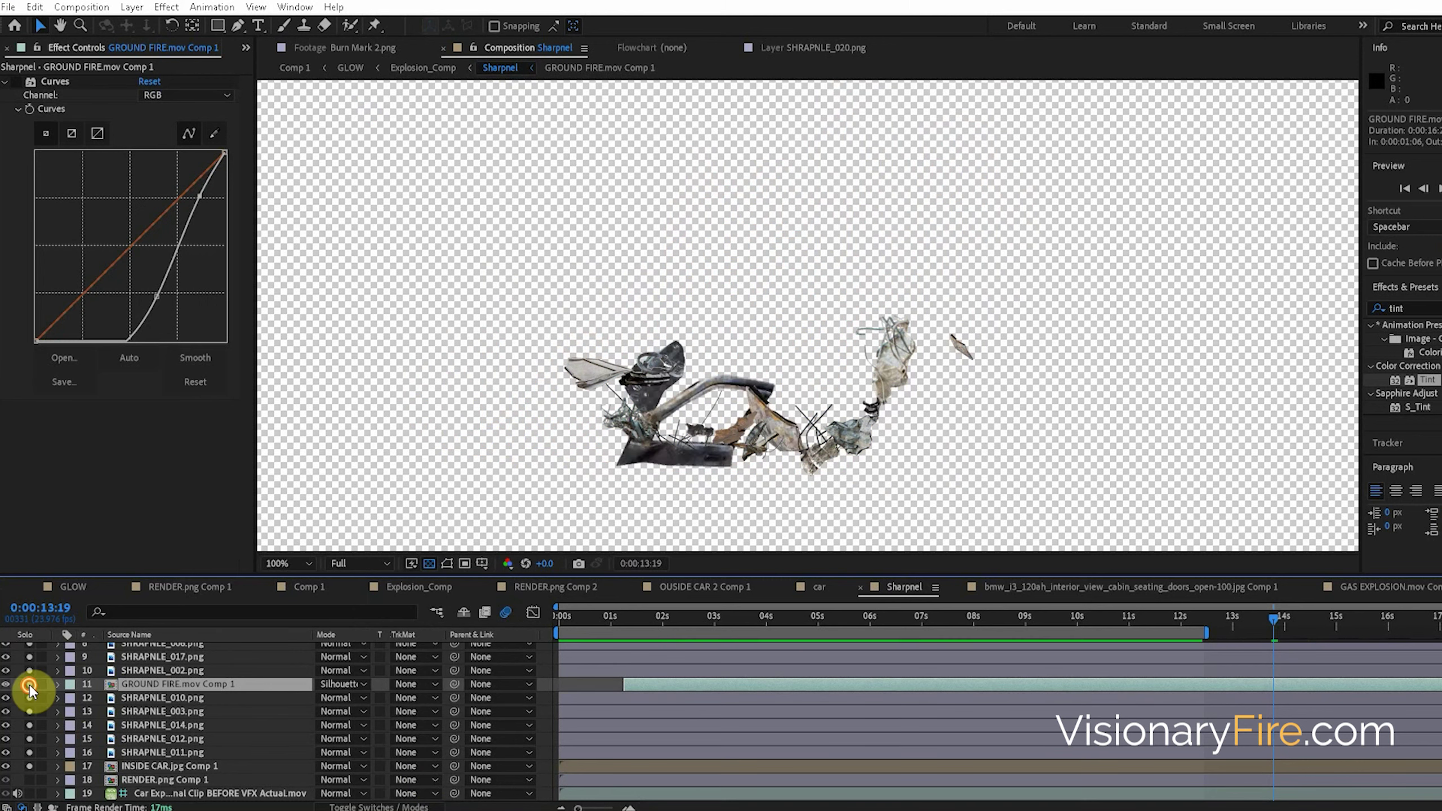
pyautogui.click(29, 684)
# Shift the RGB curve of GROUND FIRE.mov Comp 1 toward the highlights so the fire cuts away less of the shrapnel
pyautogui.scroll(2, 640, 460)
pyautogui.press('v')
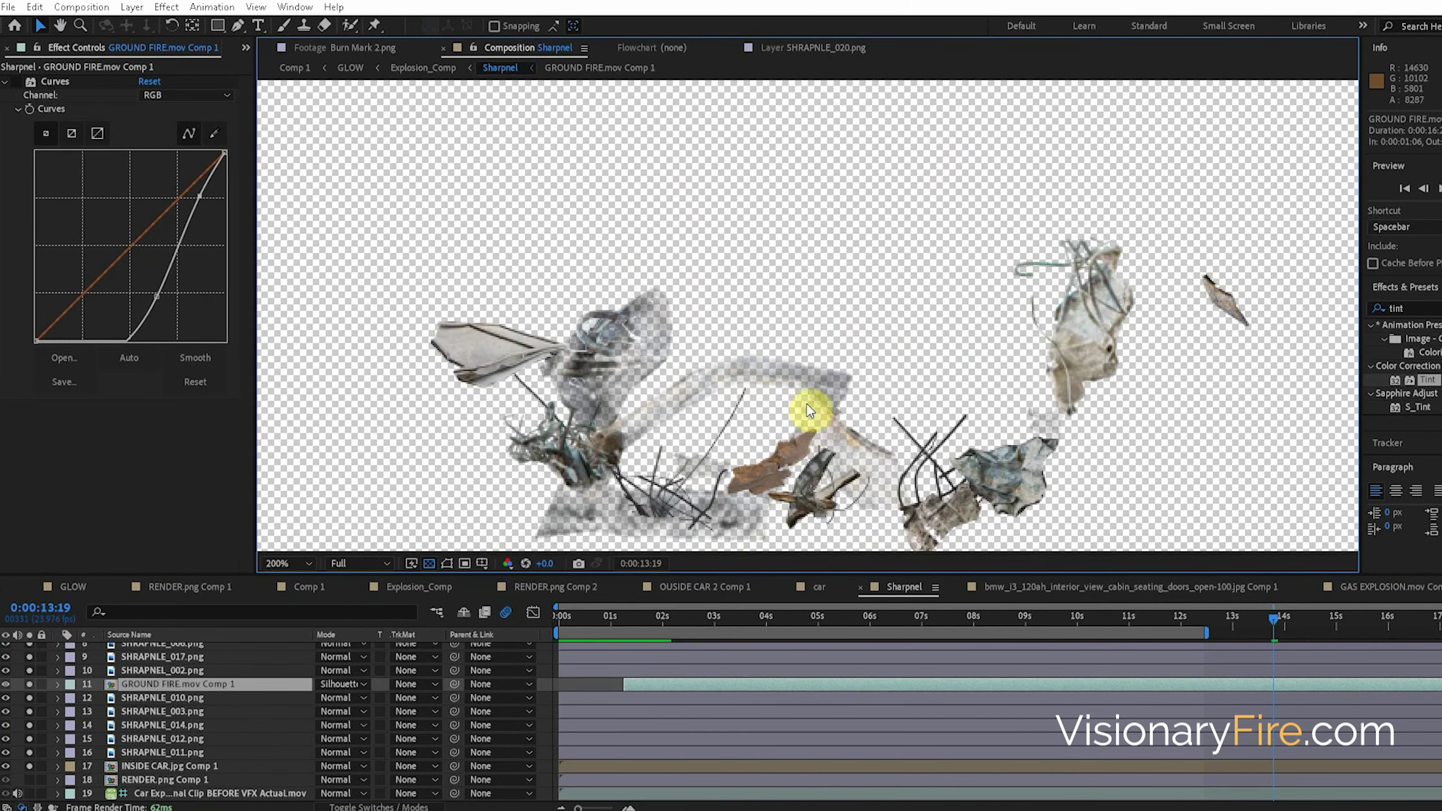
pyautogui.click(17, 85)
pyautogui.moveTo(157, 295)
pyautogui.mouseDown()
pyautogui.moveTo(179, 309)
pyautogui.moveTo(203, 193)
pyautogui.mouseUp()
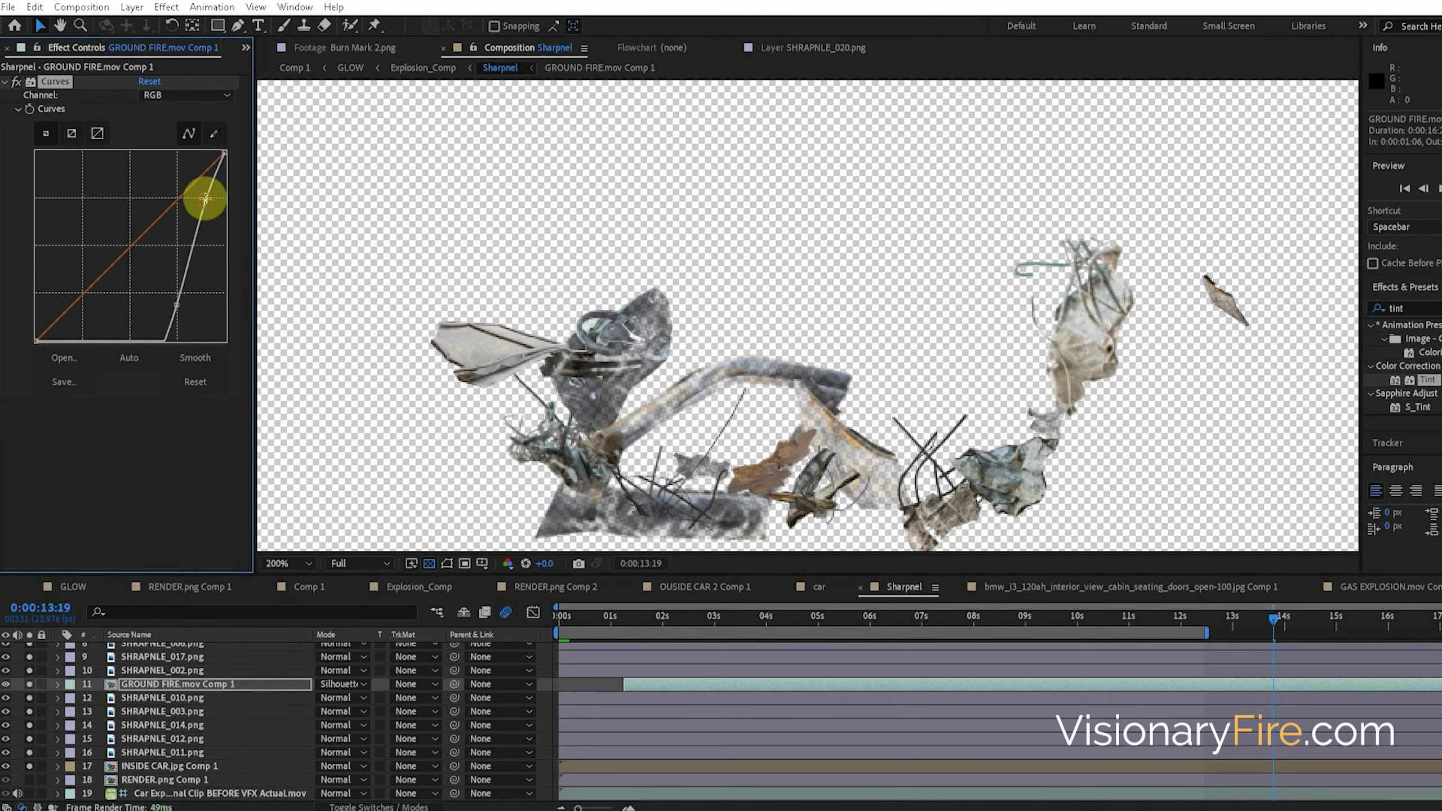
# Open the GLOW composition and examine the burning car in the finished composite
pyautogui.click(425, 67)
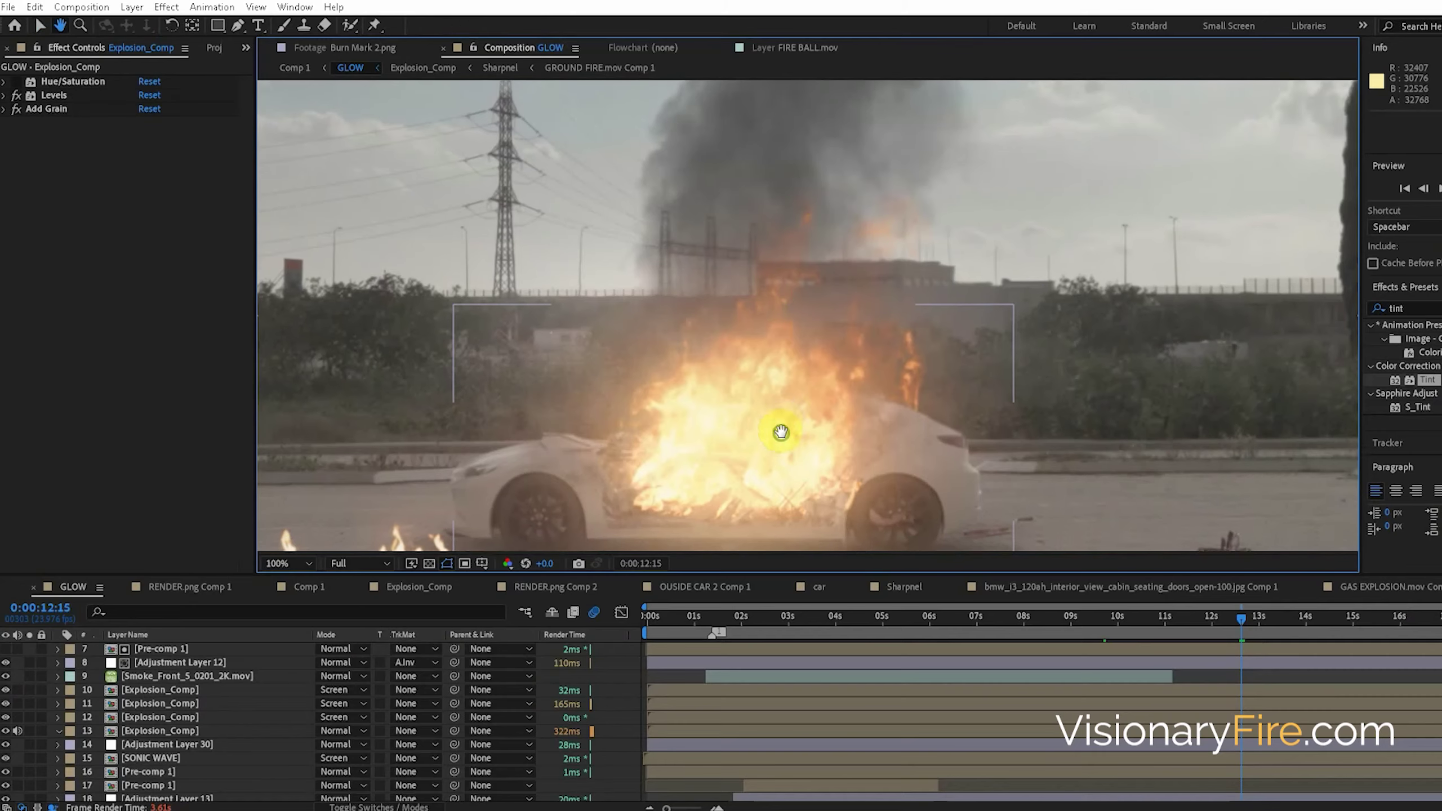
pyautogui.press('h')
pyautogui.moveTo(672, 408); pyautogui.dragTo(719, 416)
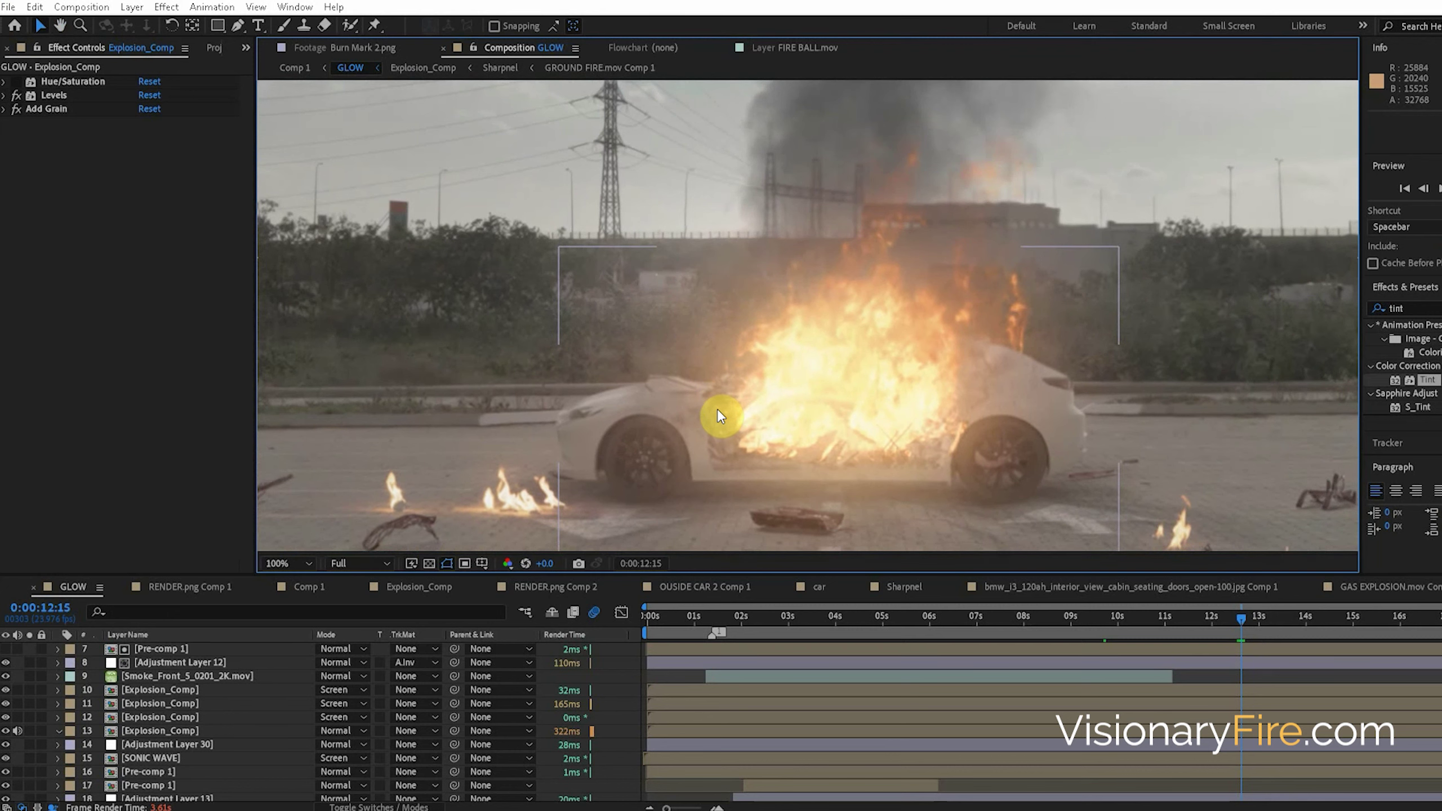
pyautogui.press('h')
pyautogui.moveTo(724, 409); pyautogui.dragTo(746, 389)
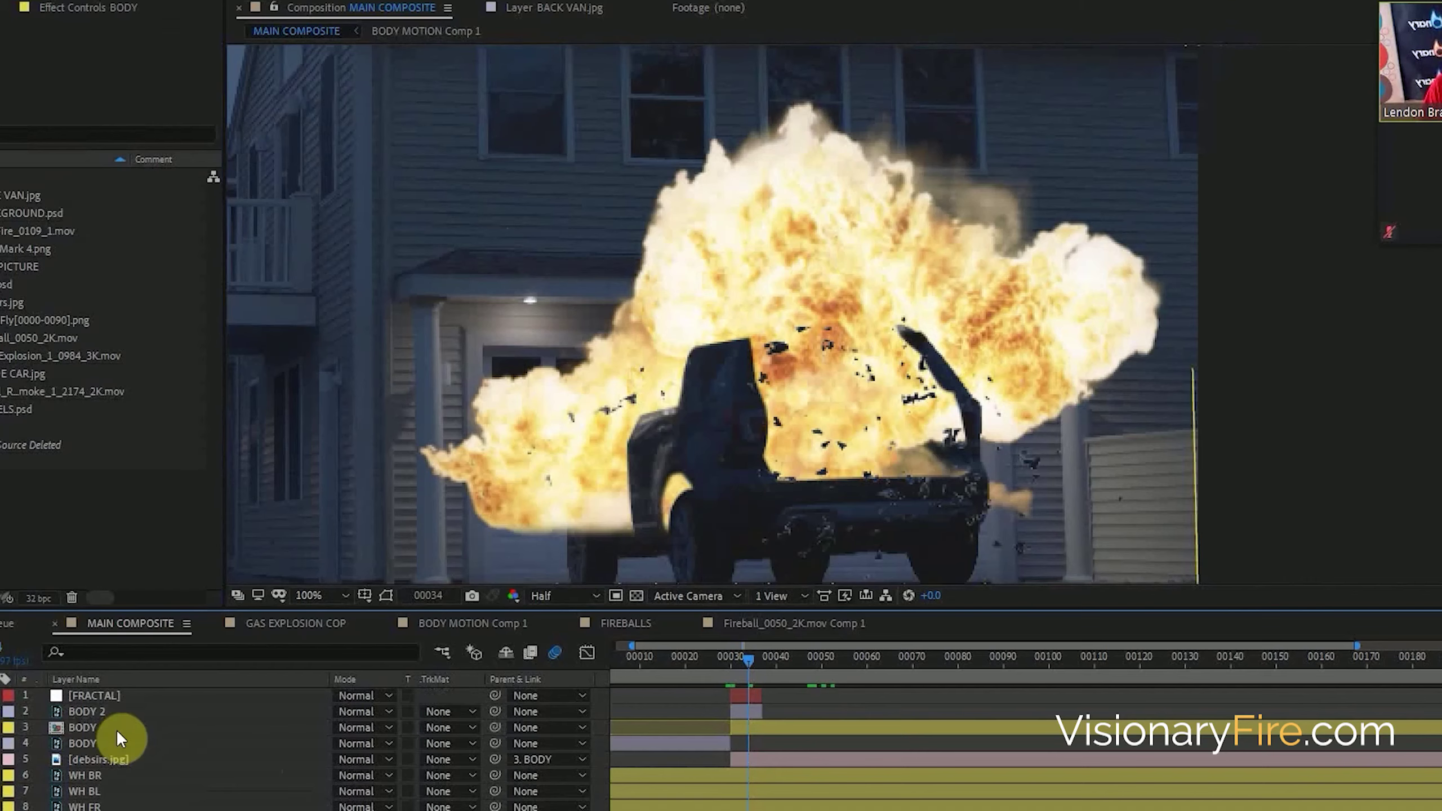
# Try a Subtract mask around the upper cabin on the BODY layer in MAIN COMPOSITE, feathered by 56 pixels
pyautogui.click(119, 728)
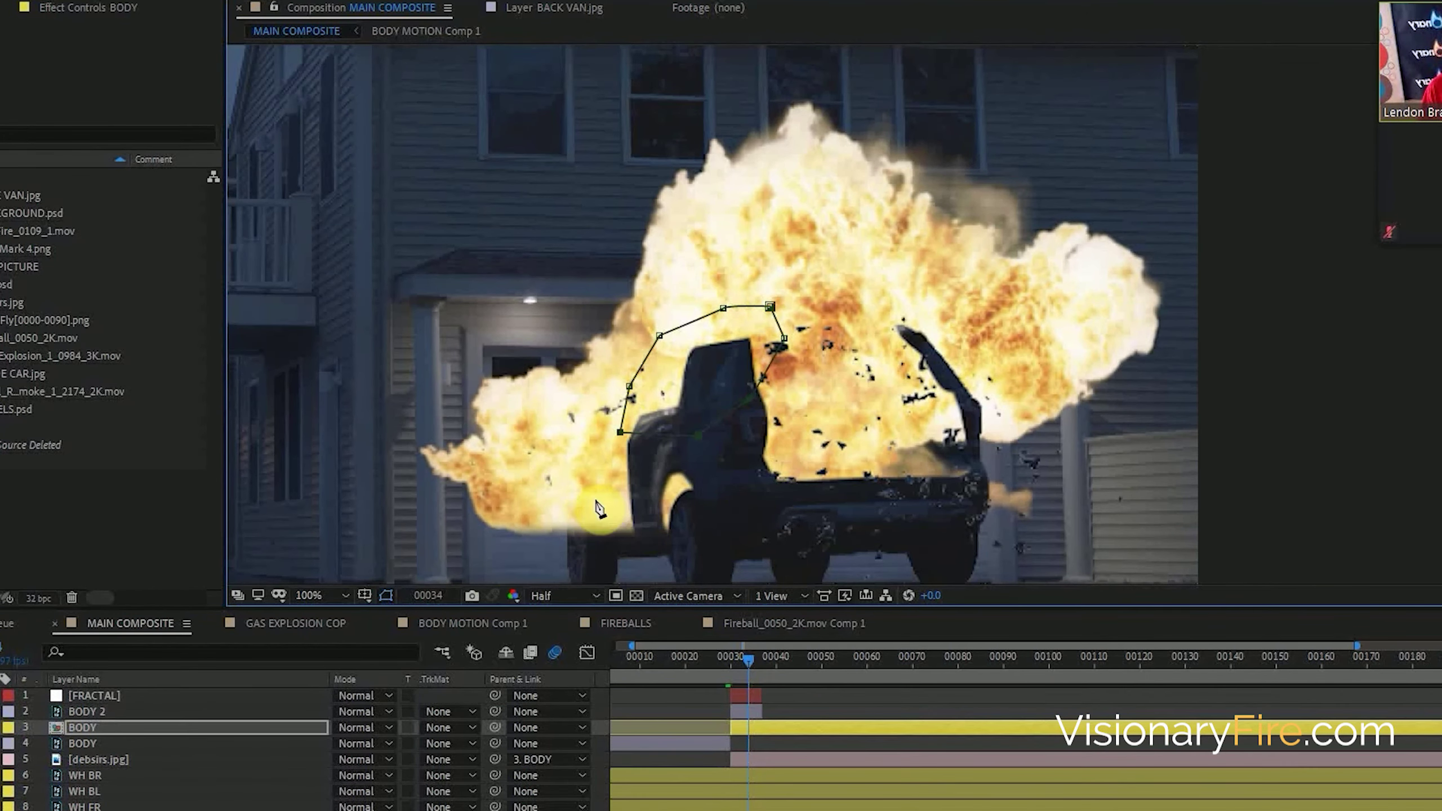
pyautogui.moveTo(357, 759); pyautogui.dragTo(422, 753)
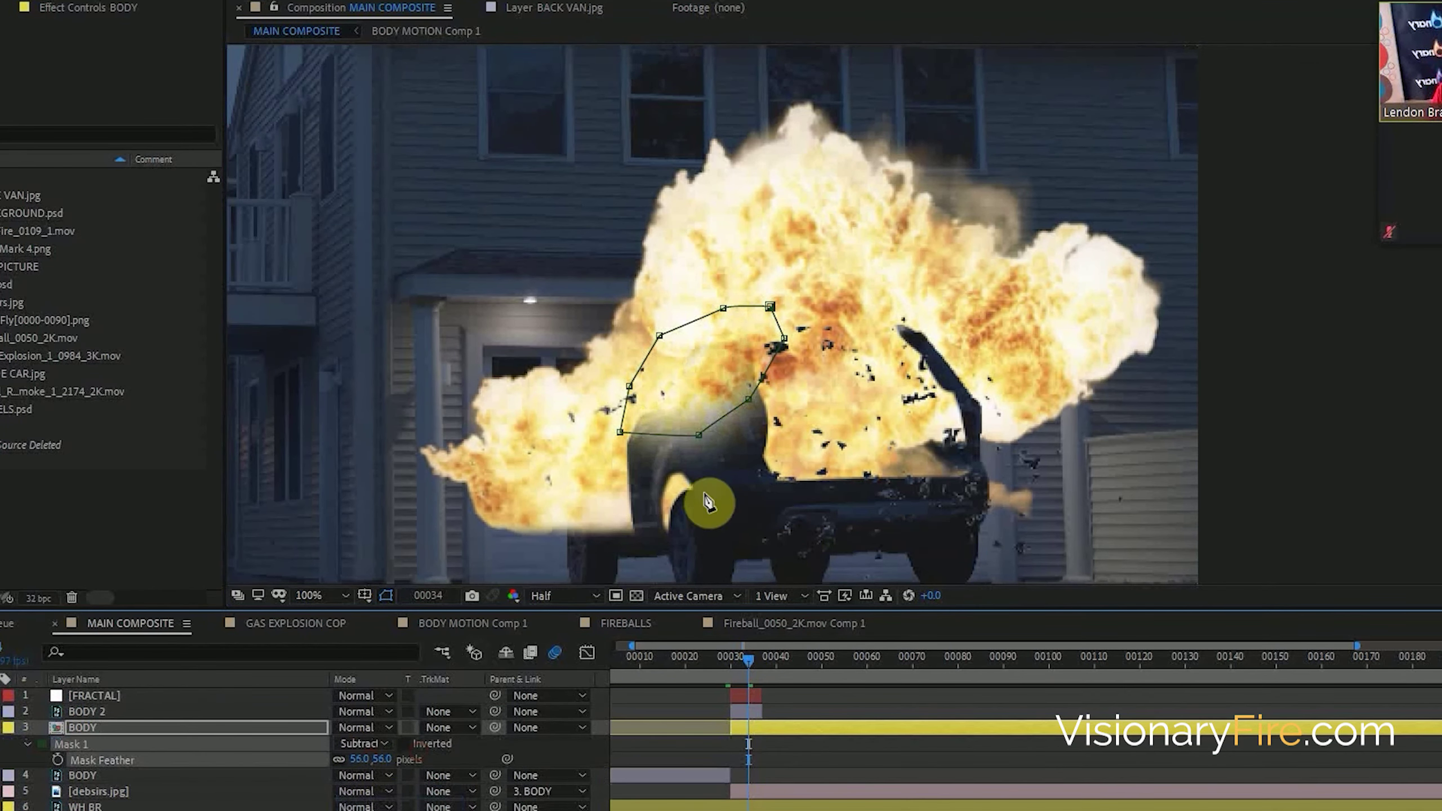
pyautogui.click(746, 380)
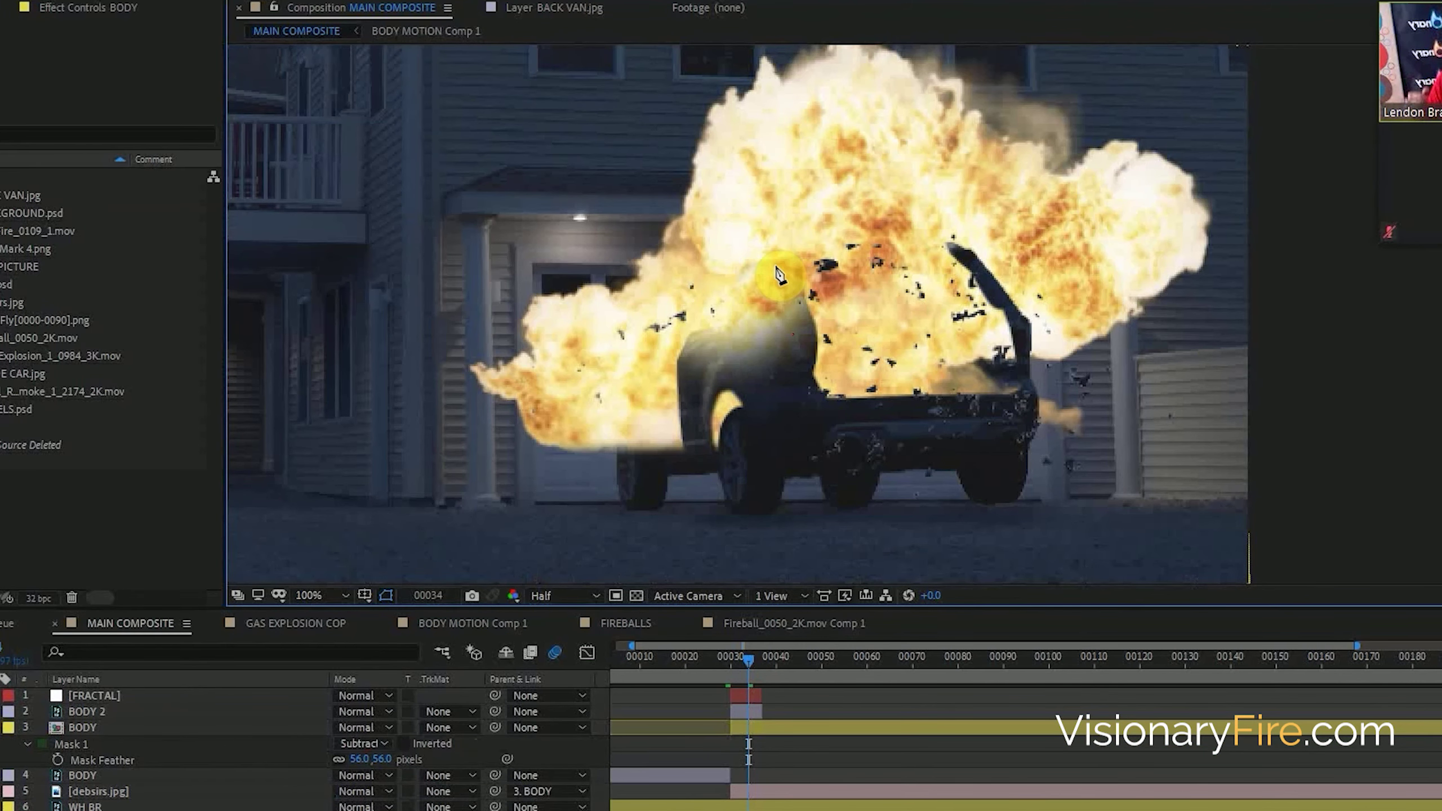
pyautogui.scroll(2, 780, 275)
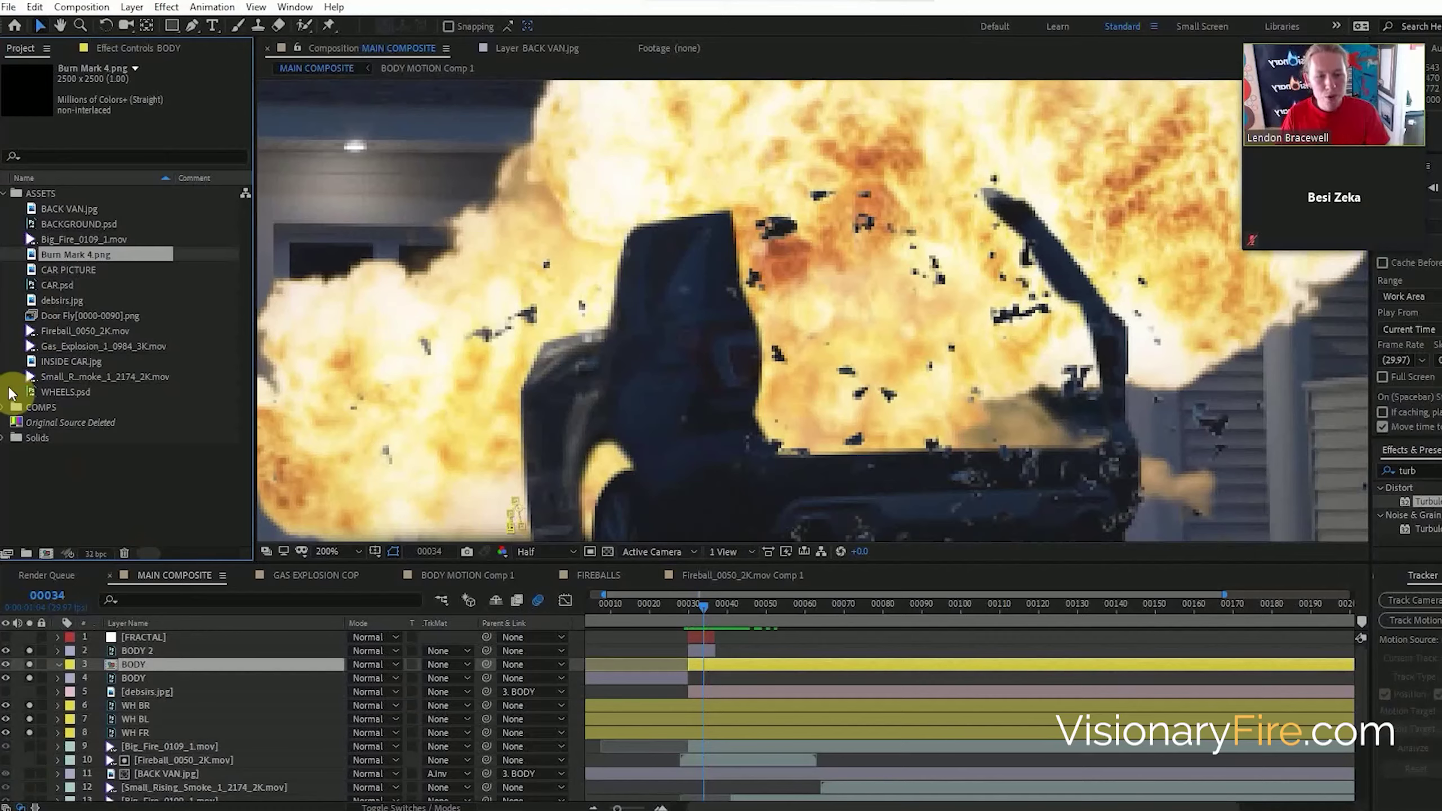
# Add Fireball_0050_2K.mov to MAIN COMPOSITE, scale it to 24% over the cabin, and place it directly above the BODY layer
pyautogui.click(5, 407)
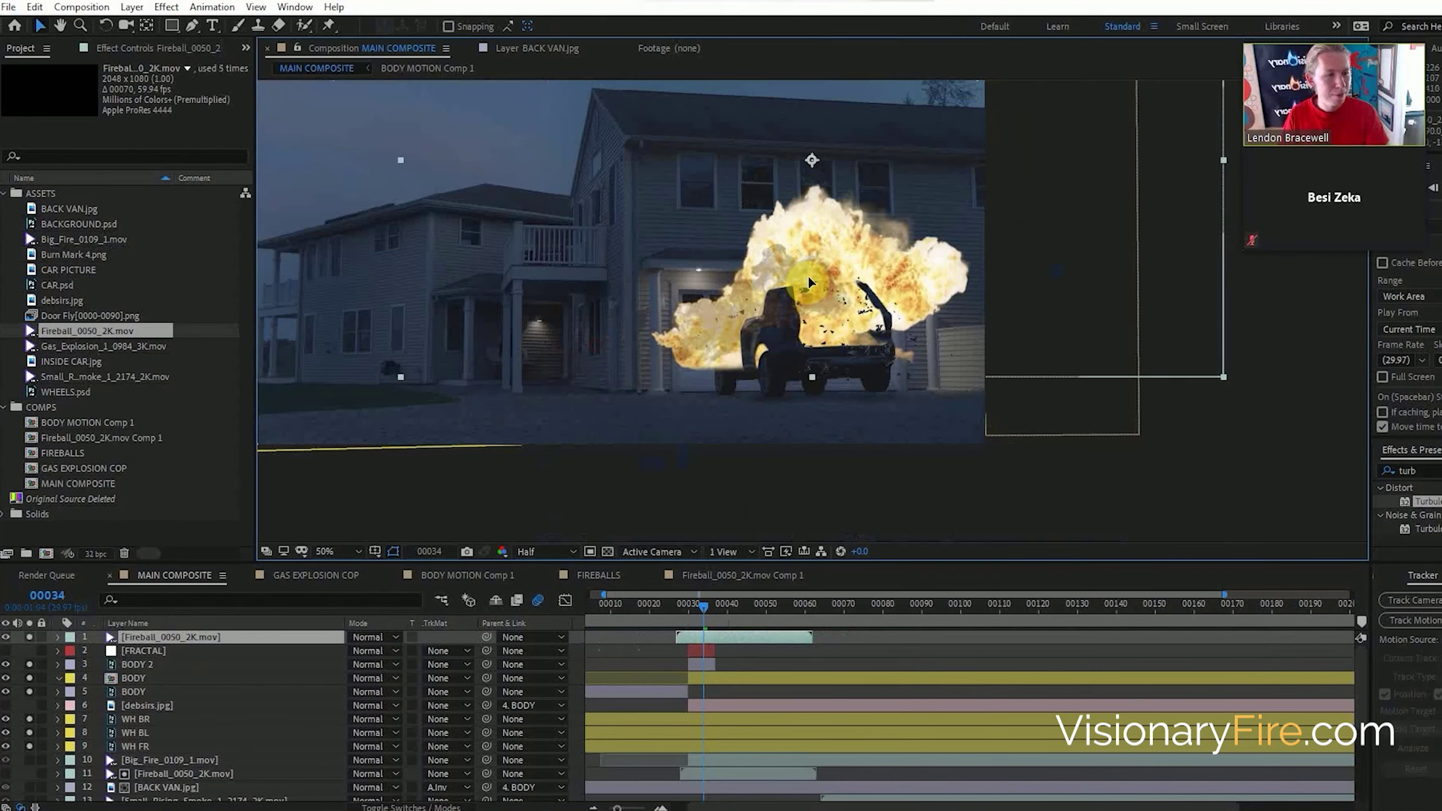
pyautogui.scroll(1, 818, 393)
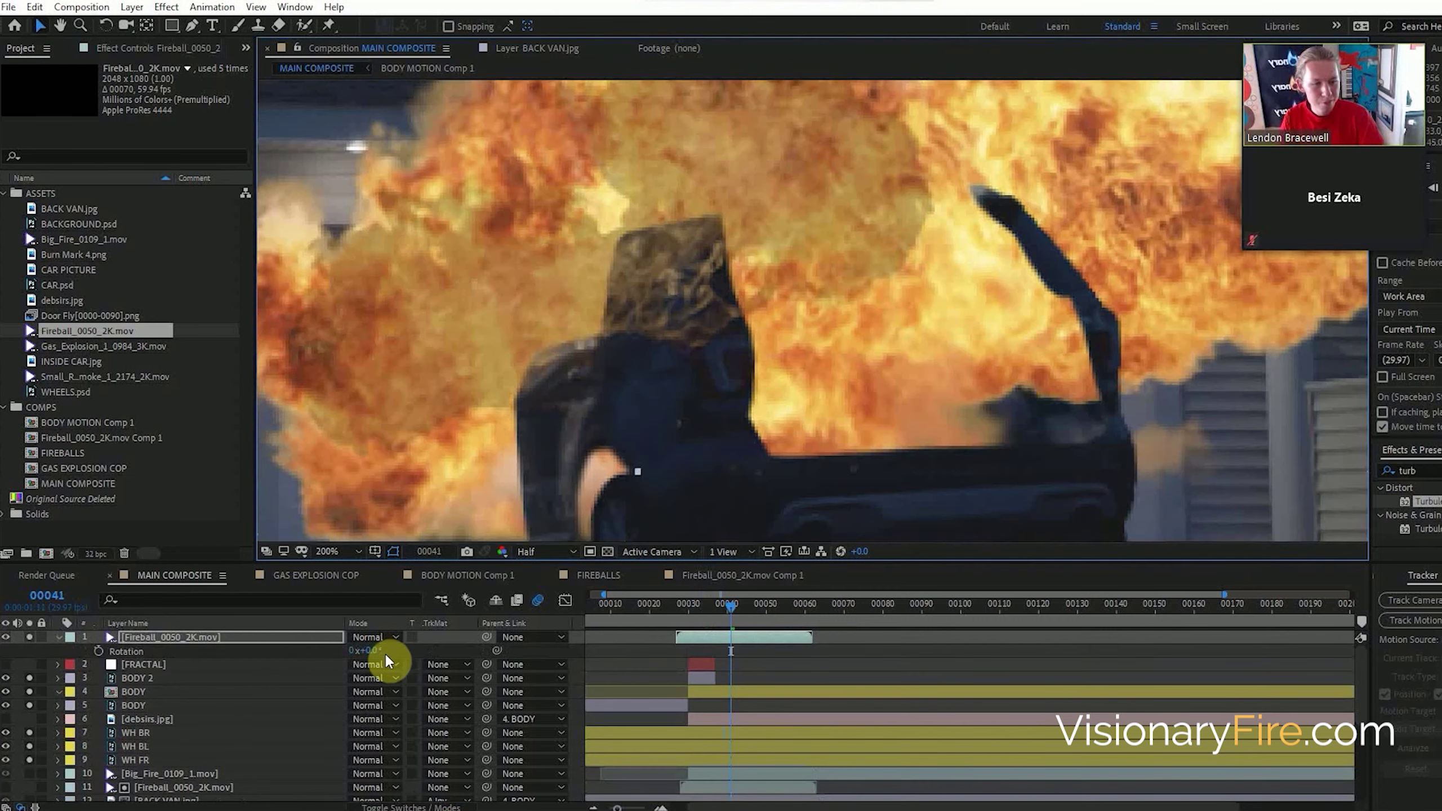
pyautogui.moveTo(363, 651); pyautogui.dragTo(361, 652)
pyautogui.moveTo(384, 653); pyautogui.dragTo(372, 647)
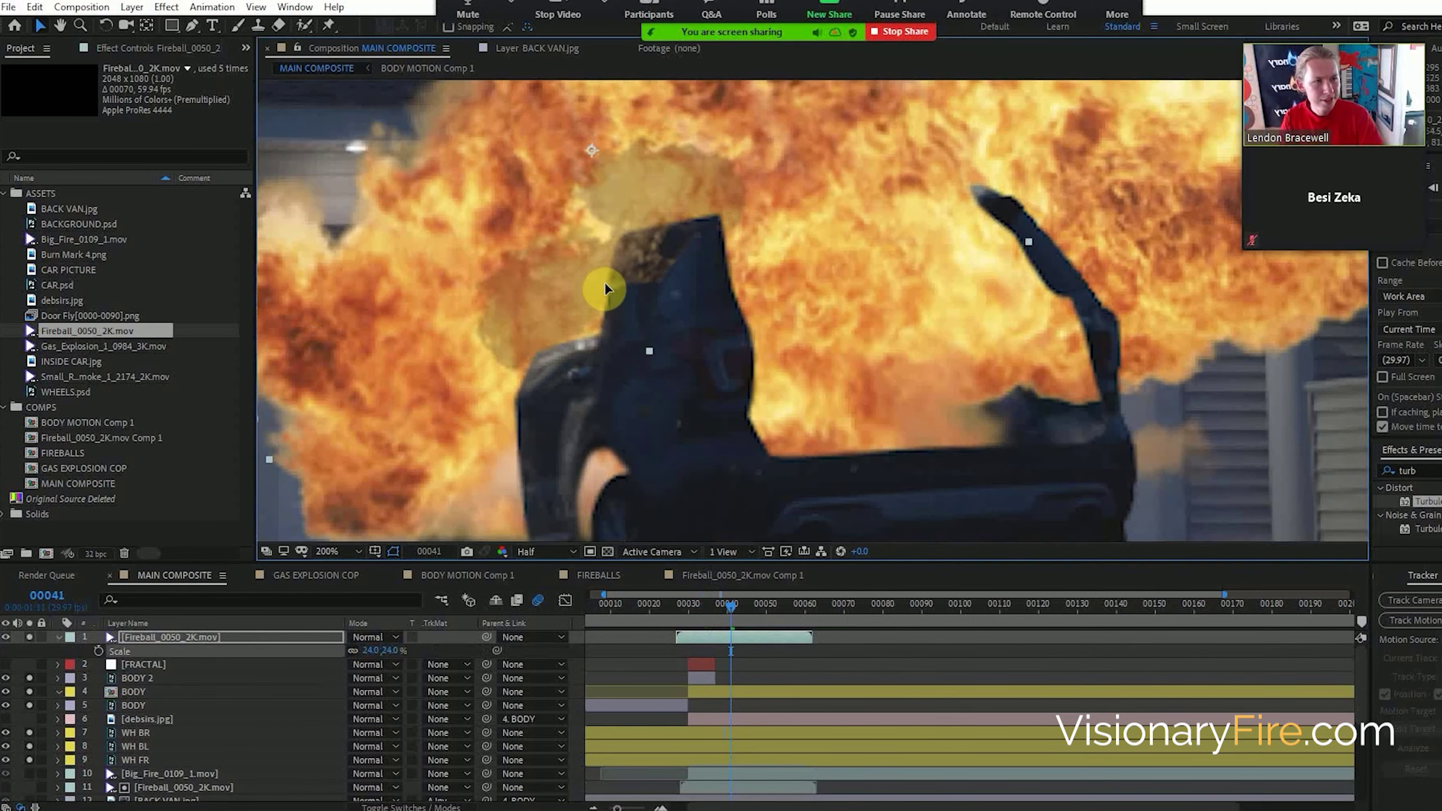
pyautogui.moveTo(177, 637); pyautogui.dragTo(483, 686)
# Set the BODY layer's track matte to Alpha Inverted Matte from Fireball_0050_2K.mov and reposition the fireball over the cabin
pyautogui.click(174, 691)
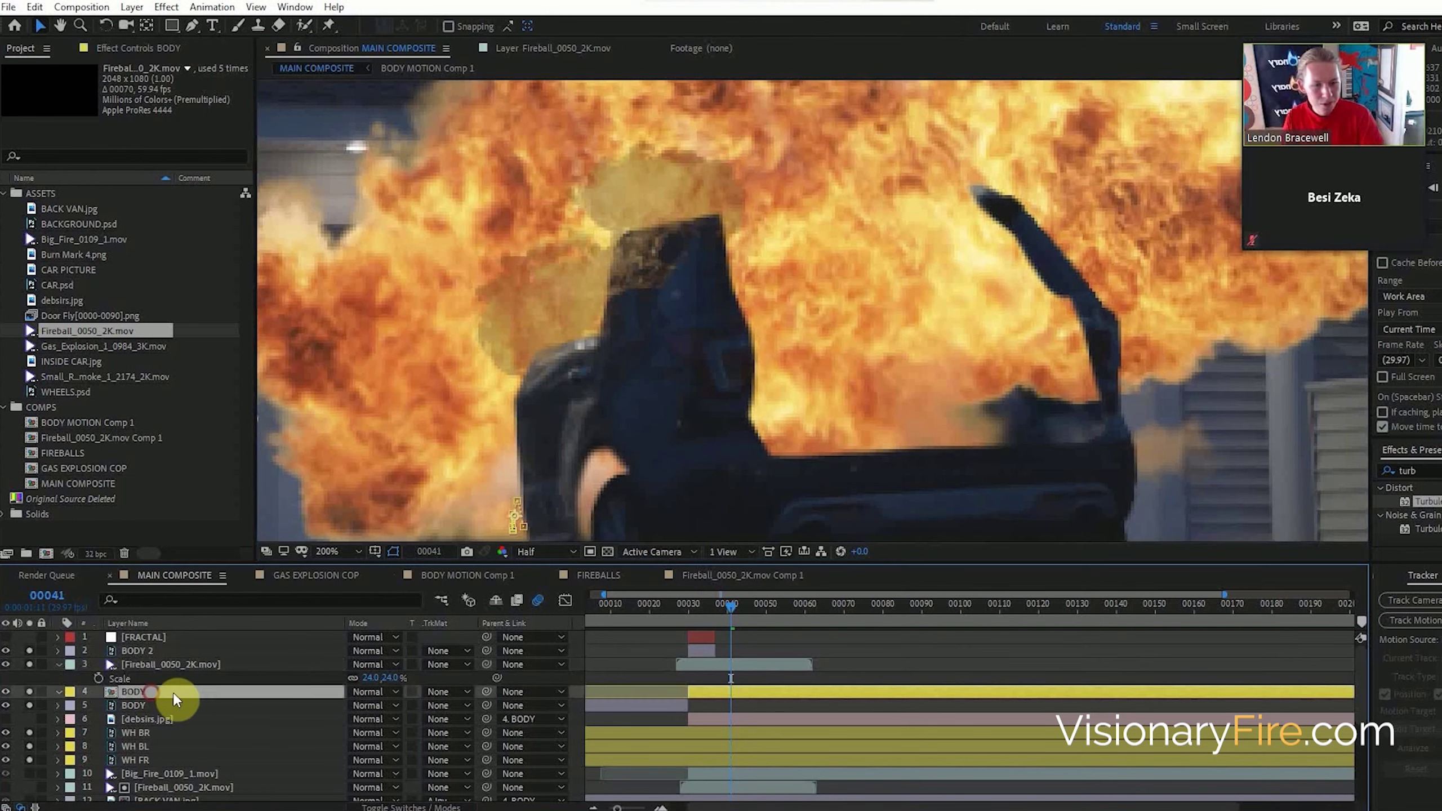
pyautogui.click(445, 692)
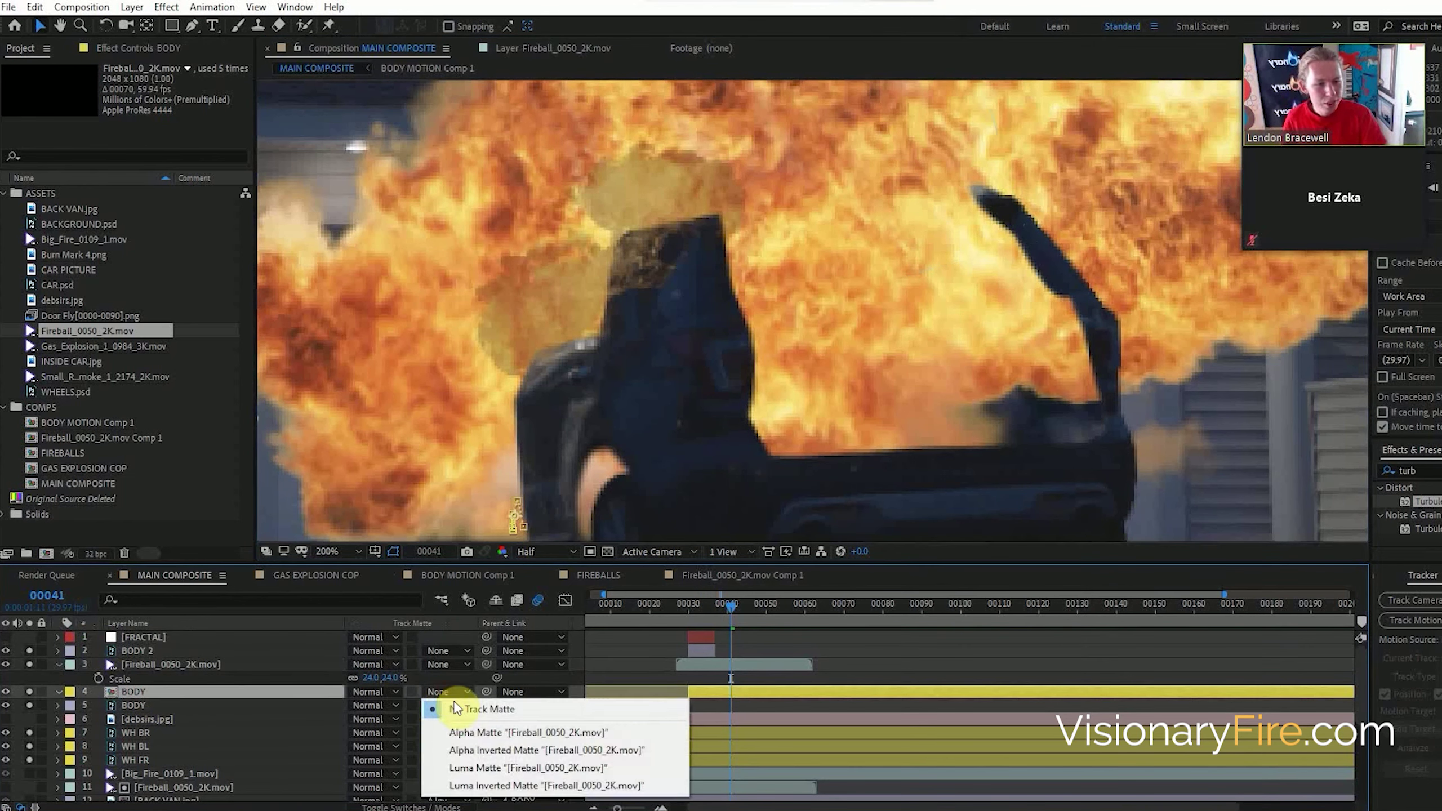
pyautogui.click(482, 750)
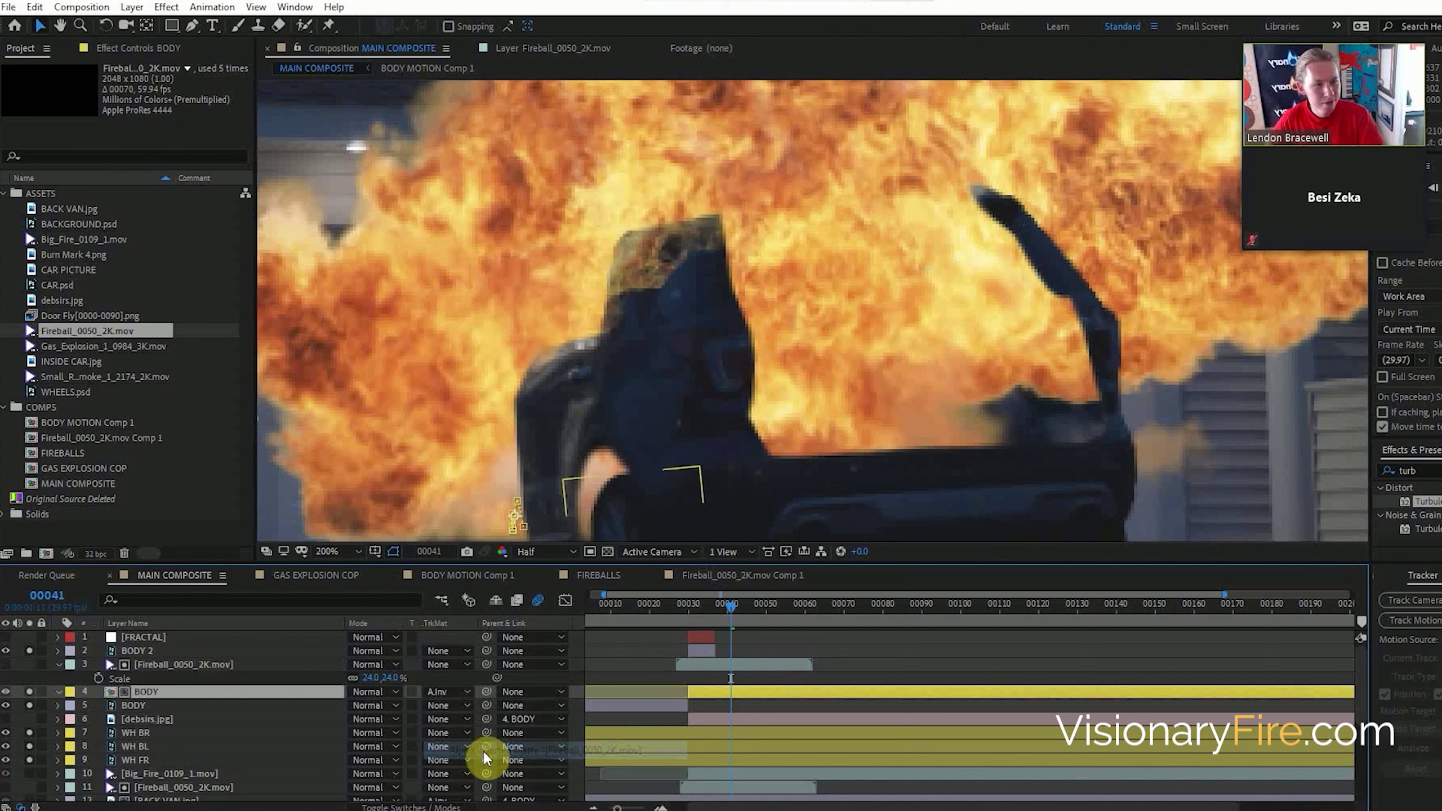
pyautogui.click(144, 665)
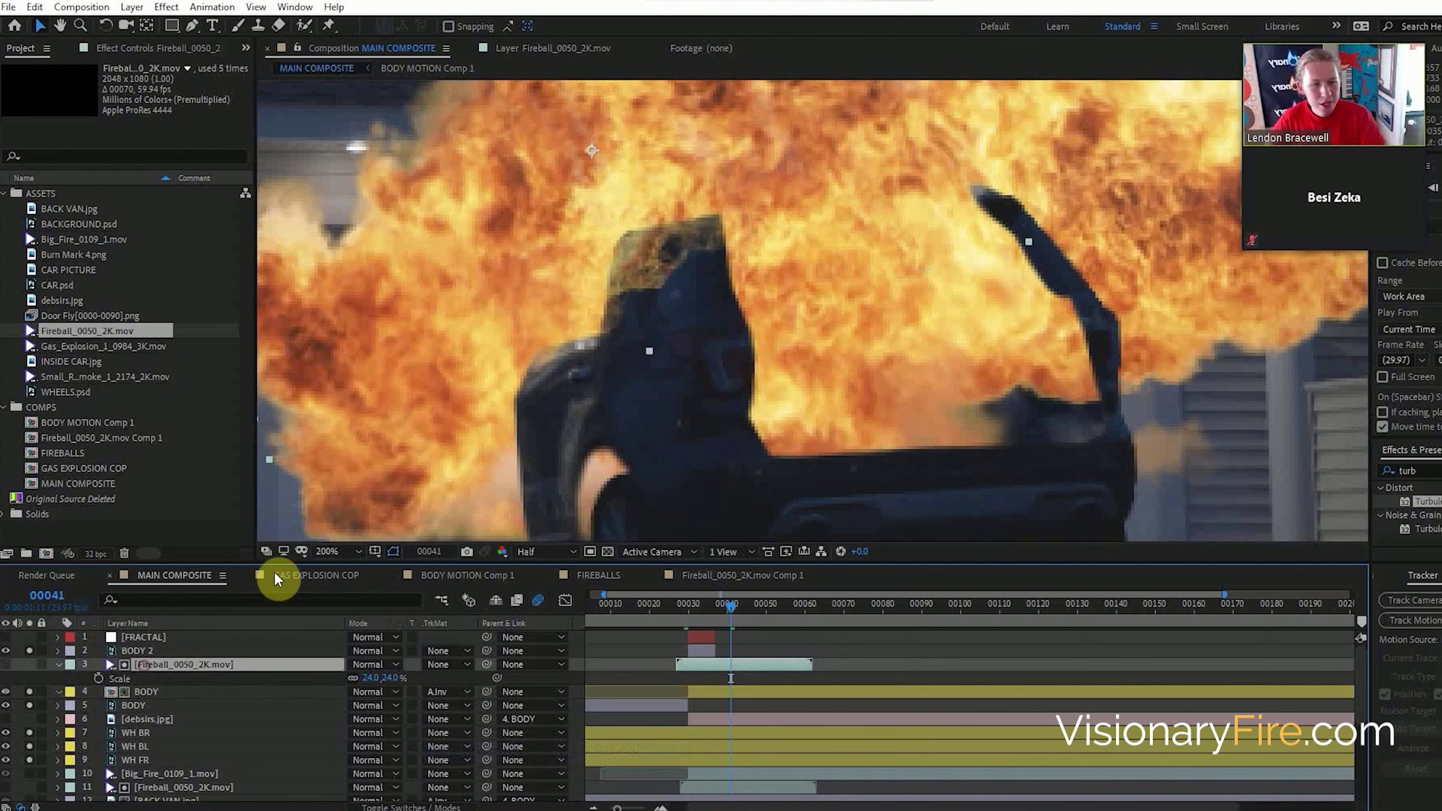
pyautogui.moveTo(592, 309)
pyautogui.mouseDown()
pyautogui.moveTo(624, 401)
pyautogui.moveTo(660, 373)
pyautogui.moveTo(605, 404)
pyautogui.moveTo(649, 312)
pyautogui.moveTo(616, 341)
pyautogui.moveTo(586, 297)
pyautogui.moveTo(573, 316)
pyautogui.mouseUp()
# Add a Curves effect to the Fireball_0050_2K.mov matte, raise its Alpha curve, and shift the fireball slightly over the cabin edge
pyautogui.click(1427, 463)
pyautogui.write('curve')
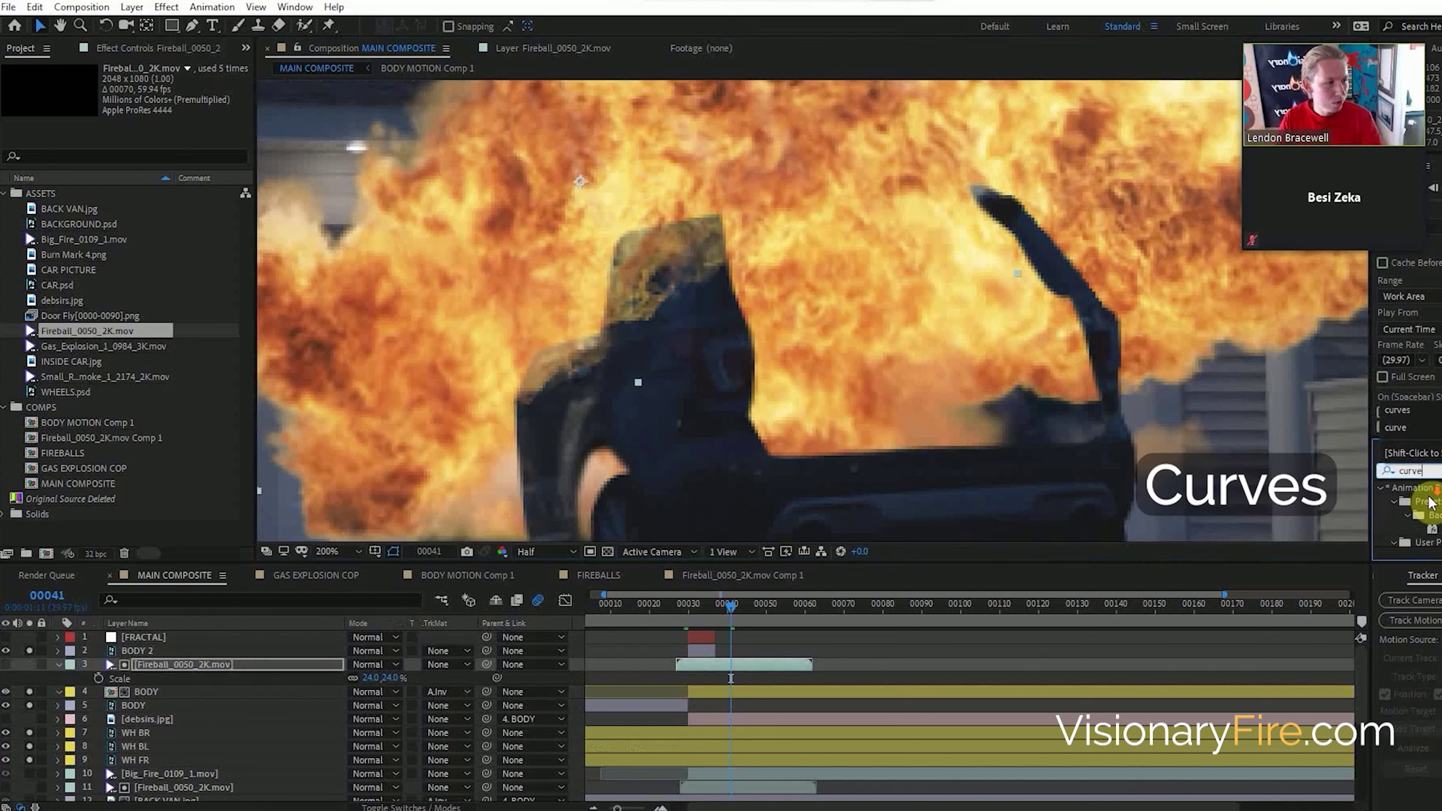
pyautogui.doubleClick(1432, 540)
pyautogui.click(163, 97)
pyautogui.click(177, 184)
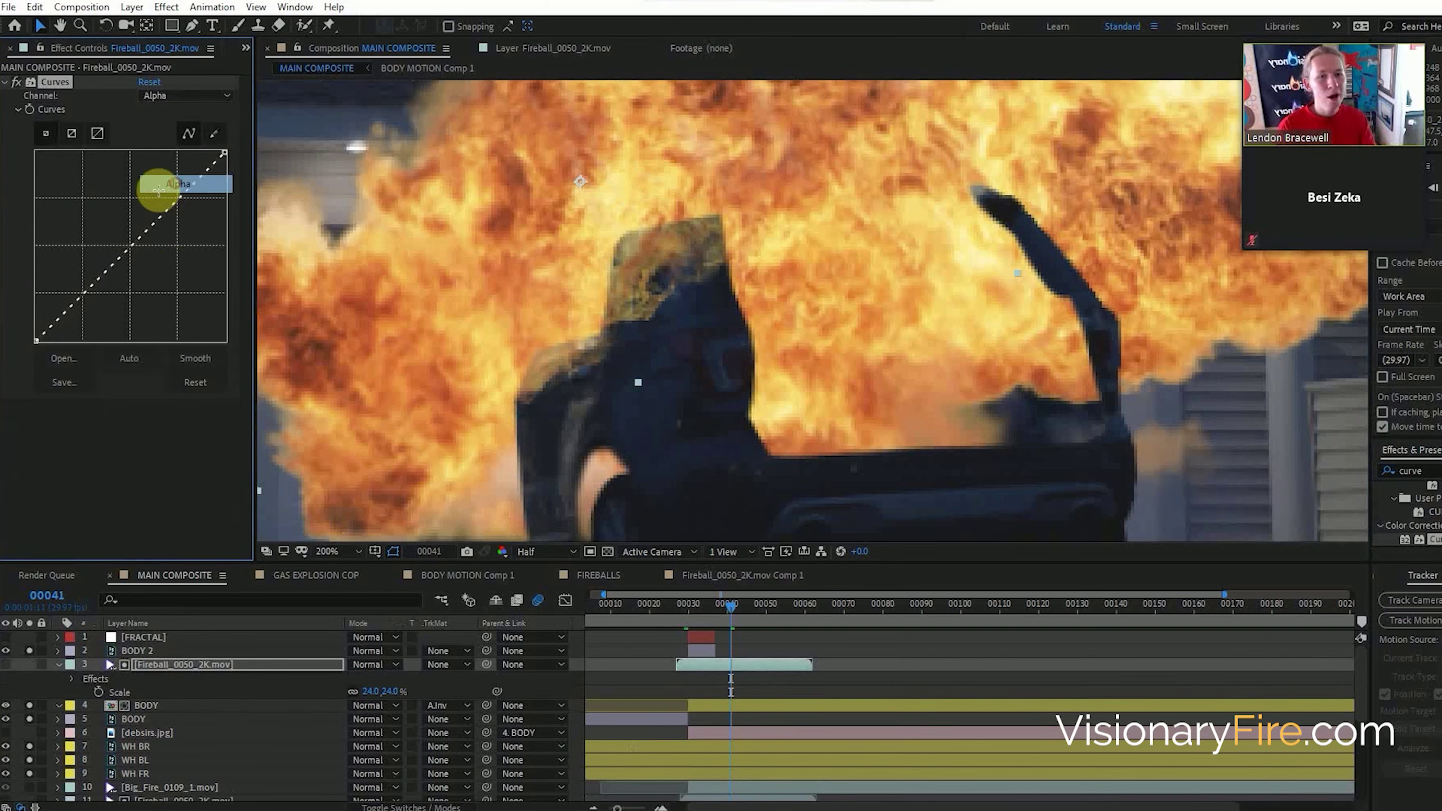
pyautogui.moveTo(122, 244); pyautogui.dragTo(83, 243)
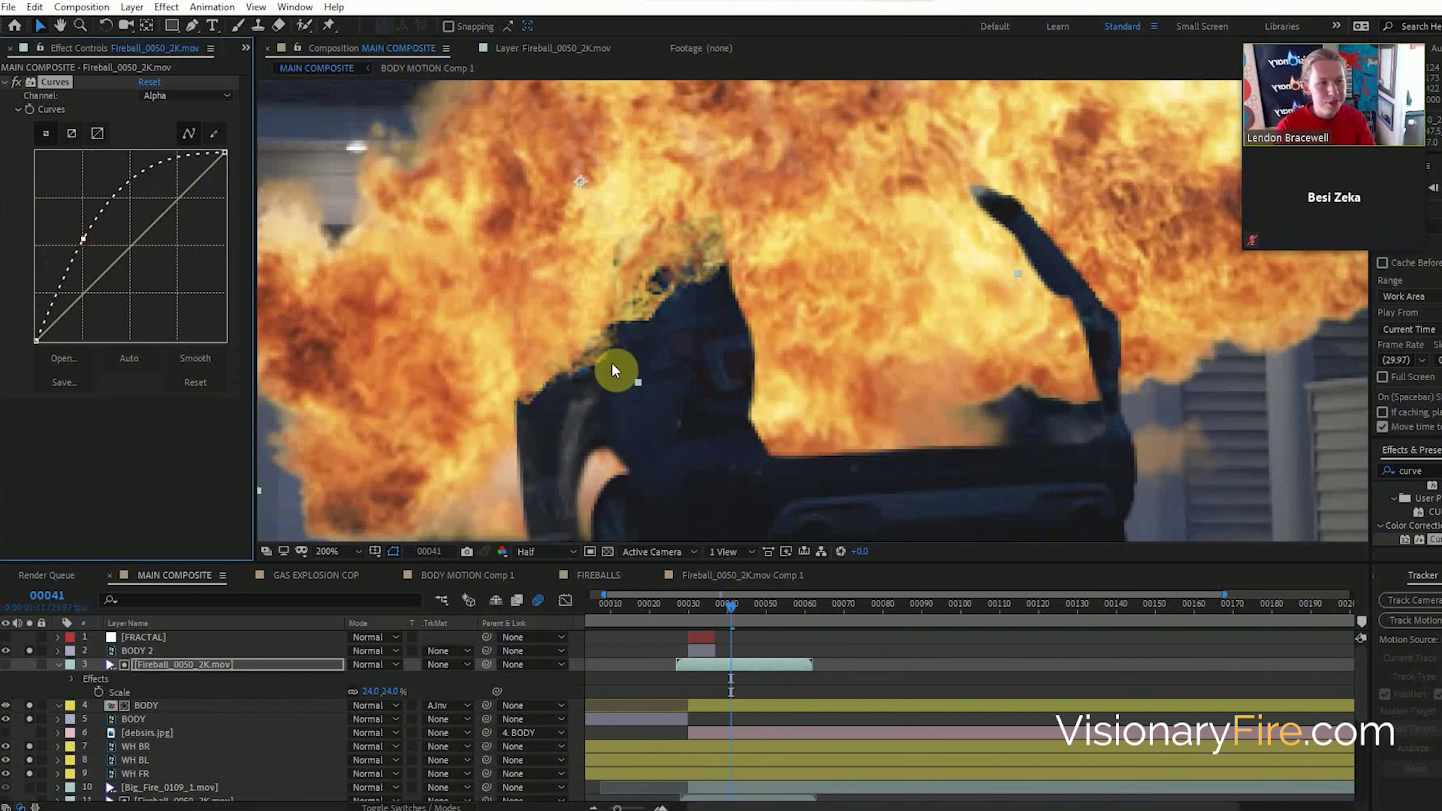
pyautogui.moveTo(601, 318); pyautogui.dragTo(587, 312)
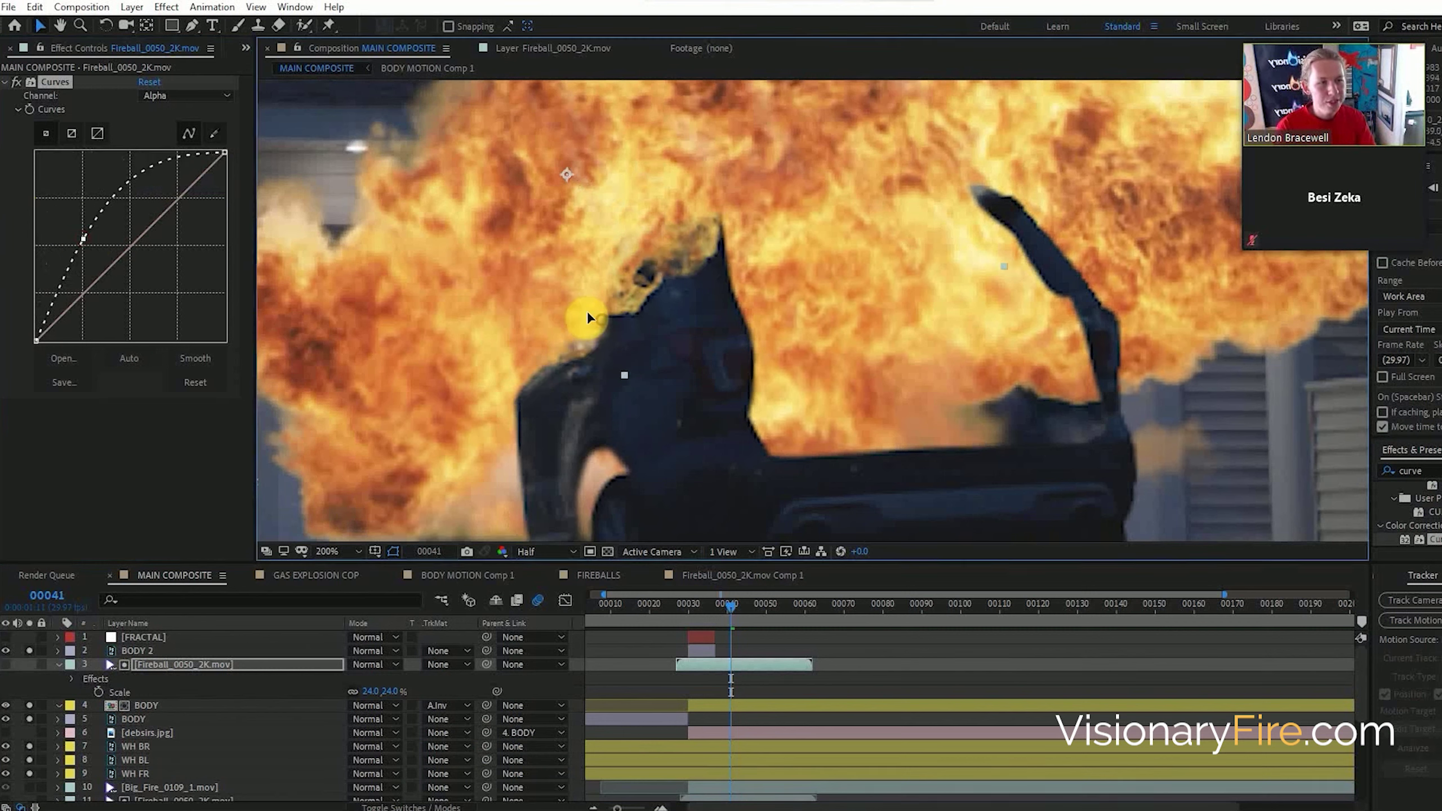
# Duplicate the Fireball_0050_2K.mov matte layer, flip the copy horizontally, place it over the other side of the cabin edge, and rotate it 1°
pyautogui.click(219, 667)
pyautogui.hotkey('ctrl', 'd')
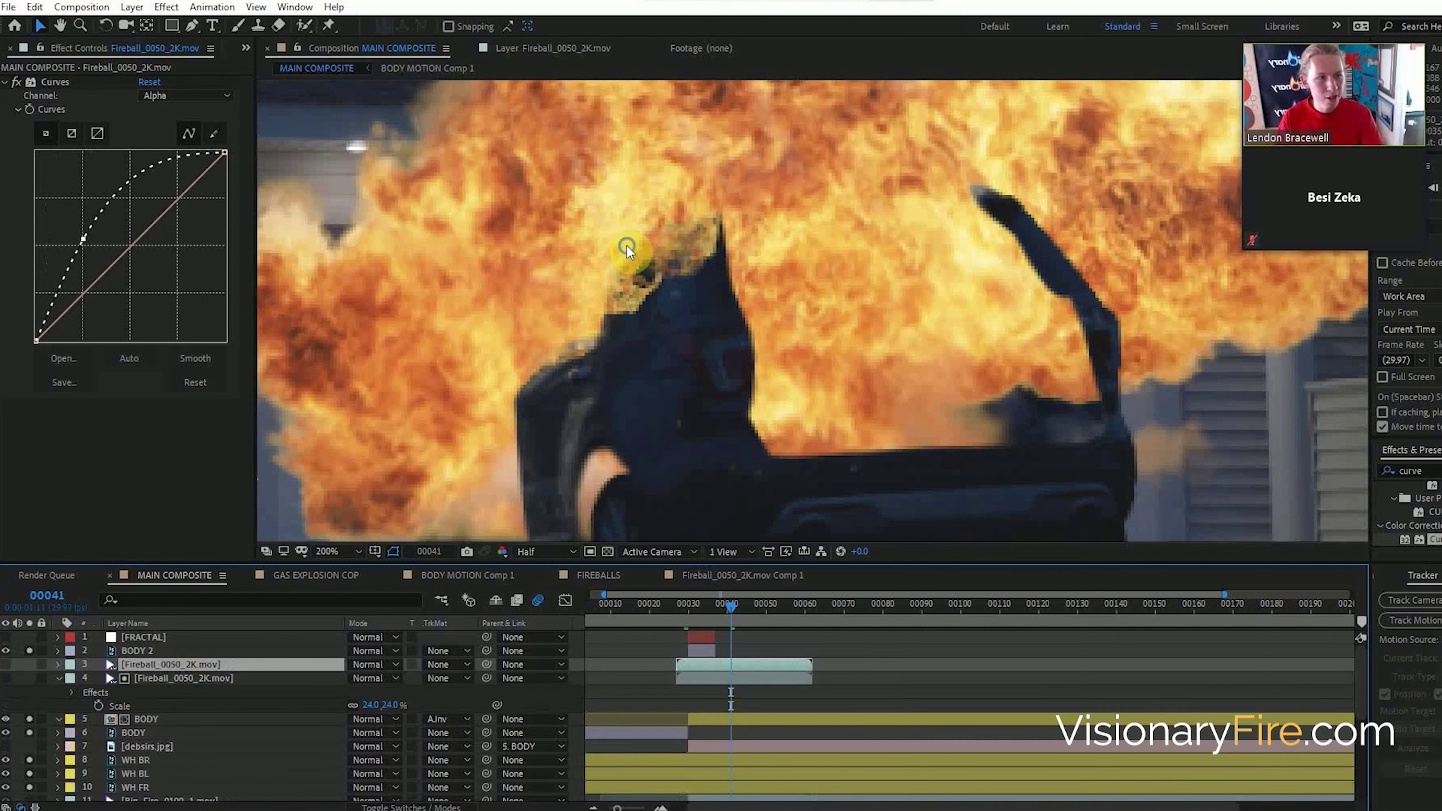
pyautogui.rightClick(627, 242)
pyautogui.rightClick(599, 294)
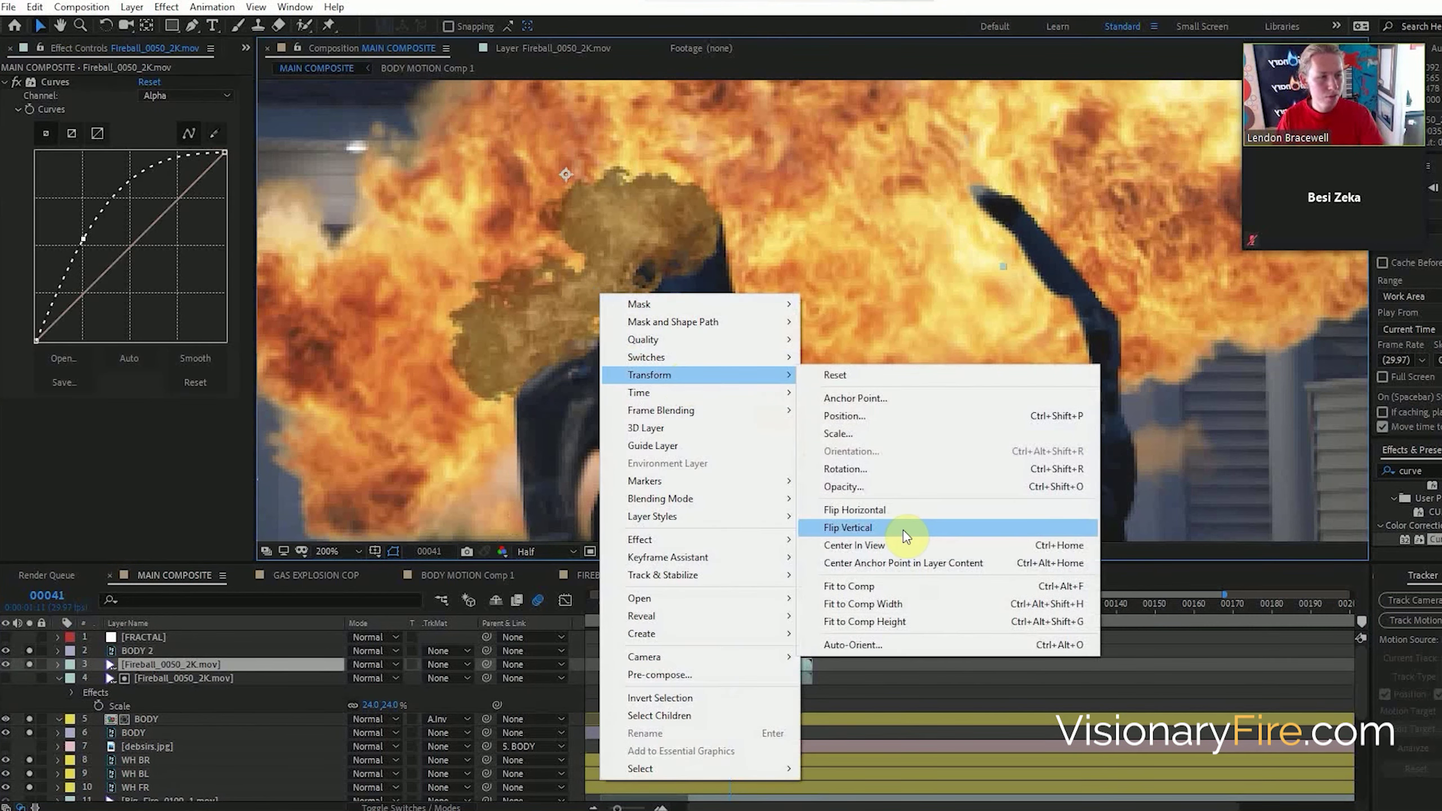
pyautogui.click(908, 510)
pyautogui.moveTo(703, 309); pyautogui.dragTo(826, 287)
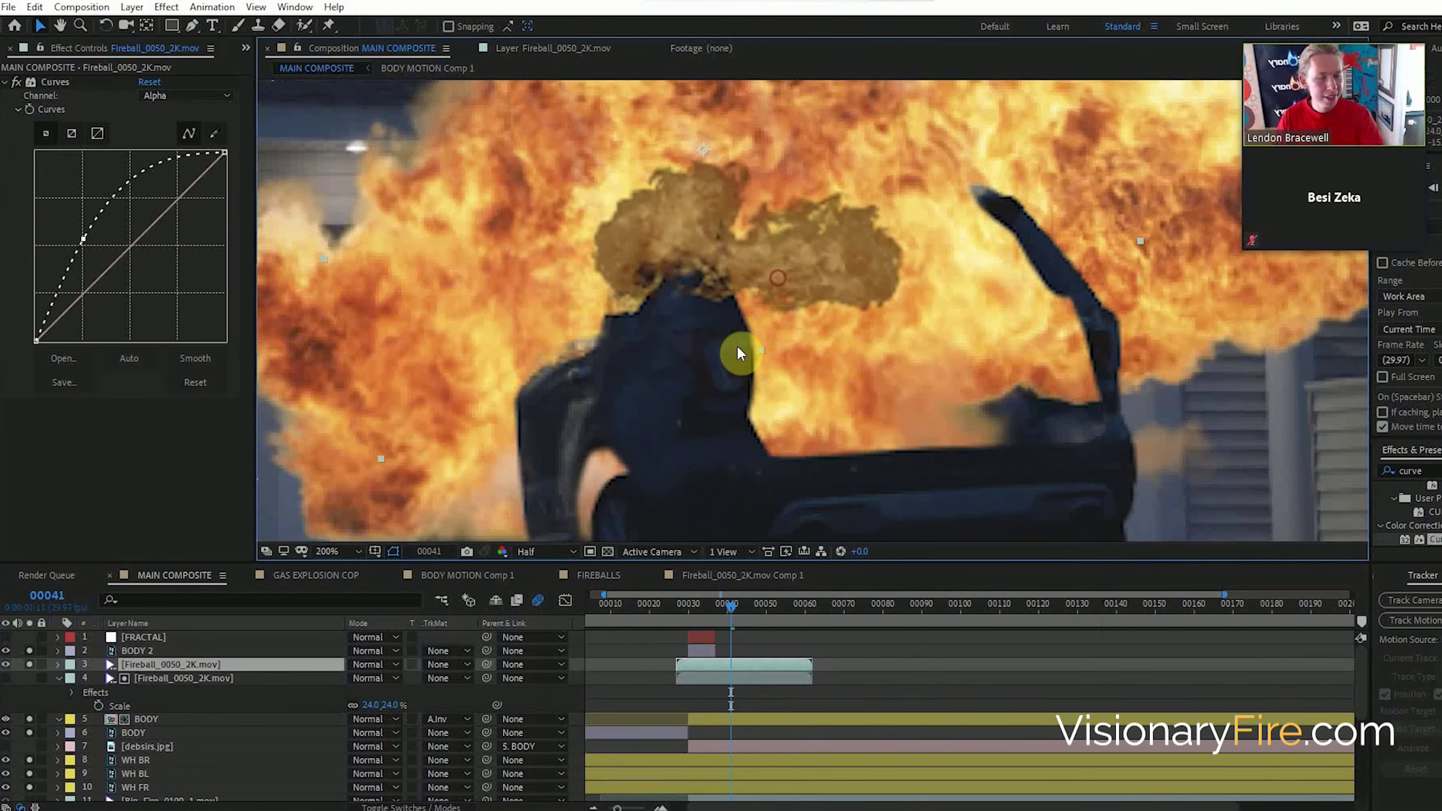
pyautogui.press('r')
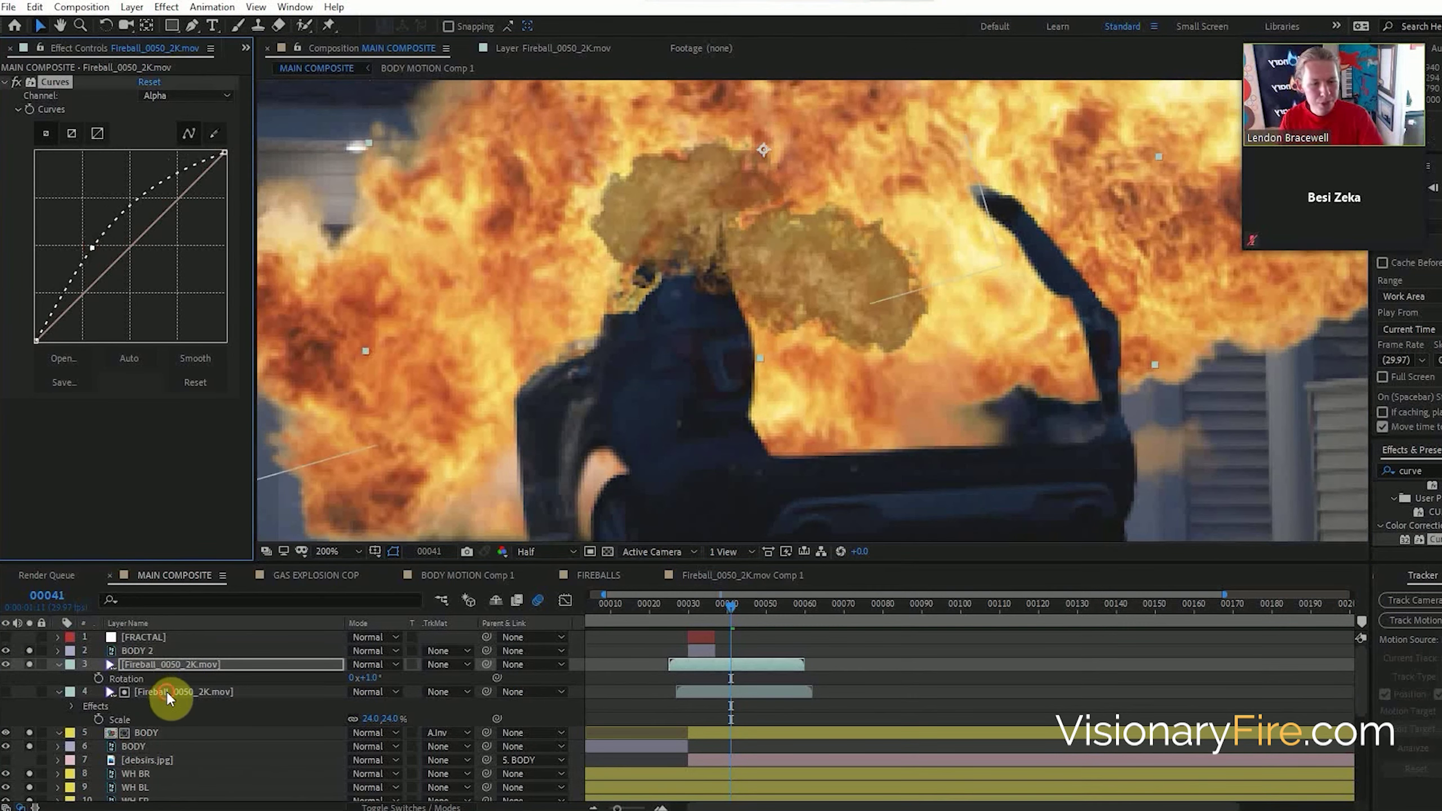
# Pre-compose the two Fireball_0050_2K.mov layers into one matte for BODY, hide it, and check the eroded cabin at frame 40
pyautogui.click(166, 691)
pyautogui.keyDown('shift'); pyautogui.click(166, 661); pyautogui.keyUp('shift')
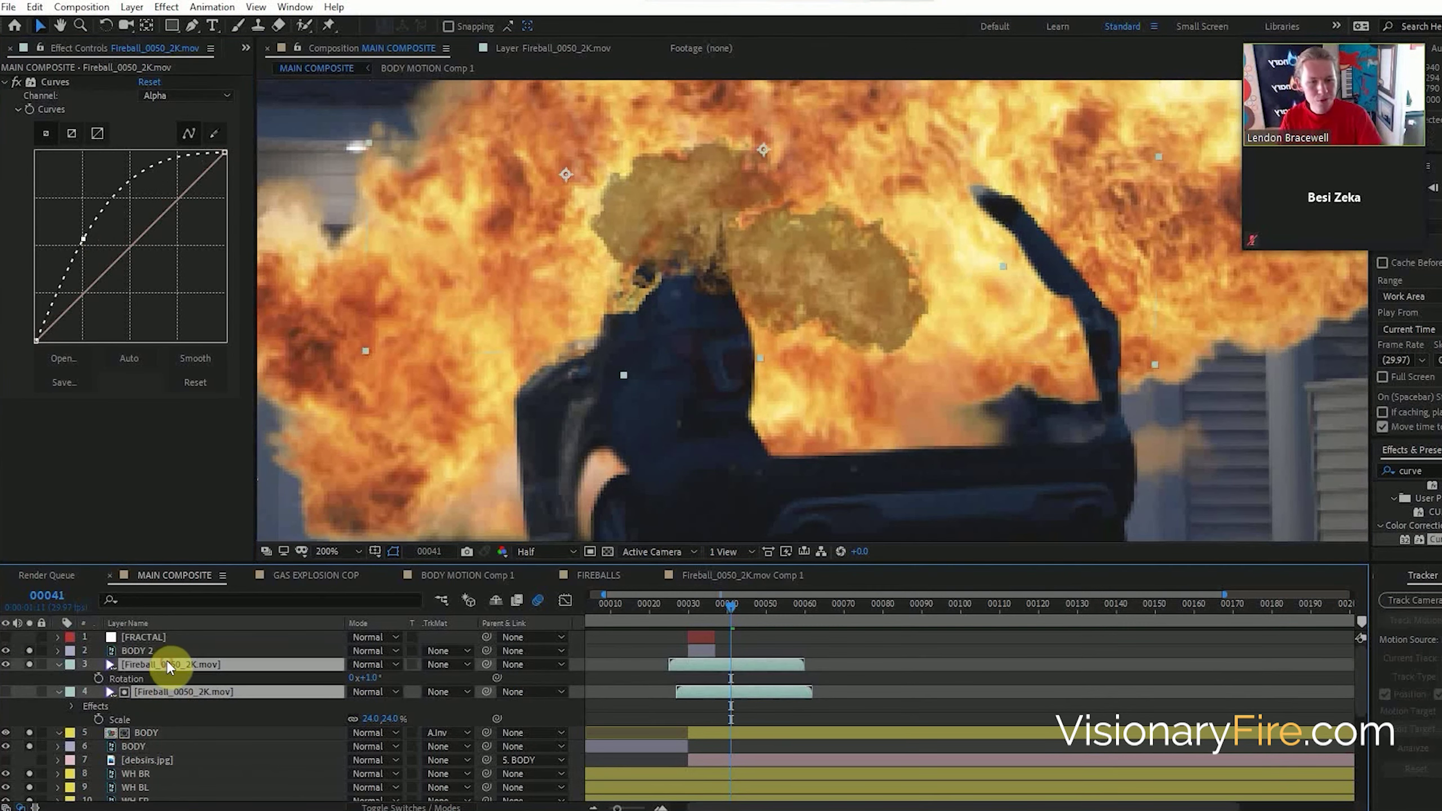
pyautogui.rightClick(176, 664)
pyautogui.click(267, 578)
pyautogui.click(739, 534)
pyautogui.click(5, 665)
pyautogui.click(600, 359)
pyautogui.moveTo(733, 611)
pyautogui.mouseDown()
pyautogui.moveTo(701, 609)
pyautogui.moveTo(727, 604)
pyautogui.mouseUp()
pyautogui.press(',')
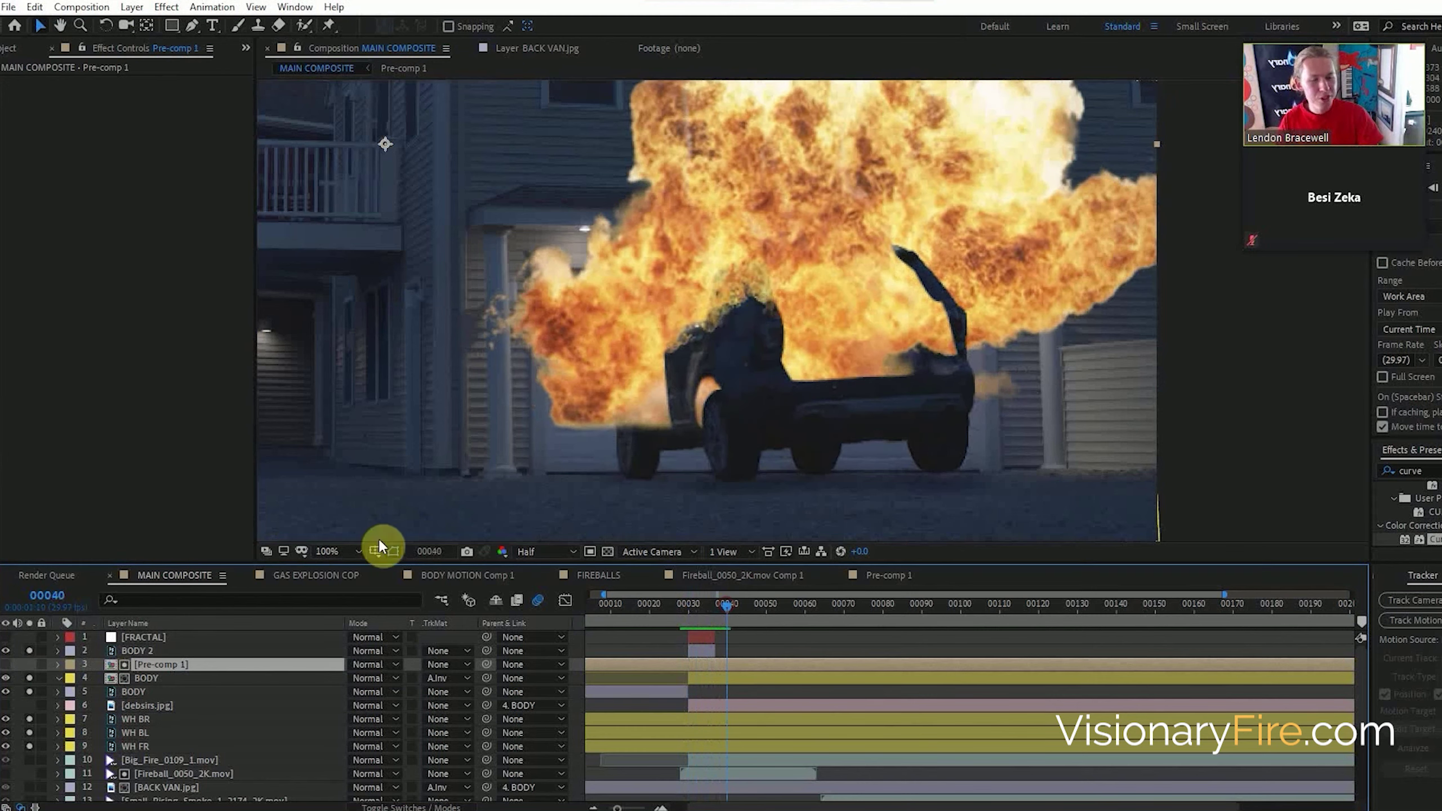
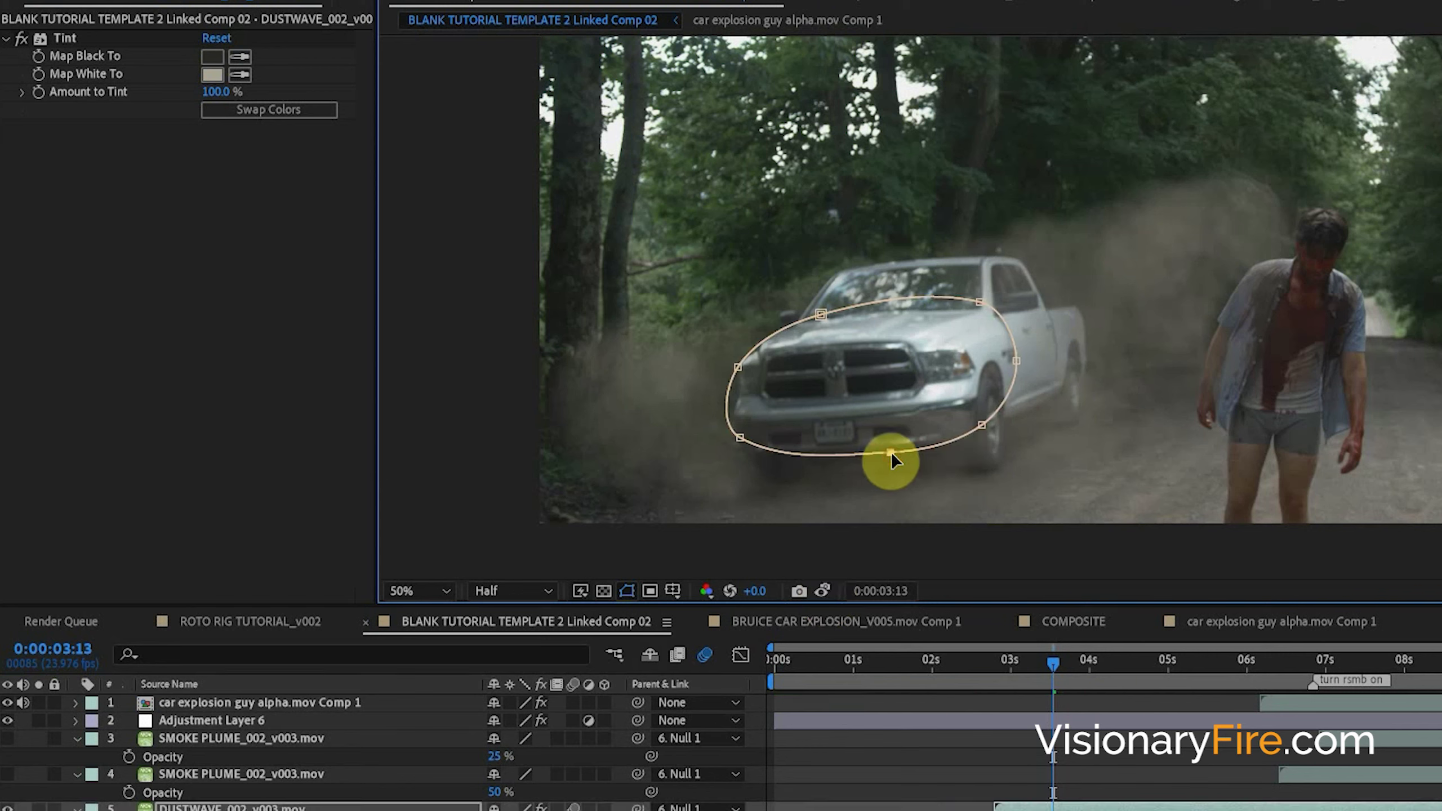
# Pull the lower vertex of the DUSTWAVE layer's mask up over the truck's hood
pyautogui.moveTo(891, 452); pyautogui.dragTo(849, 344)
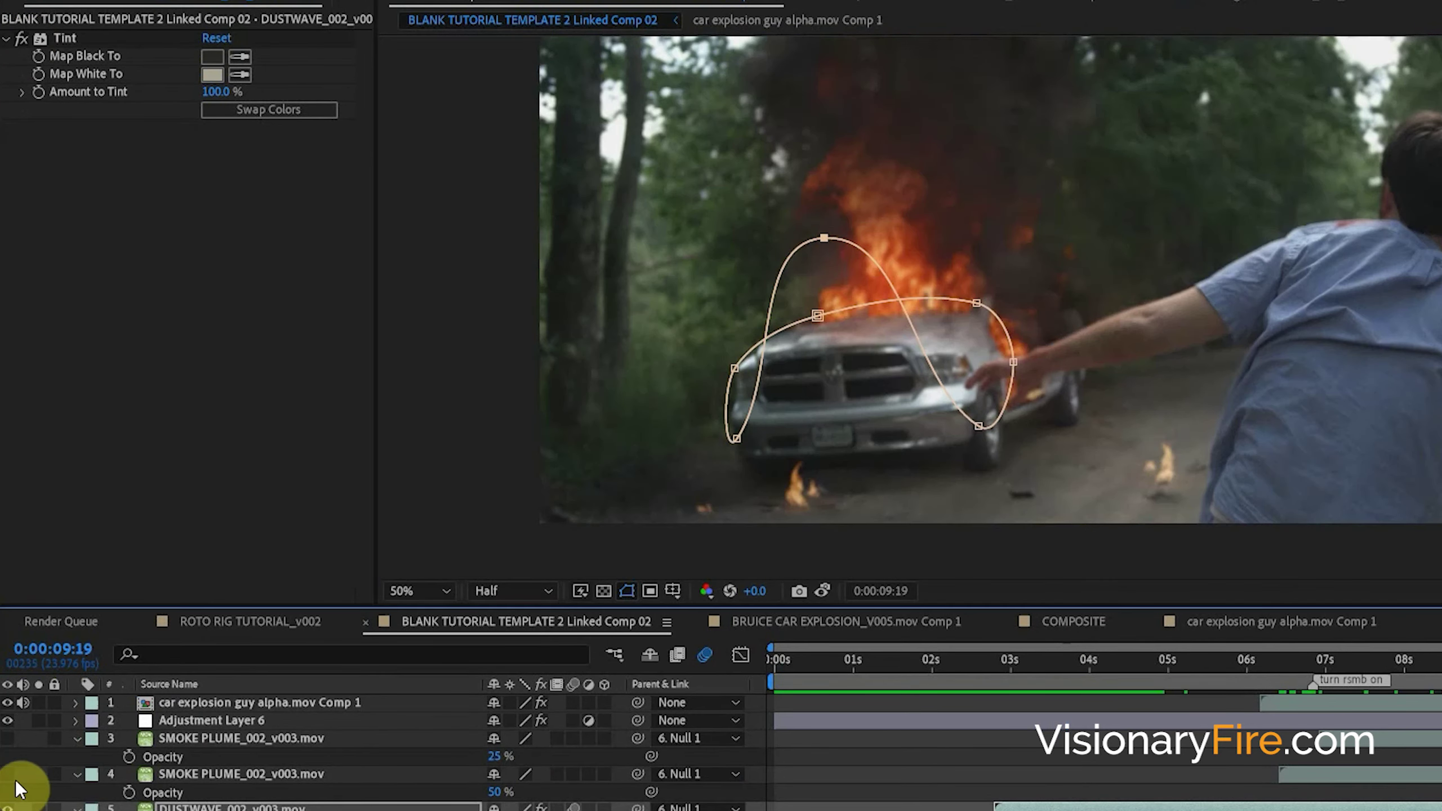
# Toggle the visibility of the two SMOKE PLUME_002_v003.mov layers to compare the burning truck with and without their smoke
pyautogui.click(7, 774)
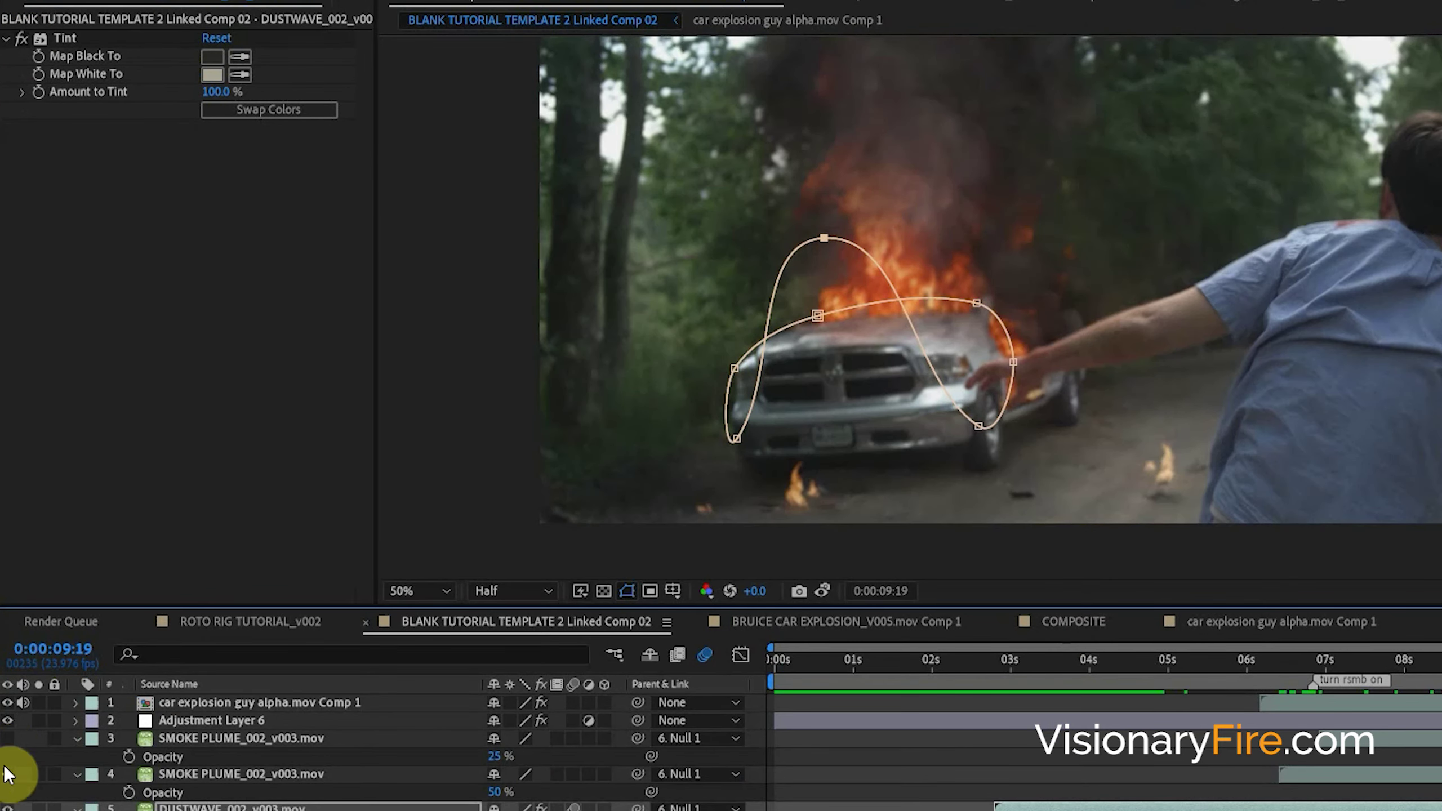
pyautogui.click(9, 739)
pyautogui.click(7, 739)
pyautogui.click(8, 739)
pyautogui.click(9, 741)
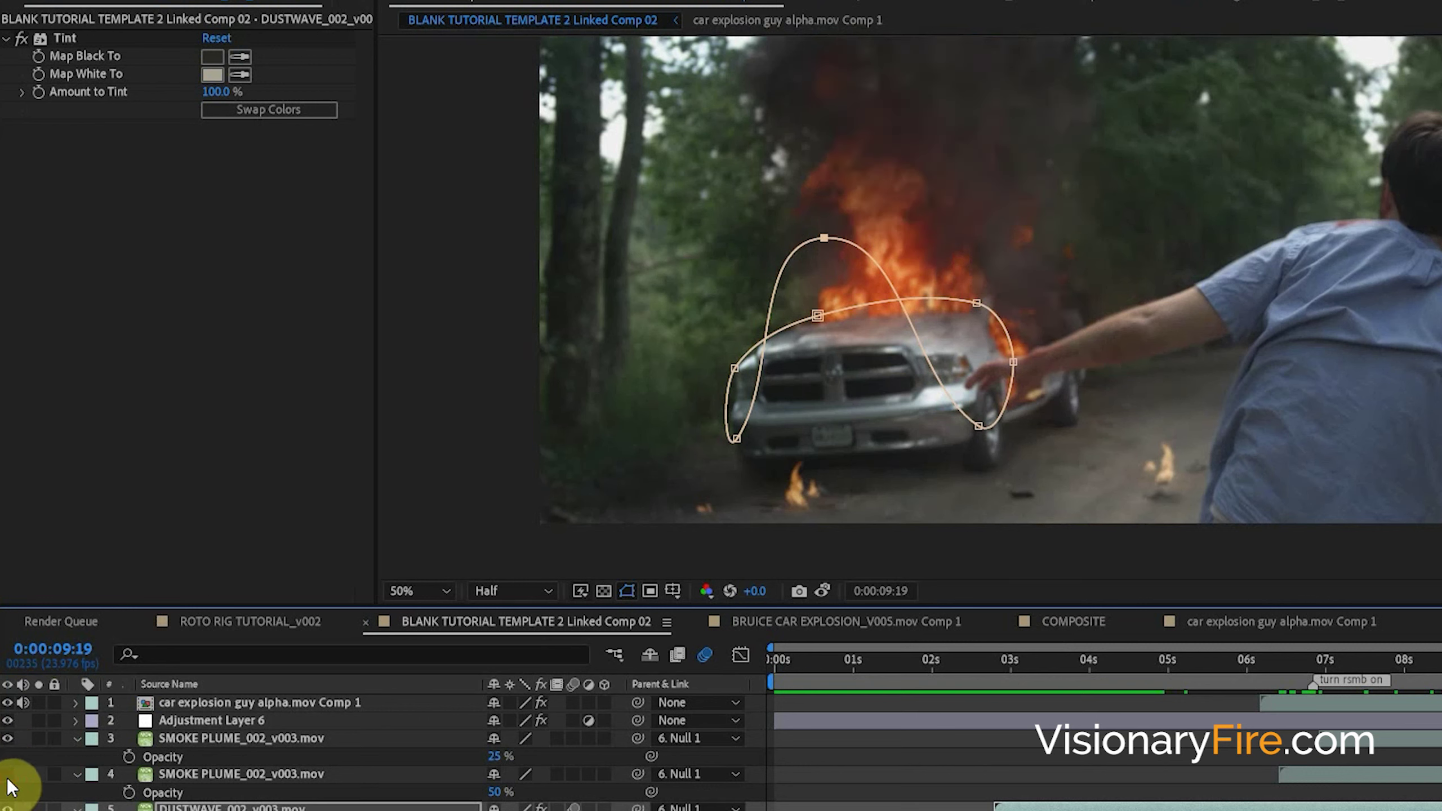
pyautogui.click(9, 739)
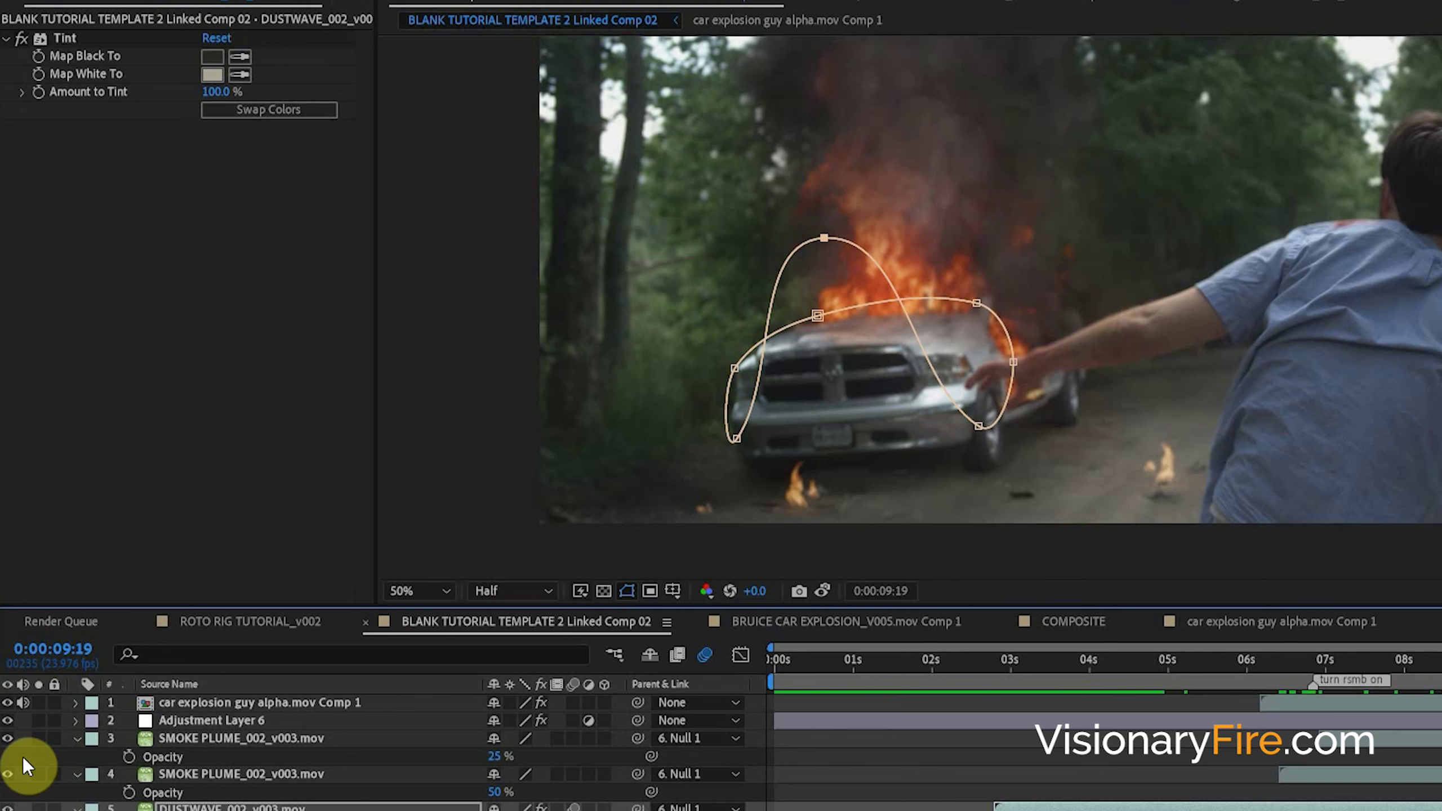
pyautogui.click(8, 739)
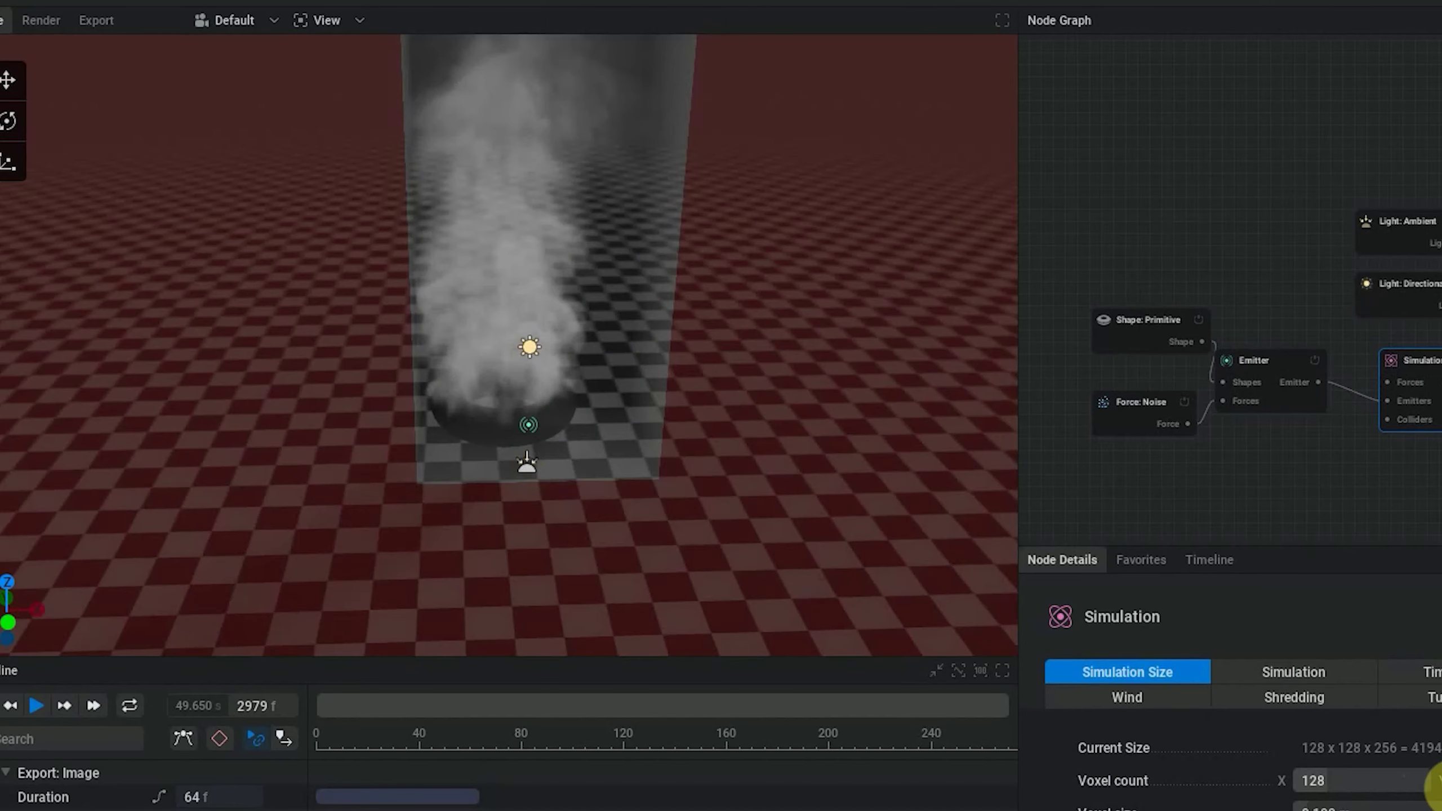
# In EmberGen, set the Simulation node's X voxel count to 230 to widen the smoke simulation container
pyautogui.moveTo(1439, 787); pyautogui.dragTo(1441, 787)
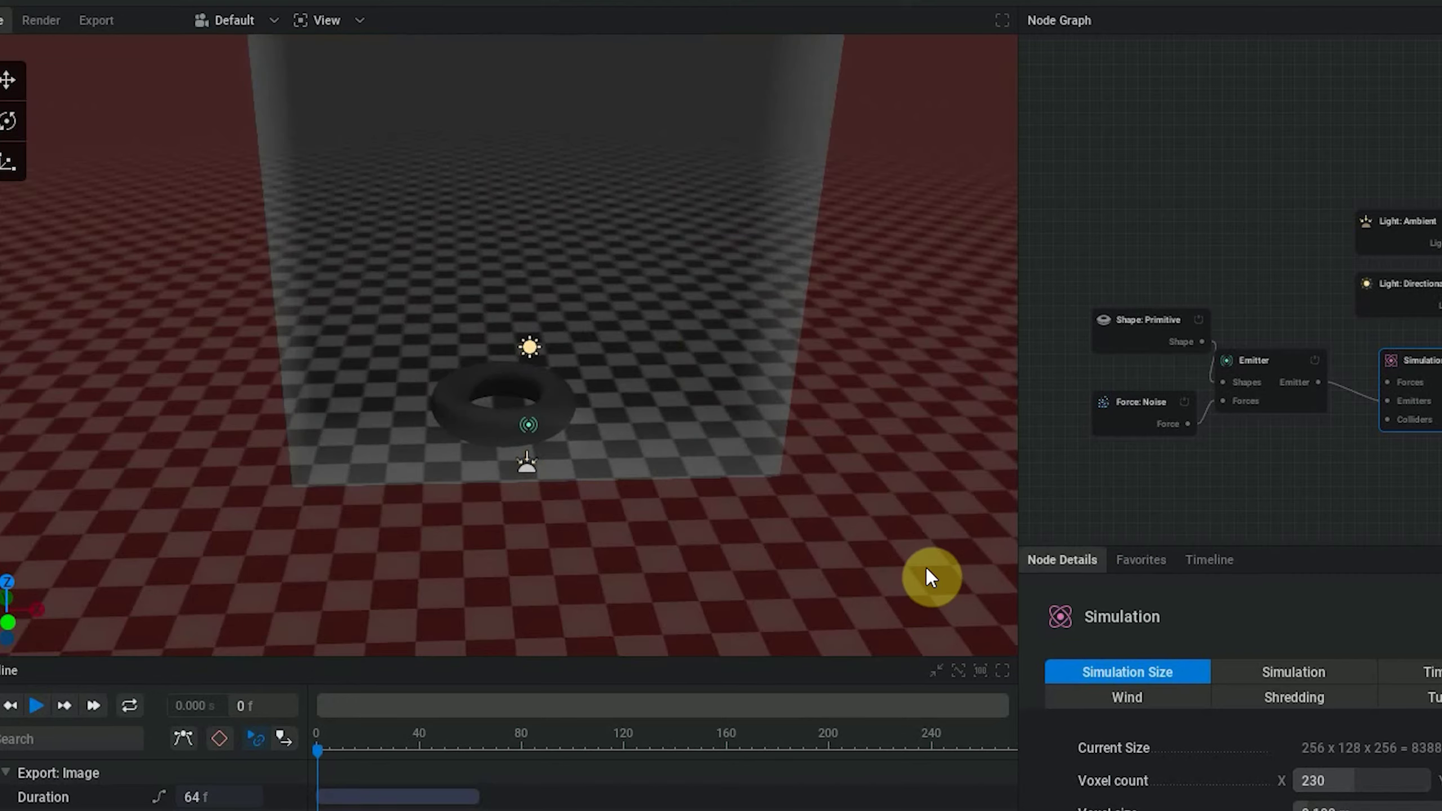
pyautogui.click(528, 433)
pyautogui.moveTo(736, 390); pyautogui.dragTo(647, 521)
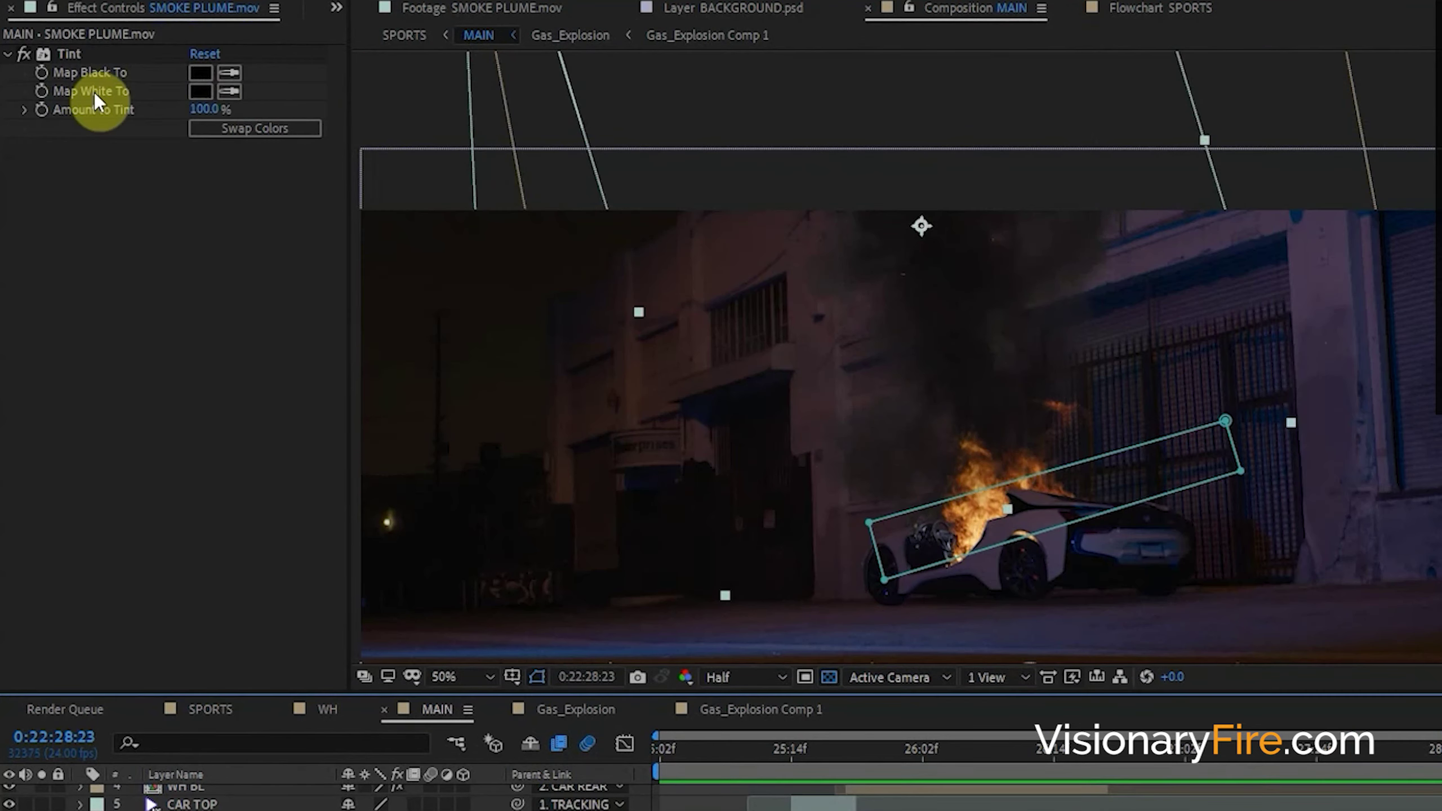
# In After Effects, adjust the Amount to Tint on the SMOKE PLUME.mov layer in the MAIN composition
pyautogui.moveTo(174, 111); pyautogui.dragTo(226, 110)
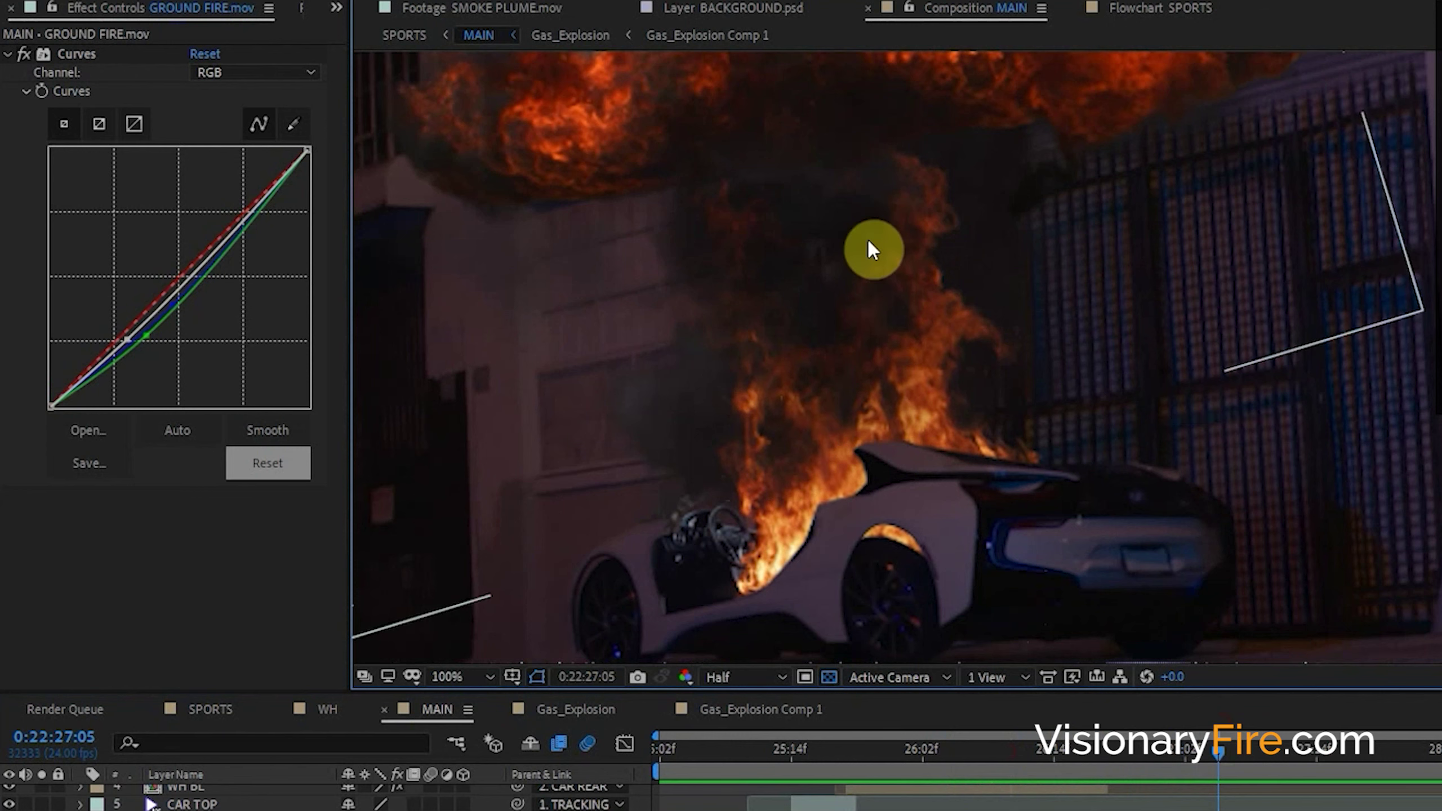
# Preview FIRE BALL.mov, add it to the MAIN composition at 0:22:26:22, and place it between the car and the explosion cloud
pyautogui.scroll(-2, 998, 289)
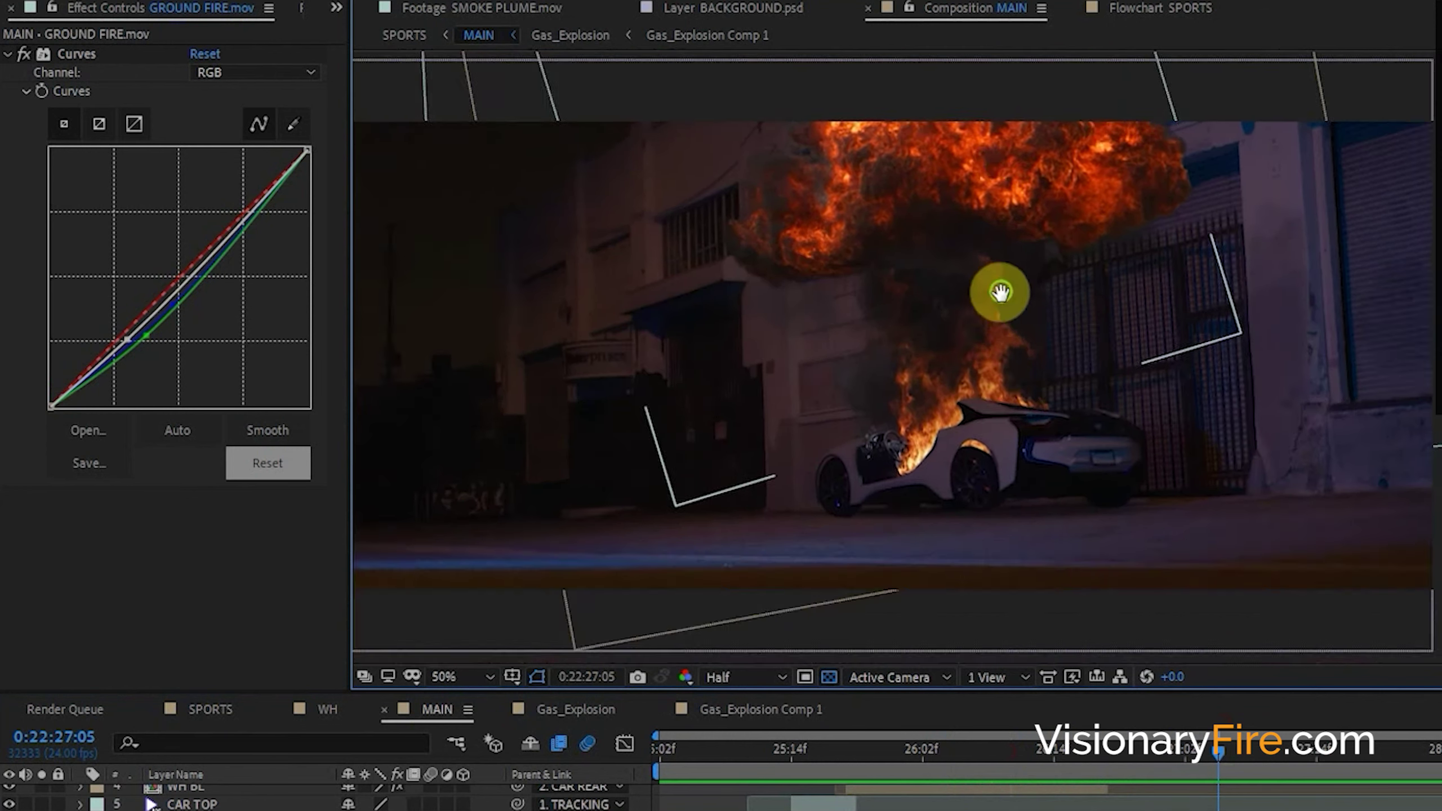
pyautogui.click(1142, 761)
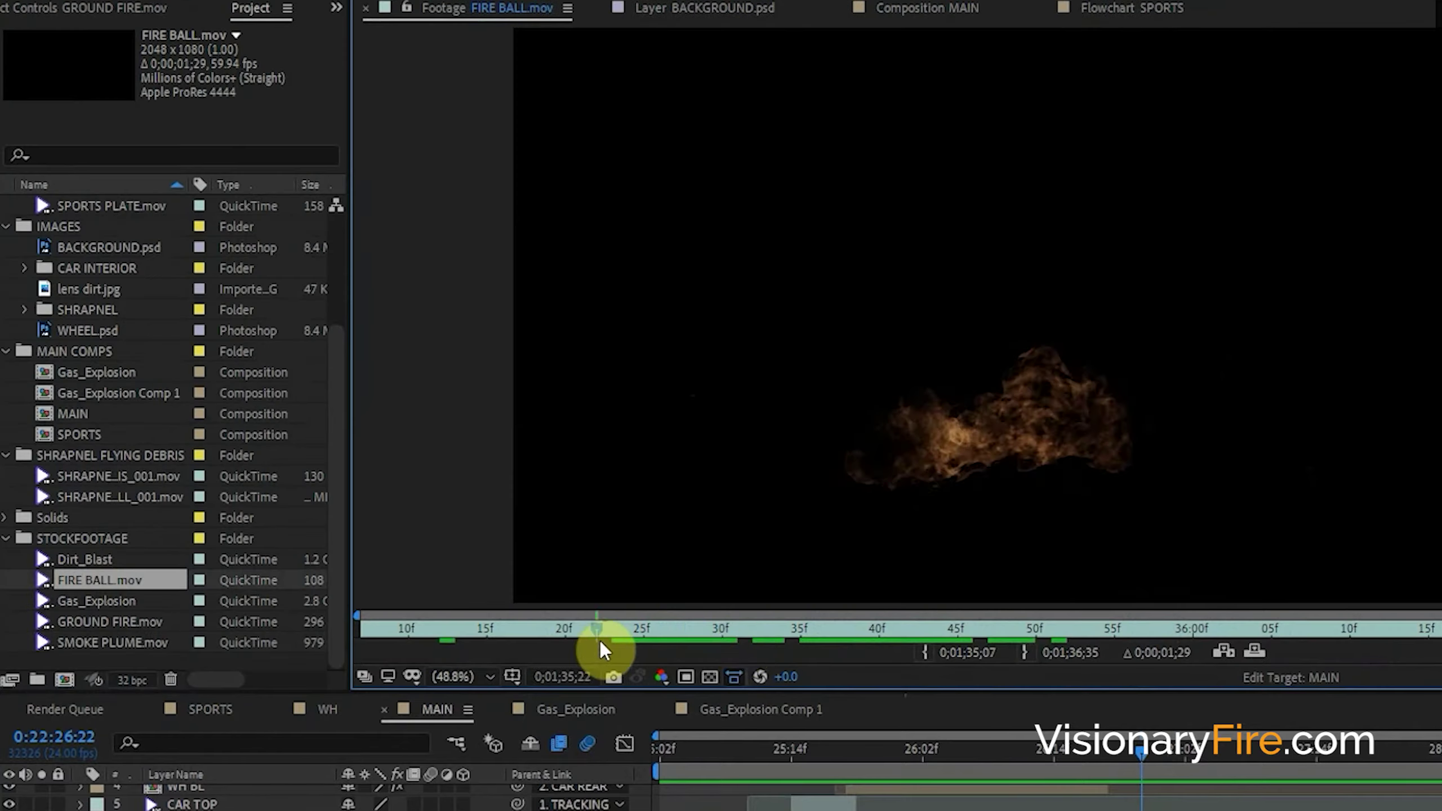
pyautogui.moveTo(599, 641); pyautogui.dragTo(1018, 595)
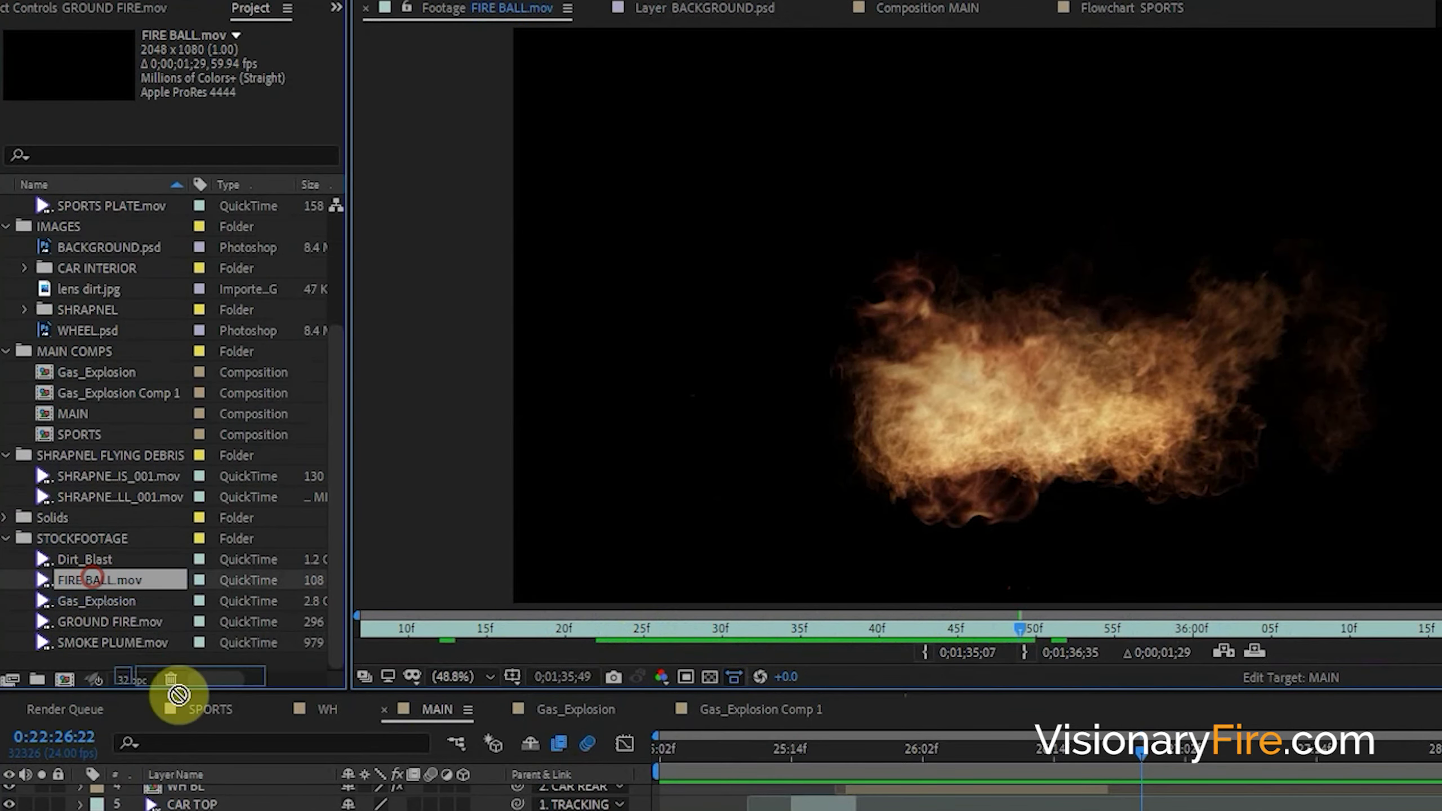
pyautogui.hotkey('ctrl', '/')
pyautogui.moveTo(996, 449); pyautogui.dragTo(916, 456)
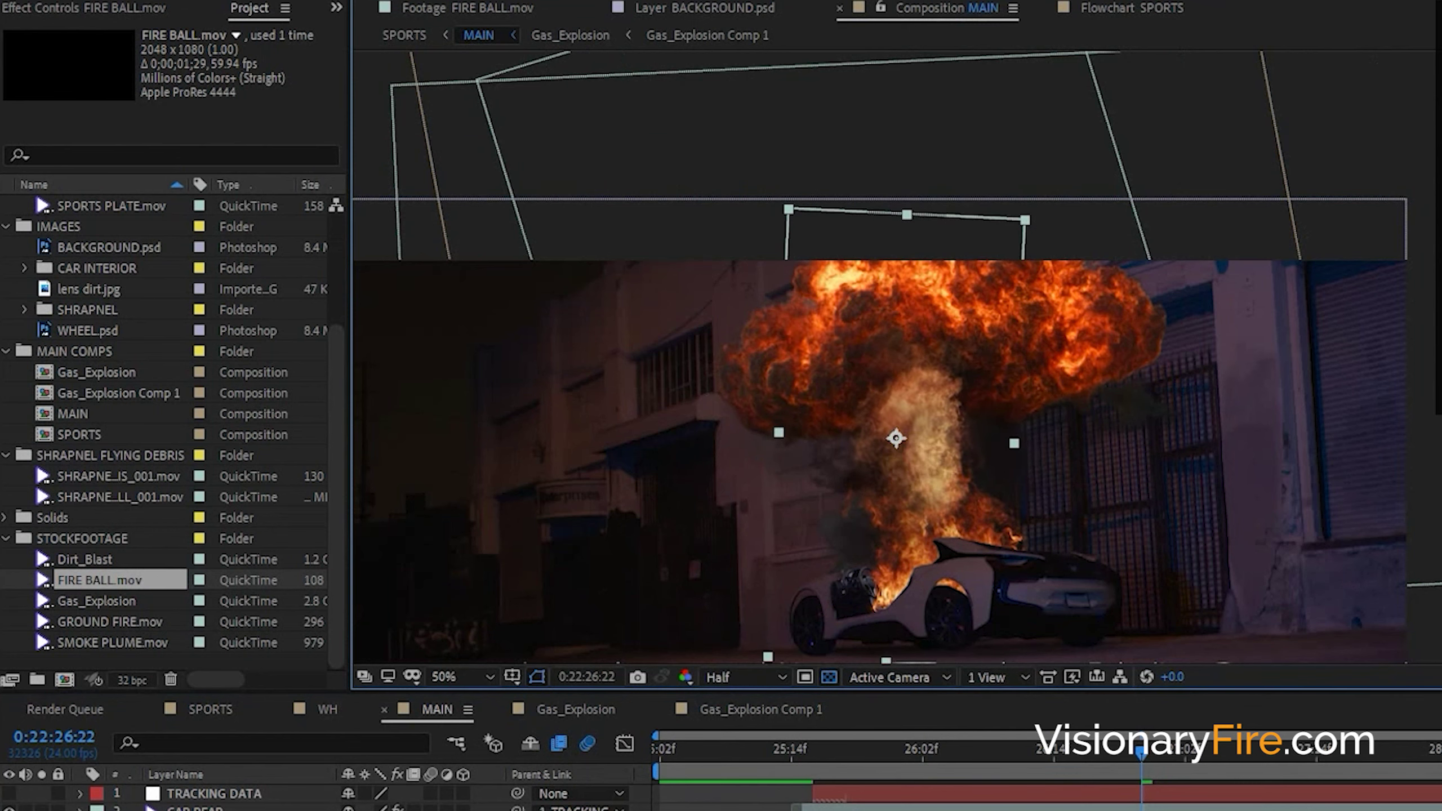
pyautogui.click(866, 775)
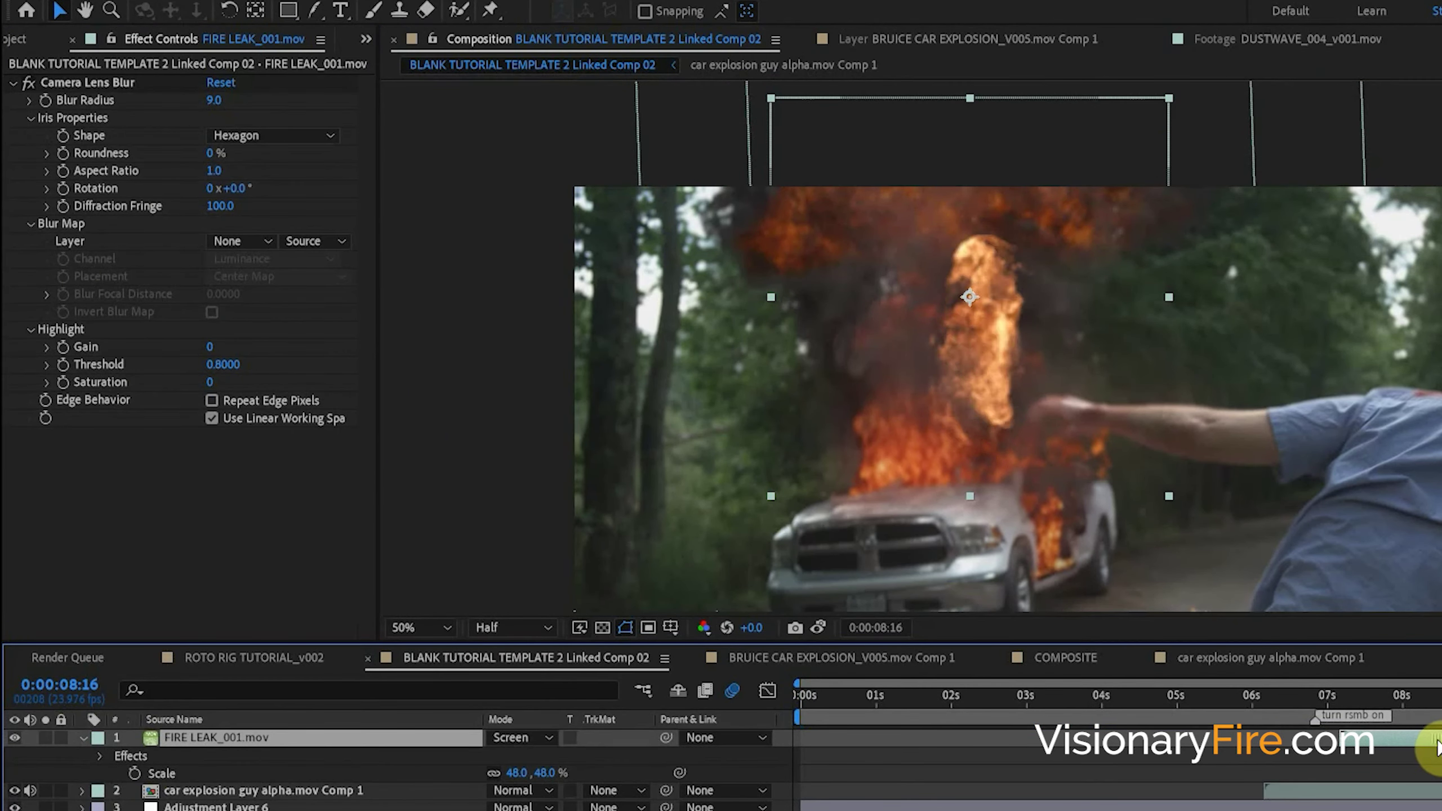
# Reposition the FIRE LEAK_001.mov layer in the flames above the pickup truck
pyautogui.moveTo(991, 365); pyautogui.dragTo(965, 360)
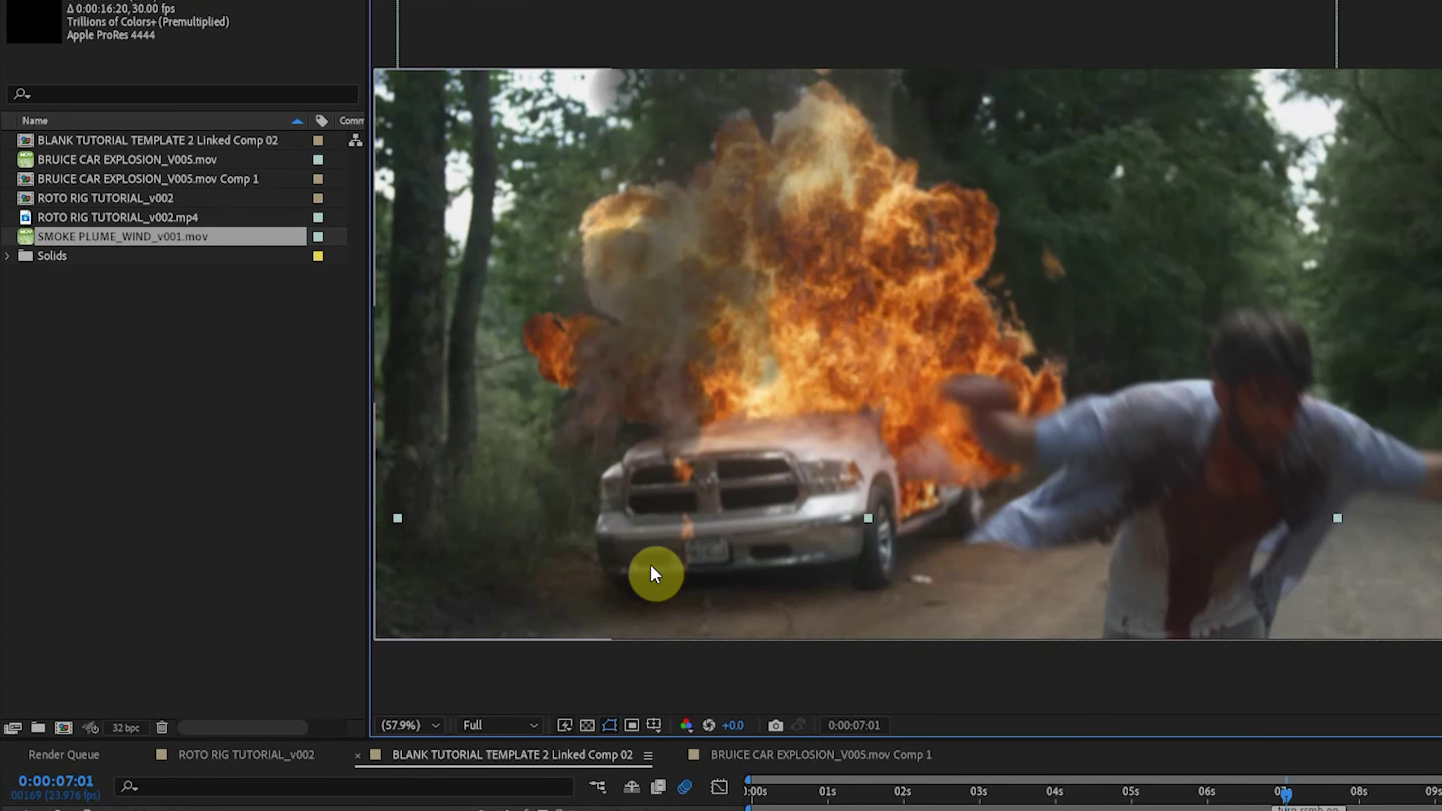
# Position the SMOKE PLUME_WIND_v001.mov layer over the front side of the truck's fireball and compare the shot without it
pyautogui.moveTo(636, 359); pyautogui.dragTo(602, 395)
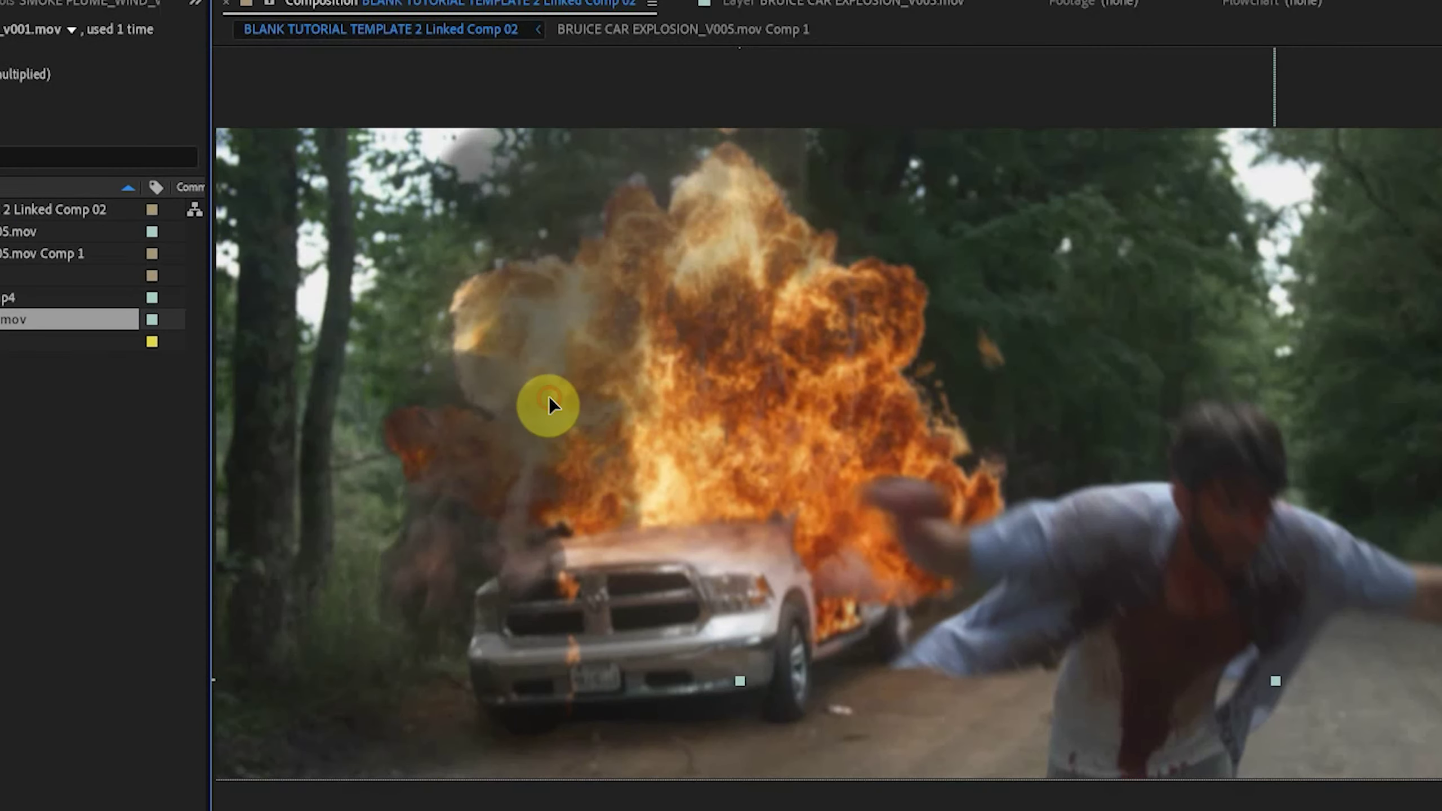
pyautogui.moveTo(666, 306); pyautogui.dragTo(664, 320)
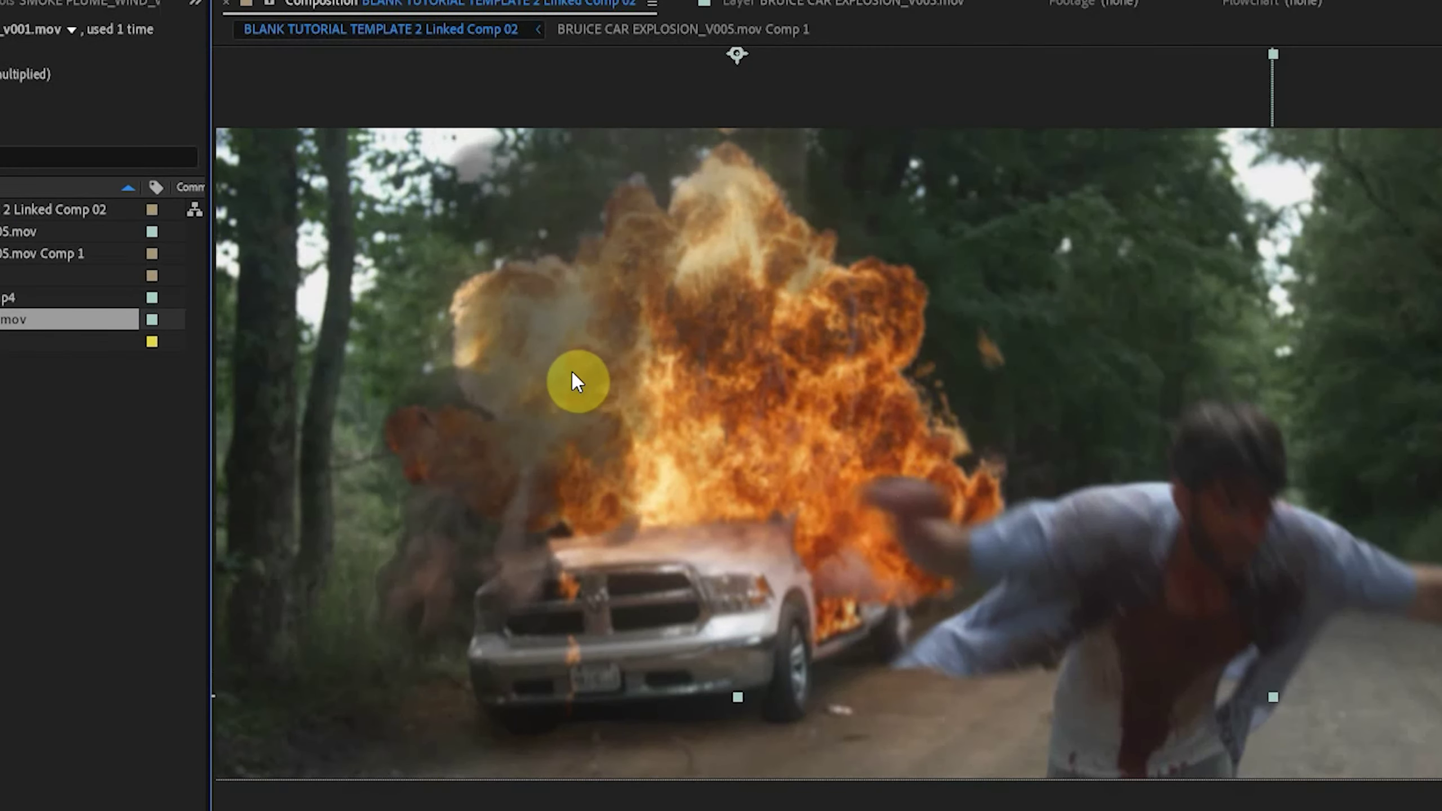
pyautogui.moveTo(522, 497); pyautogui.dragTo(315, 479)
pyautogui.moveTo(388, 453); pyautogui.dragTo(561, 451)
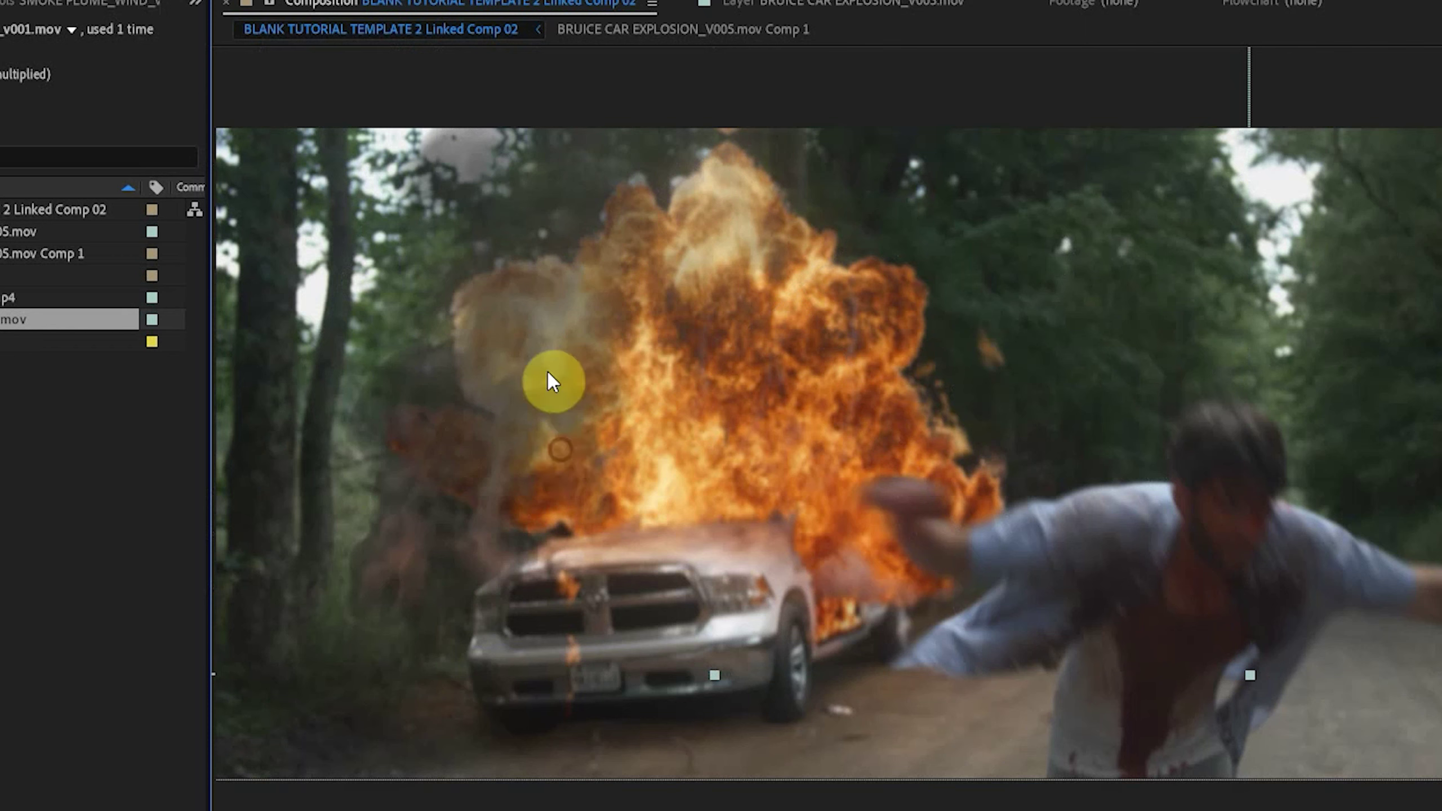
pyautogui.click(11, 806)
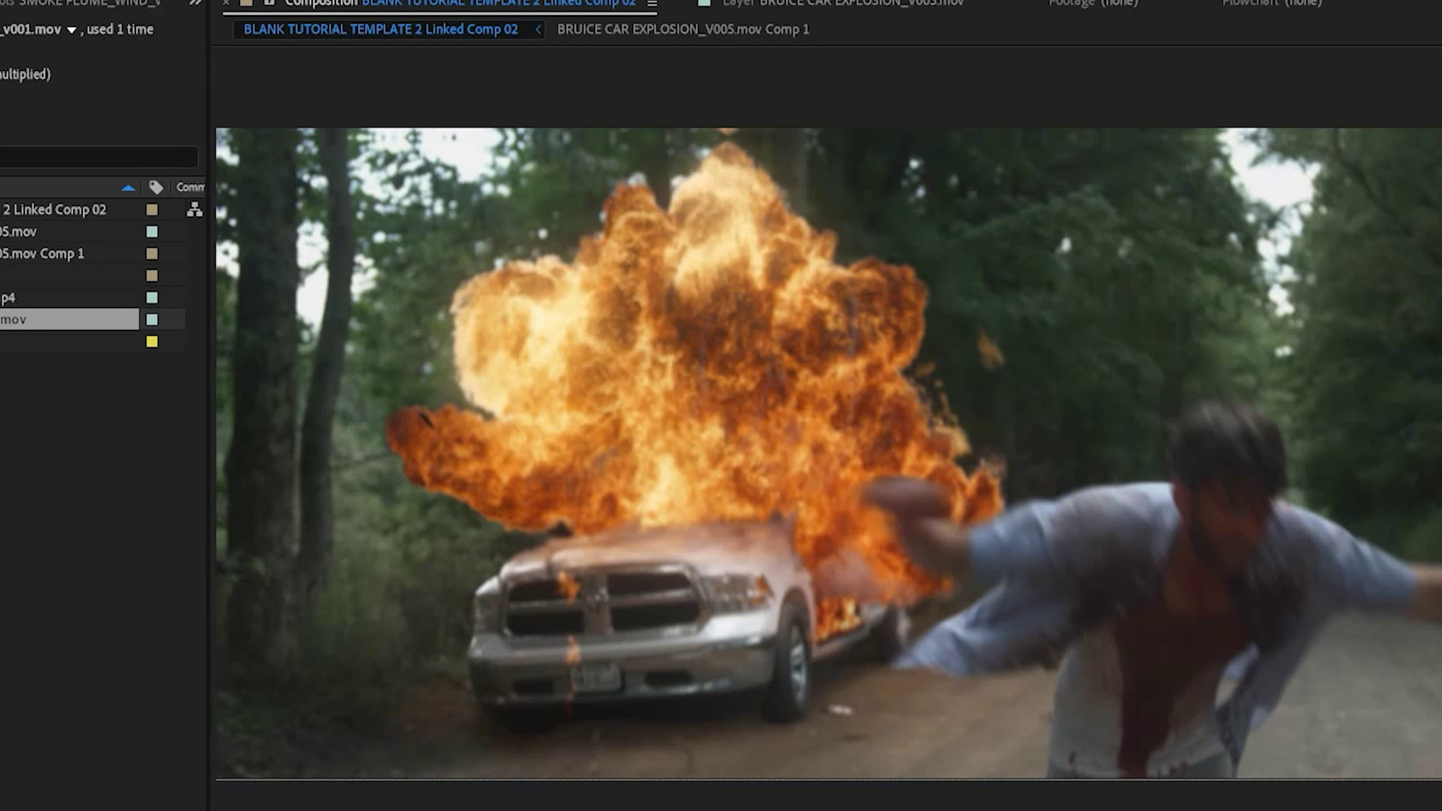
pyautogui.moveTo(537, 366); pyautogui.dragTo(556, 386)
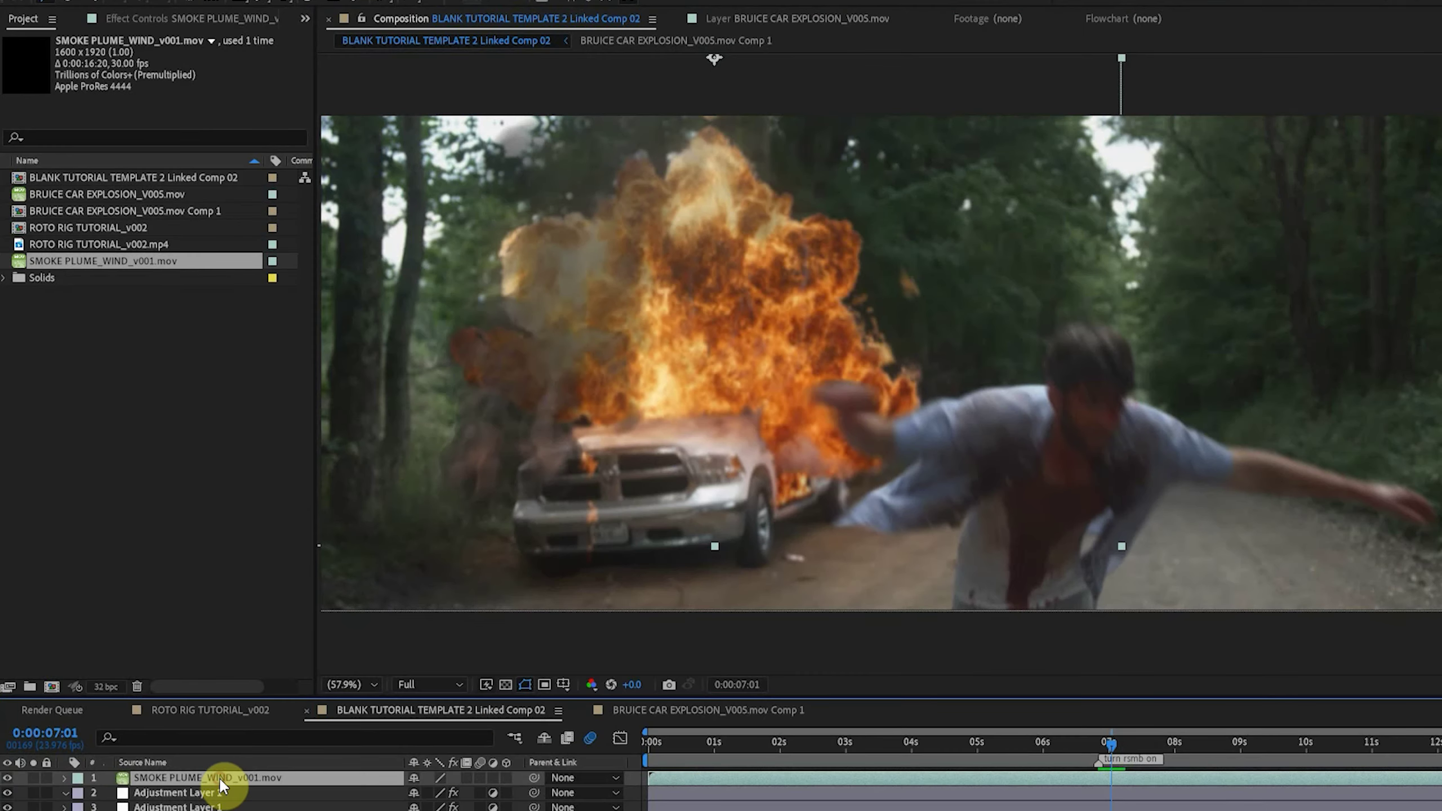
# Create an adjustment layer above SMOKE PLUME_WIND_v001.mov and draw a closed six-point mask around the smoky patch of the fireball
pyautogui.hotkey('ctrl', 'alt', 'y')
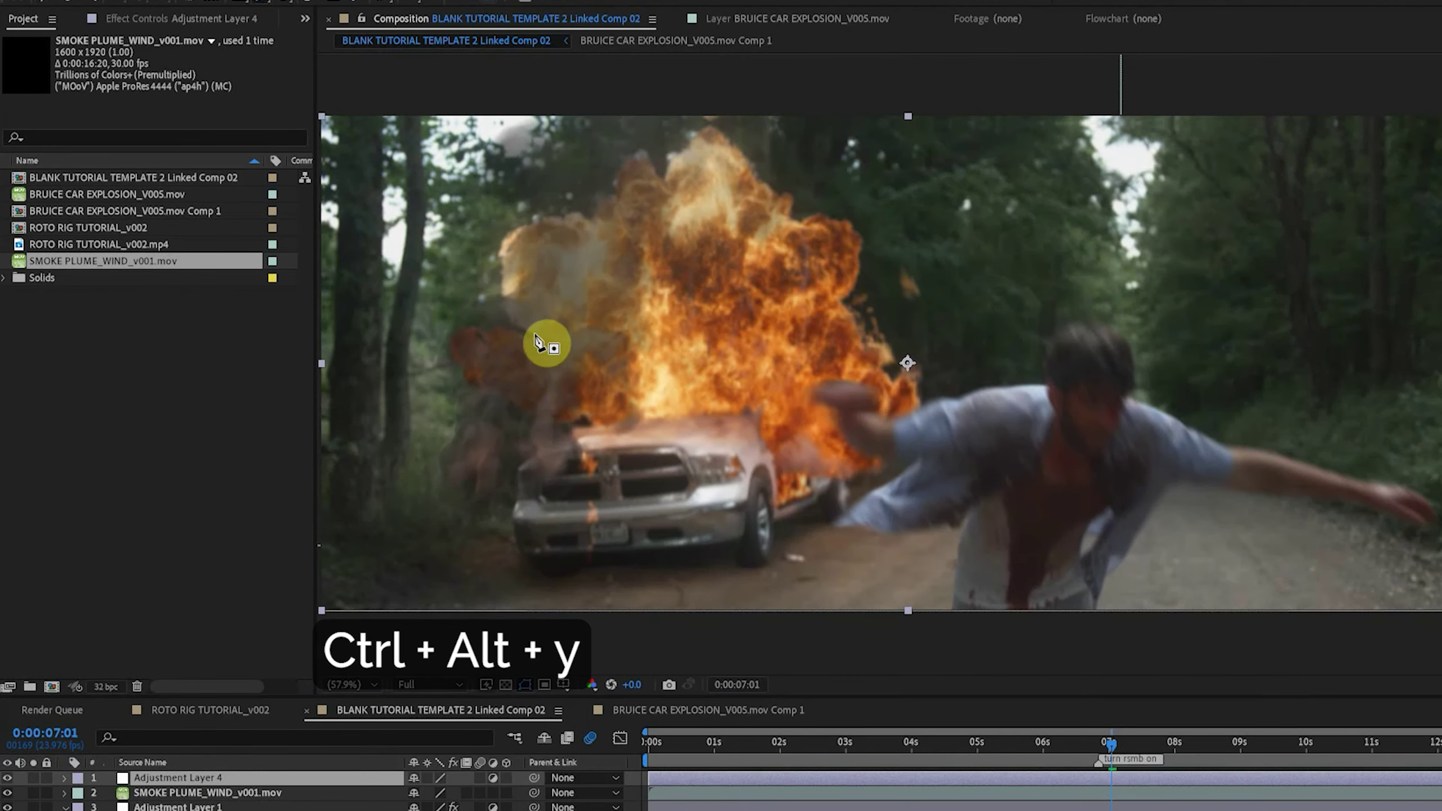
pyautogui.click(525, 354)
pyautogui.click(563, 375)
pyautogui.click(606, 282)
pyautogui.click(617, 203)
pyautogui.click(534, 231)
pyautogui.click(500, 315)
pyautogui.click(525, 354)
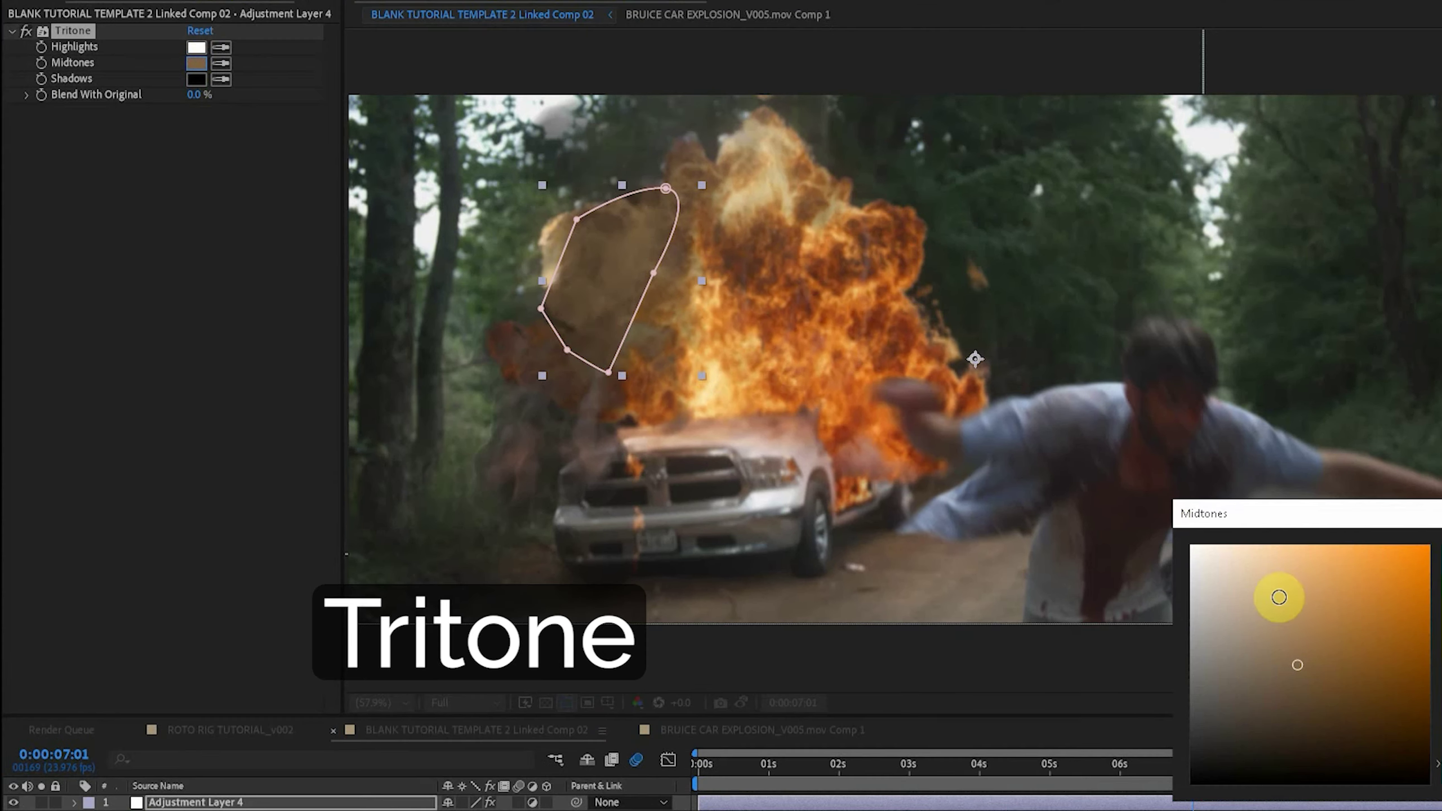
# Set the Tritone midtones on Adjustment Layer 4 to orange and Blend With Original to 62%
pyautogui.moveTo(1277, 595); pyautogui.dragTo(1383, 539)
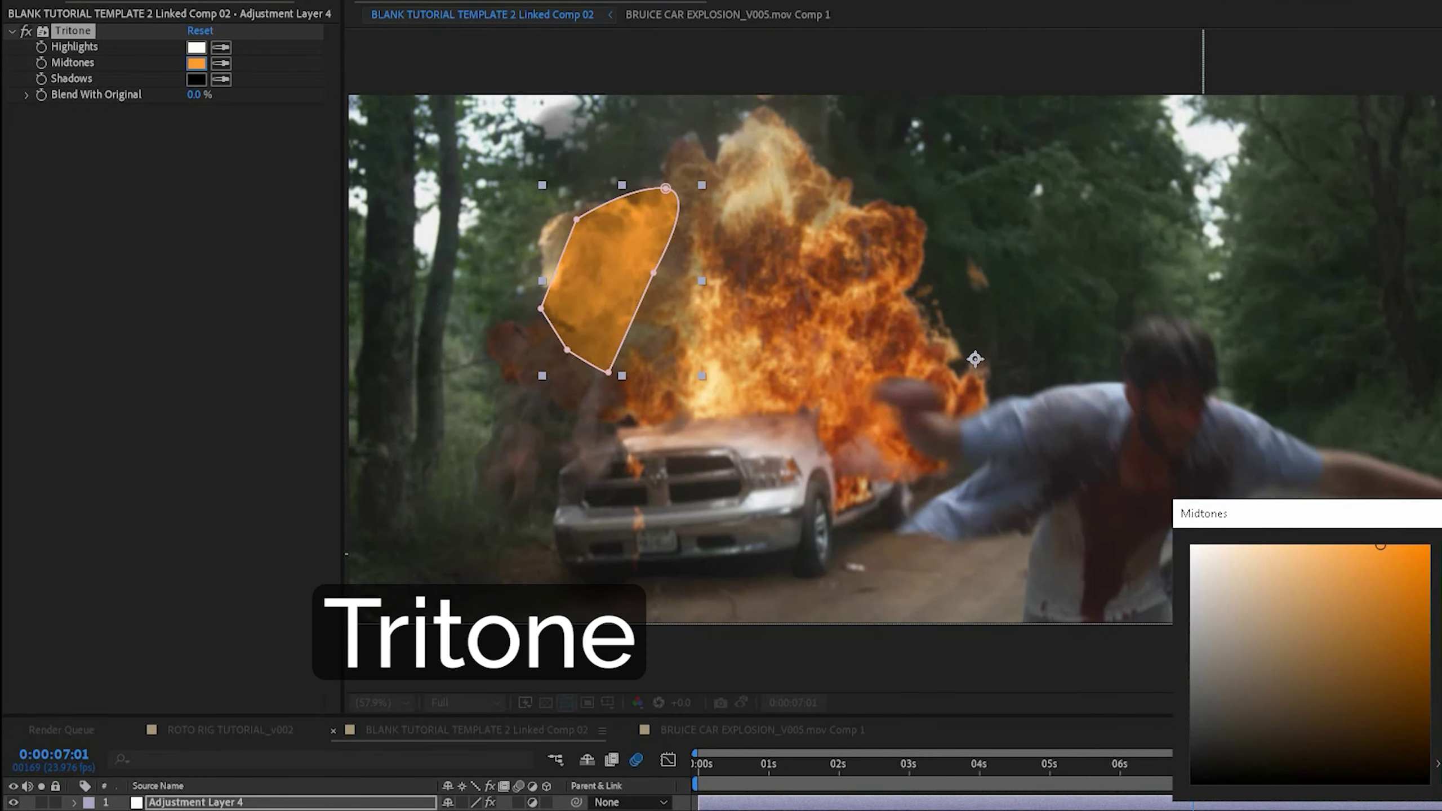
pyautogui.press('Return')
pyautogui.moveTo(192, 94); pyautogui.dragTo(259, 90)
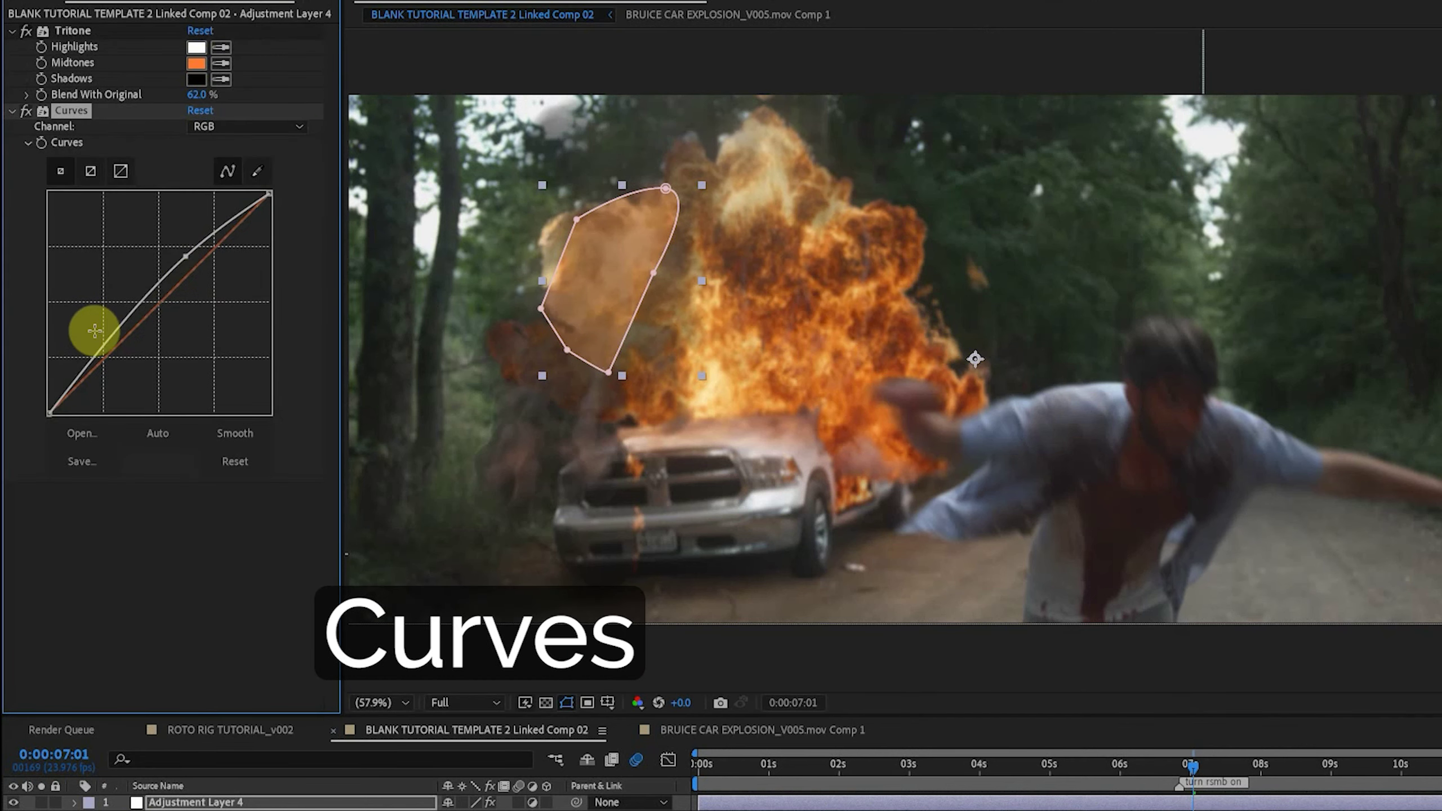
# Shape the Curves on Adjustment Layer 4 by lowering the RGB shadows and slightly raising the Red channel's midtones
pyautogui.moveTo(90, 326); pyautogui.dragTo(105, 355)
pyautogui.click(244, 126)
pyautogui.click(241, 166)
pyautogui.moveTo(185, 291); pyautogui.dragTo(176, 281)
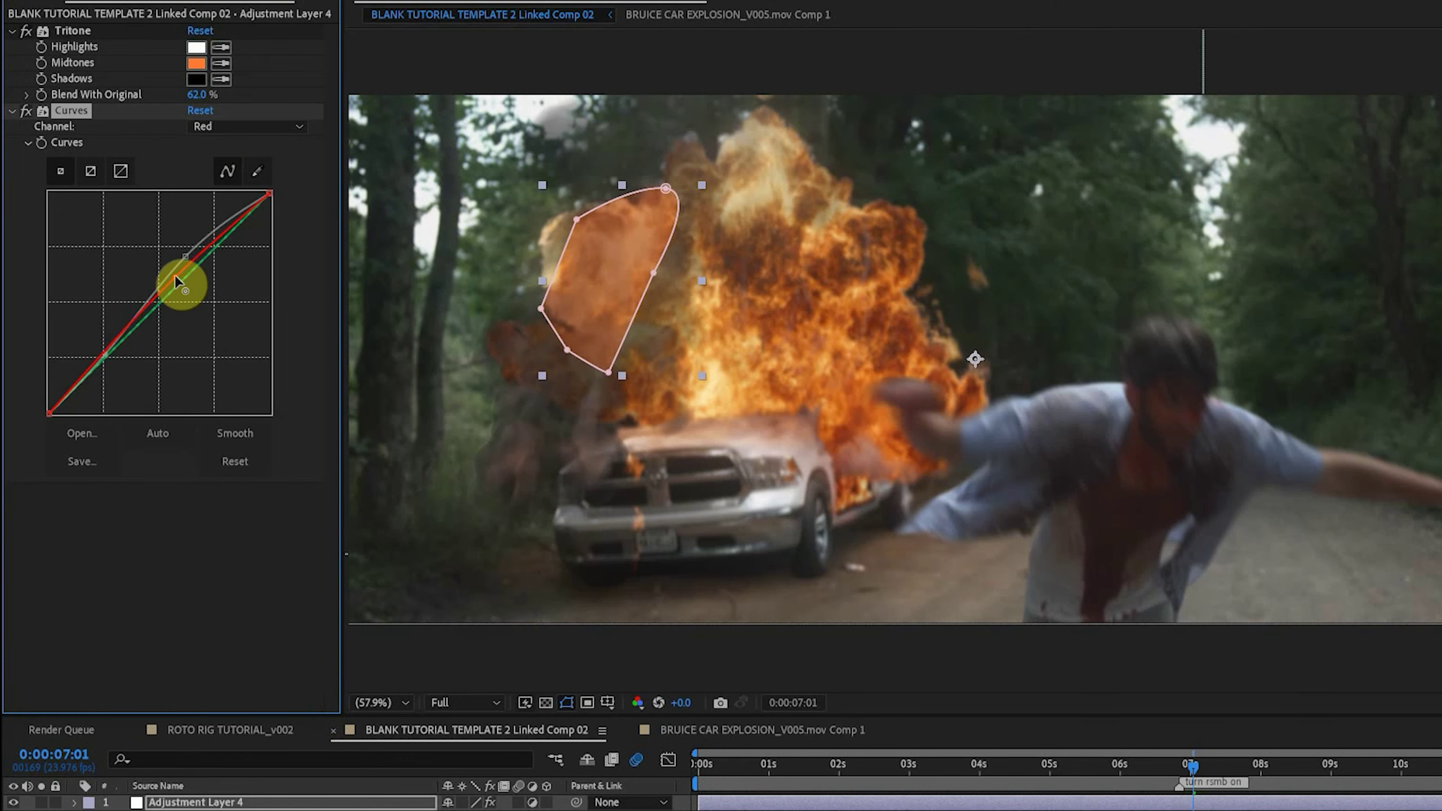
# Toggle Adjustment Layer 4 to compare the smoky part of the fireball with and without the warm grade
pyautogui.click(389, 769)
pyautogui.click(13, 802)
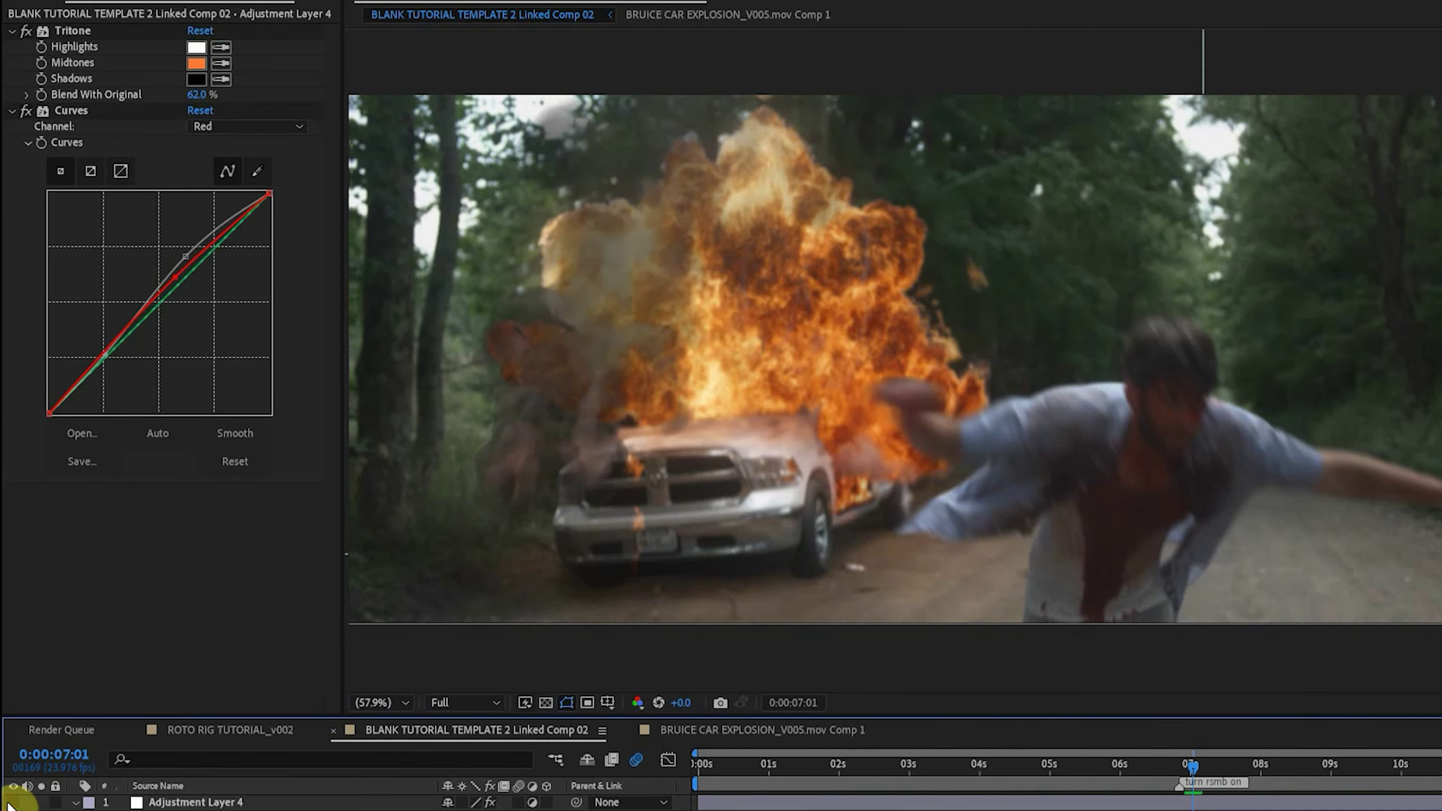
pyautogui.scroll(2, 846, 225)
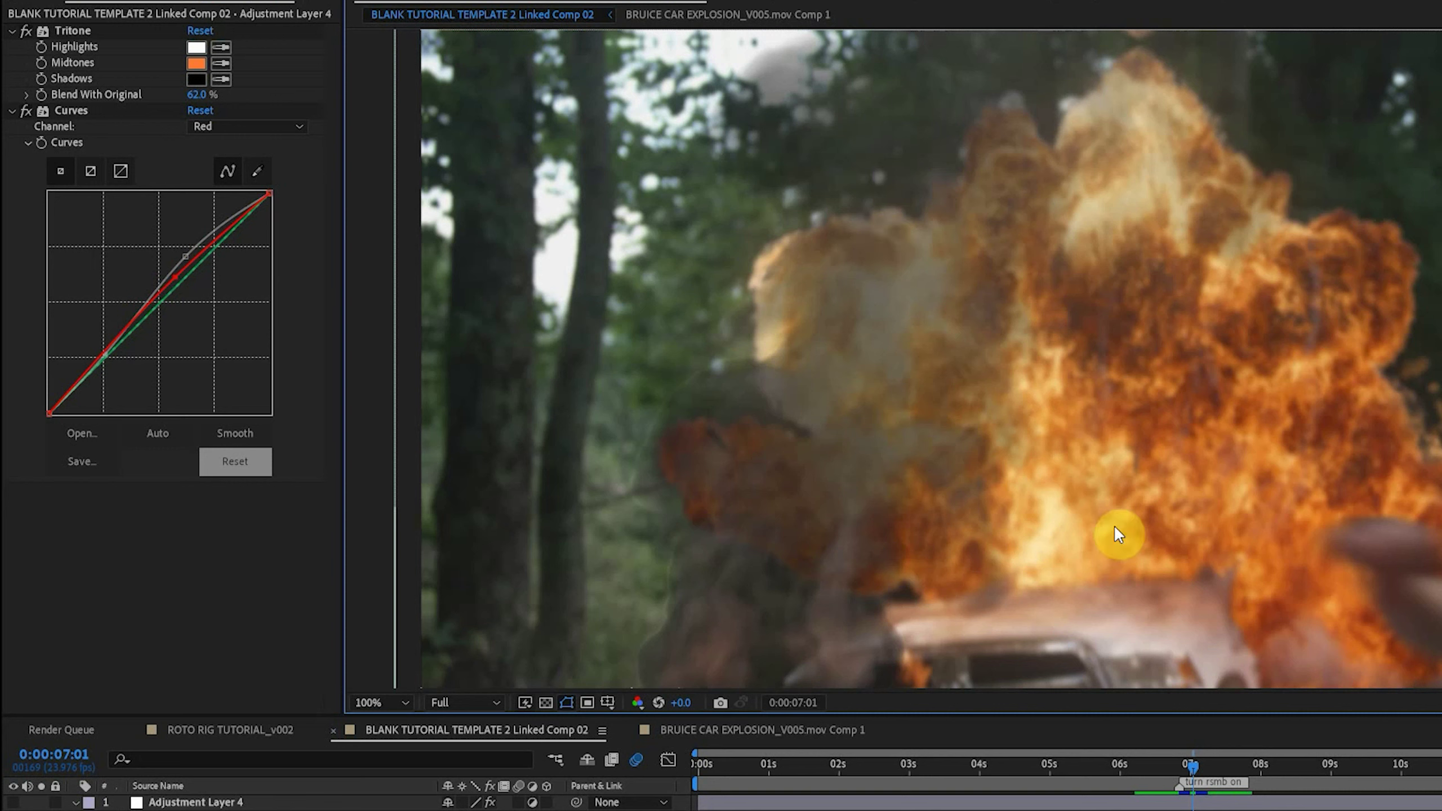
pyautogui.click(13, 802)
pyautogui.click(12, 801)
pyautogui.click(12, 802)
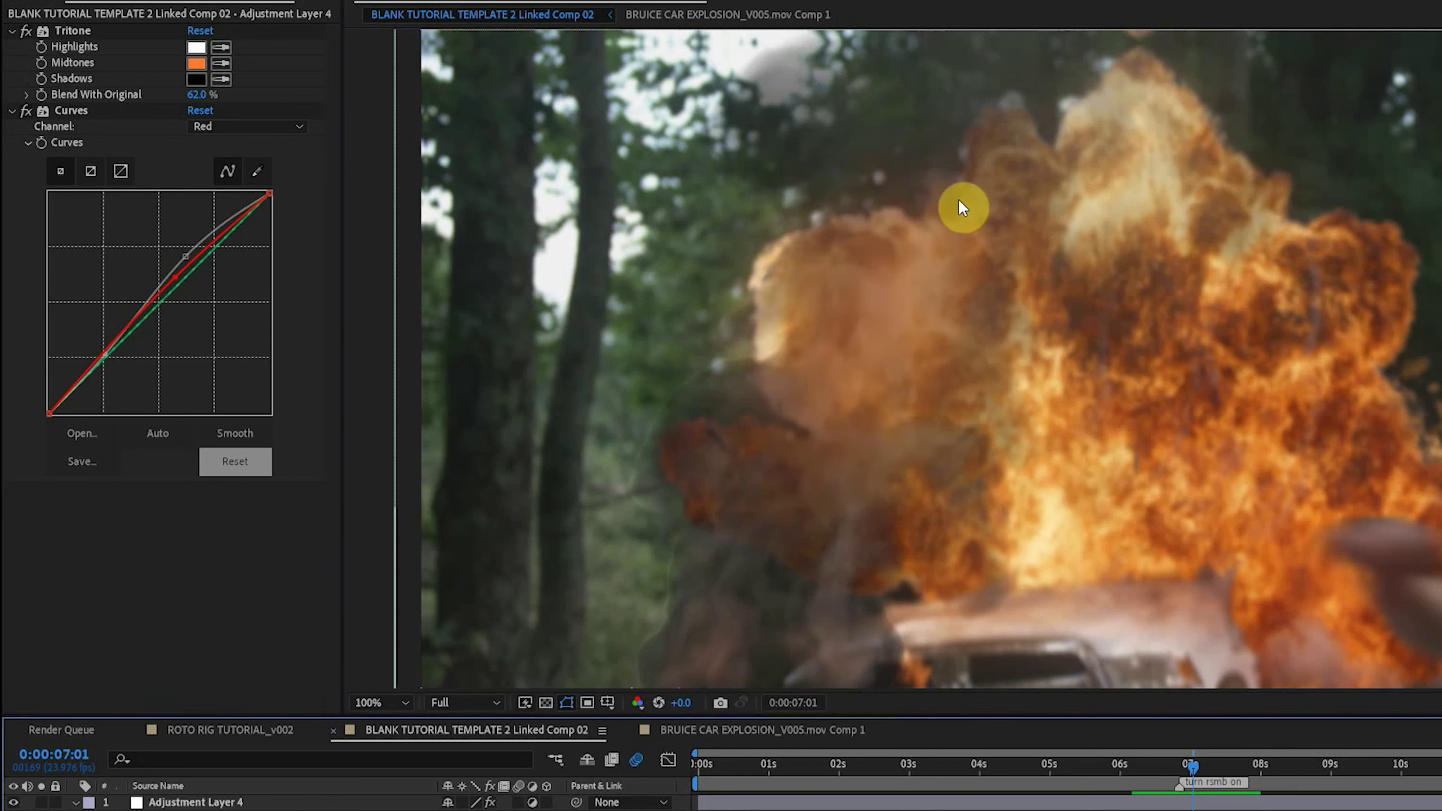
pyautogui.click(576, 630)
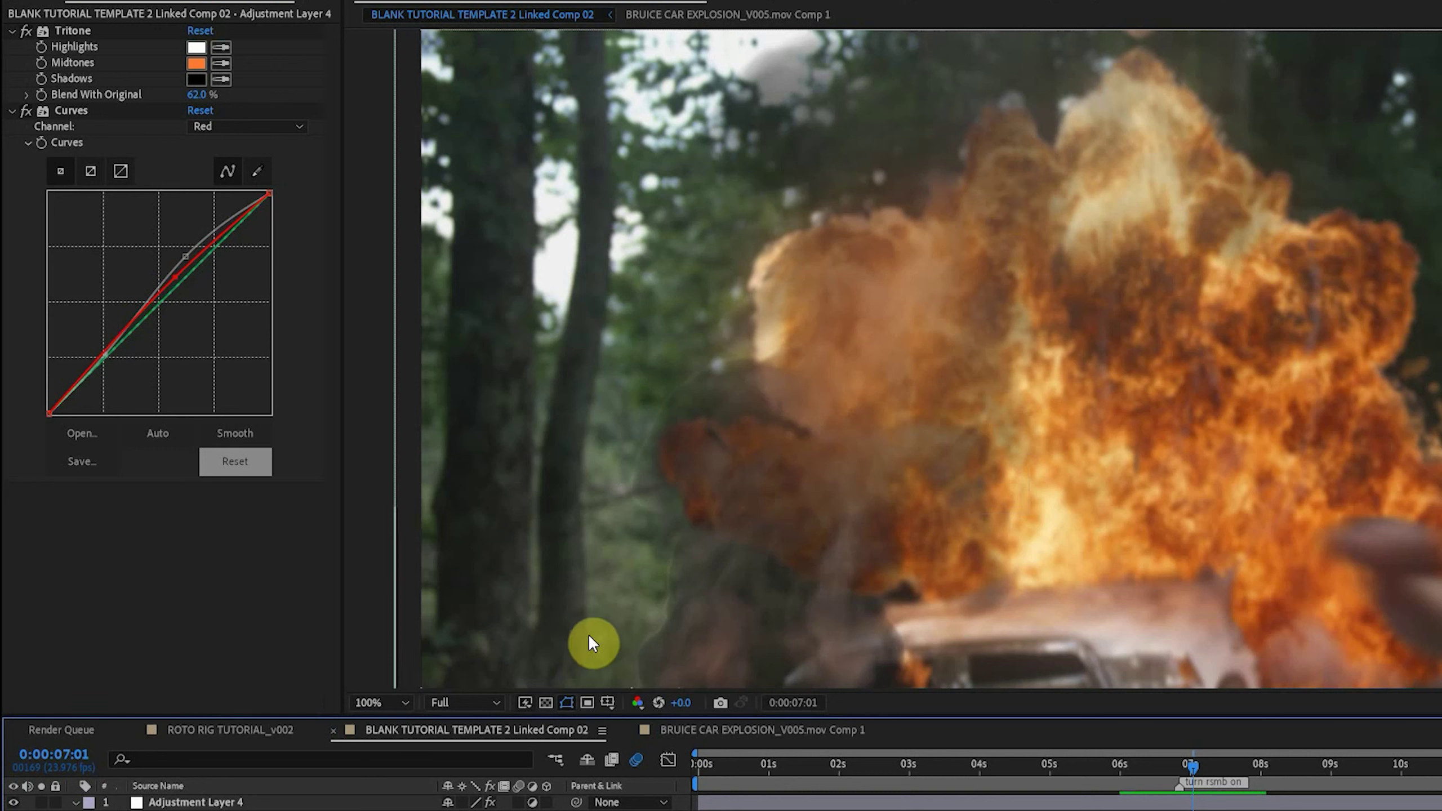
# Hide and show Adjustment Layer 4 once more to judge how it blends the smoky patch into the fireball
pyautogui.click(12, 802)
pyautogui.click(798, 583)
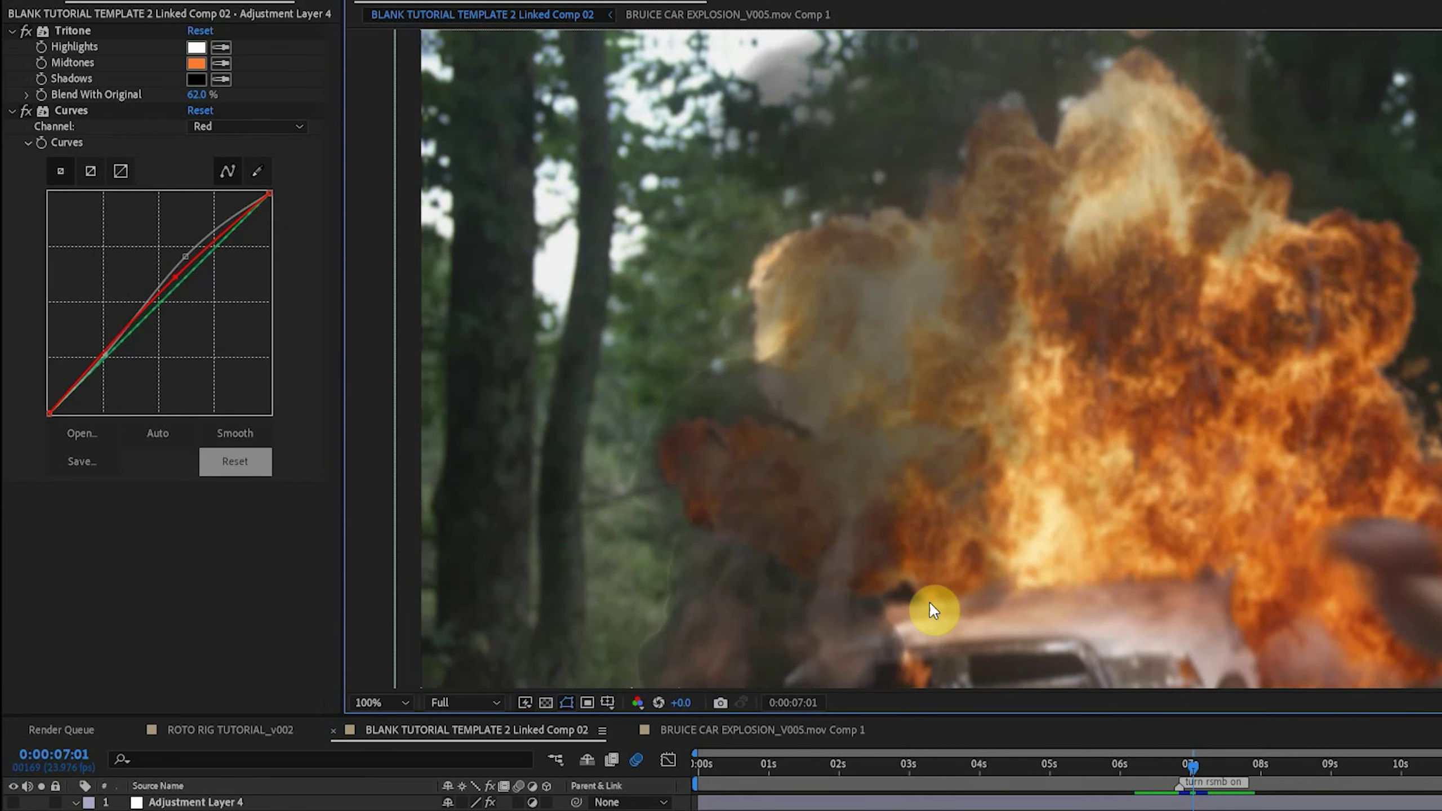
pyautogui.click(12, 802)
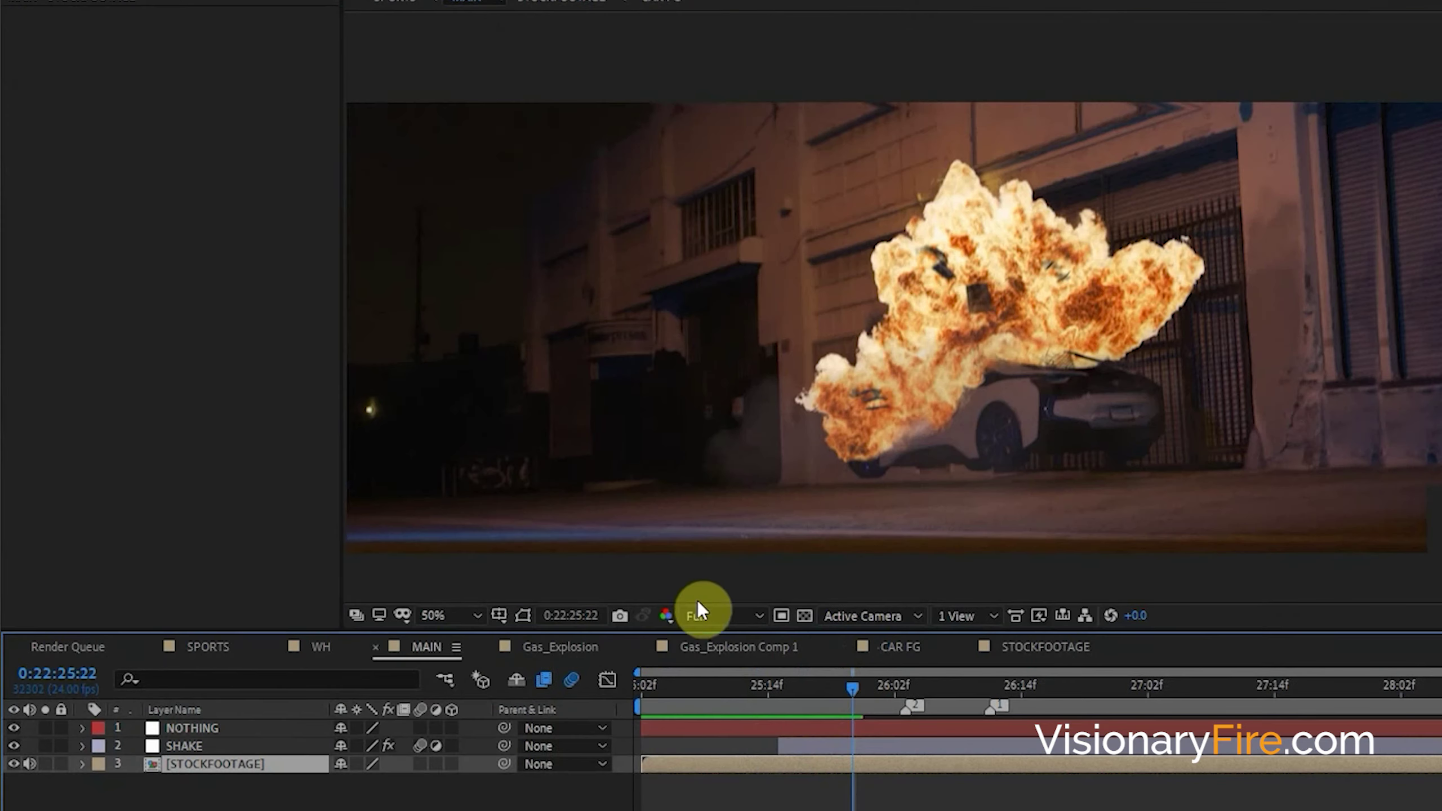
# Collapse the Glow and Glow 2 effects on the STOCKFOOTAGE layer and toggle both to compare the explosion with and without them
pyautogui.moveTo(797, 687); pyautogui.dragTo(857, 675)
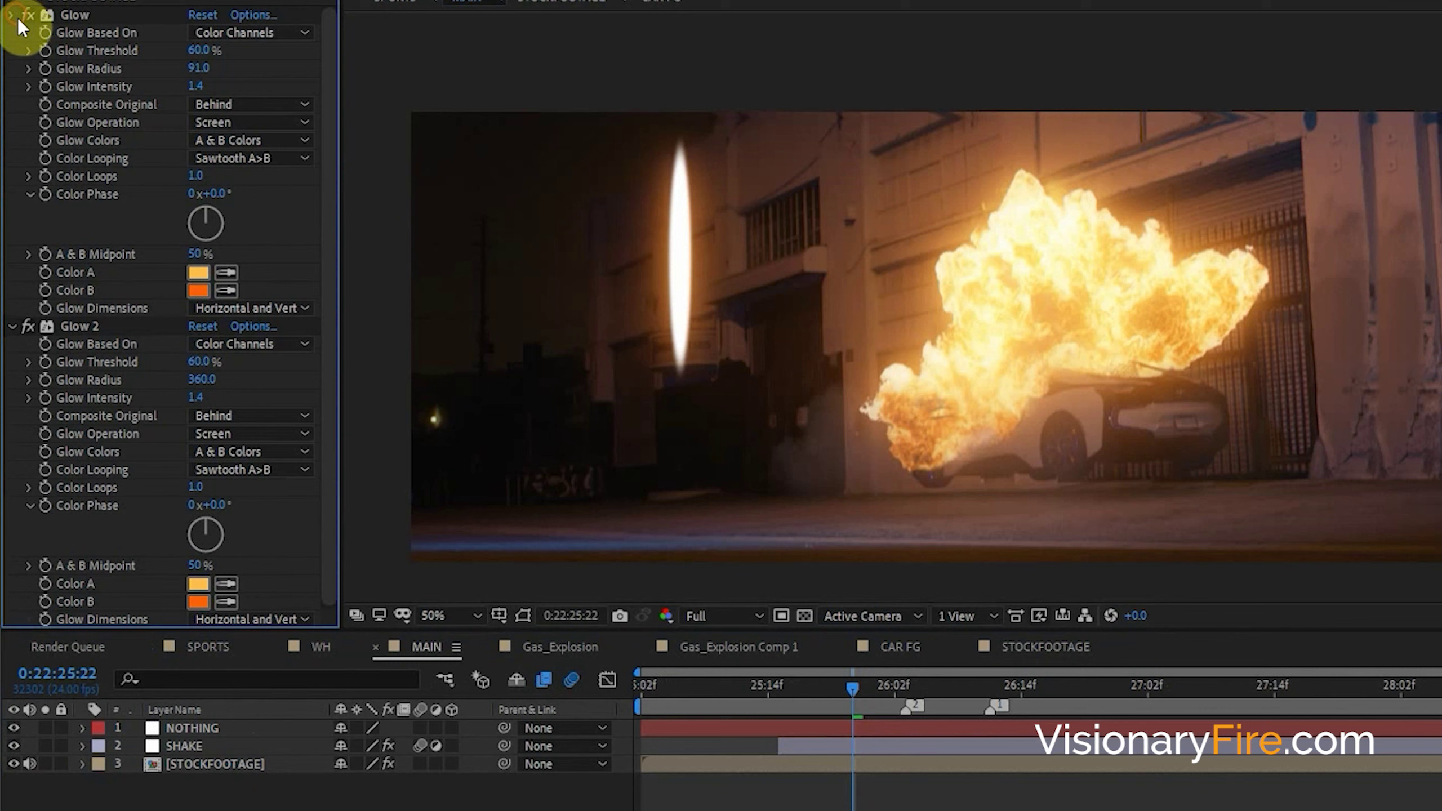
pyautogui.click(12, 16)
pyautogui.click(11, 33)
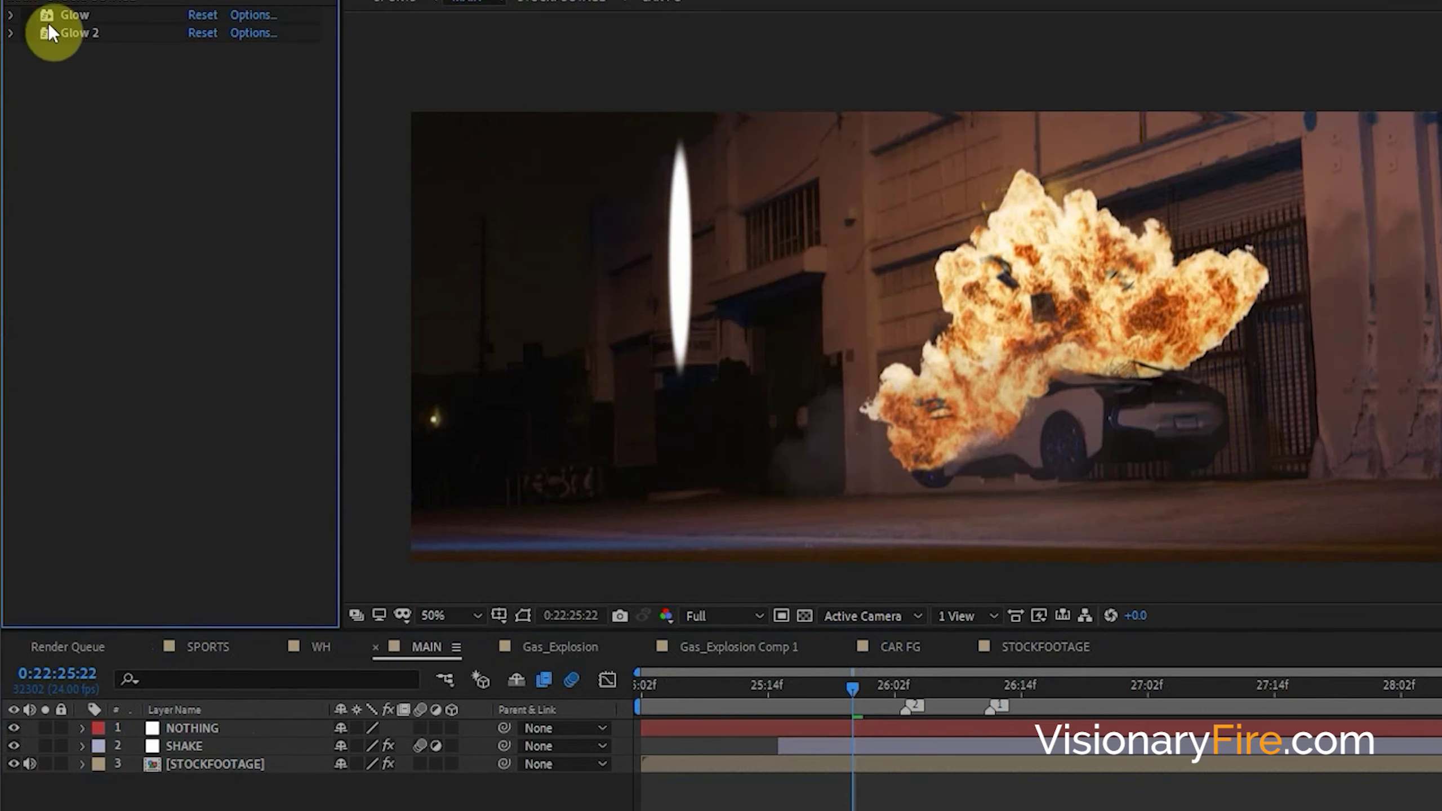
pyautogui.moveTo(27, 15); pyautogui.dragTo(31, 67)
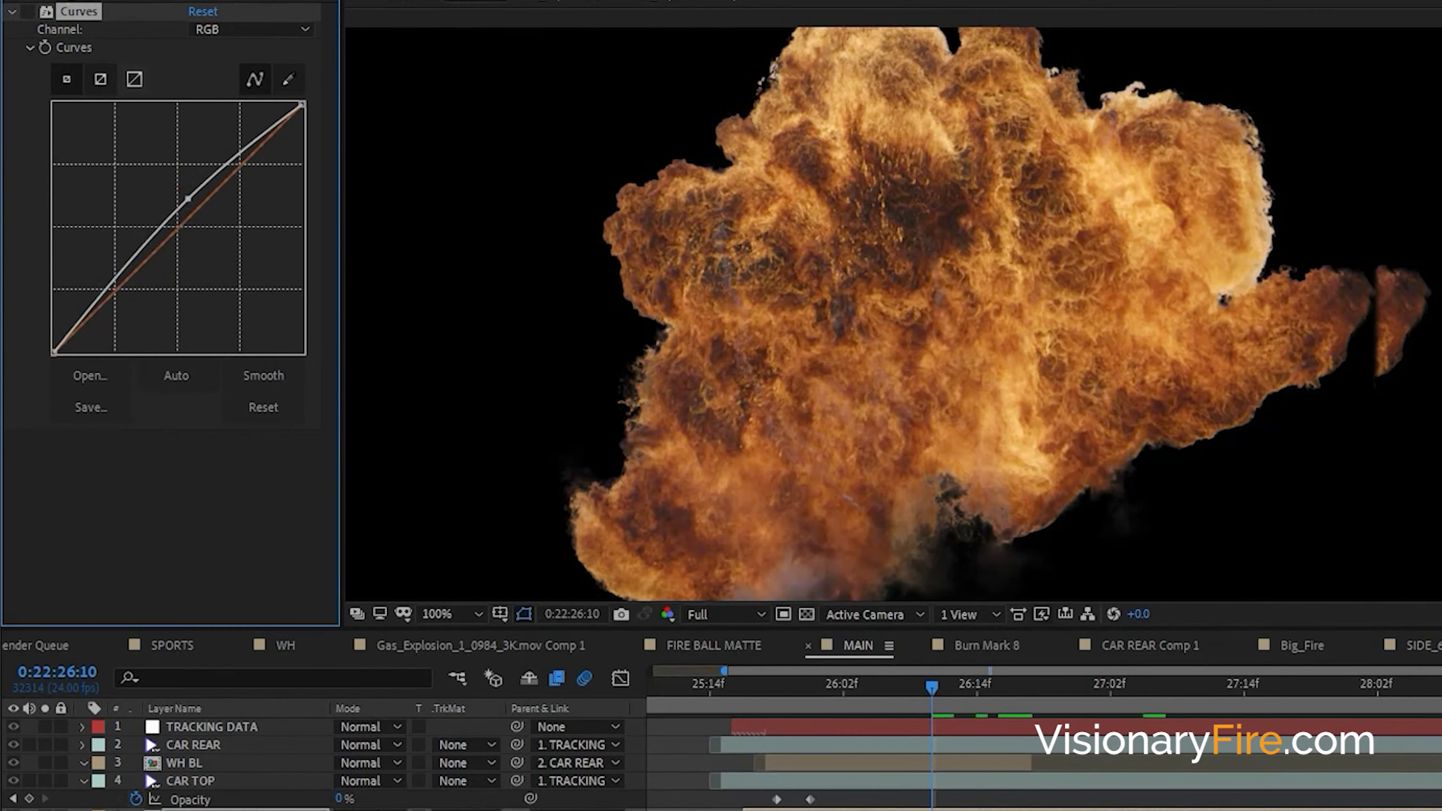
# Shape the fireball's RGB Curves into an S-curve with raised highlights and slightly lowered shadows
pyautogui.click(1090, 32)
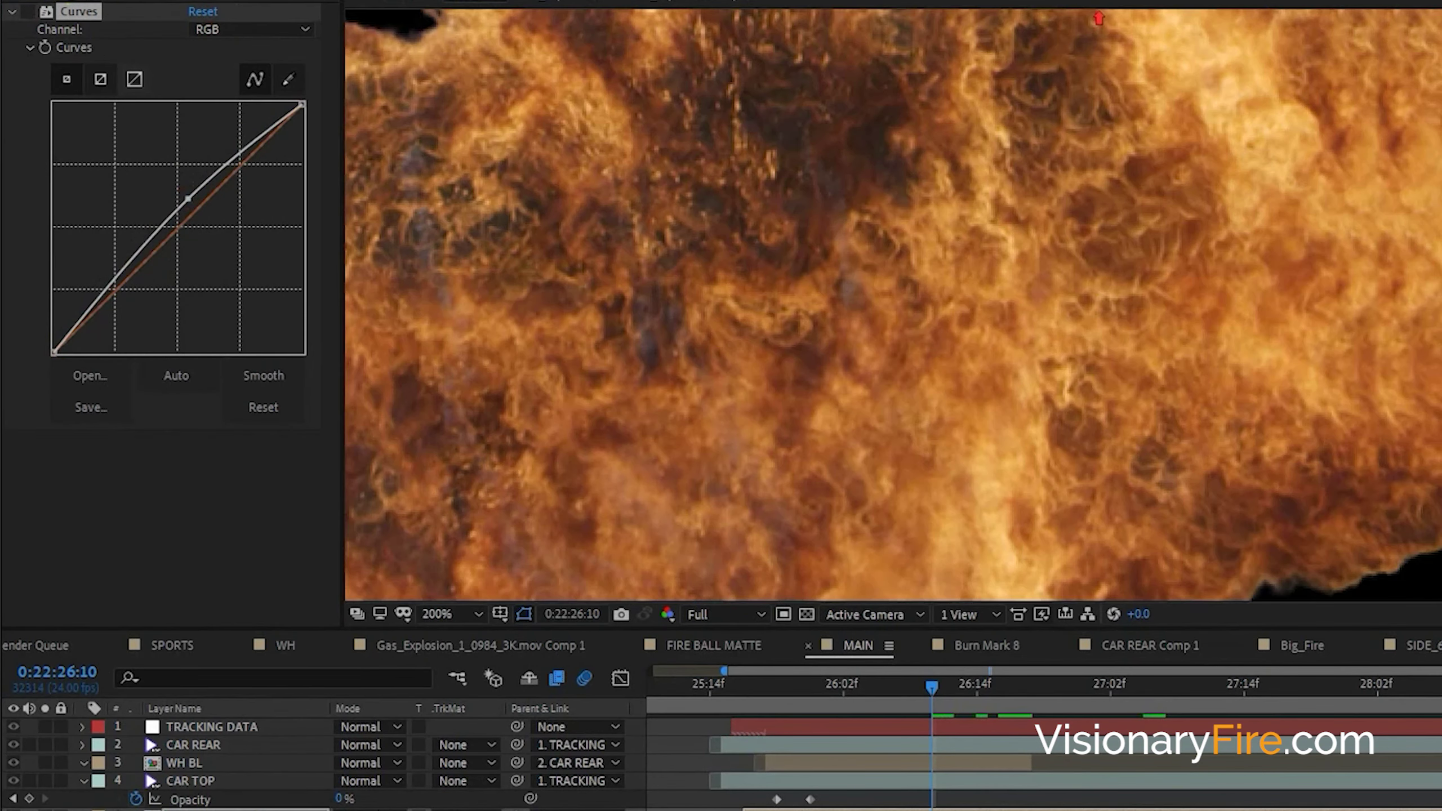
pyautogui.click(1263, 156)
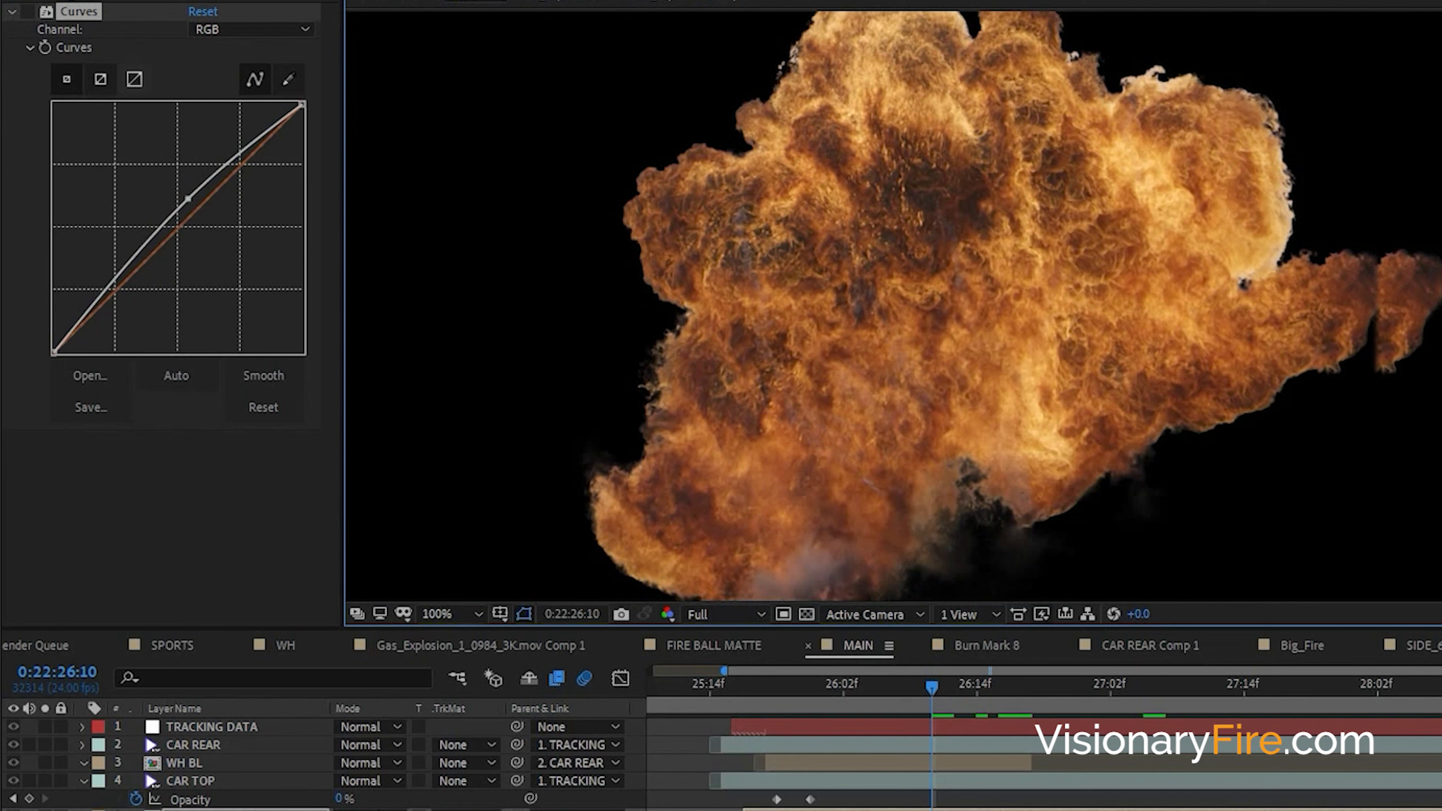
pyautogui.click(278, 410)
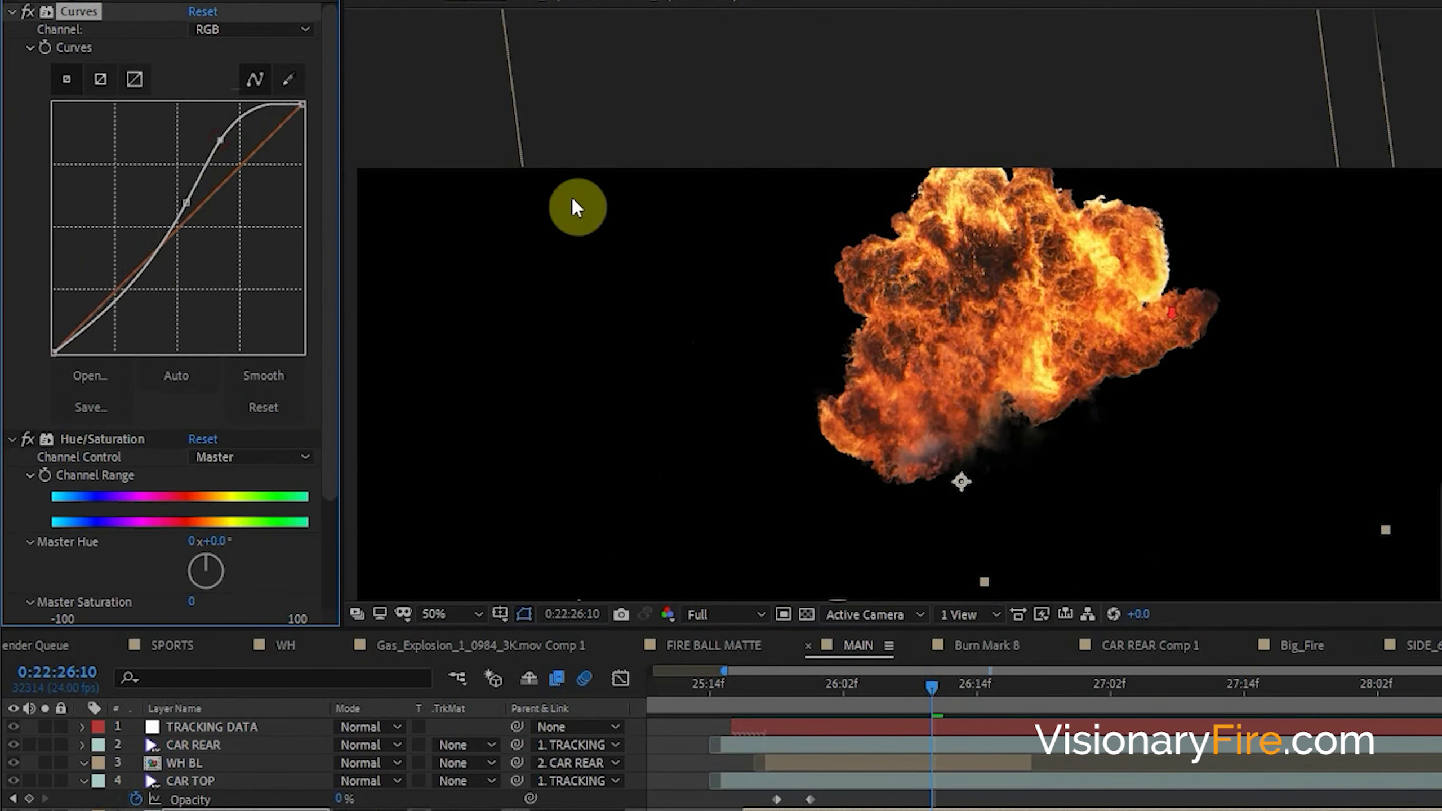
pyautogui.click(257, 148)
pyautogui.moveTo(220, 141); pyautogui.dragTo(224, 147)
pyautogui.scroll(1, 1068, 354)
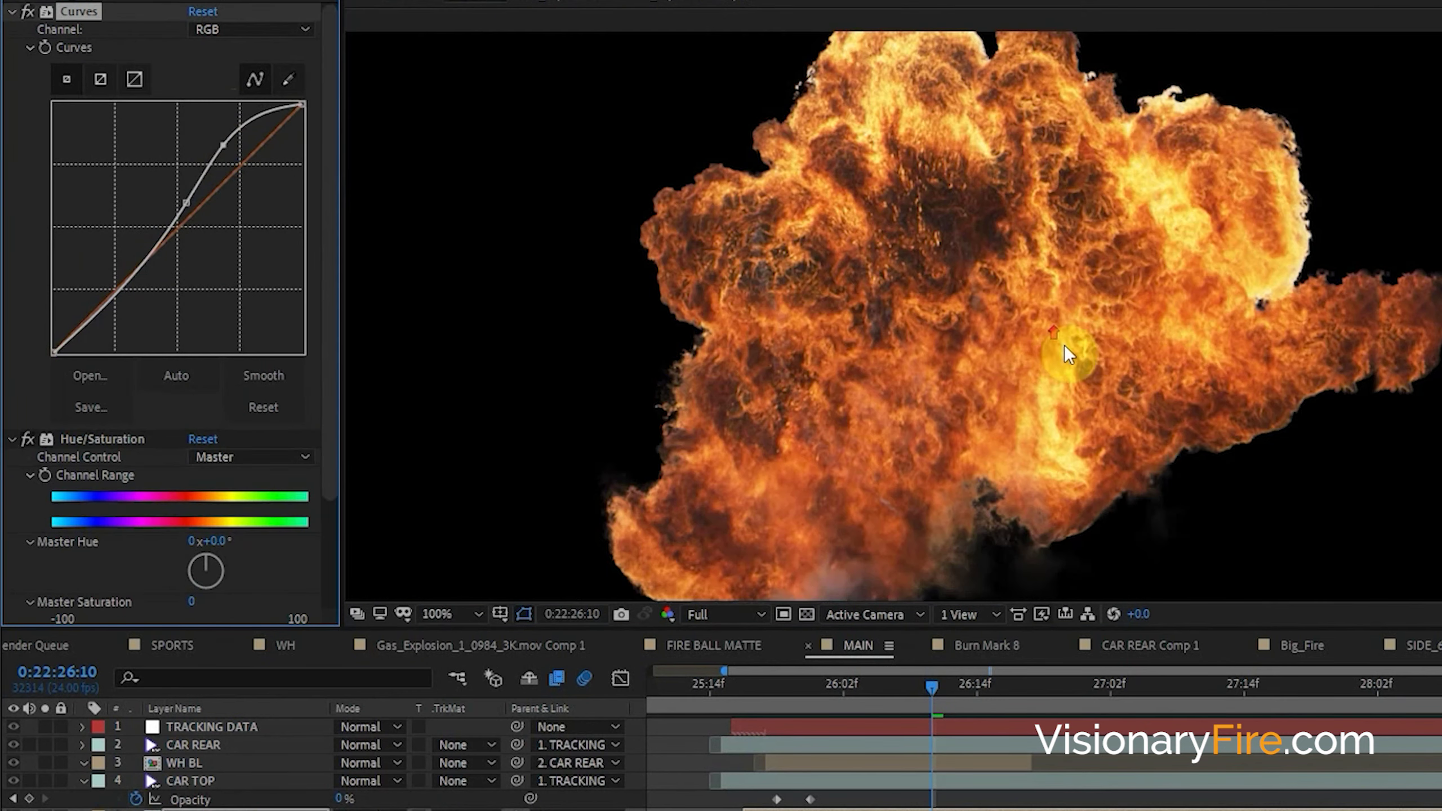
pyautogui.moveTo(1100, 352); pyautogui.dragTo(975, 390)
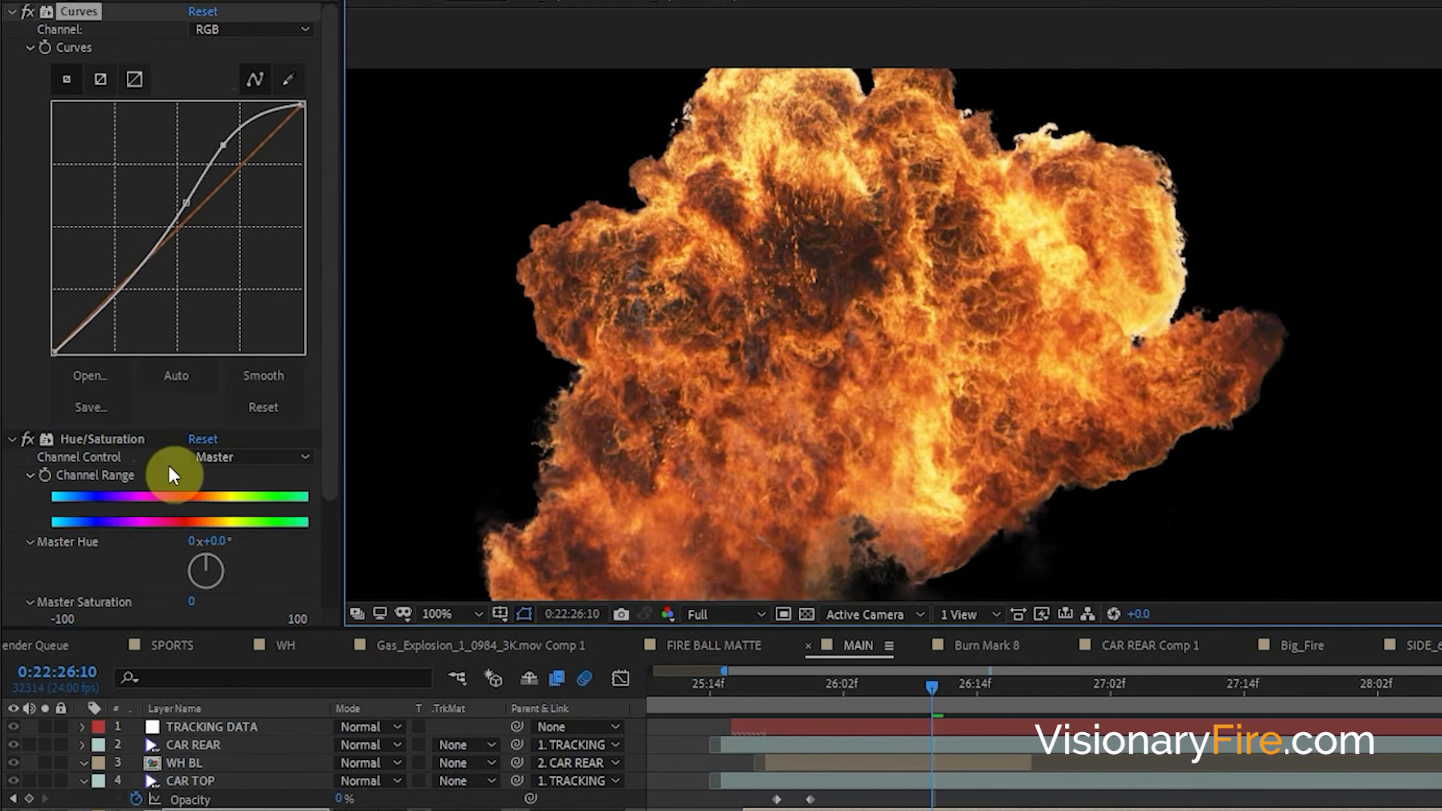
# In the fireball's Hue/Saturation effect, set the Yellows channel's saturation to 8 and lightness to 27
pyautogui.scroll(-2, 221, 409)
pyautogui.click(225, 363)
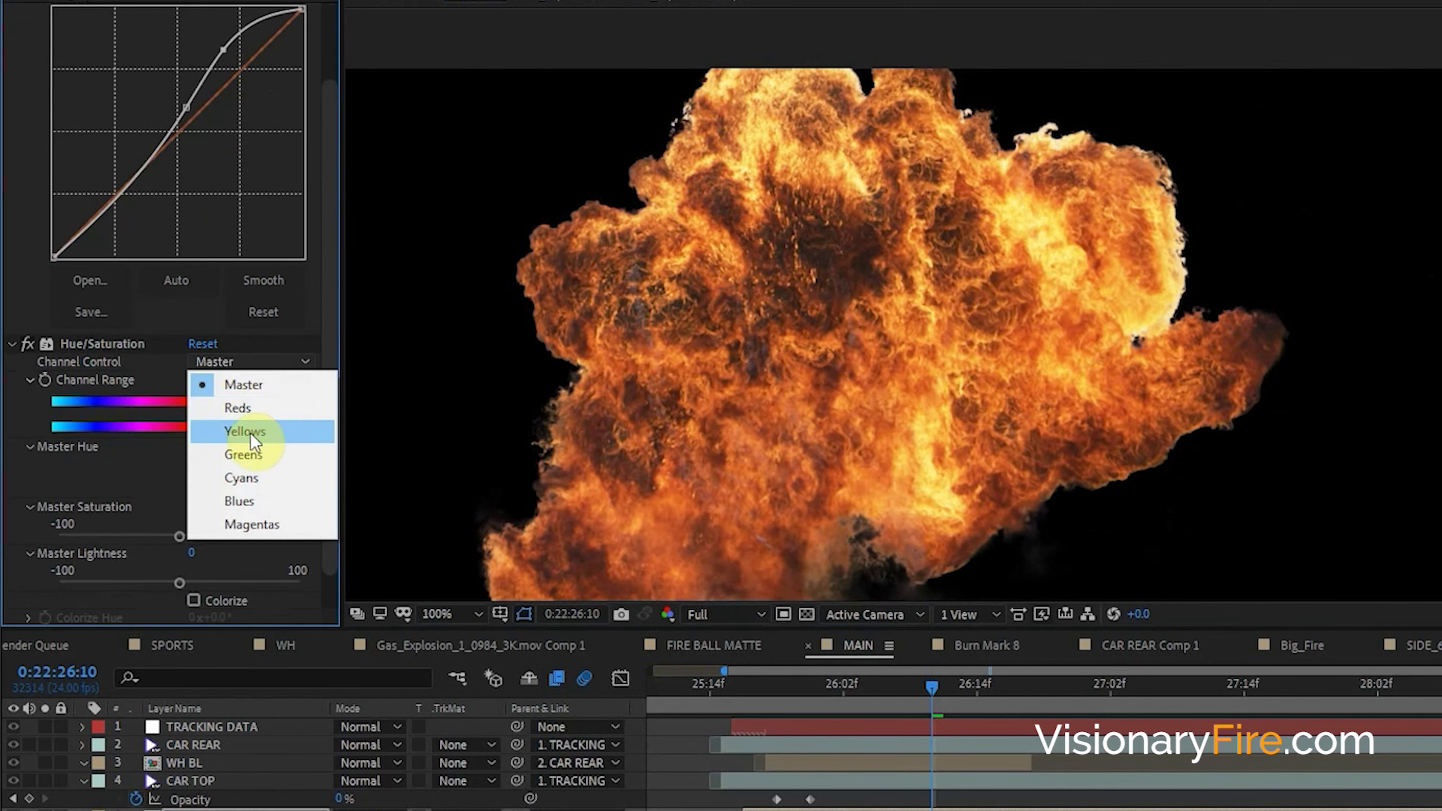
pyautogui.click(264, 442)
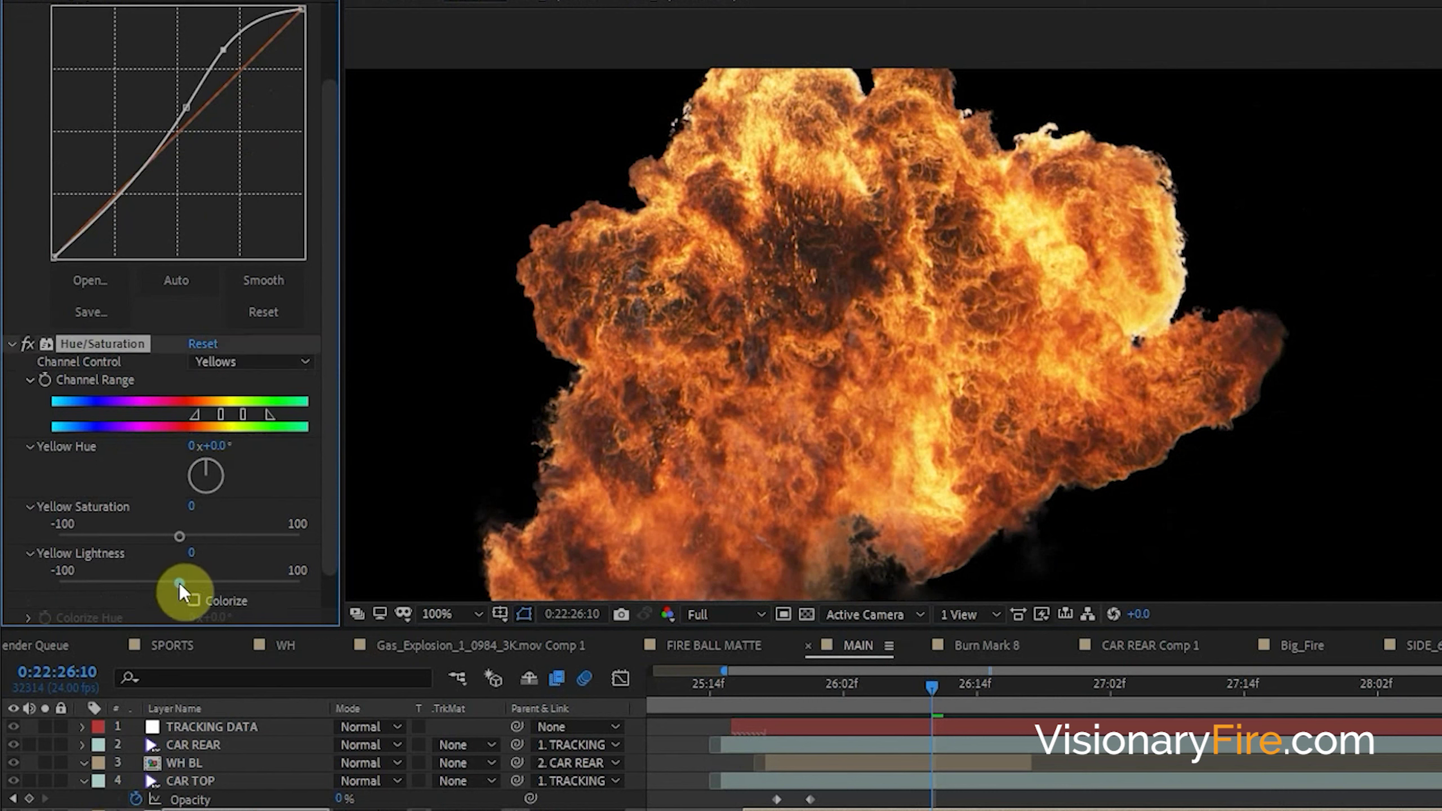
pyautogui.moveTo(185, 586)
pyautogui.mouseDown()
pyautogui.moveTo(245, 583)
pyautogui.moveTo(209, 582)
pyautogui.mouseUp()
pyautogui.moveTo(181, 537); pyautogui.dragTo(196, 546)
pyautogui.click(210, 584)
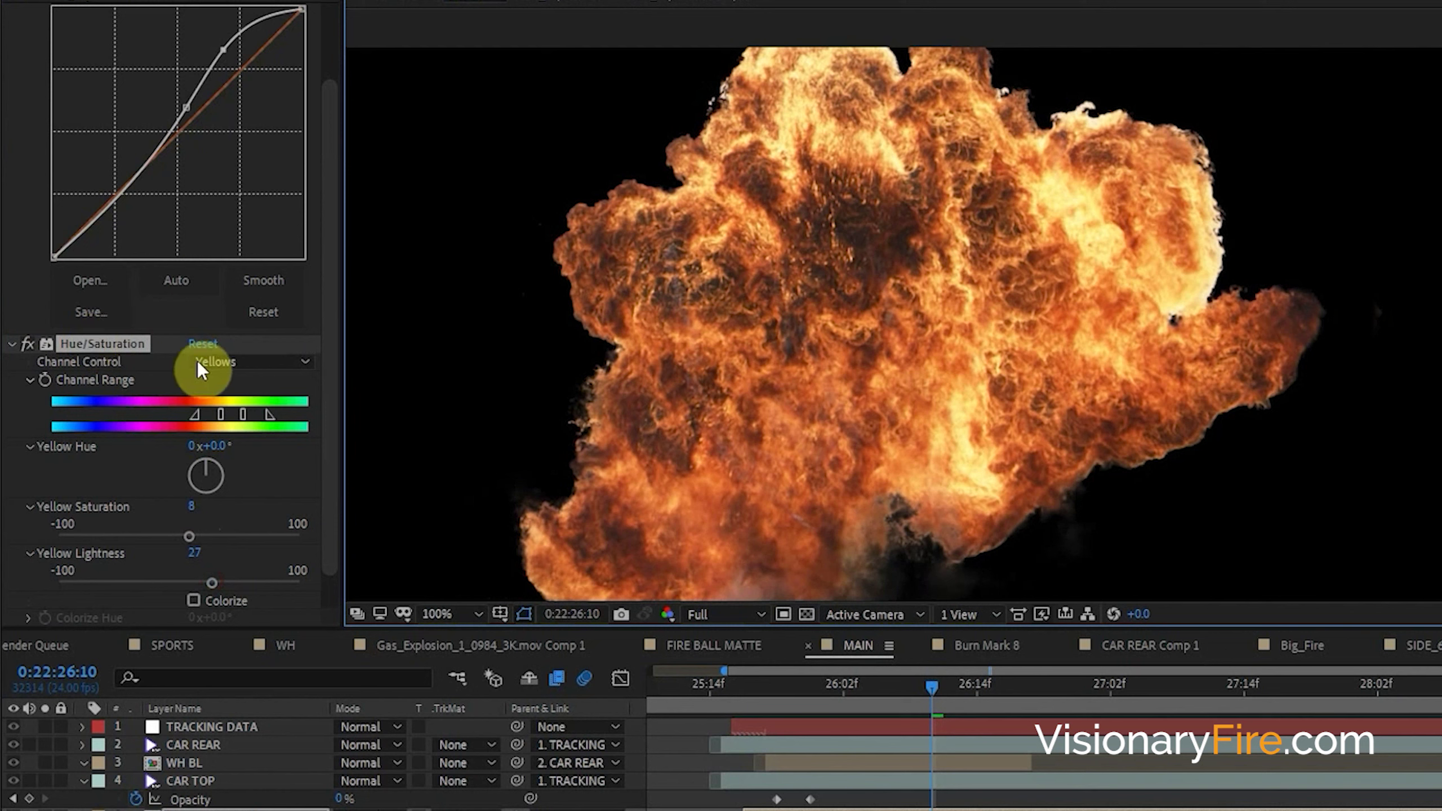
# In the fireball's Hue/Saturation effect, set the Reds channel's saturation to 40 and lightness to -43
pyautogui.click(243, 363)
pyautogui.click(248, 404)
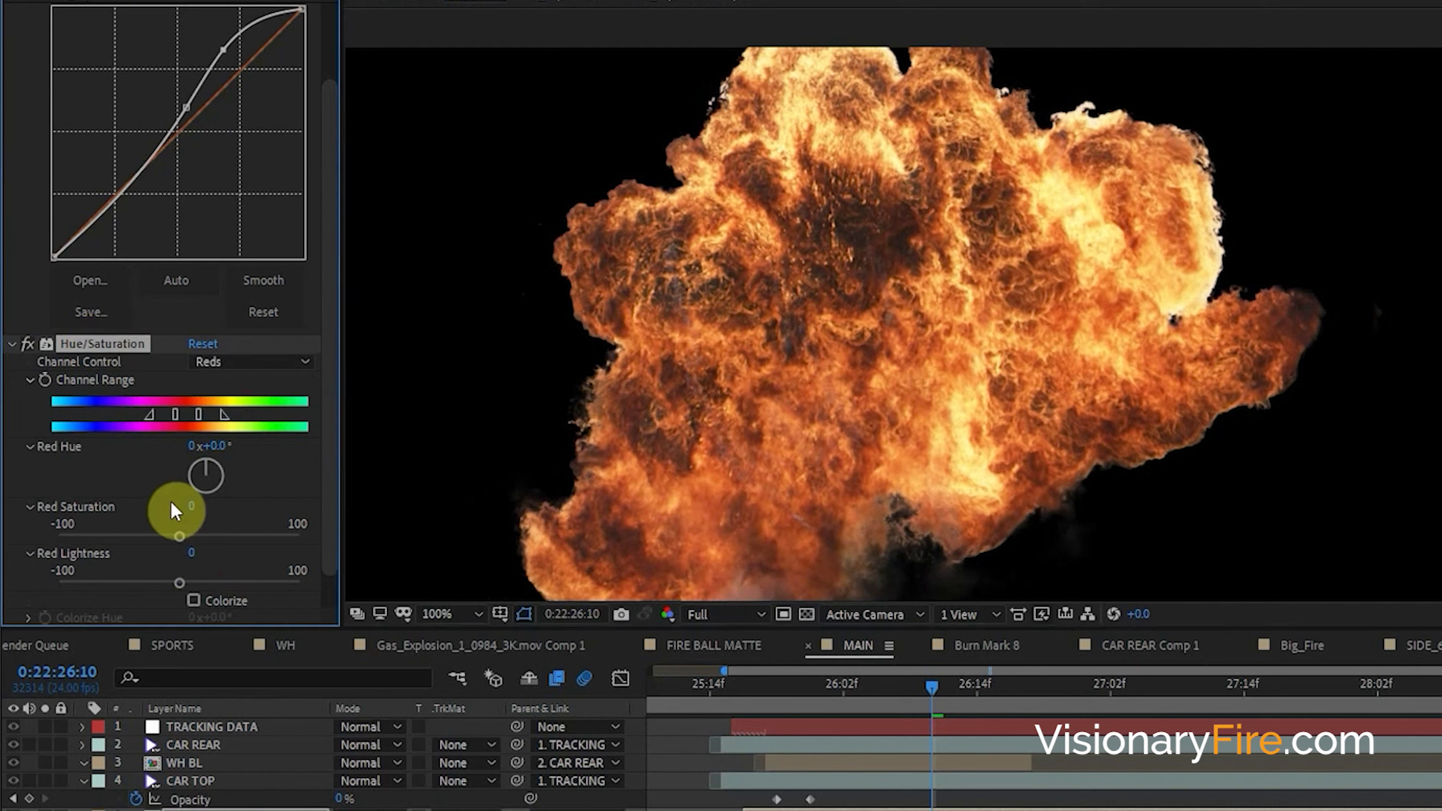
pyautogui.moveTo(179, 585); pyautogui.dragTo(129, 584)
pyautogui.moveTo(179, 536); pyautogui.dragTo(231, 538)
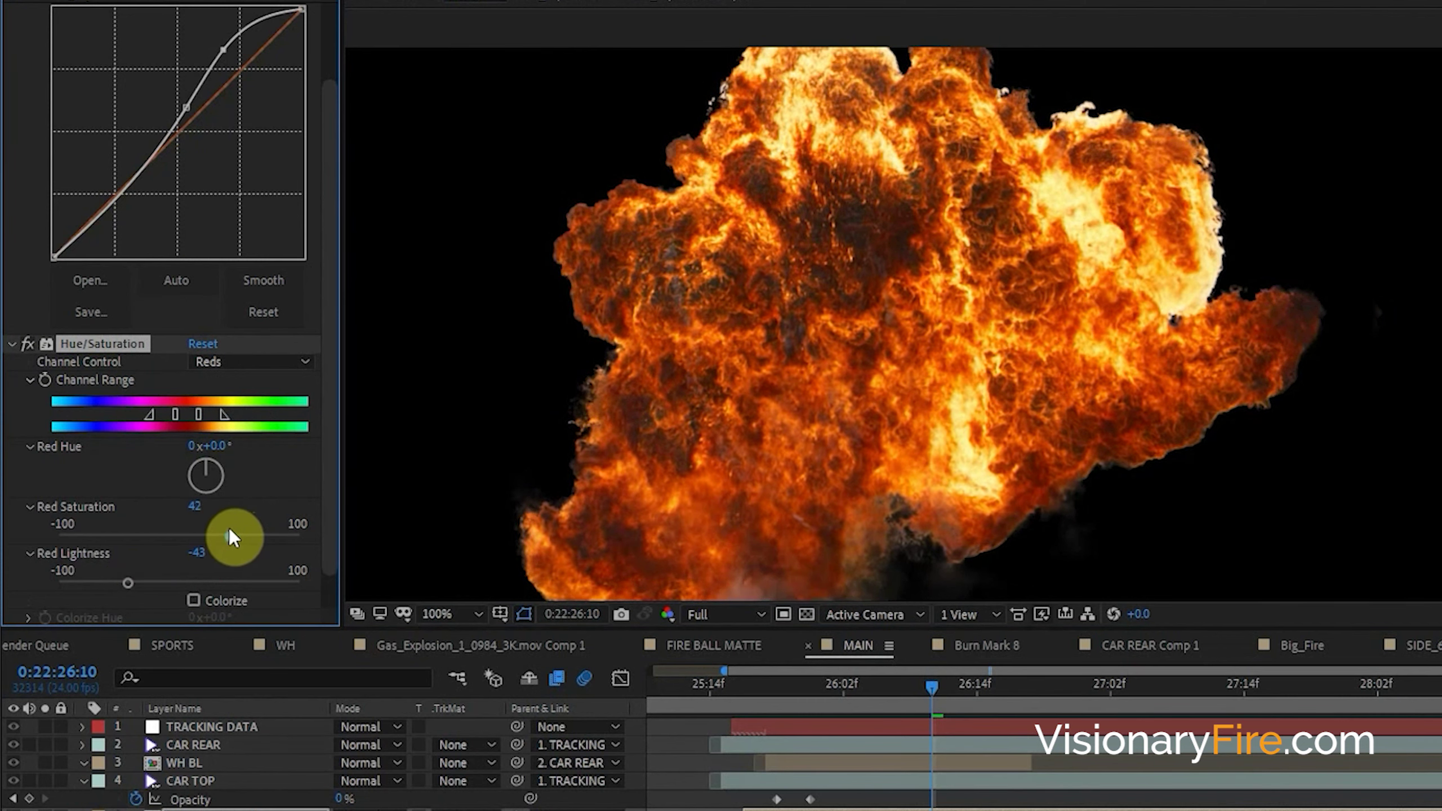
# Toggle the Hue/Saturation effect to compare the fireball with and without the yellow and red adjustments
pyautogui.click(28, 344)
pyautogui.click(28, 345)
pyautogui.click(28, 345)
pyautogui.click(28, 345)
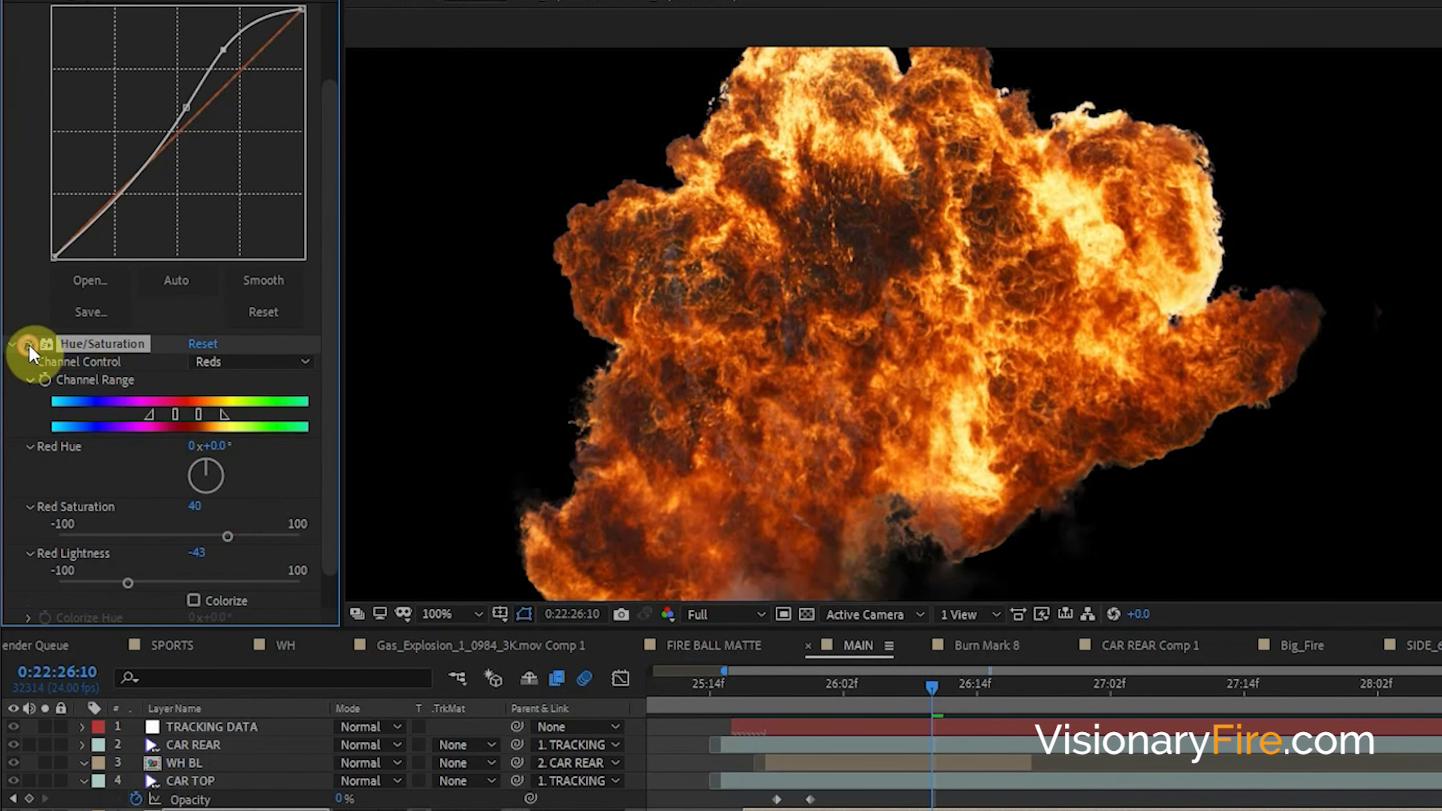
pyautogui.scroll(2, 170, 454)
pyautogui.moveTo(236, 494)
pyautogui.mouseDown()
pyautogui.moveTo(216, 505)
pyautogui.moveTo(248, 499)
pyautogui.moveTo(213, 496)
pyautogui.mouseUp()
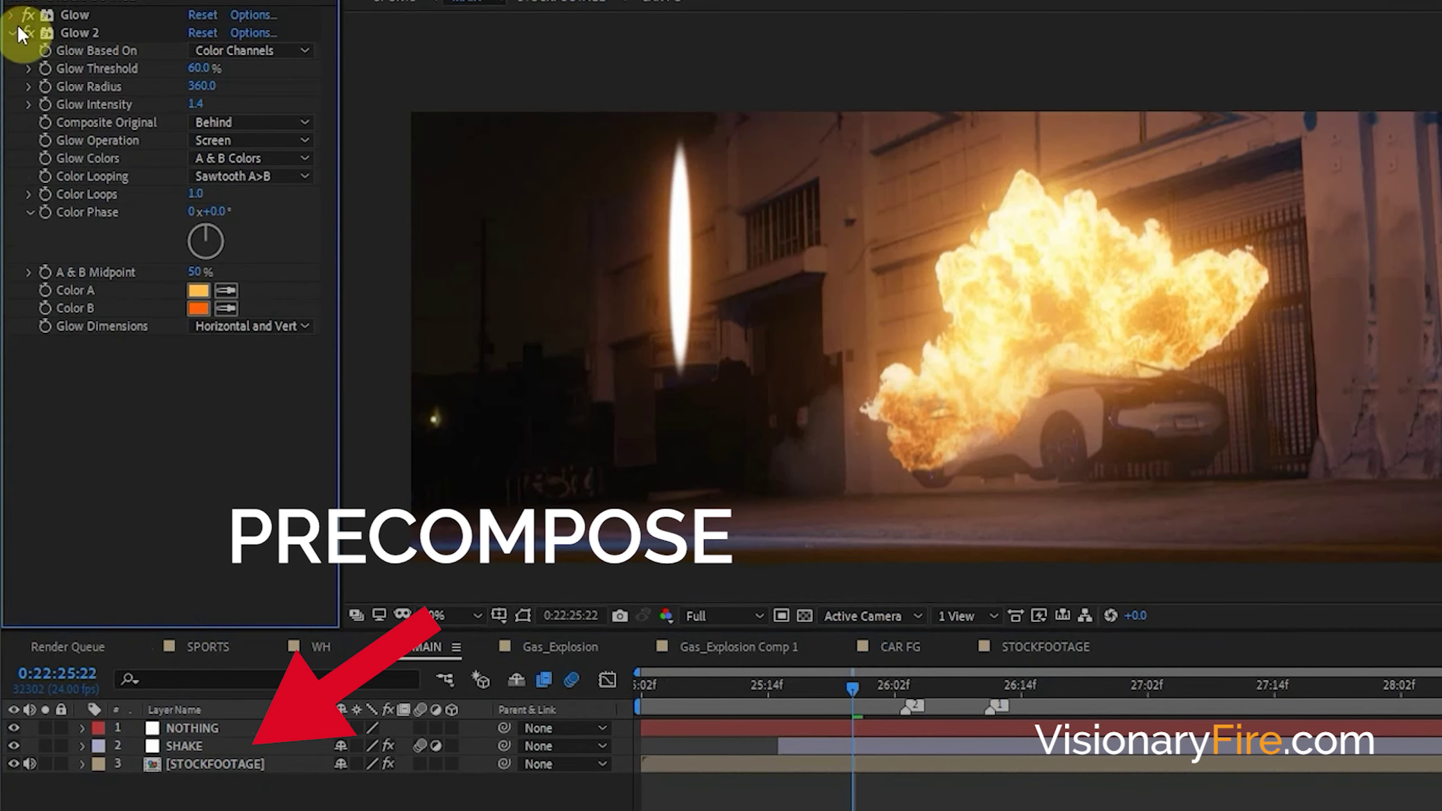
# Remove the Glow and Glow 2 effects from the STOCKFOOTAGE layer in the MAIN composition
pyautogui.click(13, 33)
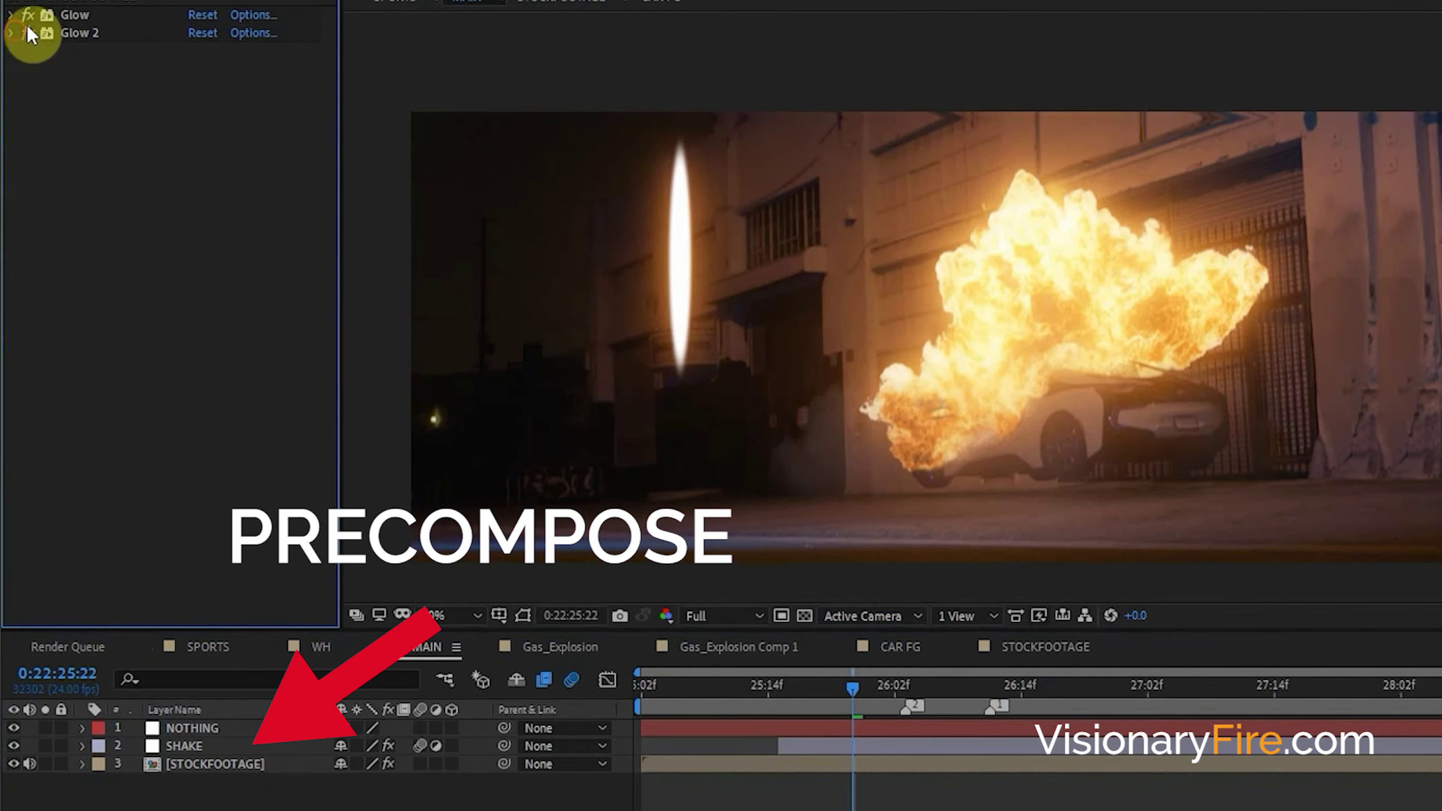
pyautogui.moveTo(28, 10); pyautogui.dragTo(28, 33)
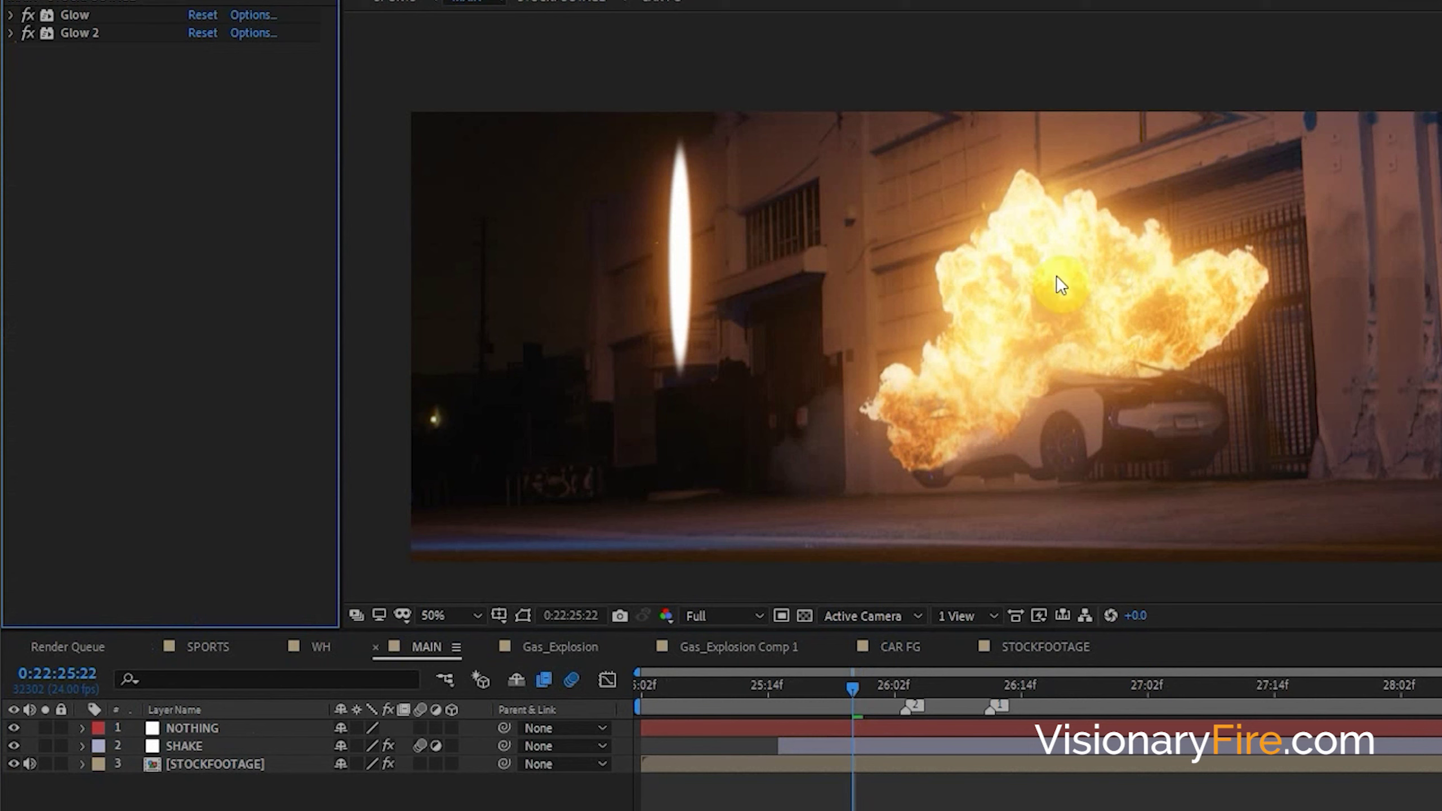
pyautogui.click(70, 19)
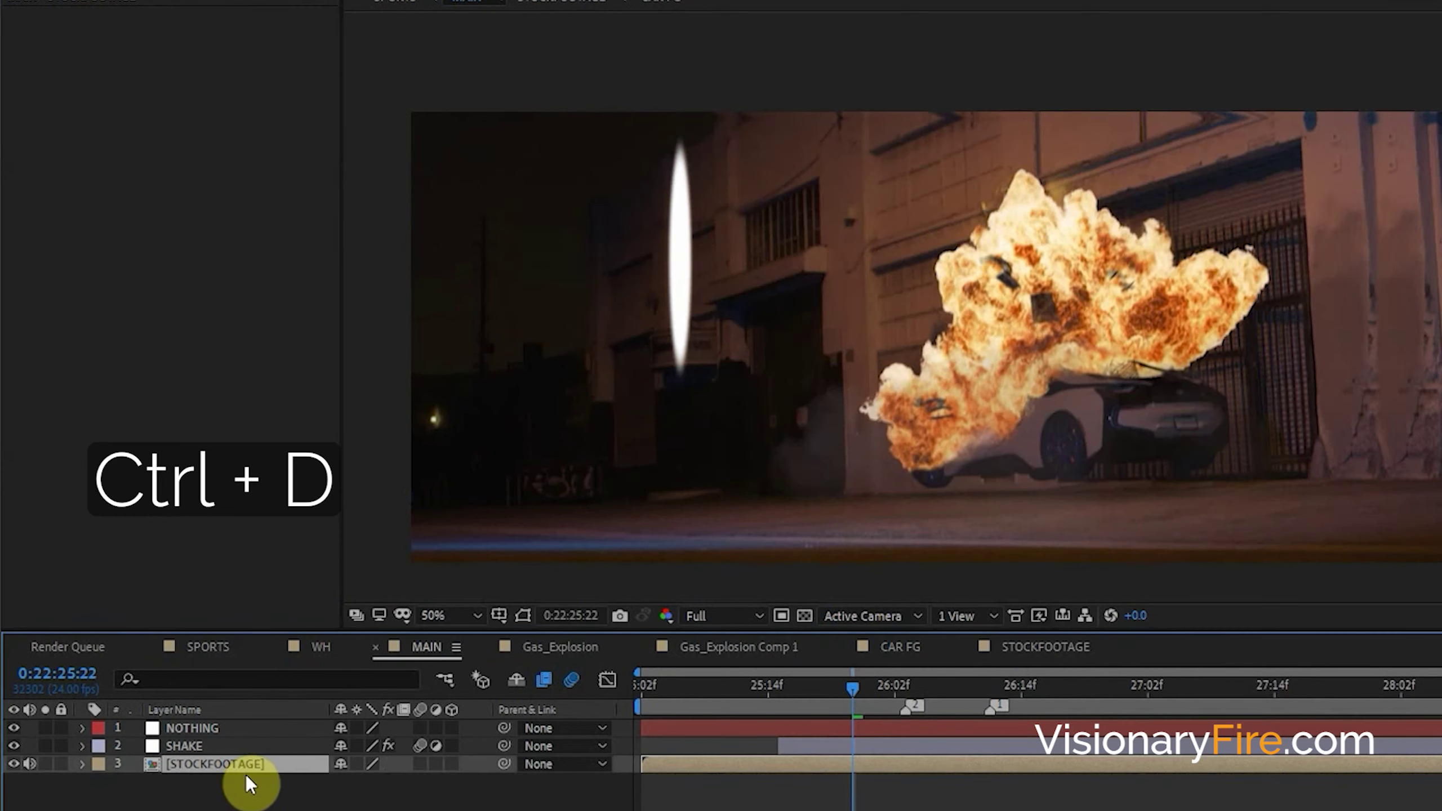
# Apply Extract with Black Point 172 and Black Softness 66 to a soloed duplicate of the STOCKFOOTAGE layer
pyautogui.hotkey('ctrl', 'd')
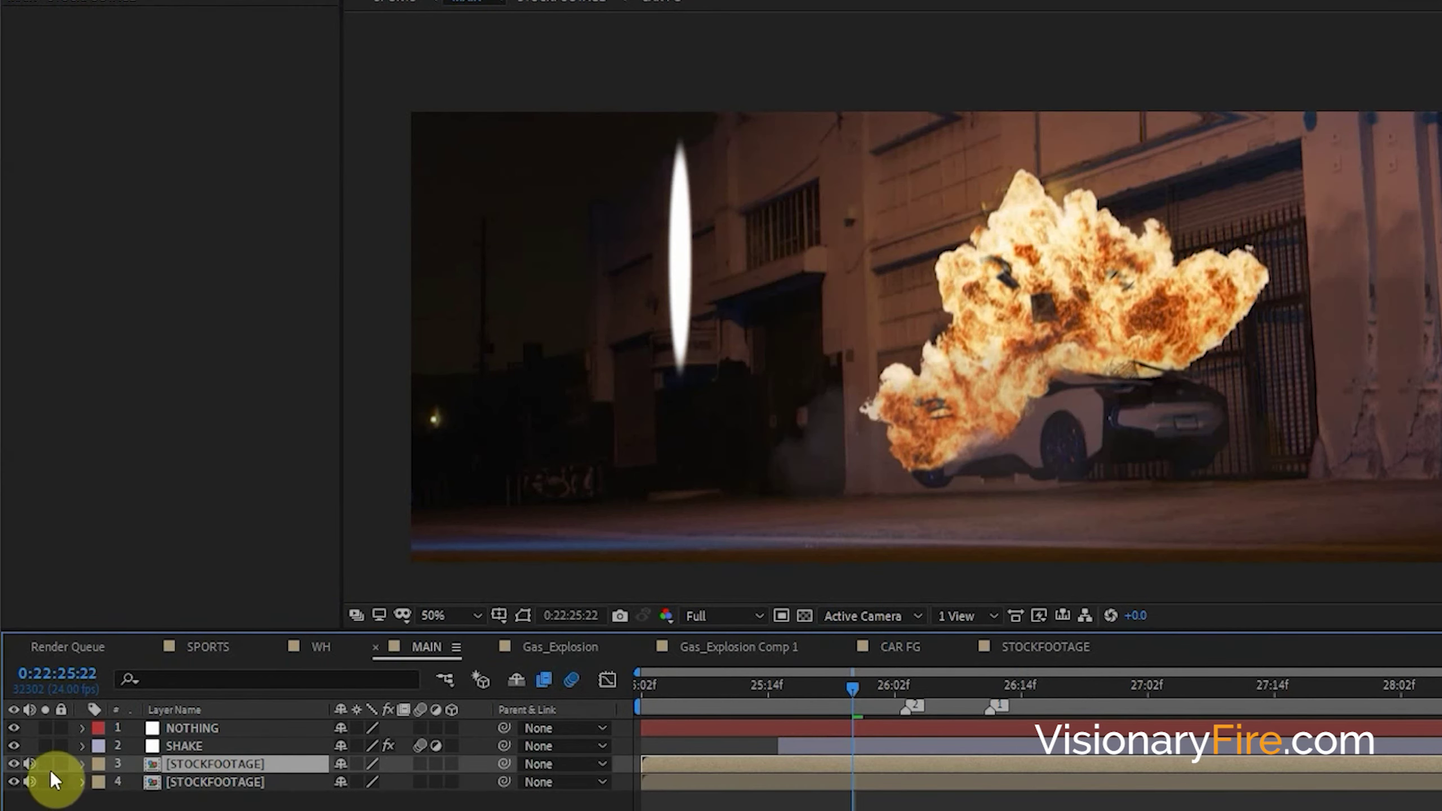
pyautogui.click(45, 763)
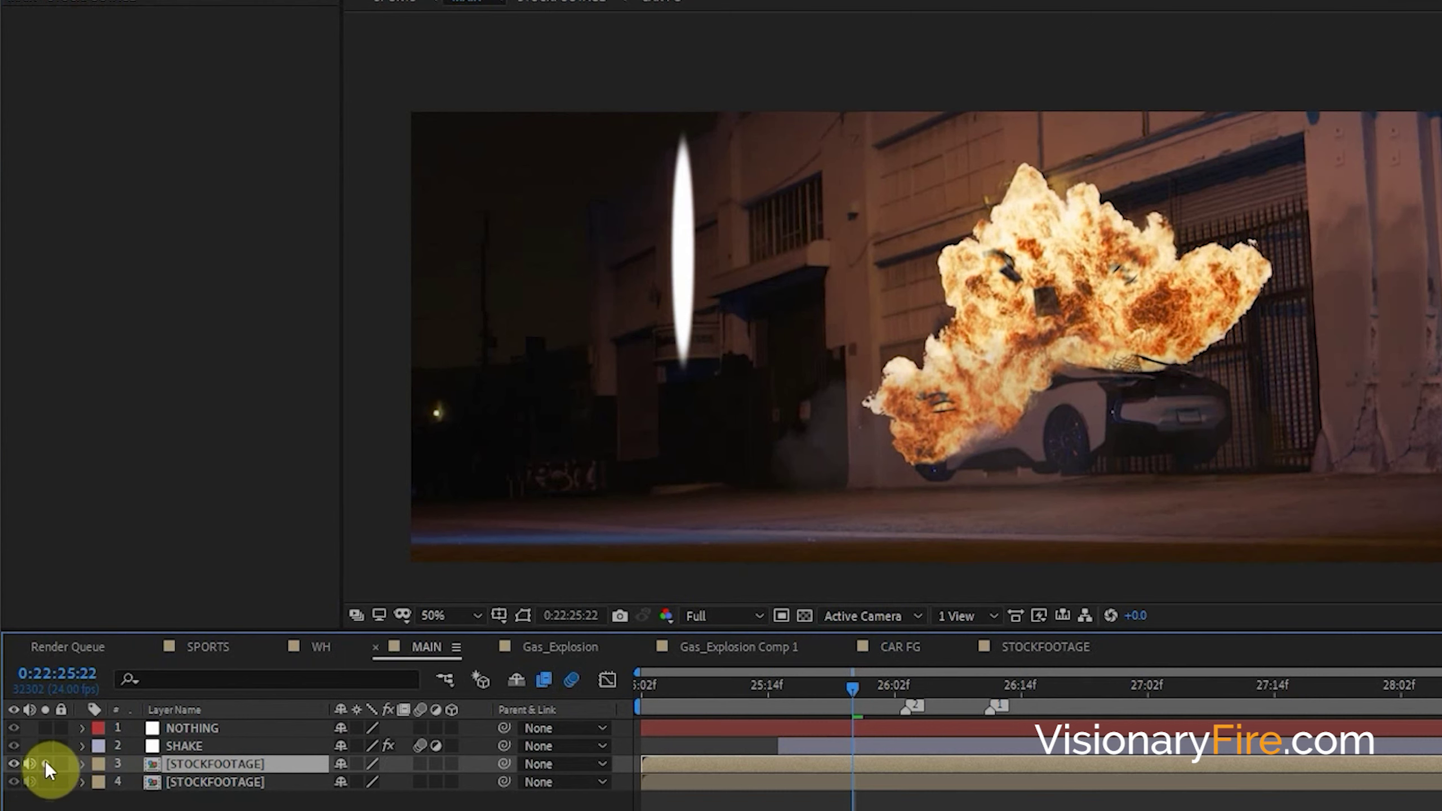
pyautogui.click(1127, 108)
pyautogui.moveTo(144, 196)
pyautogui.mouseDown()
pyautogui.moveTo(241, 189)
pyautogui.moveTo(200, 220)
pyautogui.moveTo(166, 211)
pyautogui.mouseUp()
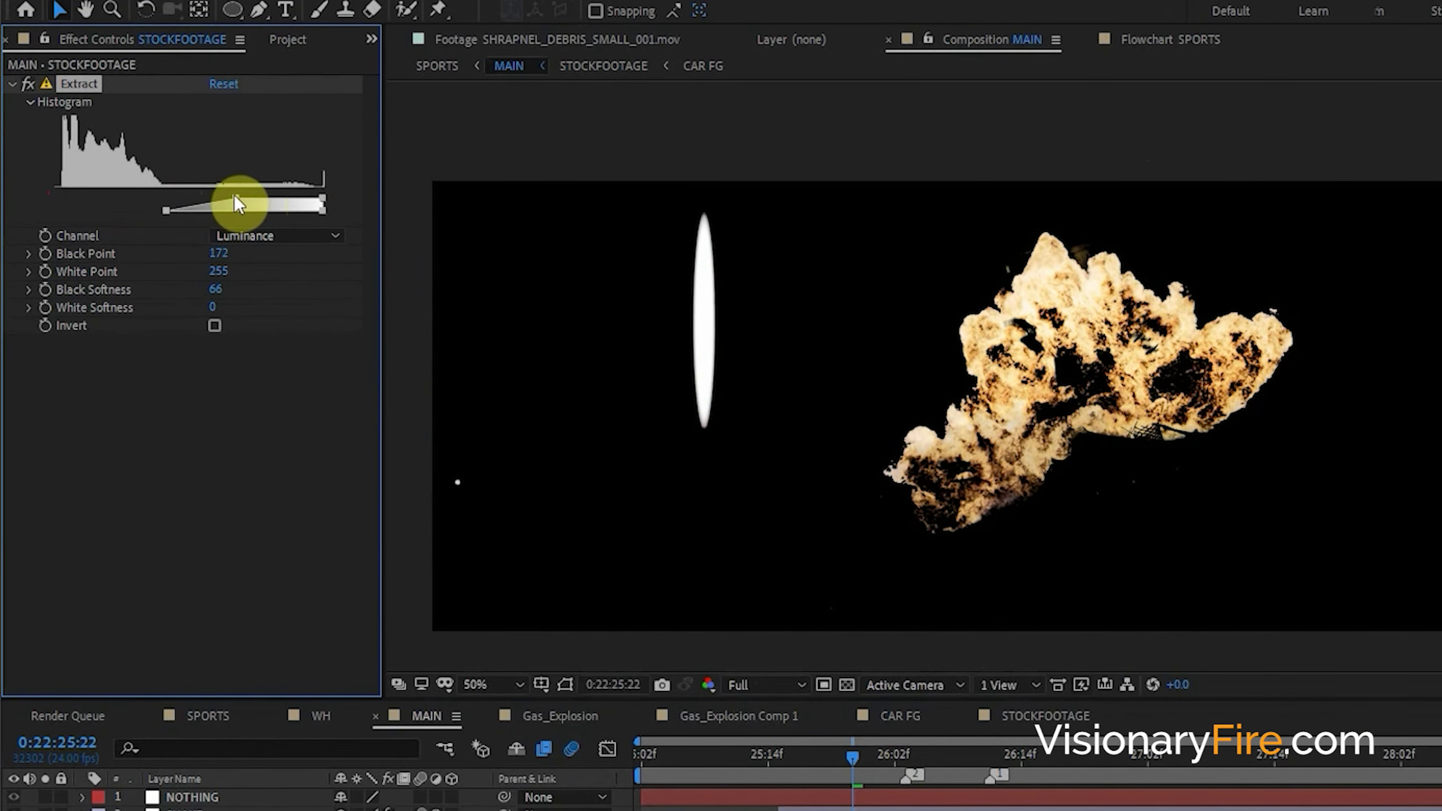
# Draw a rectangular mask around the fireball on the STOCKFOOTAGE copy, leaving out the vertical white streak
pyautogui.moveTo(232, 10); pyautogui.dragTo(299, 17)
pyautogui.scroll(-2, 1067, 341)
pyautogui.moveTo(1436, 179); pyautogui.dragTo(912, 560)
pyautogui.scroll(2, 949, 544)
pyautogui.click(60, 10)
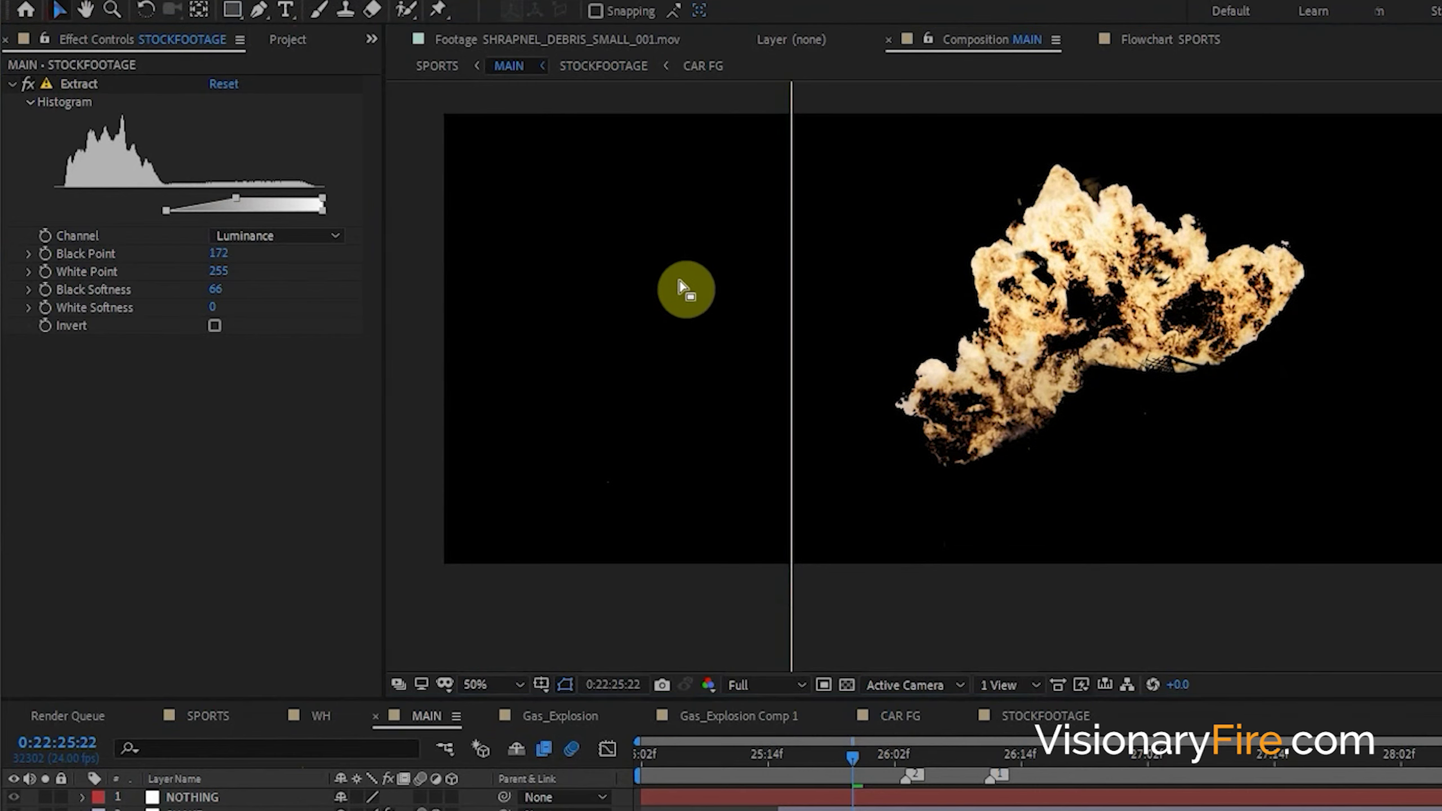
pyautogui.click(802, 296)
# Show the transparency grid and add a Solid Composite effect with a black color behind the extracted fire
pyautogui.click(846, 684)
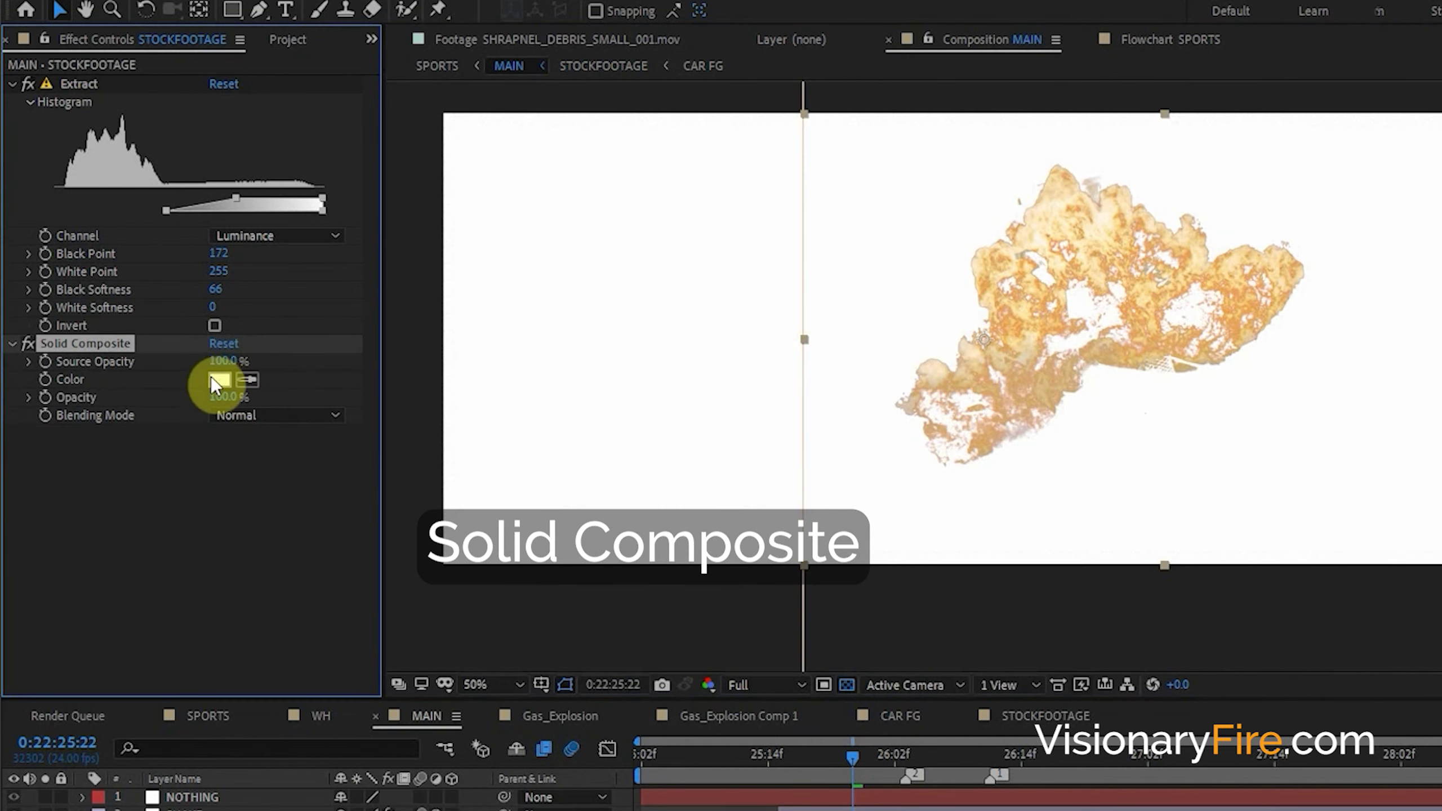
pyautogui.click(219, 380)
pyautogui.click(1197, 572)
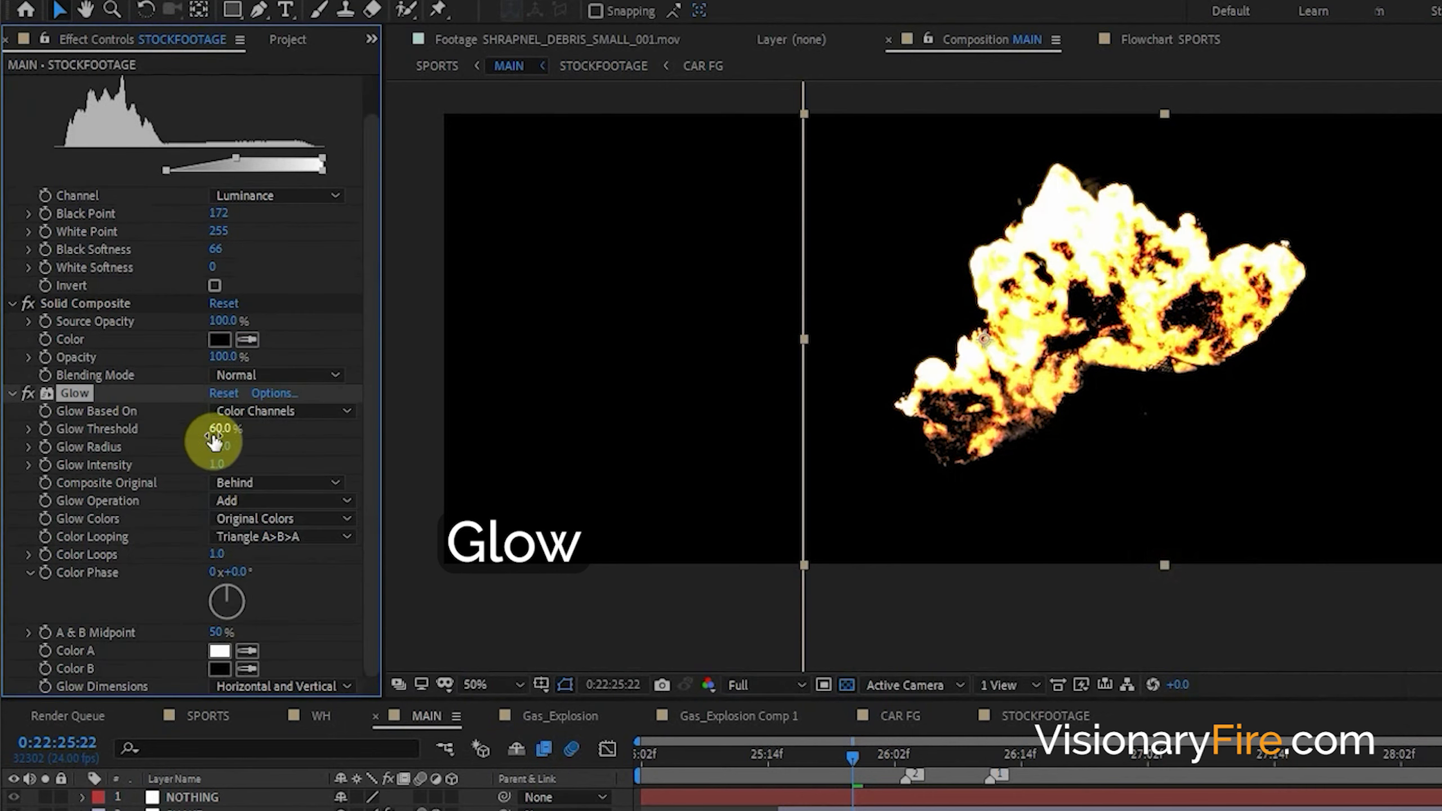
# Set the copy's Glow to radius 209, Screen operation, and A & B Colors in yellow and orange with Sawtooth A>B looping
pyautogui.moveTo(213, 446); pyautogui.dragTo(297, 443)
pyautogui.click(260, 500)
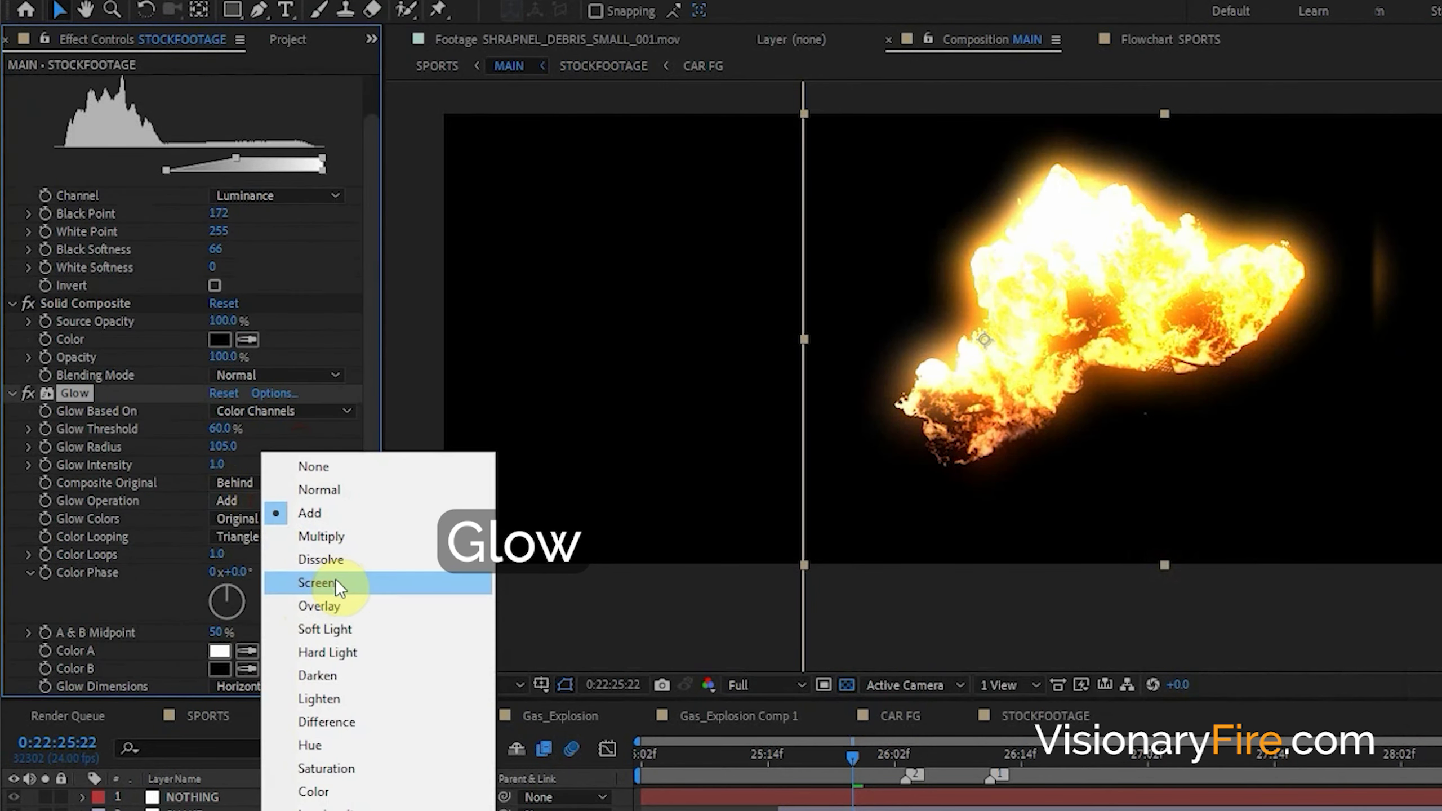
pyautogui.click(339, 585)
pyautogui.click(272, 520)
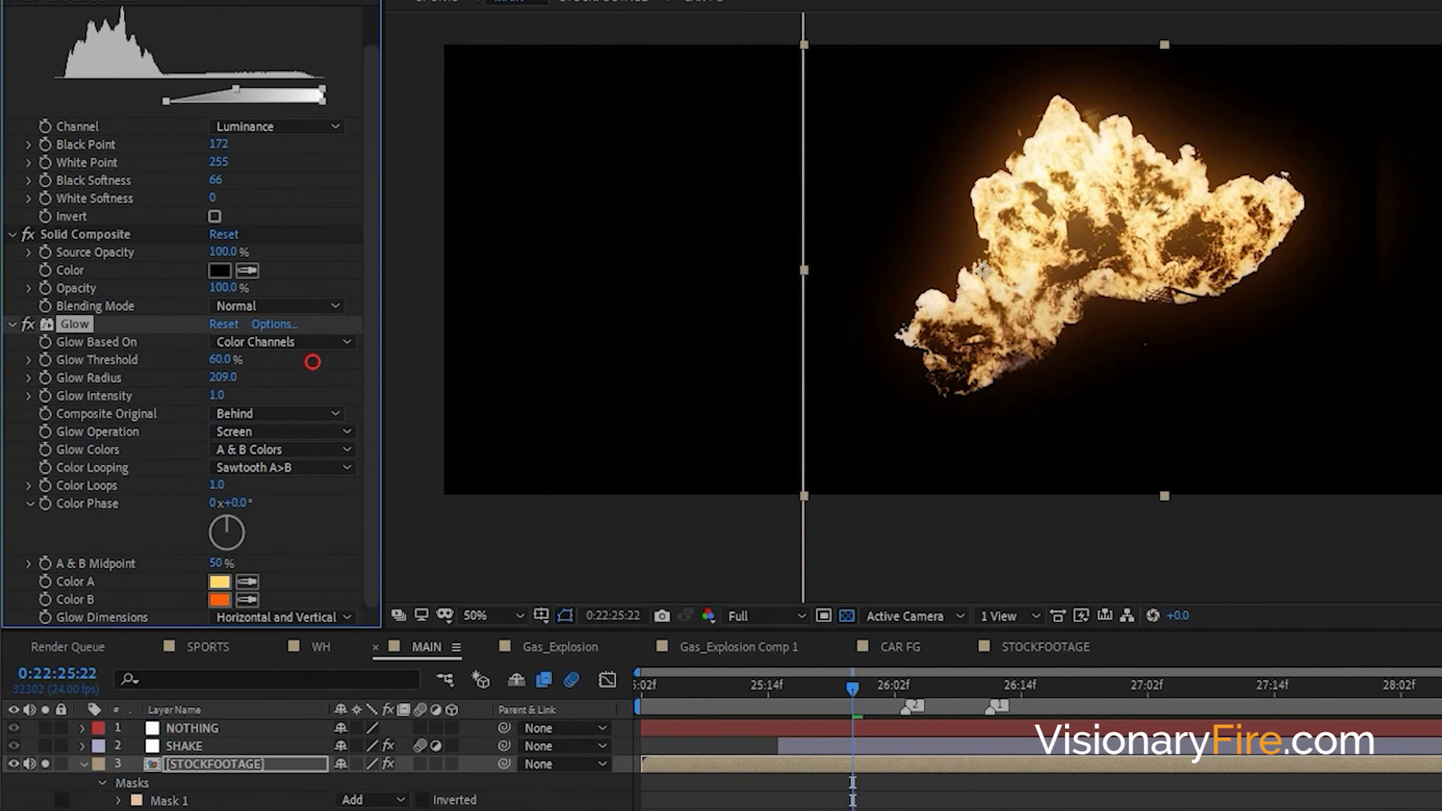
# Add a Fast Box Blur with radius 31 to the STOCKFOOTAGE copy and set its blending mode to Screen
pyautogui.moveTo(1436, 482); pyautogui.dragTo(233, 553)
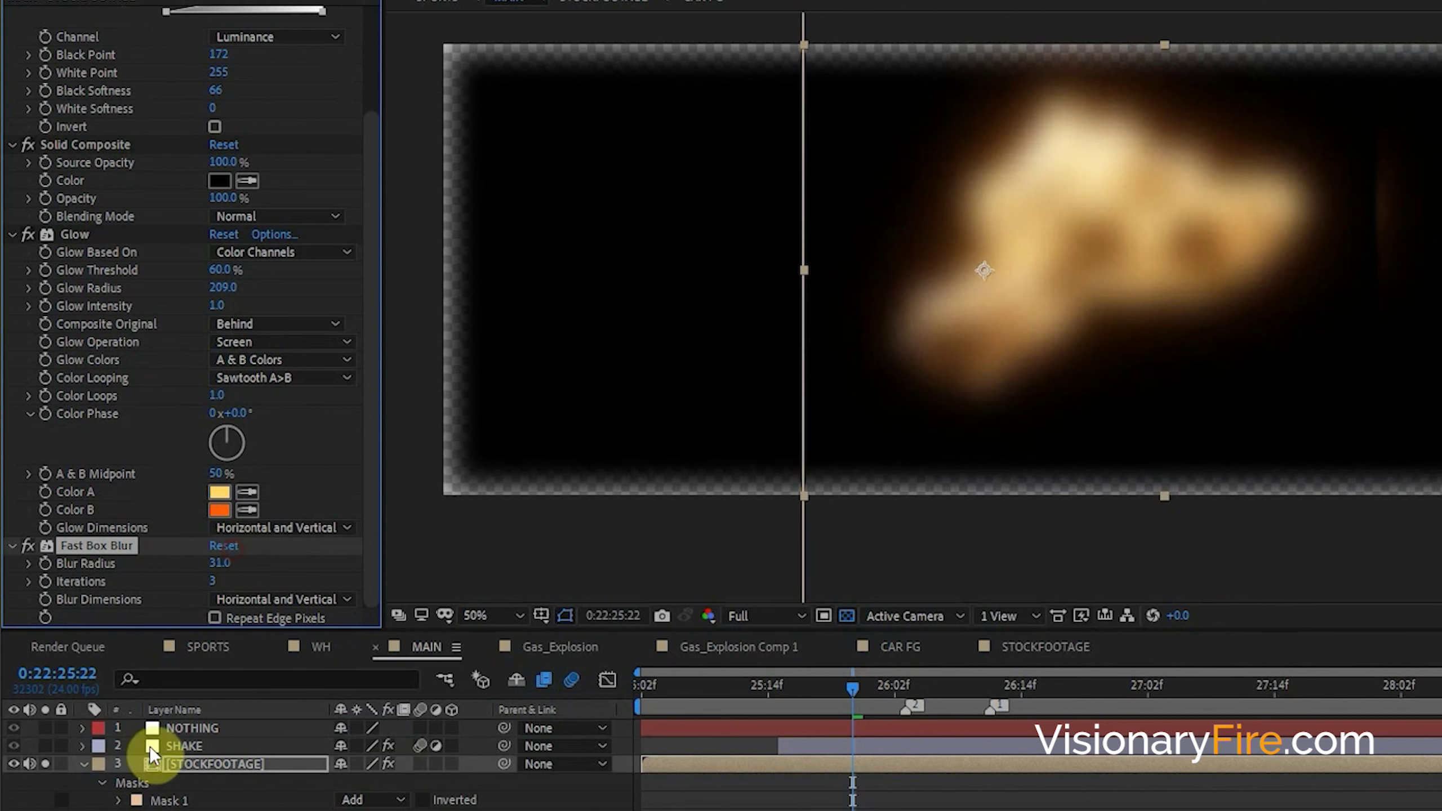
pyautogui.click(84, 763)
pyautogui.click(446, 798)
pyautogui.press('F4')
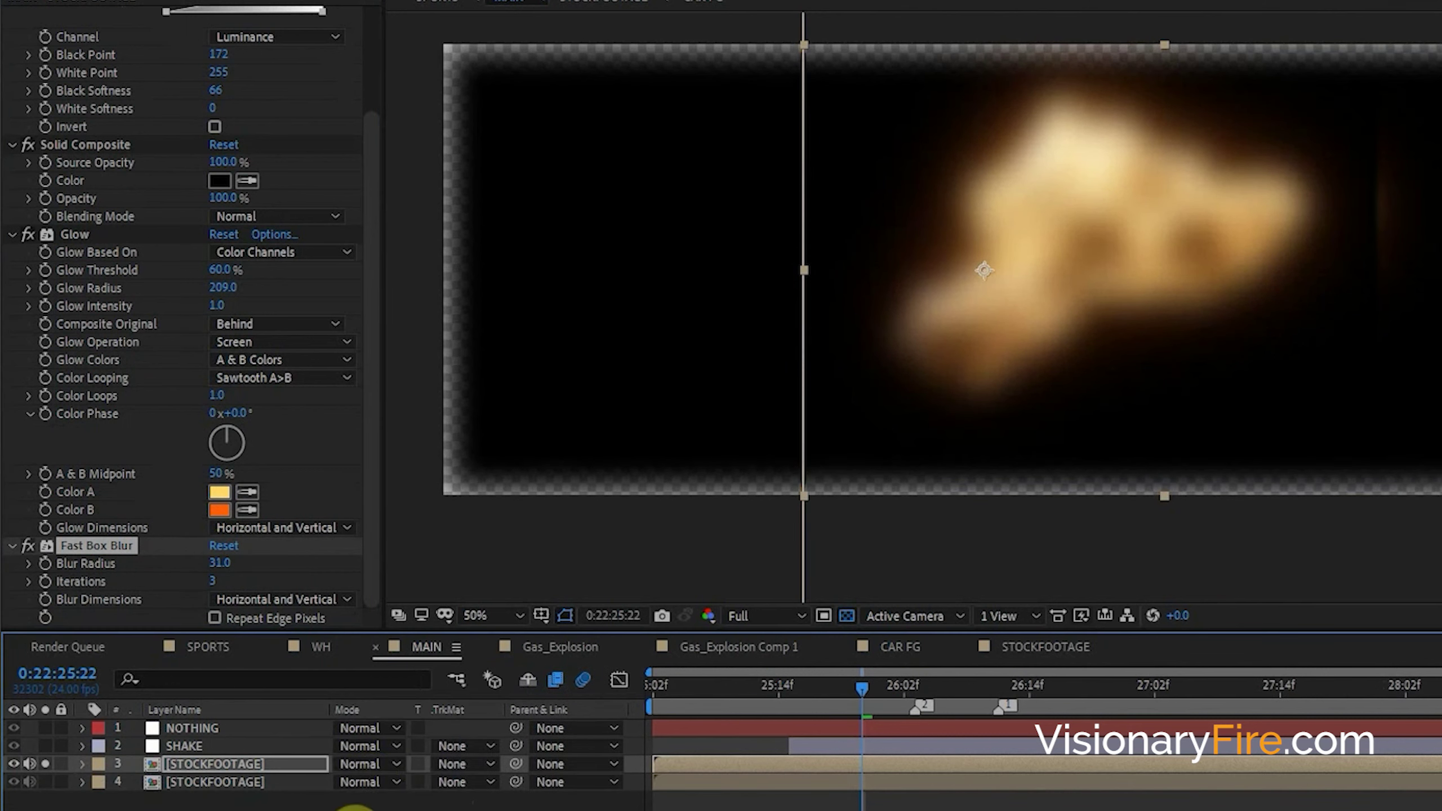
pyautogui.click(361, 763)
pyautogui.click(480, 312)
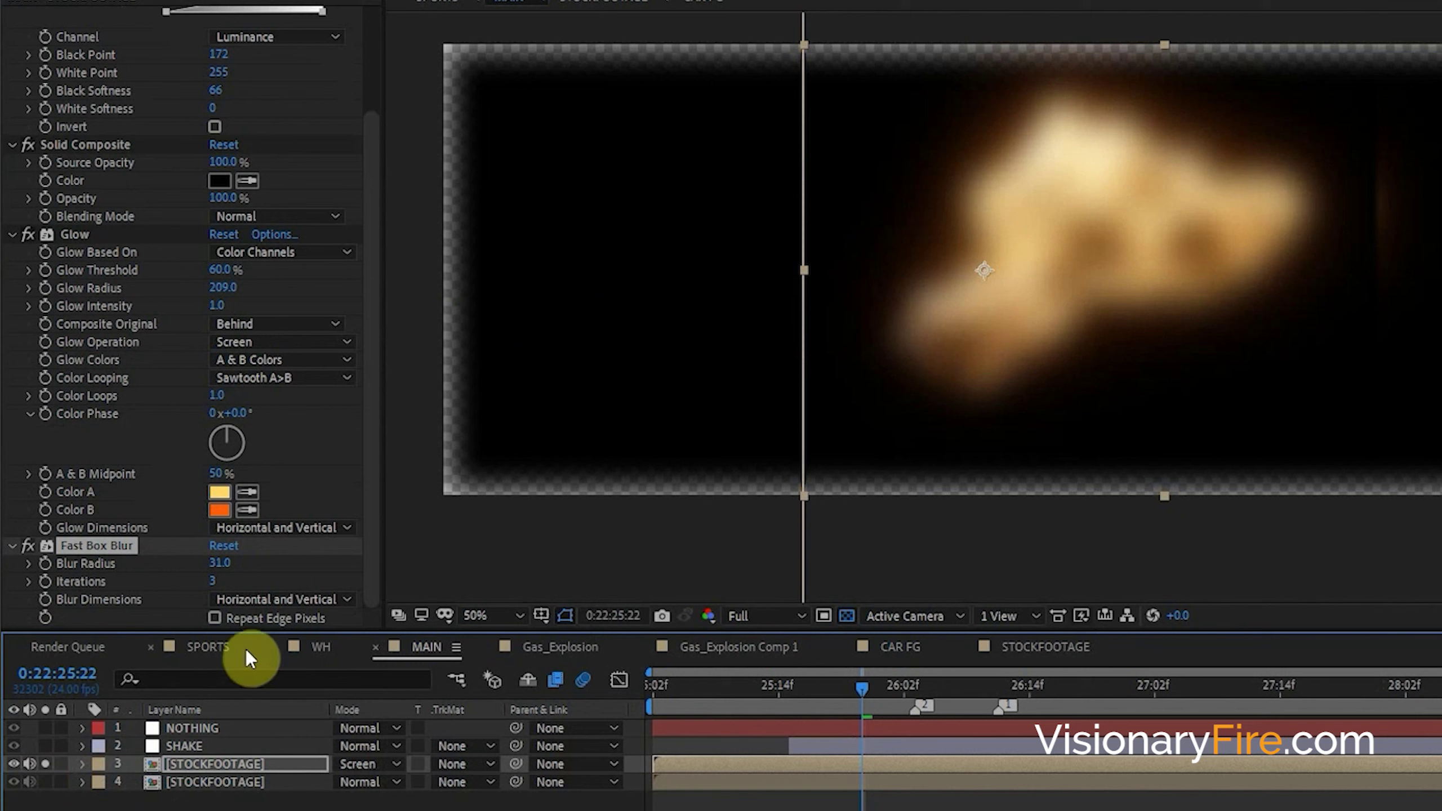
# Turn off solo on the blurred STOCKFOOTAGE copy and toggle its visibility to compare the glow over the original
pyautogui.click(15, 765)
pyautogui.click(14, 764)
pyautogui.click(11, 766)
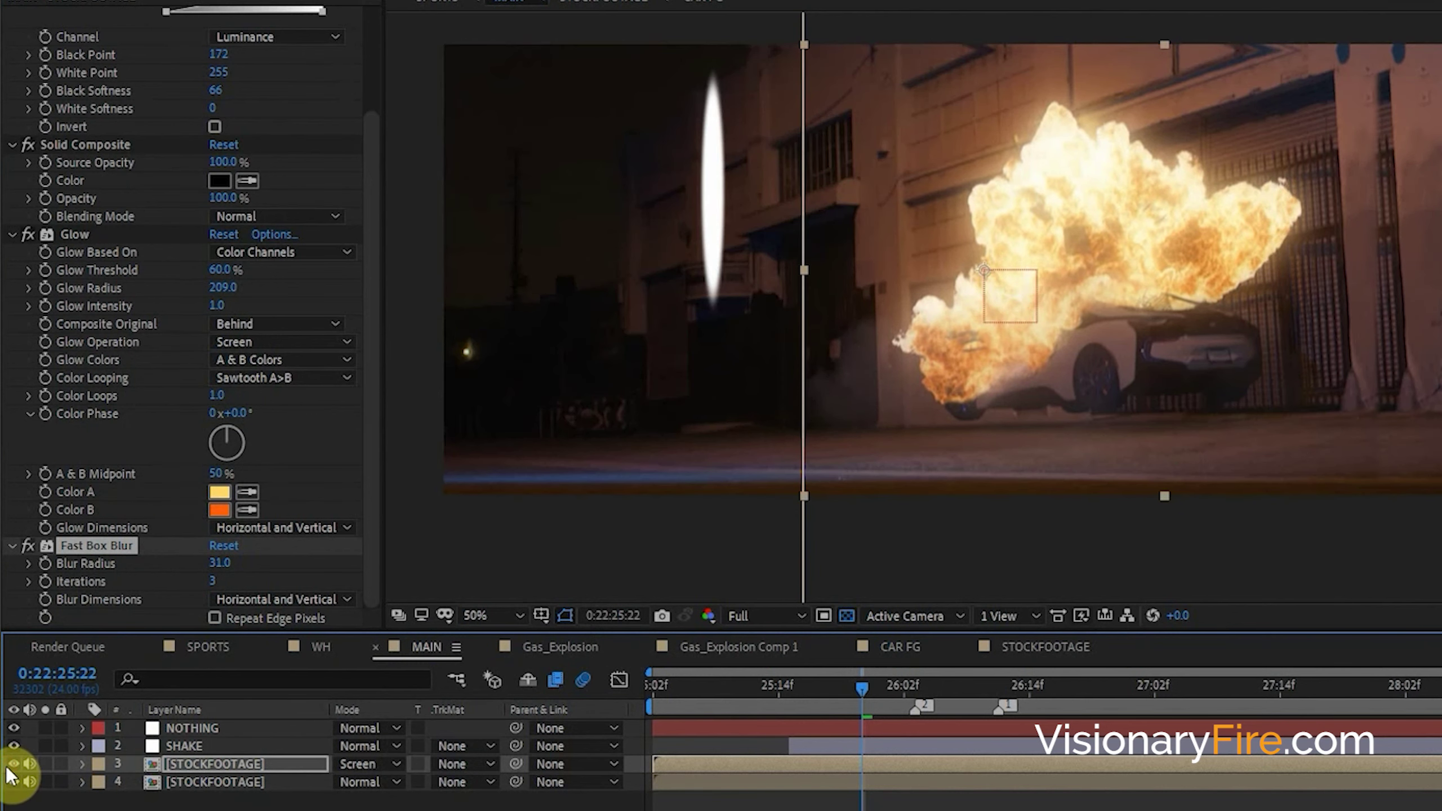
pyautogui.click(7, 766)
# Add a Tint before Glow mapping white to orange at 56%, and toggle the layer to compare the warmer glow
pyautogui.click(1250, 481)
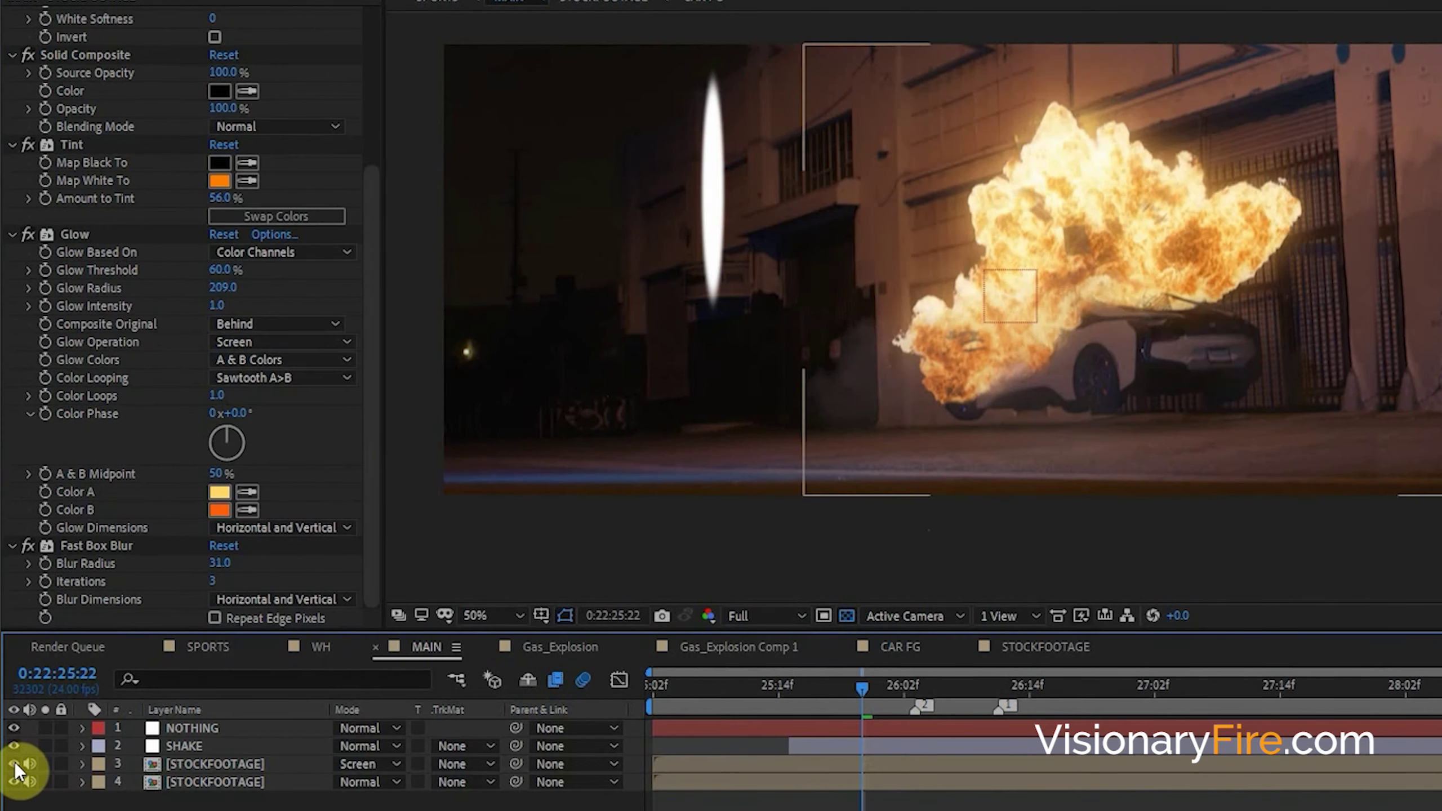
pyautogui.click(13, 764)
pyautogui.click(13, 764)
pyautogui.click(14, 763)
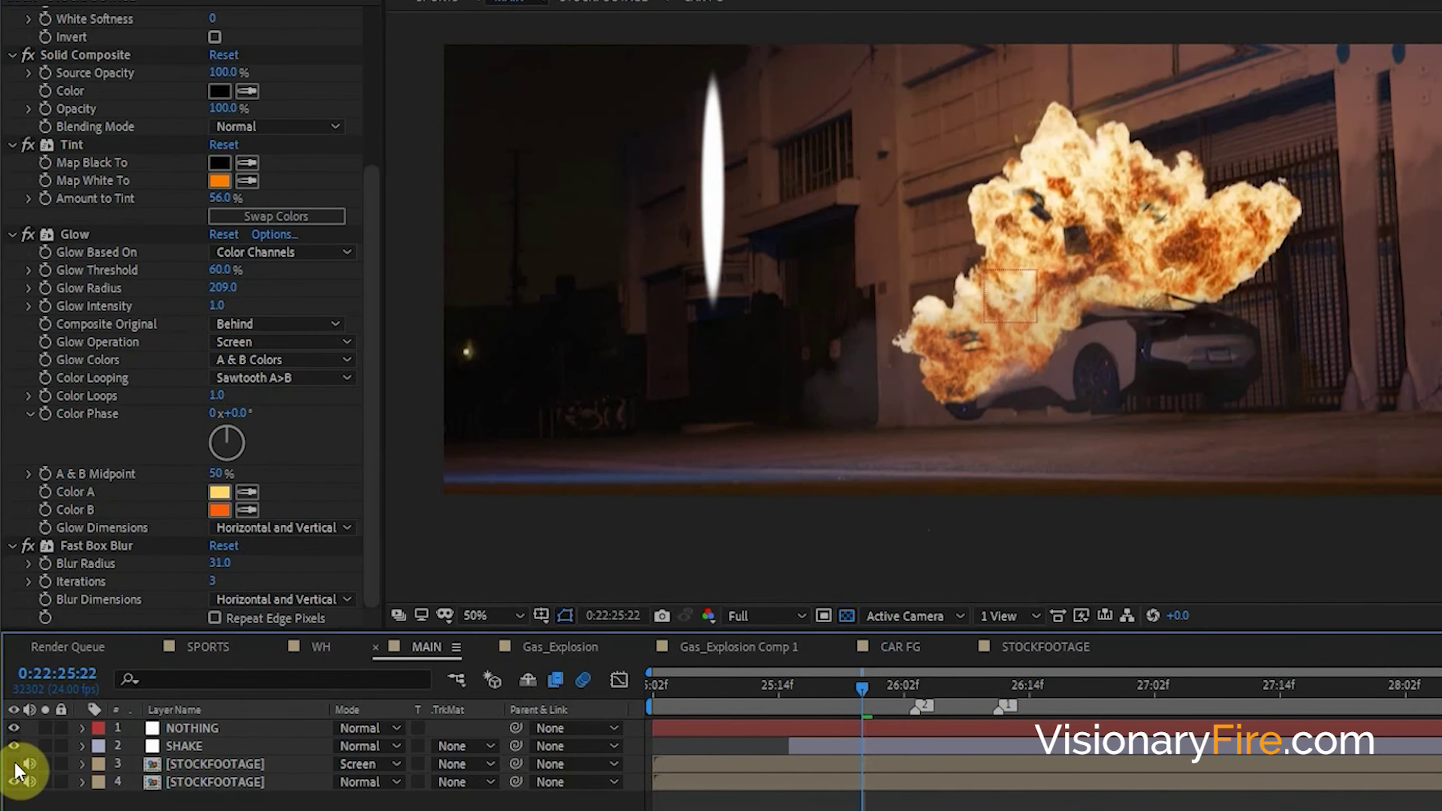
pyautogui.click(14, 761)
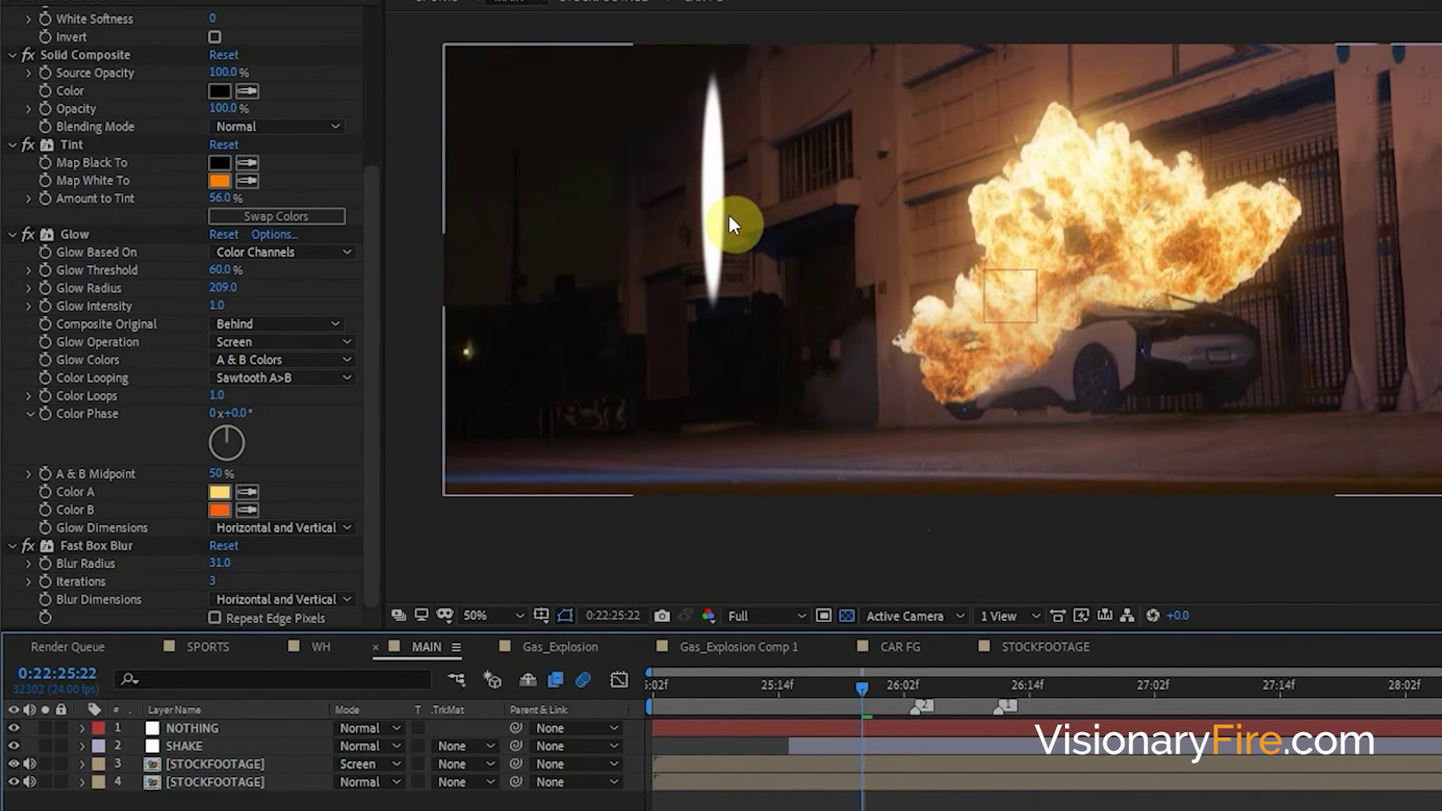